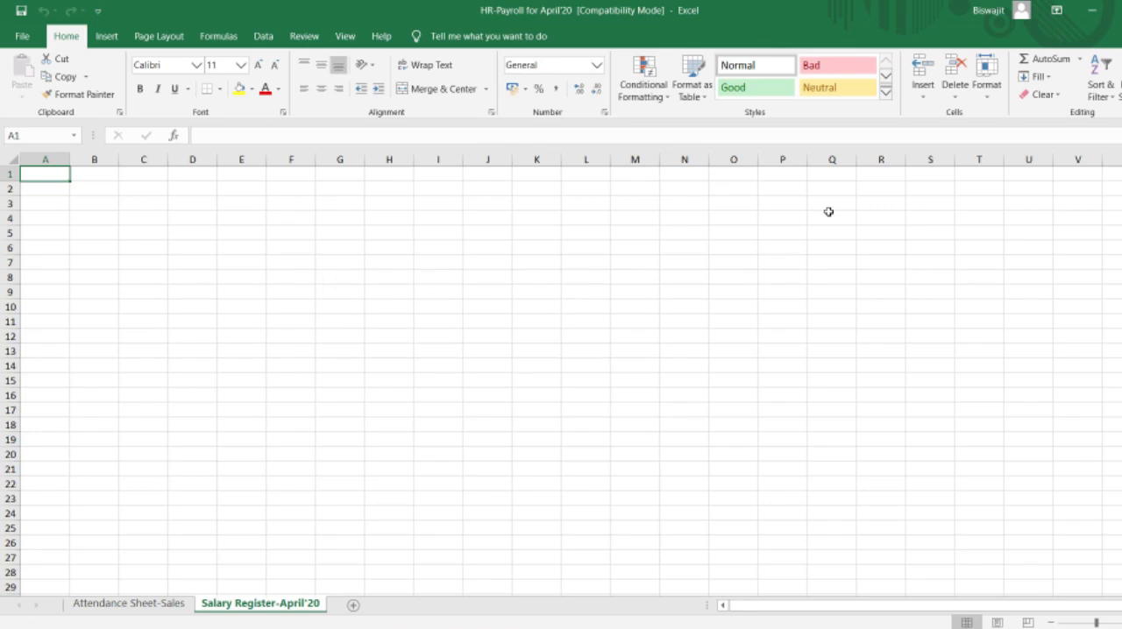
# Step: Rename the Salary Register-April'20 sheet as Payroll-April'20
pyautogui.click(828, 213)
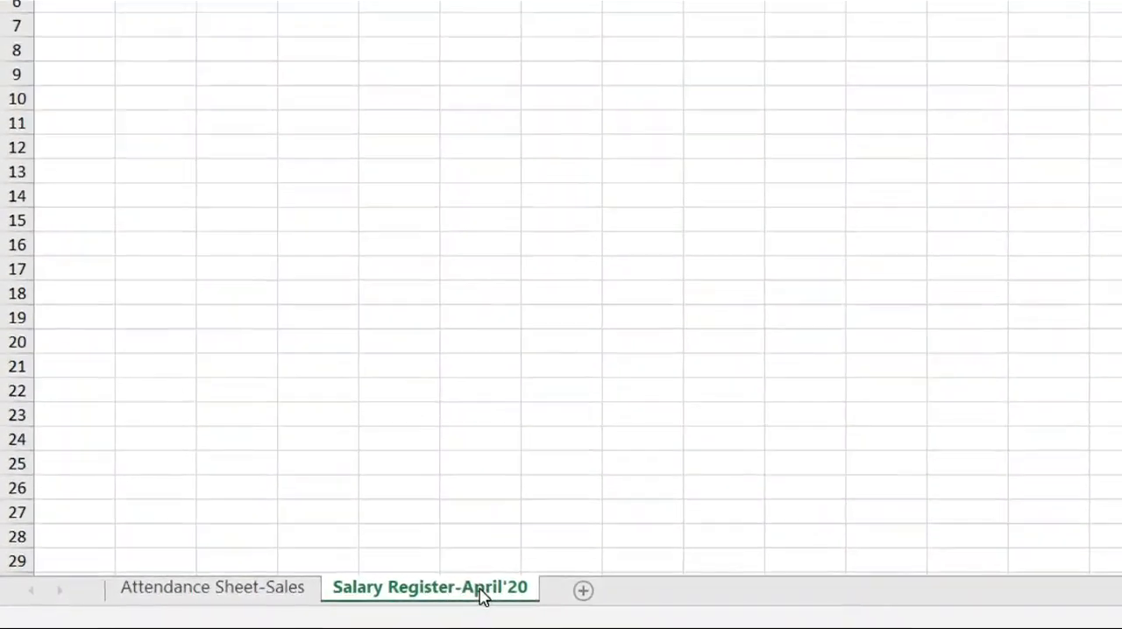
pyautogui.rightClick(434, 594)
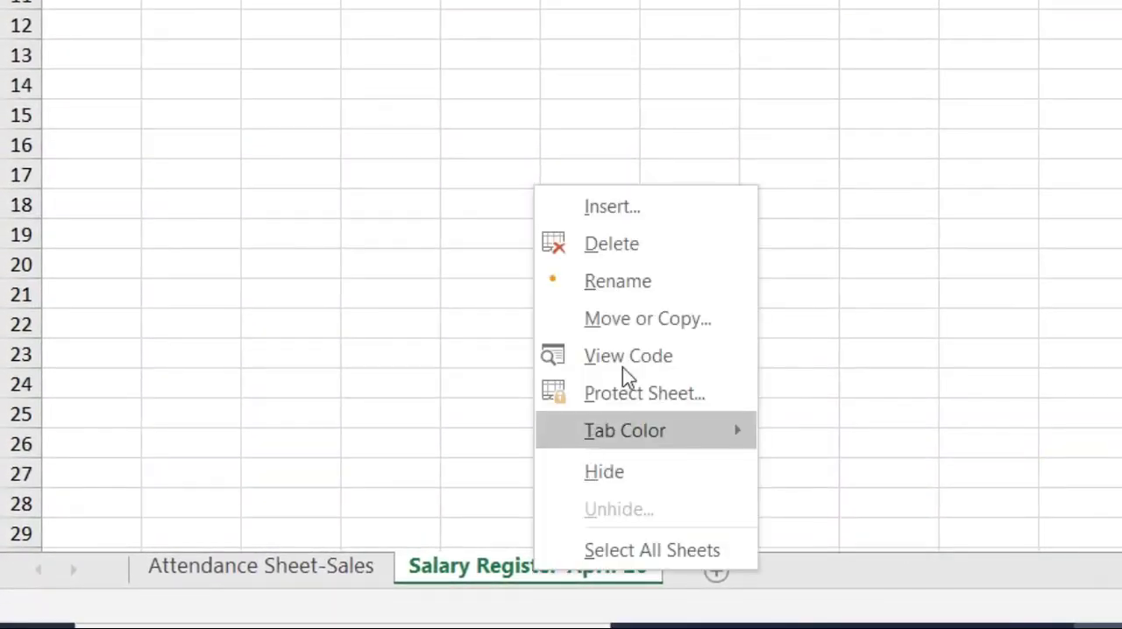
pyautogui.click(637, 282)
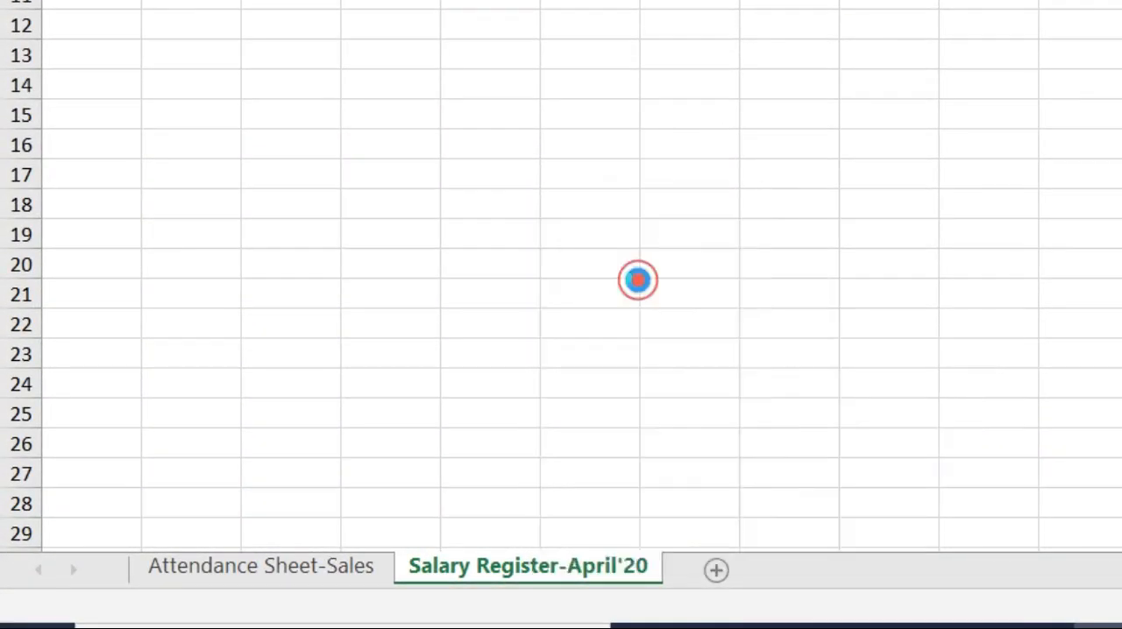
pyautogui.click(560, 566)
pyautogui.press('BackSpace')
pyautogui.press('BackSpace')
pyautogui.press('BackSpace')
pyautogui.press('BackSpace')
pyautogui.press('BackSpace')
pyautogui.press('BackSpace')
pyautogui.press('BackSpace')
pyautogui.press('BackSpace')
pyautogui.press('BackSpace')
pyautogui.press('BackSpace')
pyautogui.press('BackSpace')
pyautogui.press('BackSpace')
pyautogui.press('BackSpace')
pyautogui.press('BackSpace')
pyautogui.press('BackSpace')
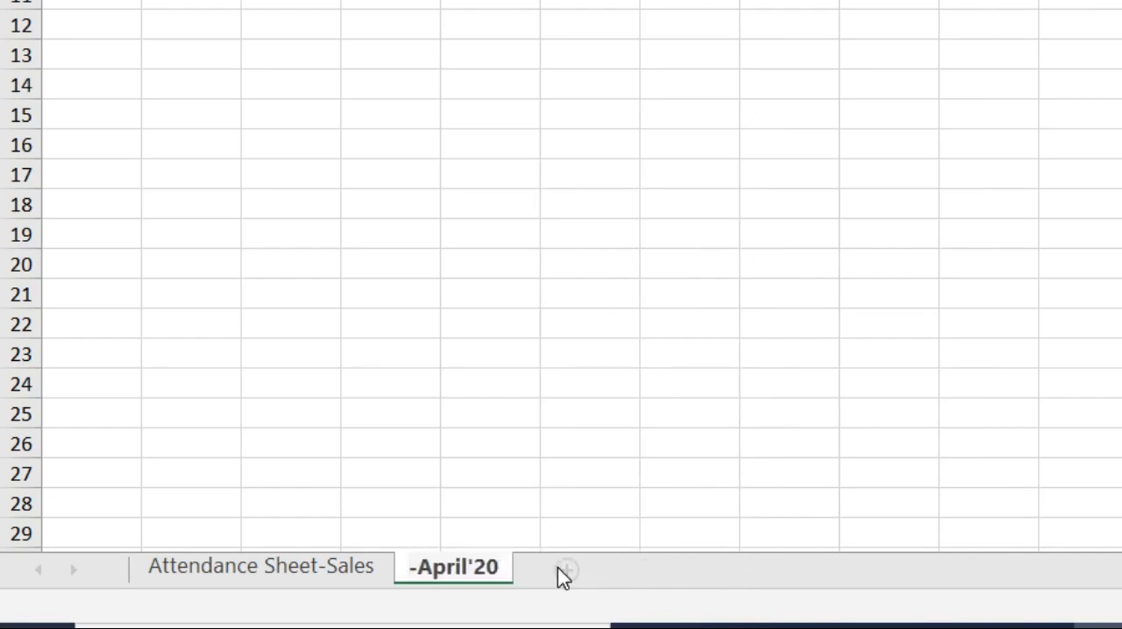
pyautogui.write('Payroll')
pyautogui.press('Return')
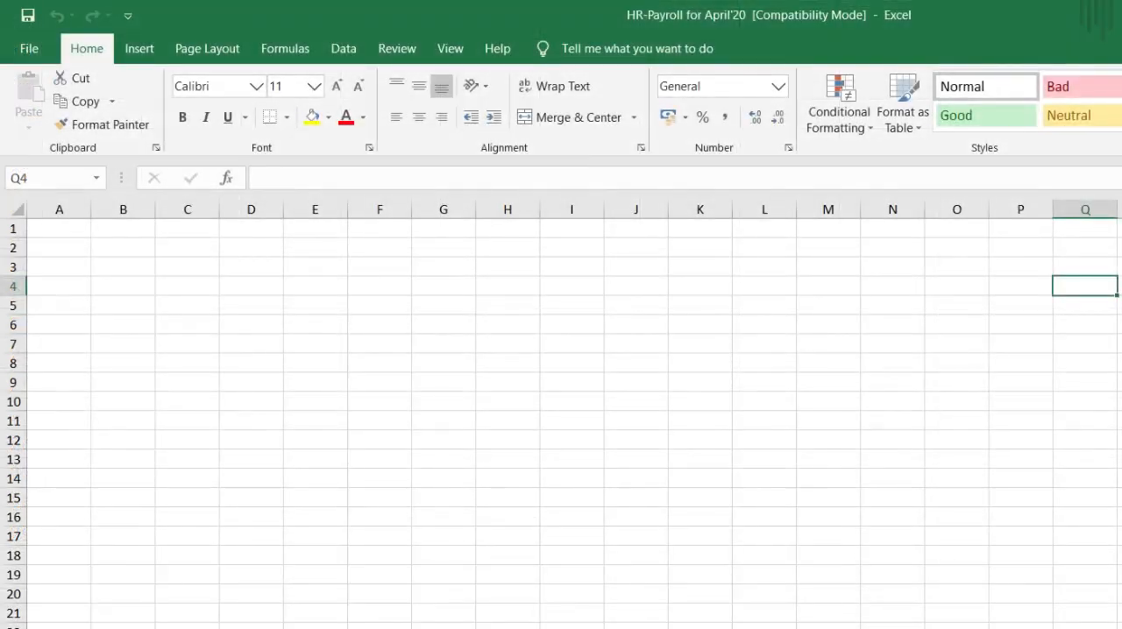
# Step: Copy the company header and employee details in A1:E16 of Attendance Sheet-Sales to cell A1 of the payroll sheet
pyautogui.click(245, 566)
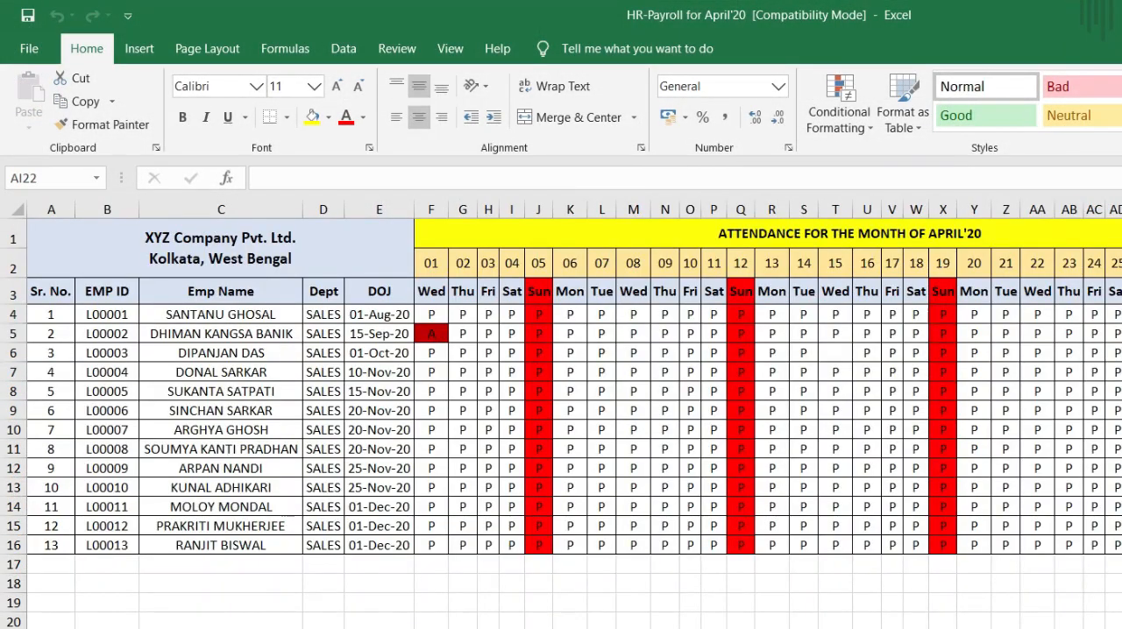
pyautogui.click(45, 229)
pyautogui.moveTo(46, 230); pyautogui.dragTo(291, 541)
pyautogui.hotkey('ctrl', 'c')
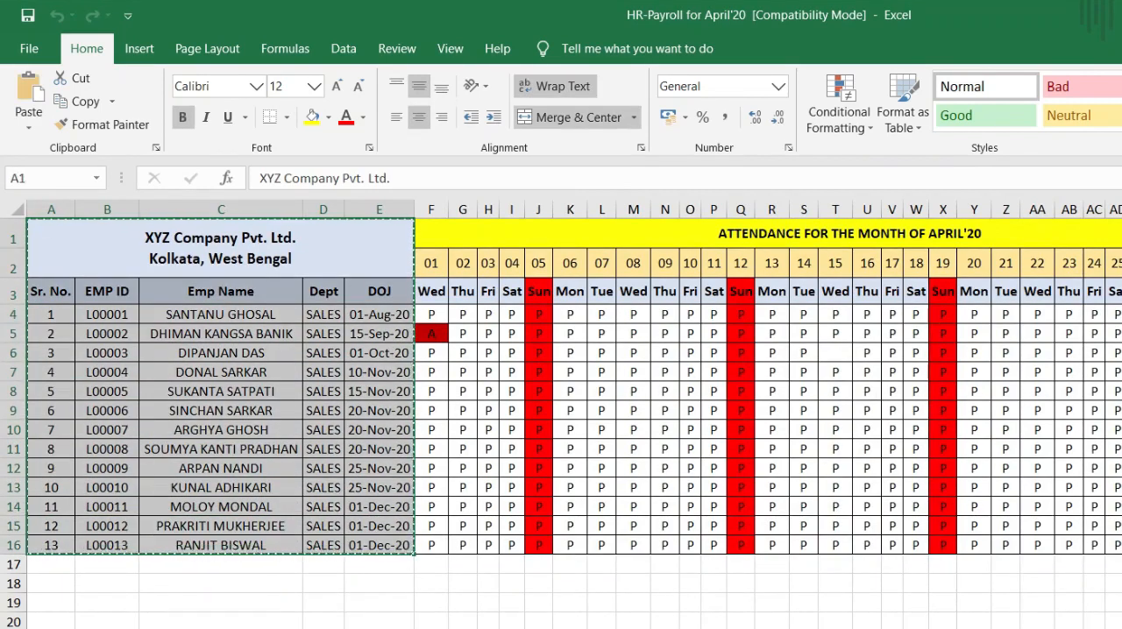
pyautogui.hotkey('ctrl', 'pagedown')
pyautogui.click(58, 234)
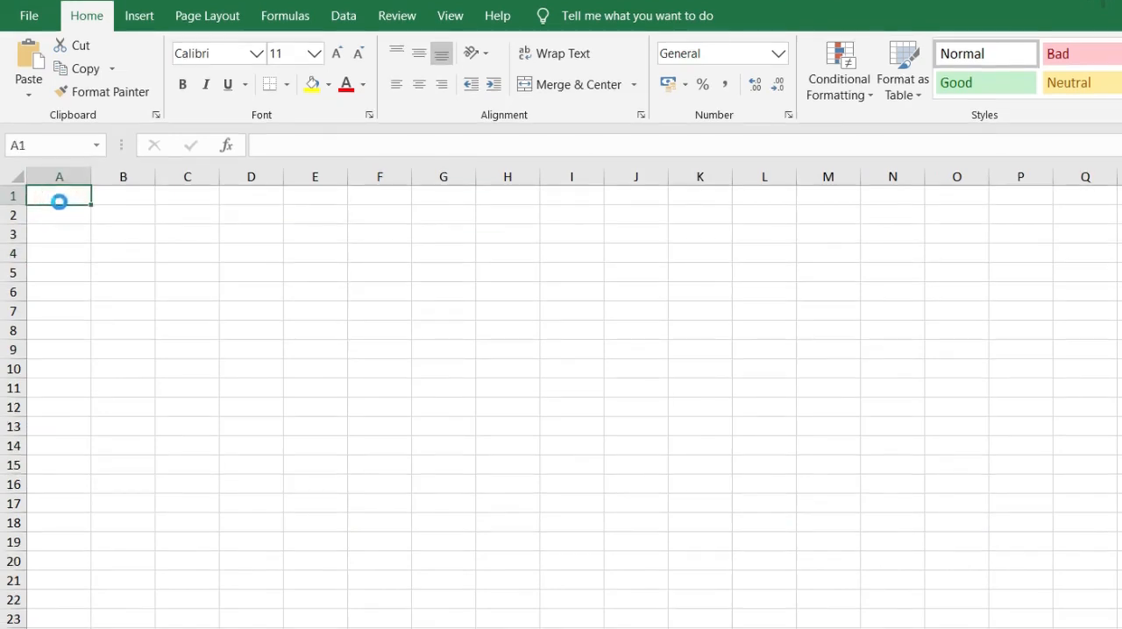
pyautogui.hotkey('ctrl', 'v')
pyautogui.click(525, 237)
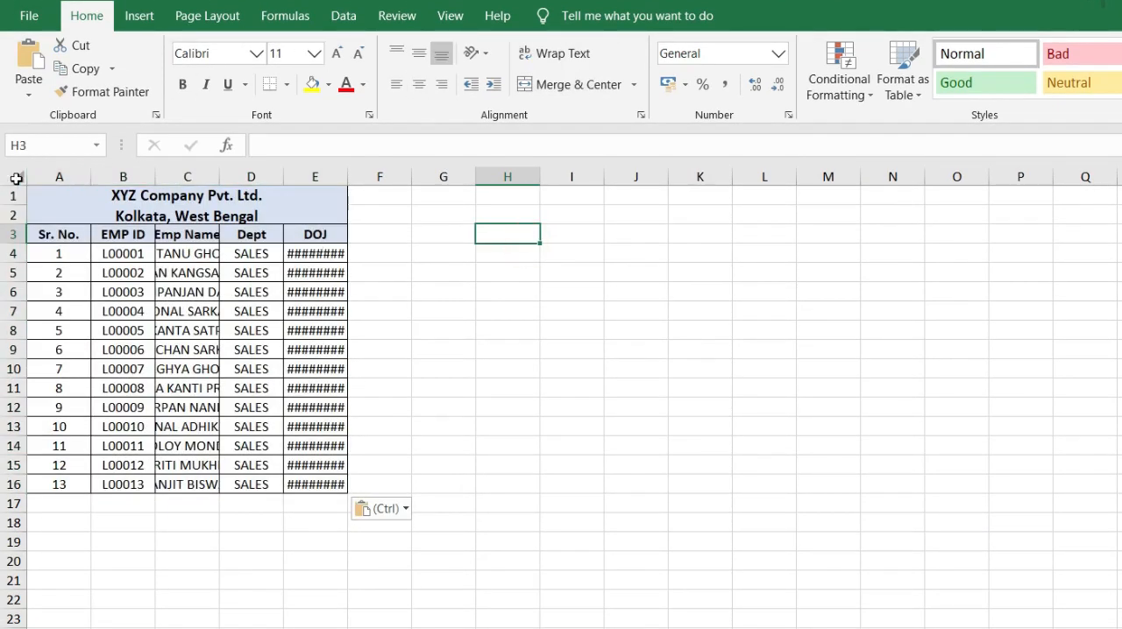
# Step: Auto-fit the widths of all columns in the payroll sheet to their contents
pyautogui.click(16, 179)
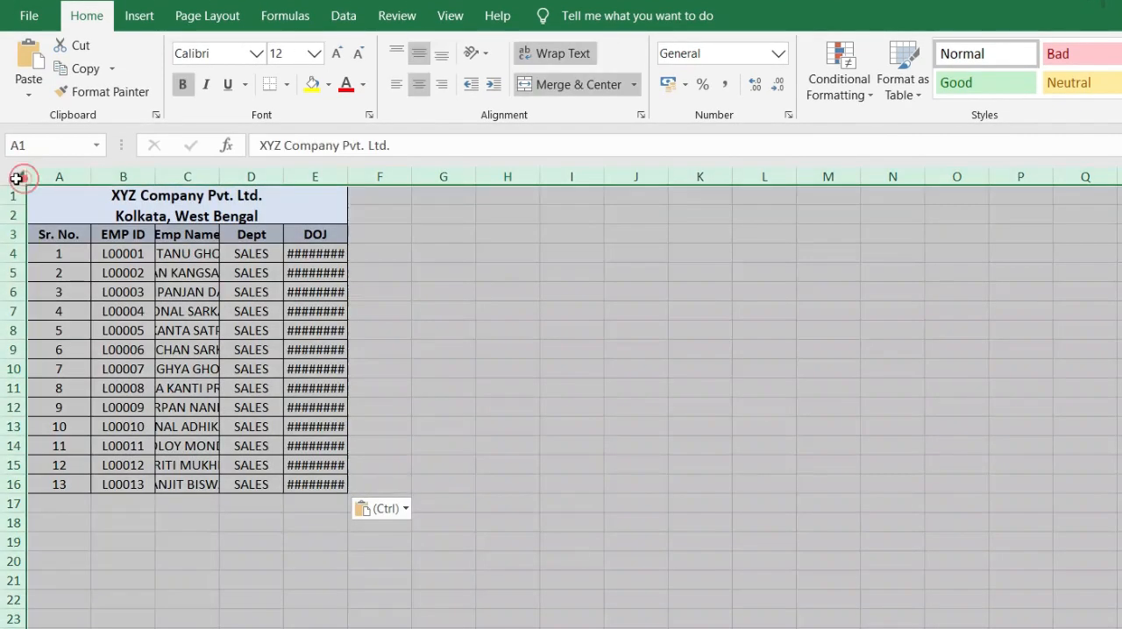
pyautogui.doubleClick(221, 173)
pyautogui.click(496, 301)
# Step: Add the column heading Month Day in cell F3
pyautogui.click(428, 231)
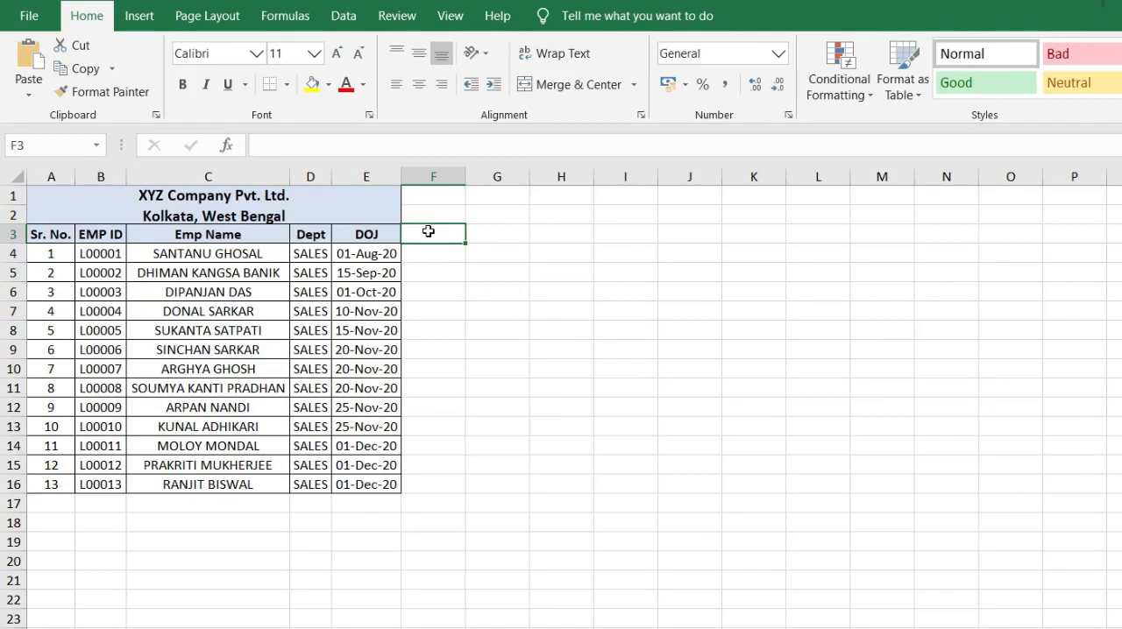
pyautogui.write('Month ')
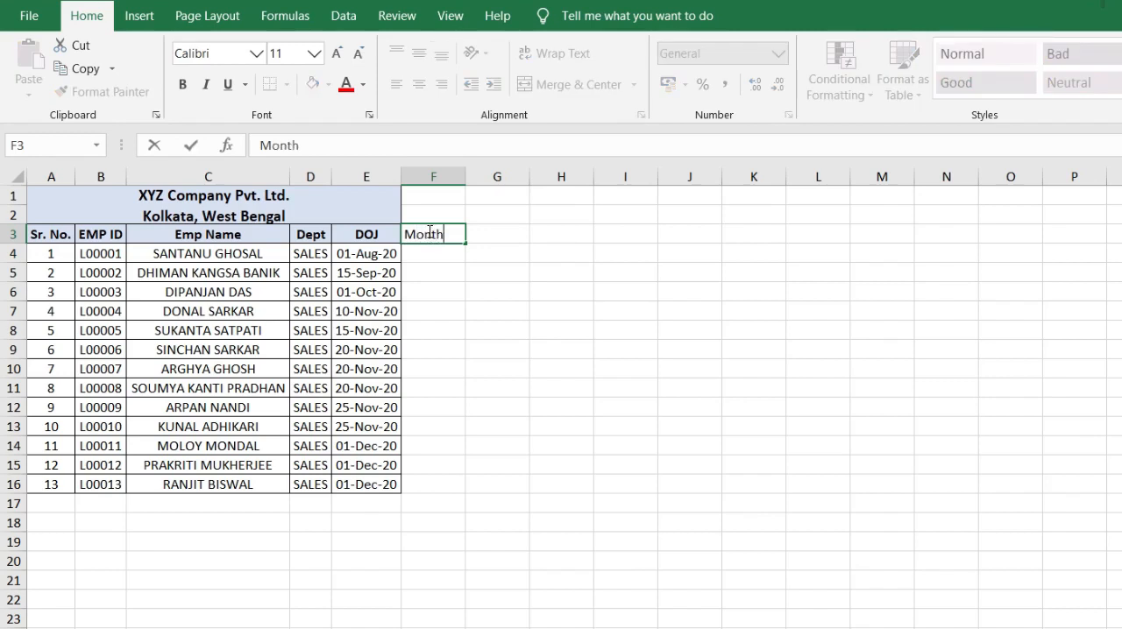
pyautogui.write('Day')
pyautogui.press('Tab')
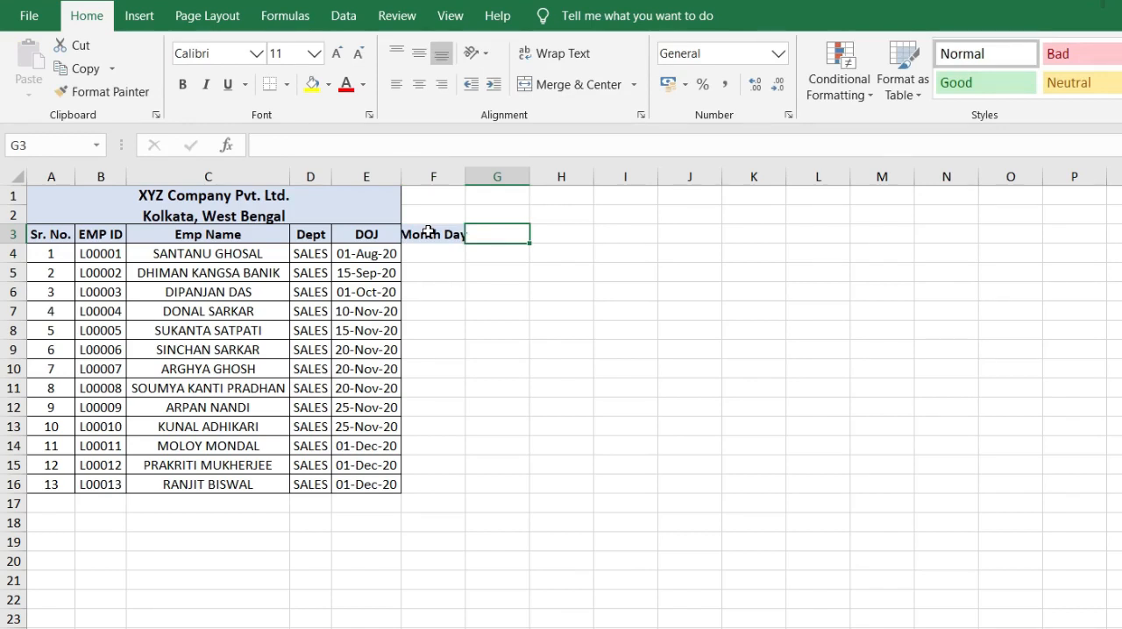
# Step: Enter 30 as the month days in F4 and fill it down for every employee through F16
pyautogui.click(420, 252)
pyautogui.write('30')
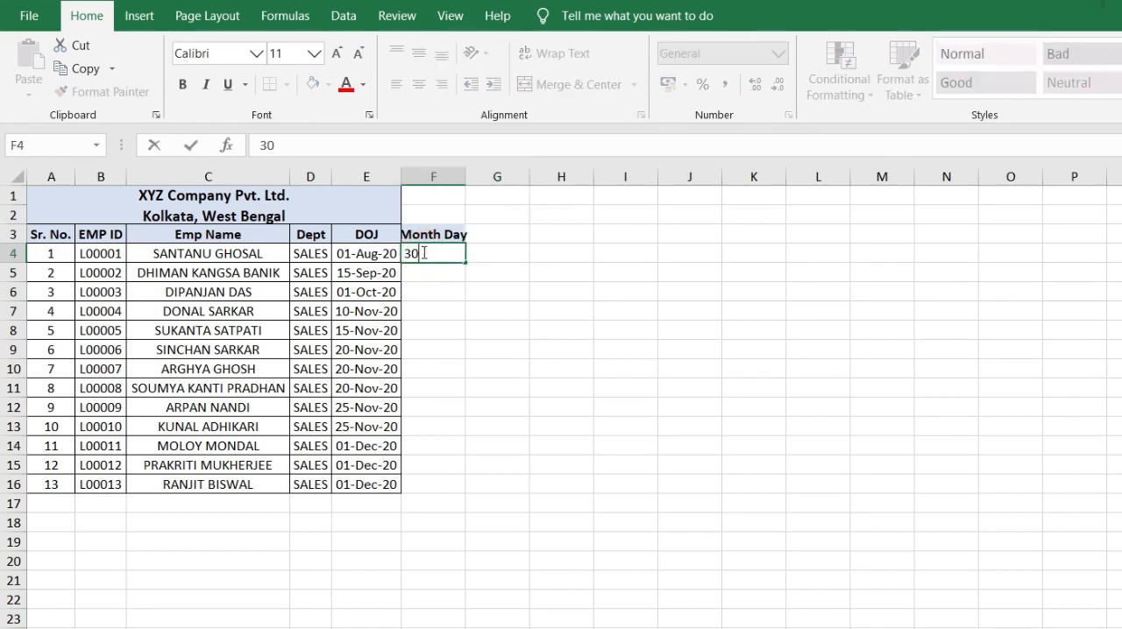
pyautogui.press('Return')
pyautogui.click(423, 252)
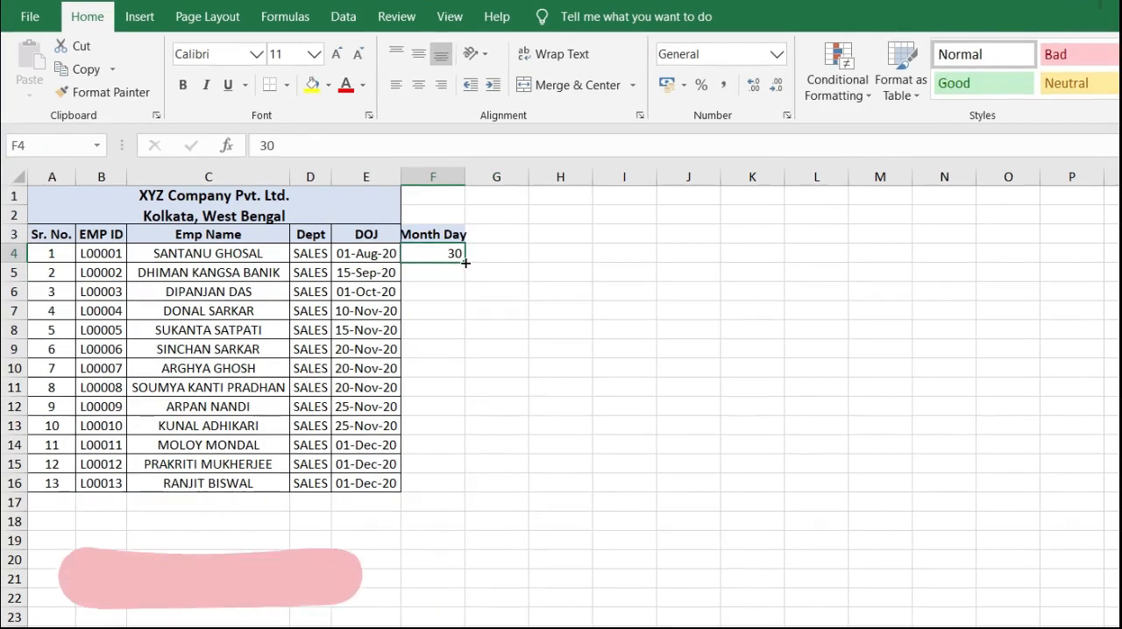
pyautogui.doubleClick(465, 262)
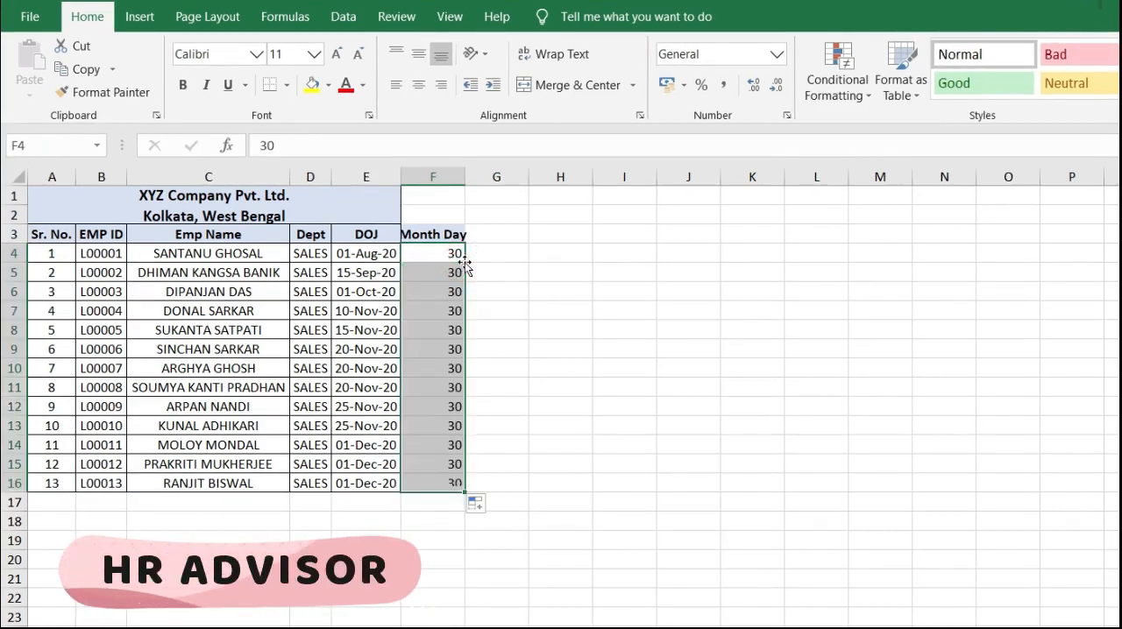
pyautogui.click(493, 263)
# Step: Add the column heading Paid Days in cell G3
pyautogui.click(491, 231)
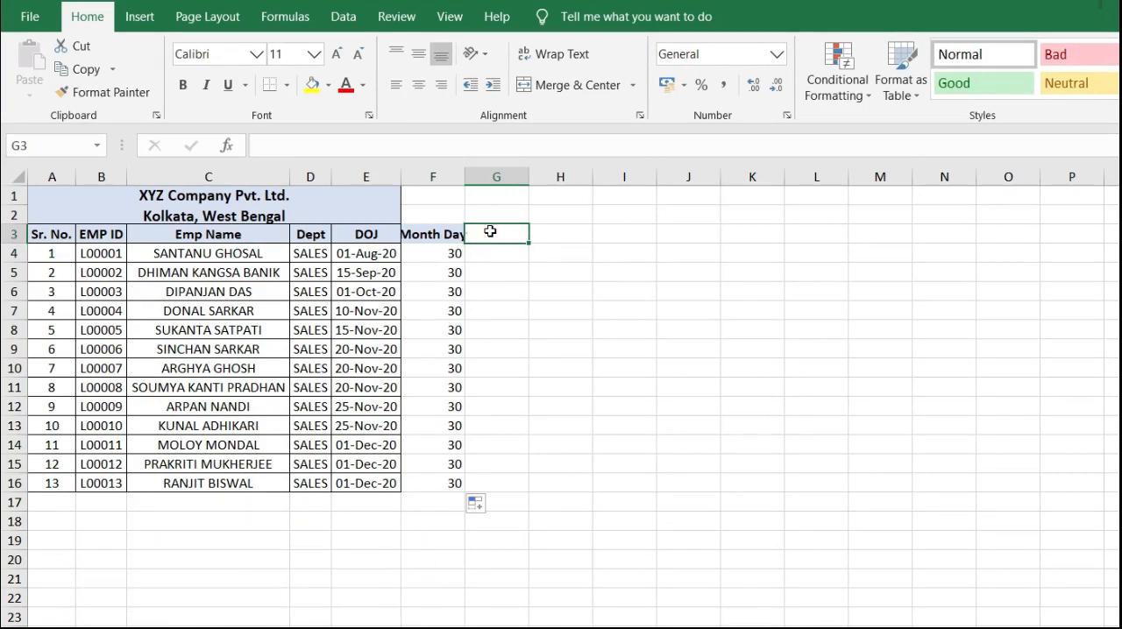
pyautogui.write('P')
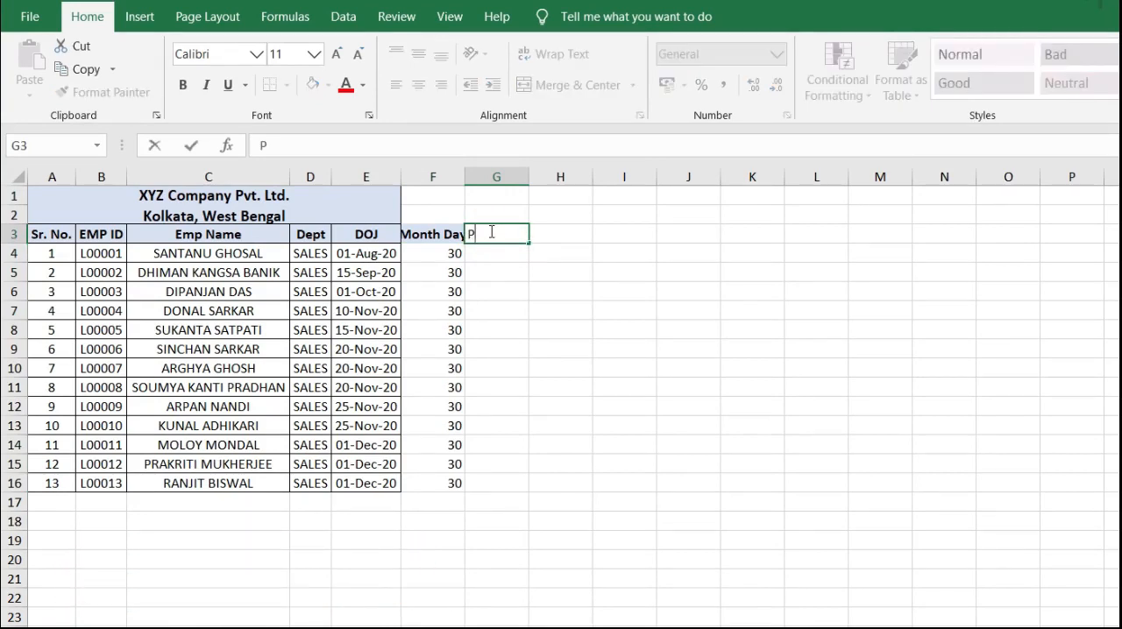
pyautogui.write('aid Days')
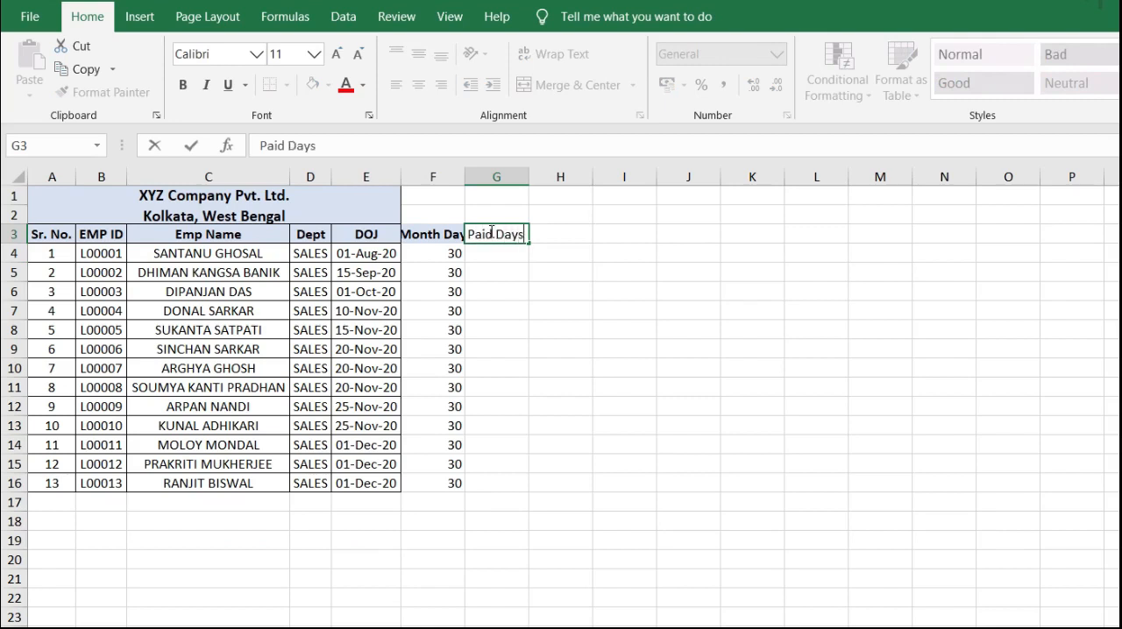
pyautogui.press('Tab')
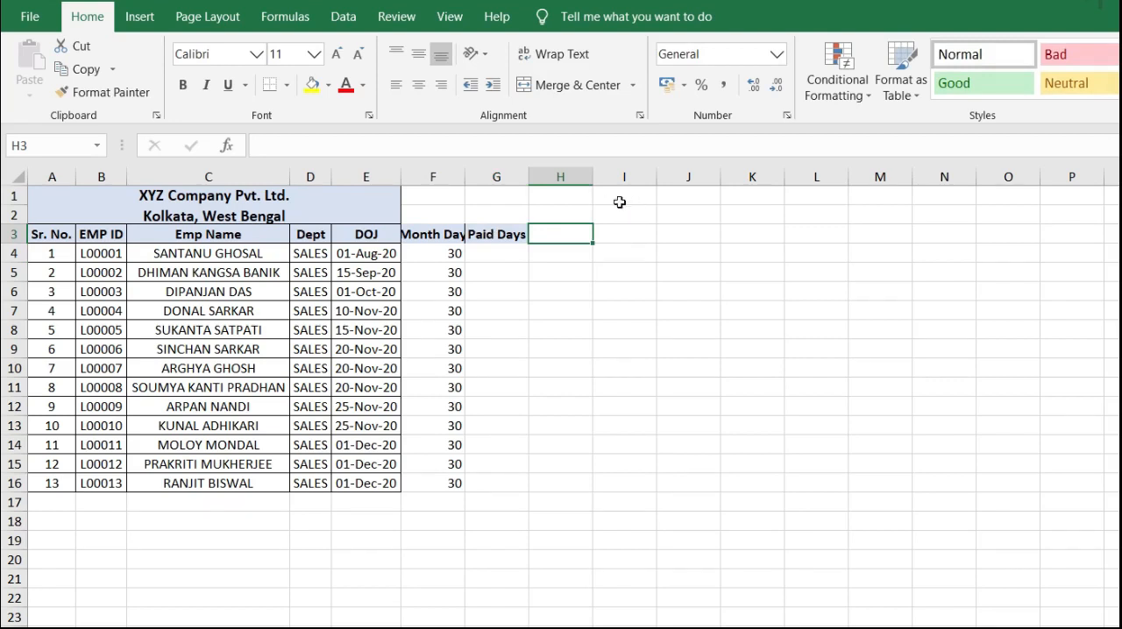
# Step: Add the salary column headings Basic + DA in H3 and HRA in I3
pyautogui.click(569, 216)
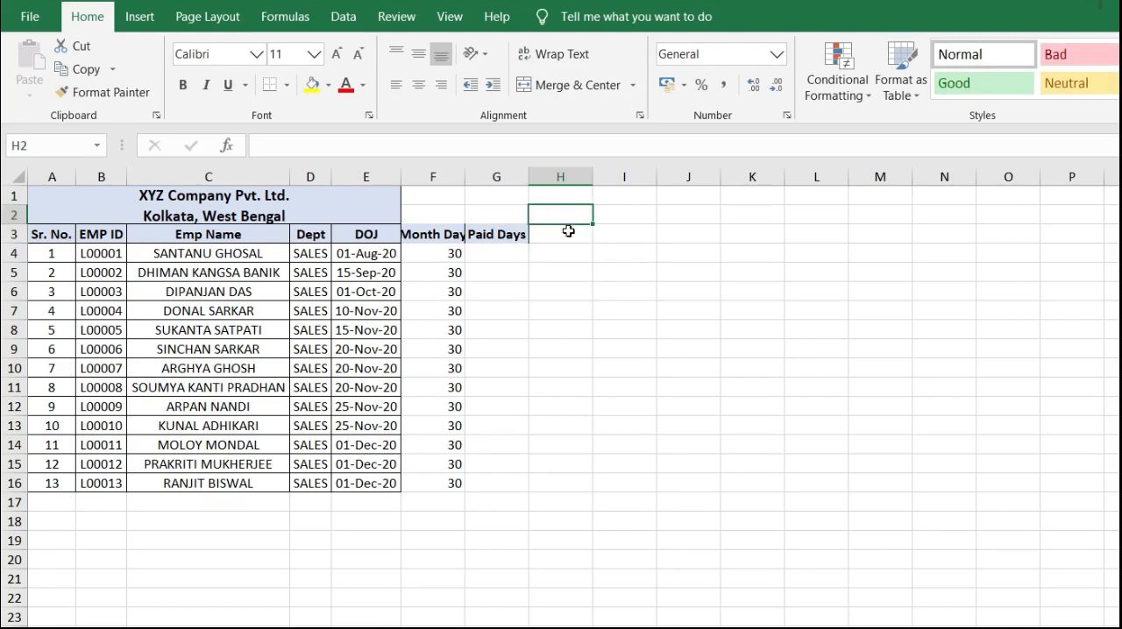
pyautogui.click(570, 233)
pyautogui.write('B')
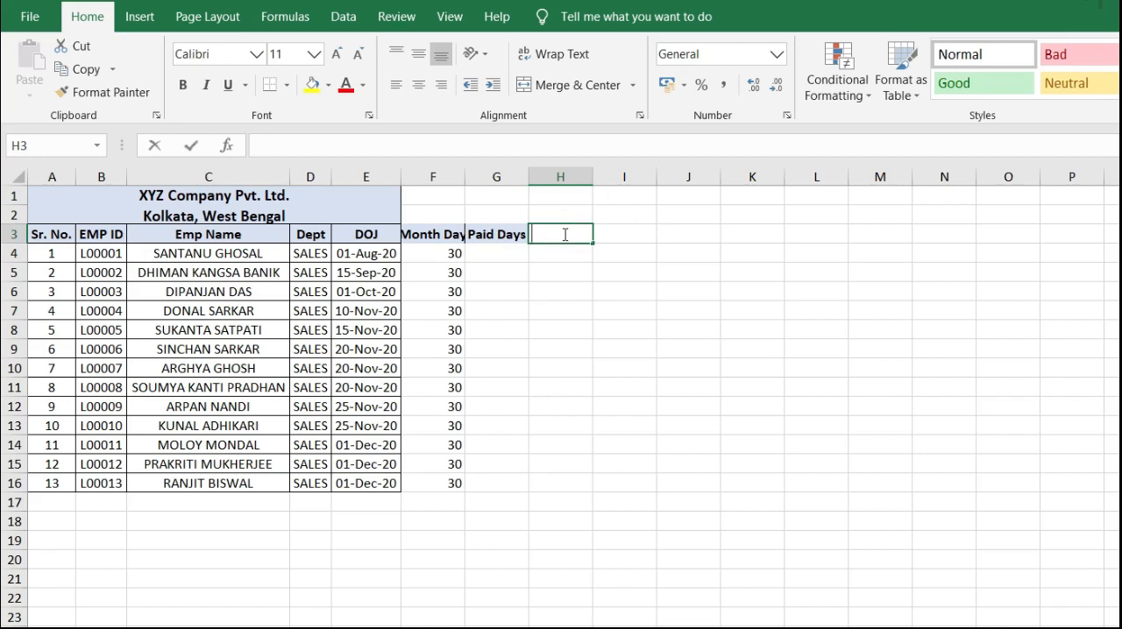
pyautogui.write('asic')
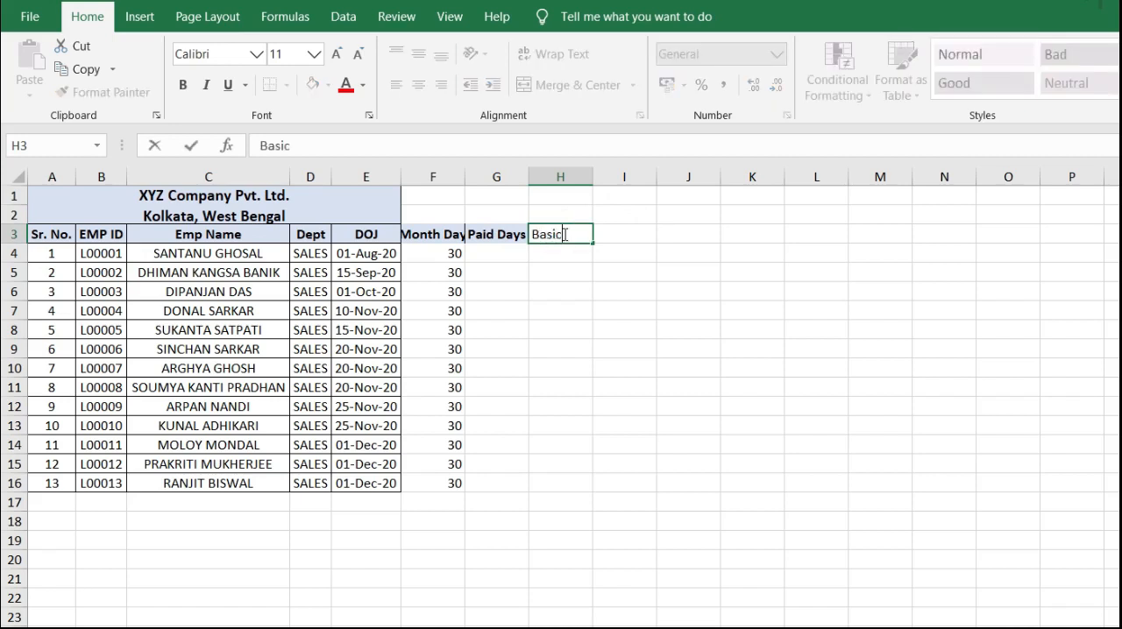
pyautogui.write(' + DA')
pyautogui.press('Tab')
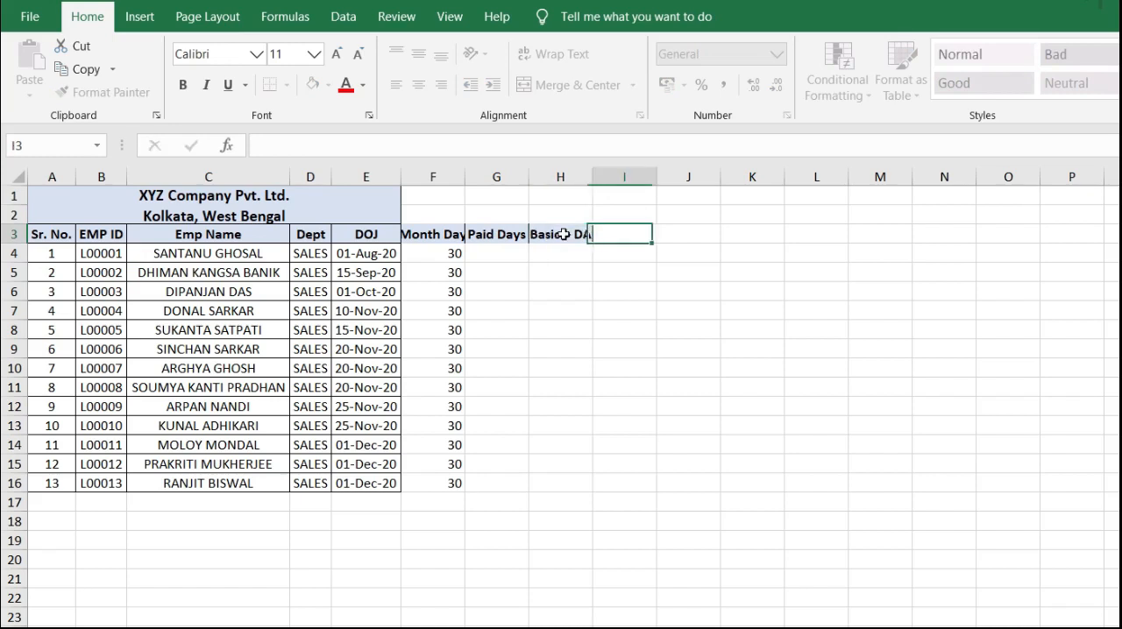
pyautogui.write('HRA')
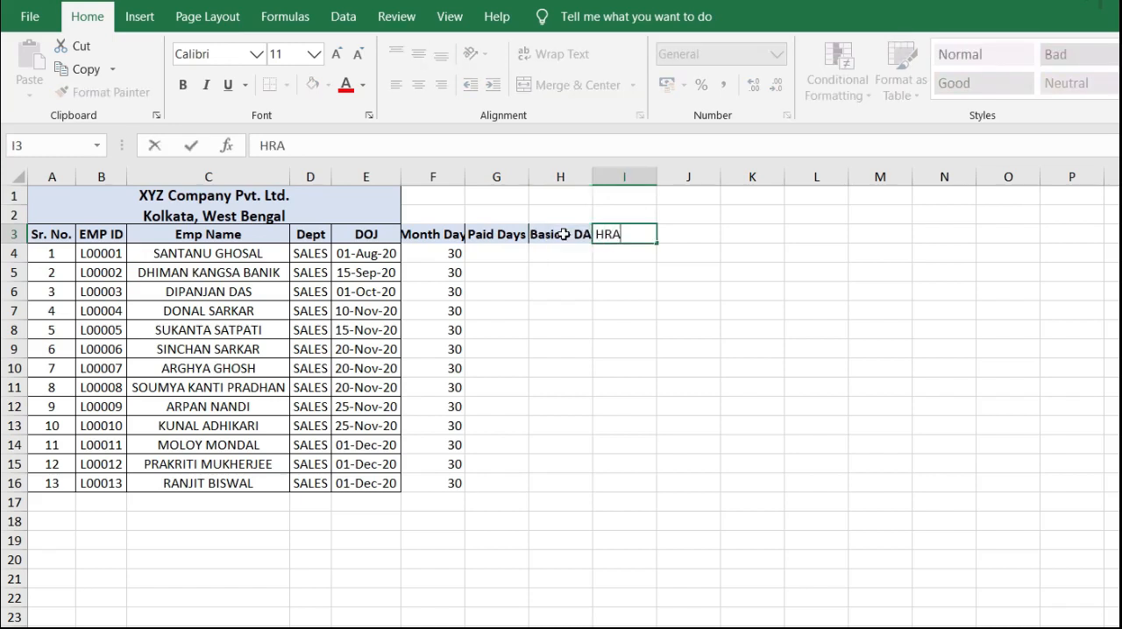
pyautogui.press('Tab')
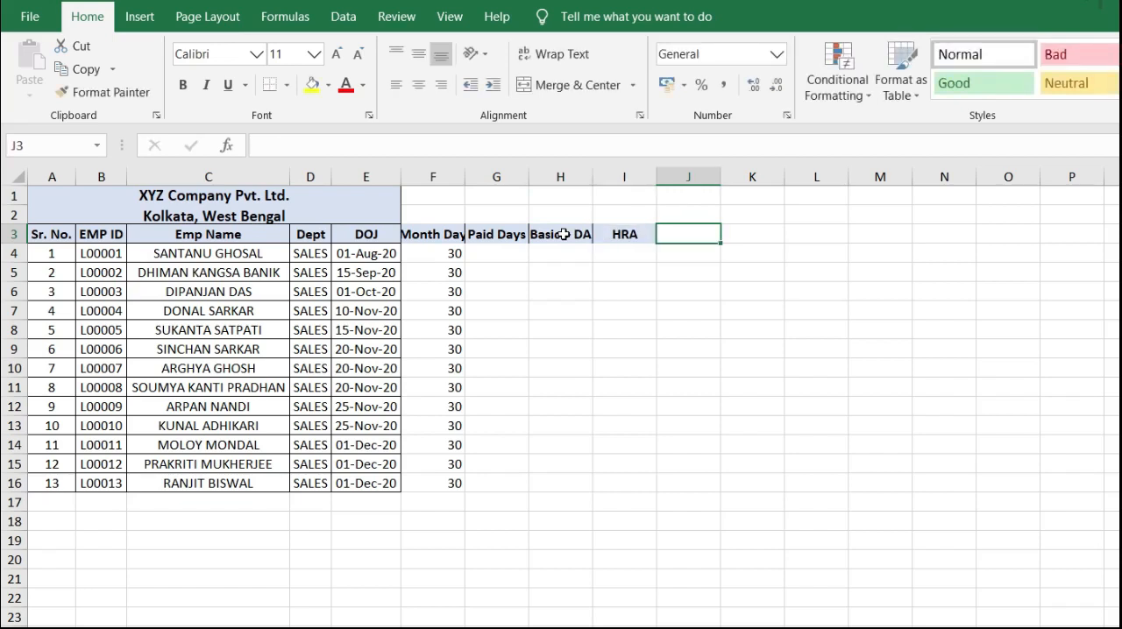
# Step: Add the column headings Other Allowance in J3 and Gross in K3
pyautogui.write('Other')
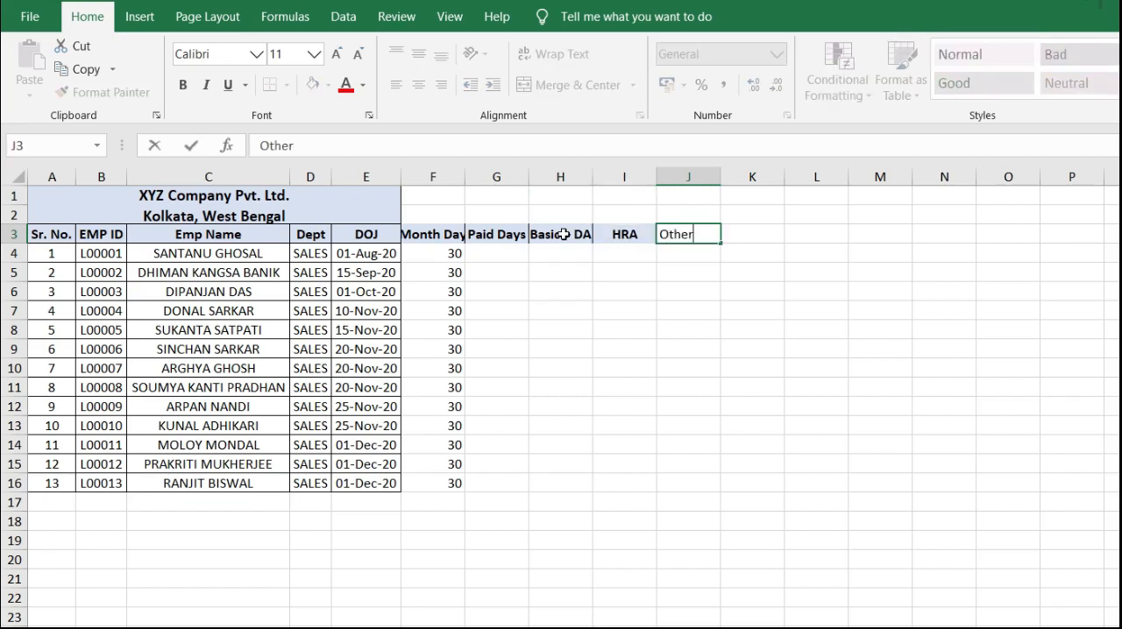
pyautogui.write(' Allowance')
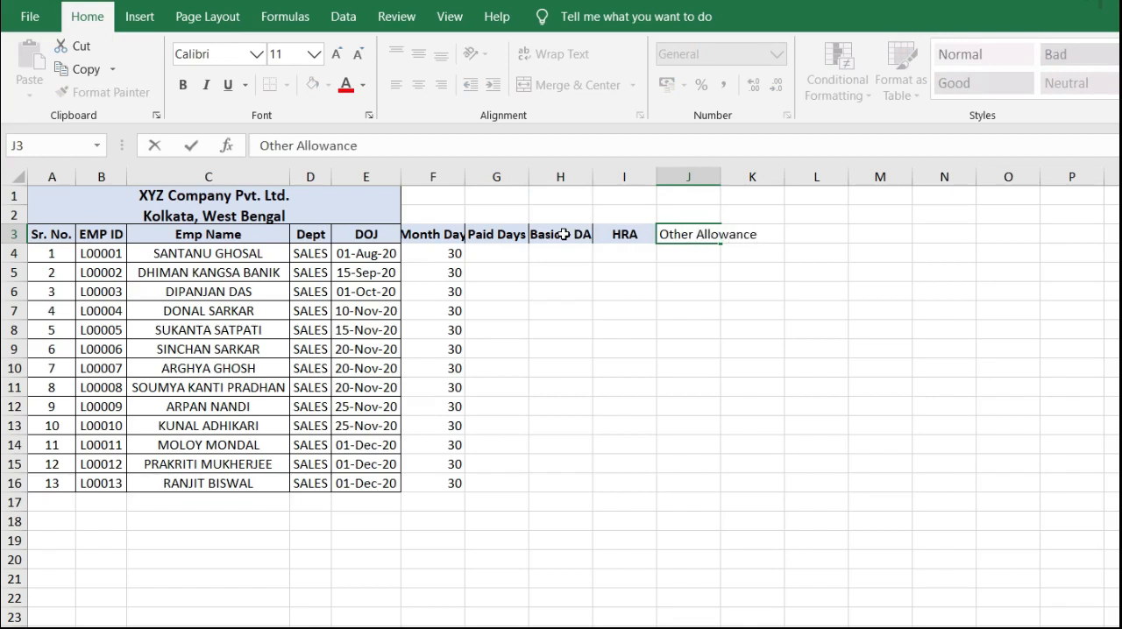
pyautogui.press('Tab')
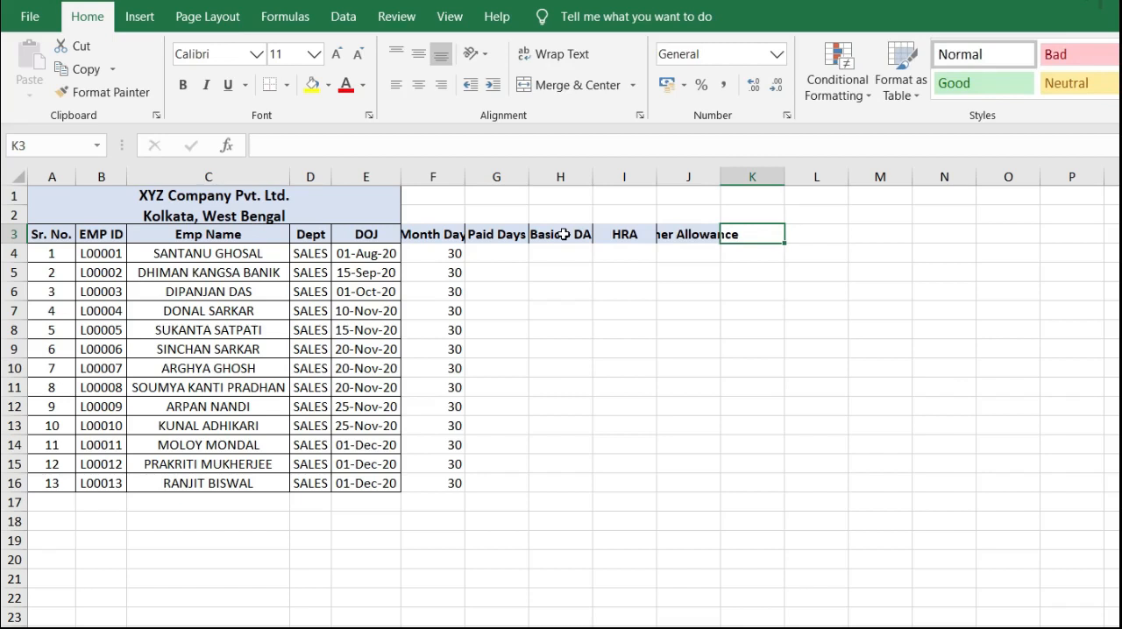
pyautogui.write('Gross')
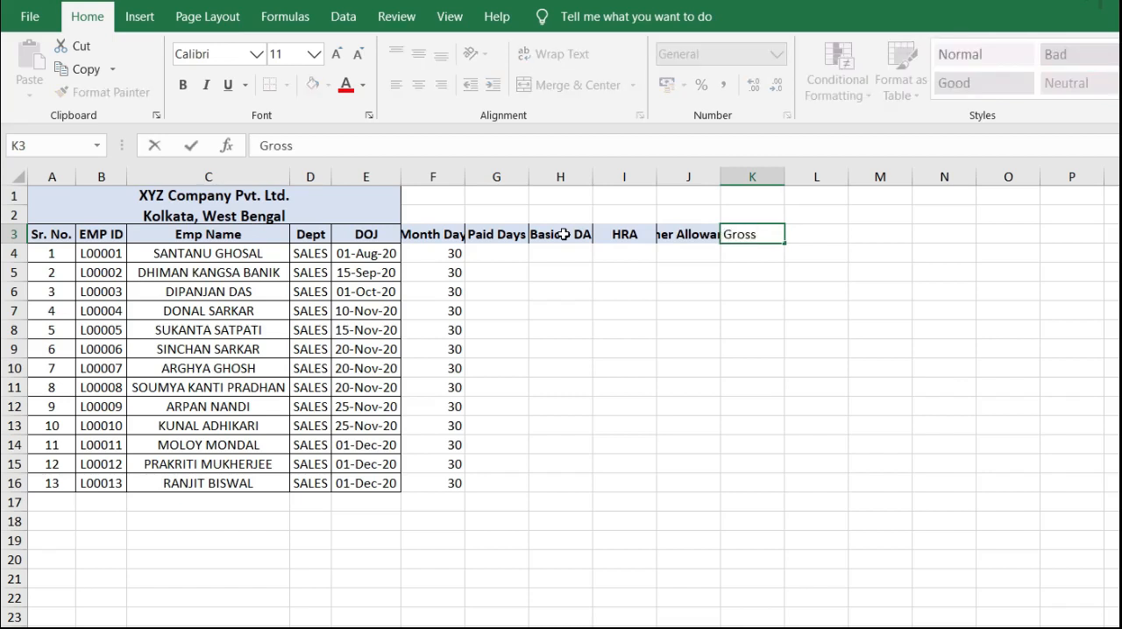
pyautogui.press('Tab')
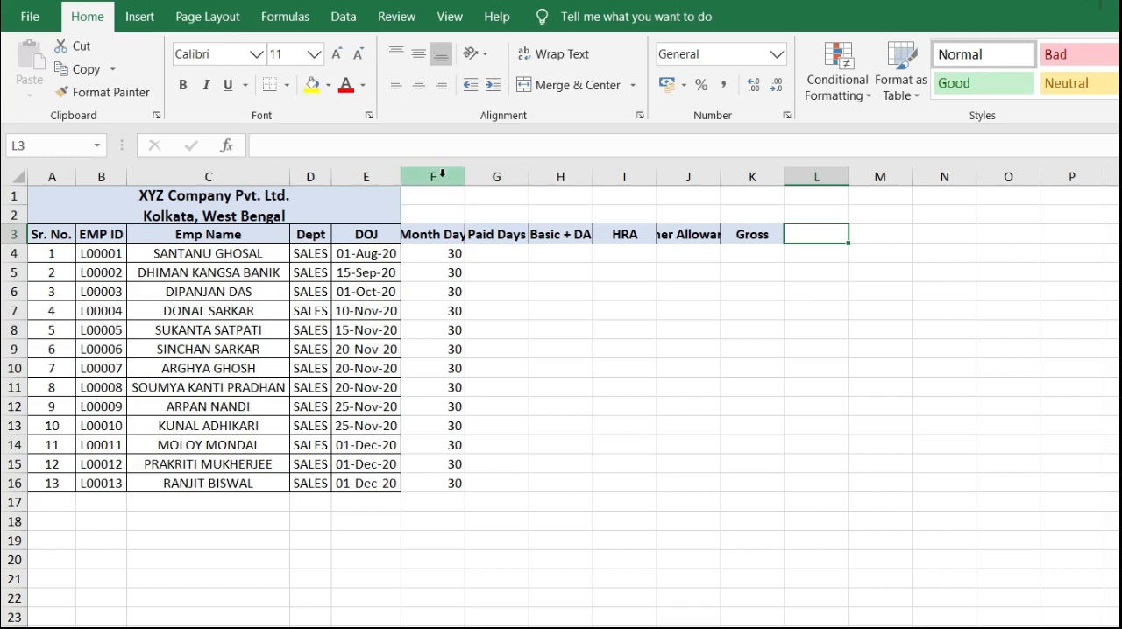
# Step: Wrap the text of the new column headings in F3:K3
pyautogui.moveTo(427, 234); pyautogui.dragTo(741, 230)
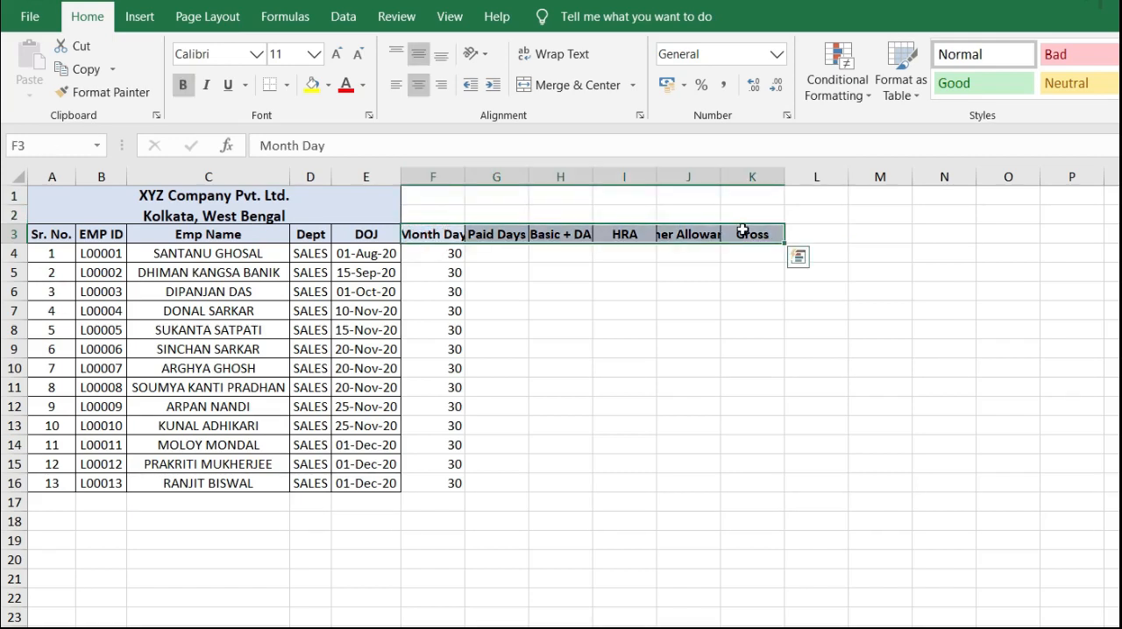
pyautogui.click(547, 55)
pyautogui.click(574, 334)
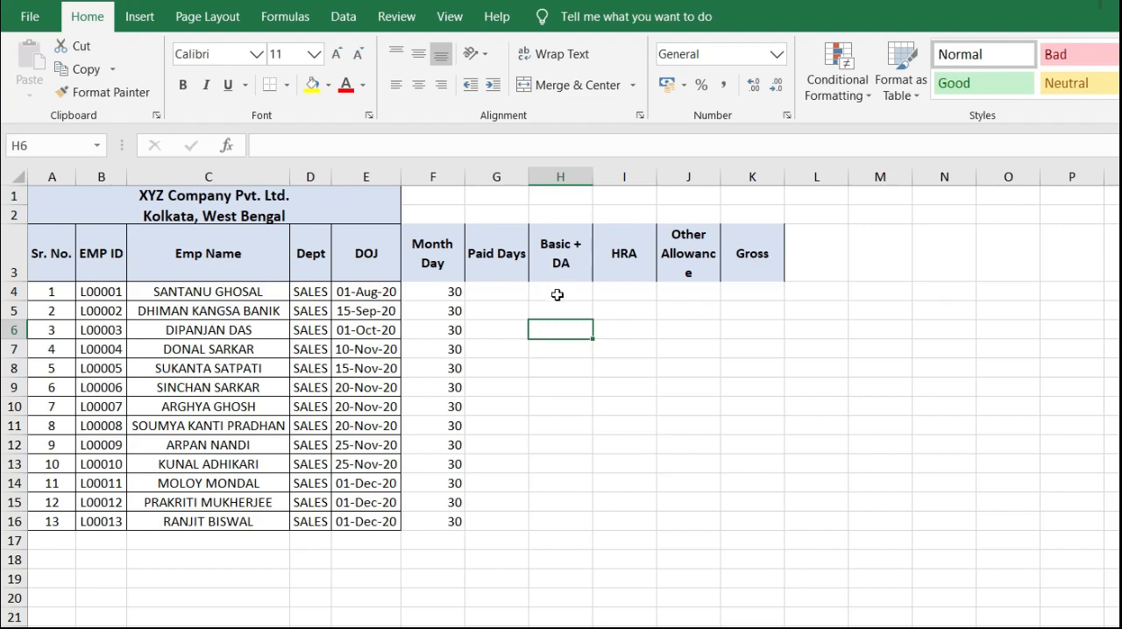
# Step: Merge and center H2:K2 above the salary columns and enter the title SALARY STRUCTURE
pyautogui.moveTo(547, 213); pyautogui.dragTo(746, 213)
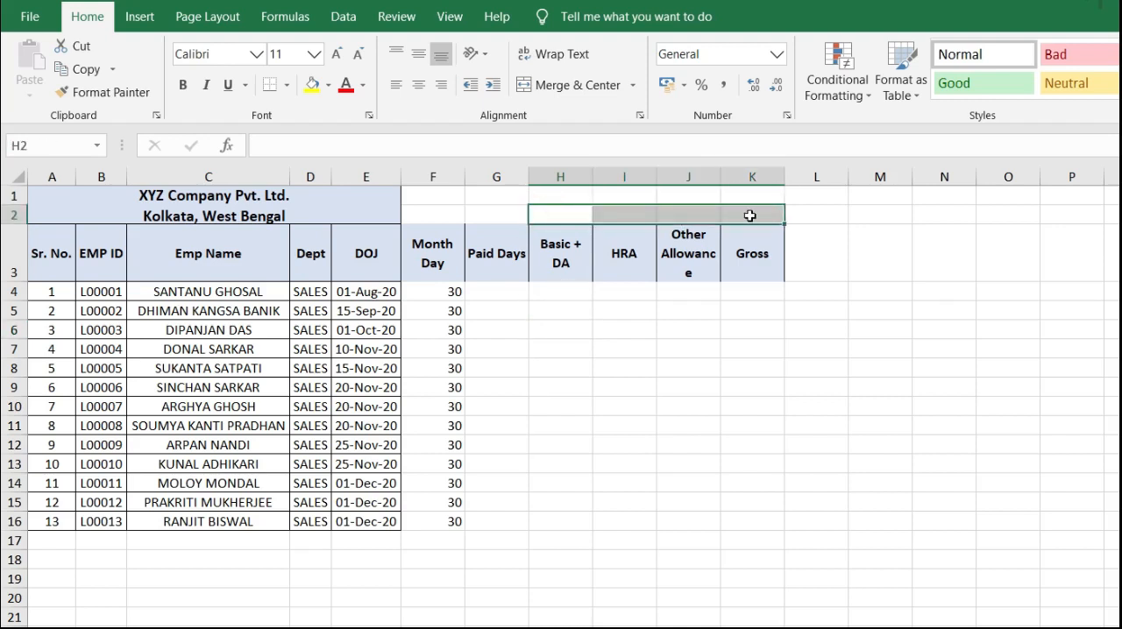
pyautogui.click(565, 88)
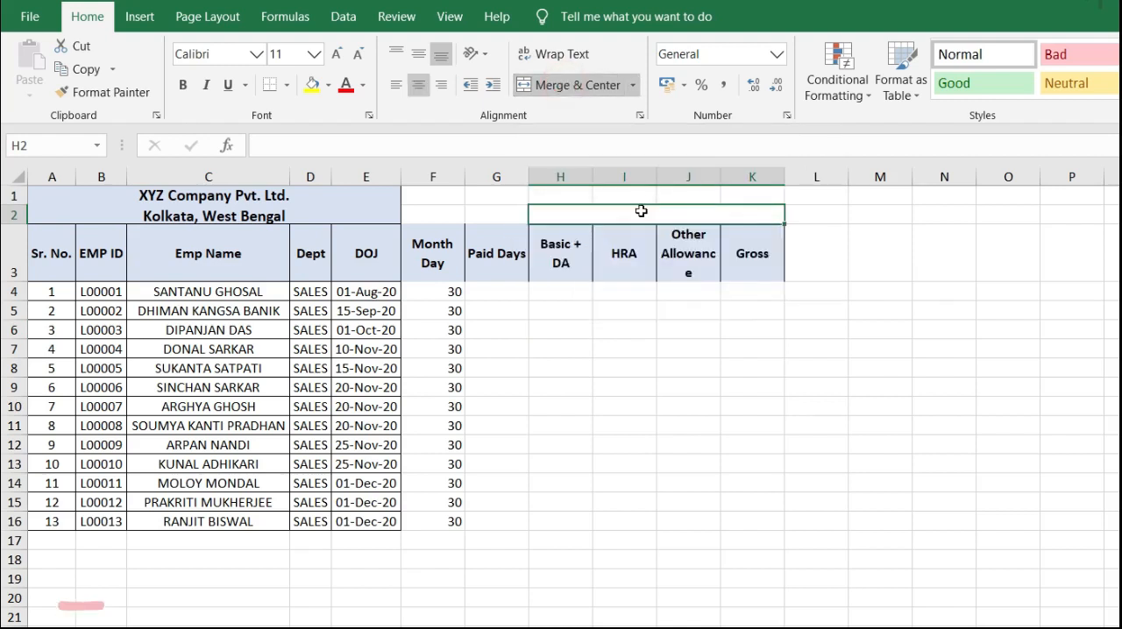
pyautogui.write('SALARY STRUCTURE')
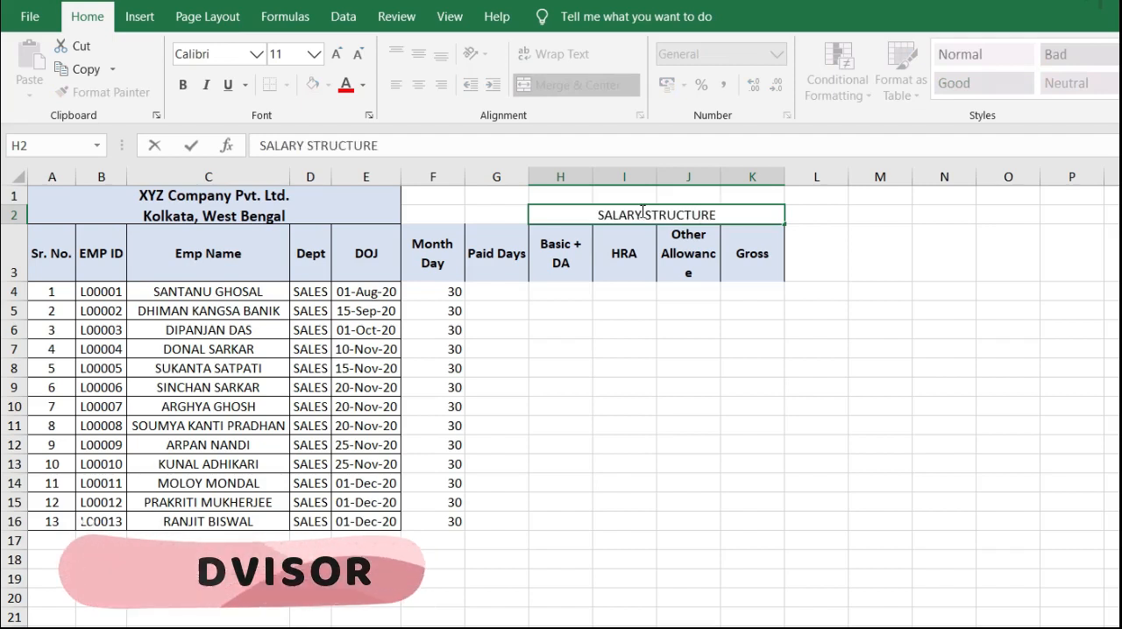
# Step: Fill the merged SALARY STRUCTURE title cell with a gold shade
pyautogui.press('Tab')
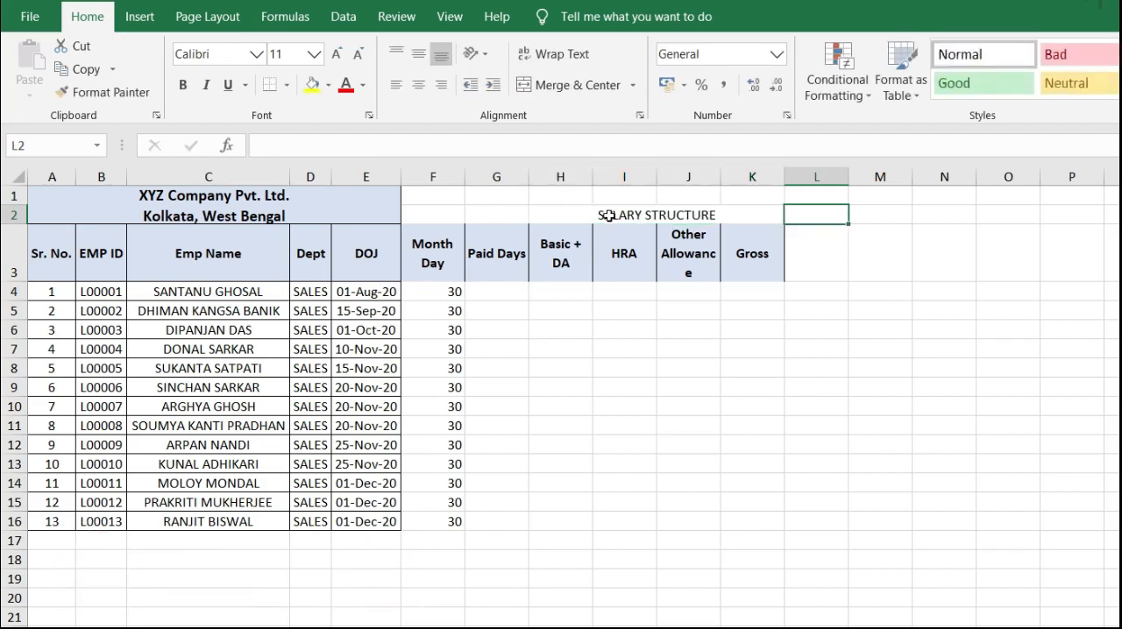
pyautogui.click(608, 216)
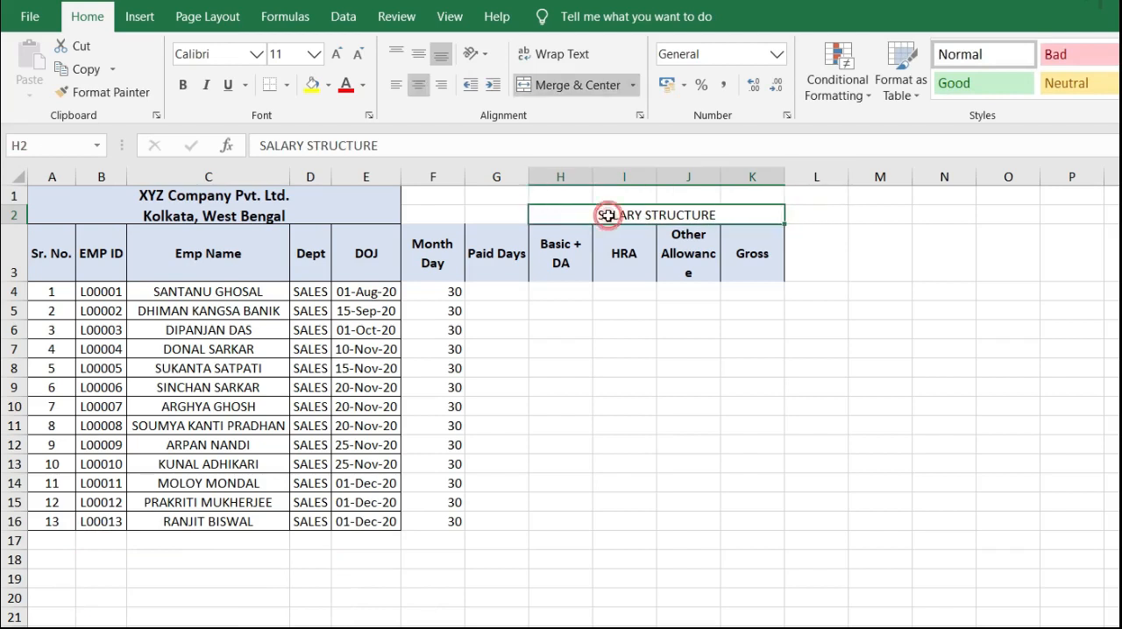
pyautogui.click(327, 85)
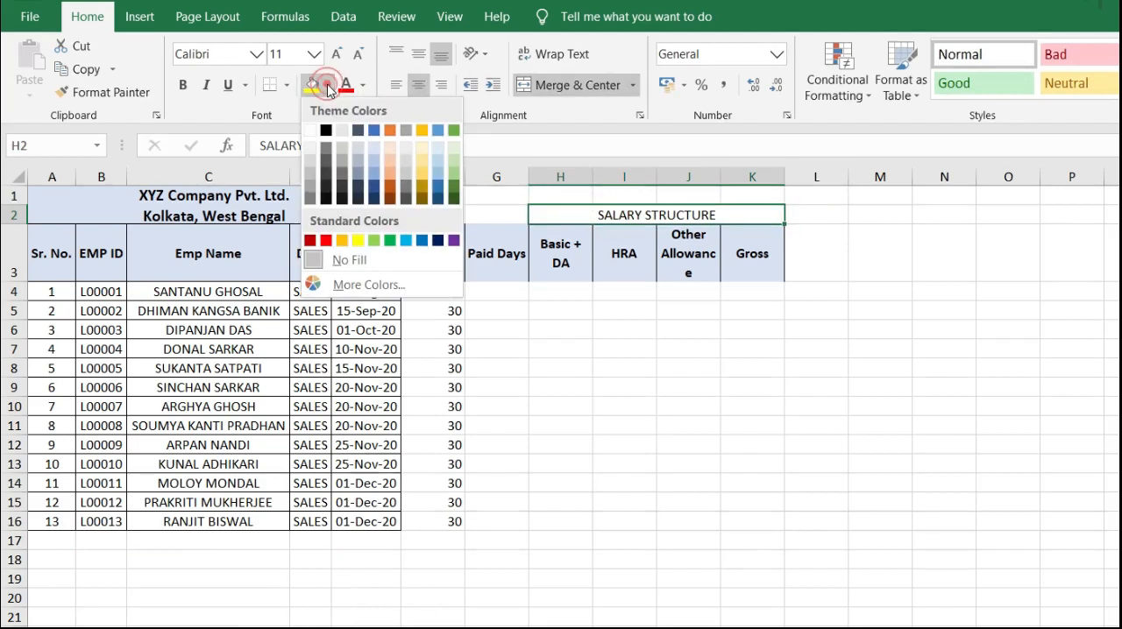
pyautogui.click(423, 182)
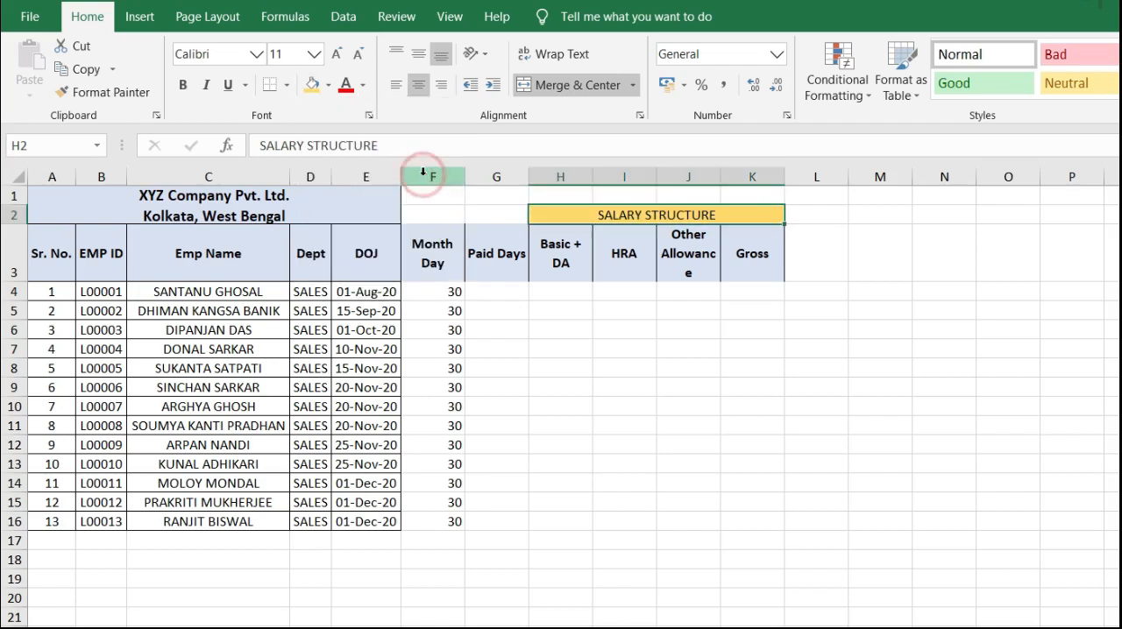
# Step: Apply all borders to the SALARY STRUCTURE title cell and make its text bold
pyautogui.click(285, 87)
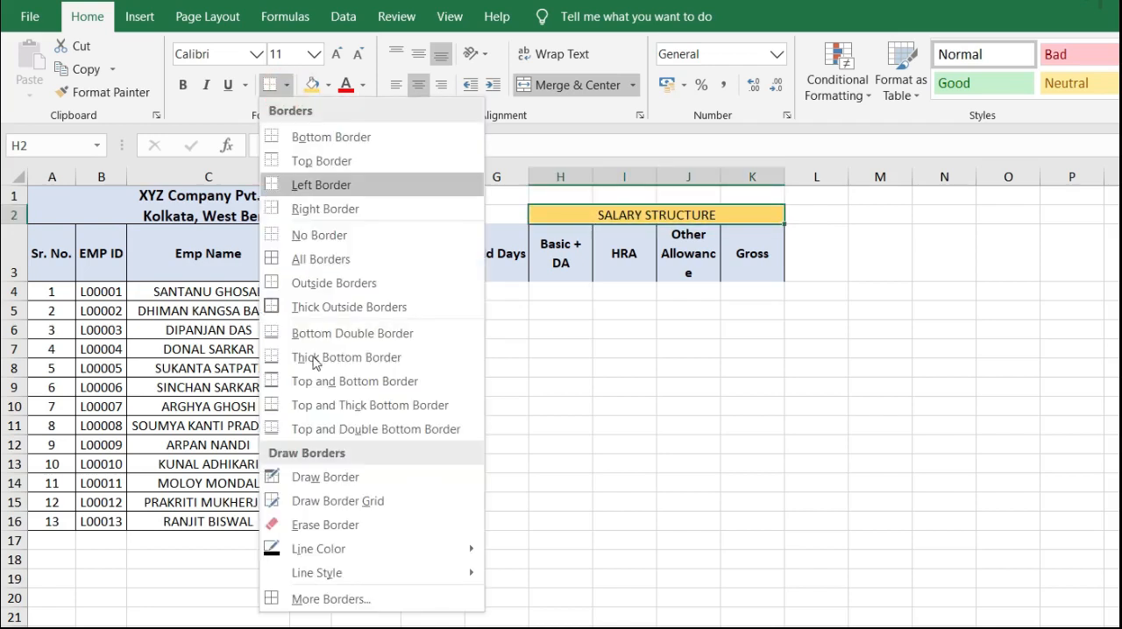
pyautogui.click(349, 260)
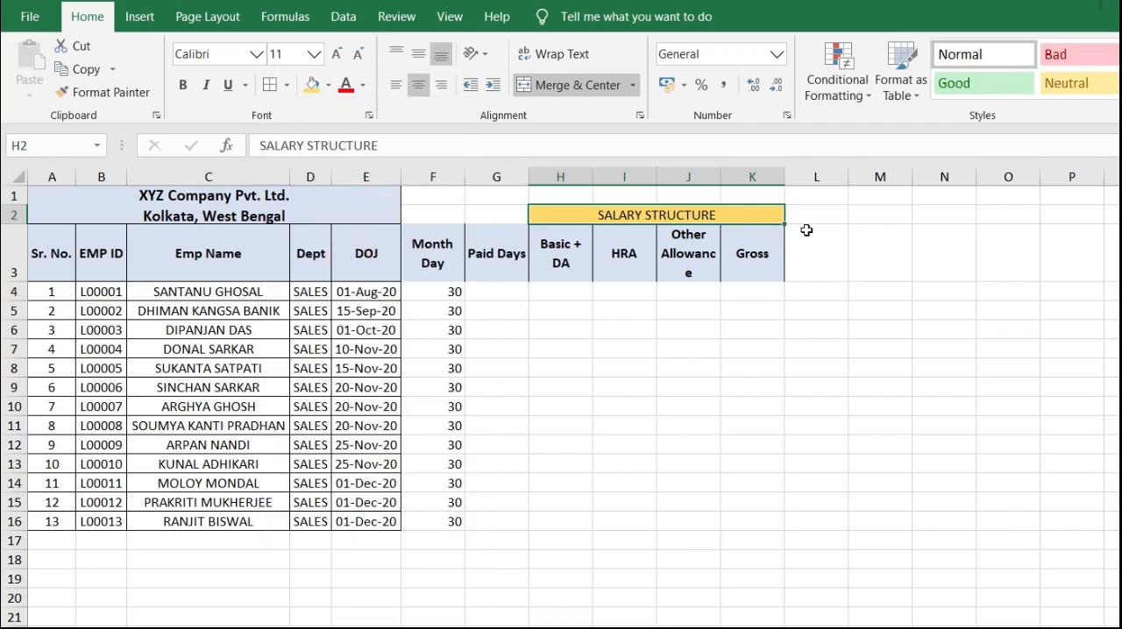
pyautogui.click(184, 85)
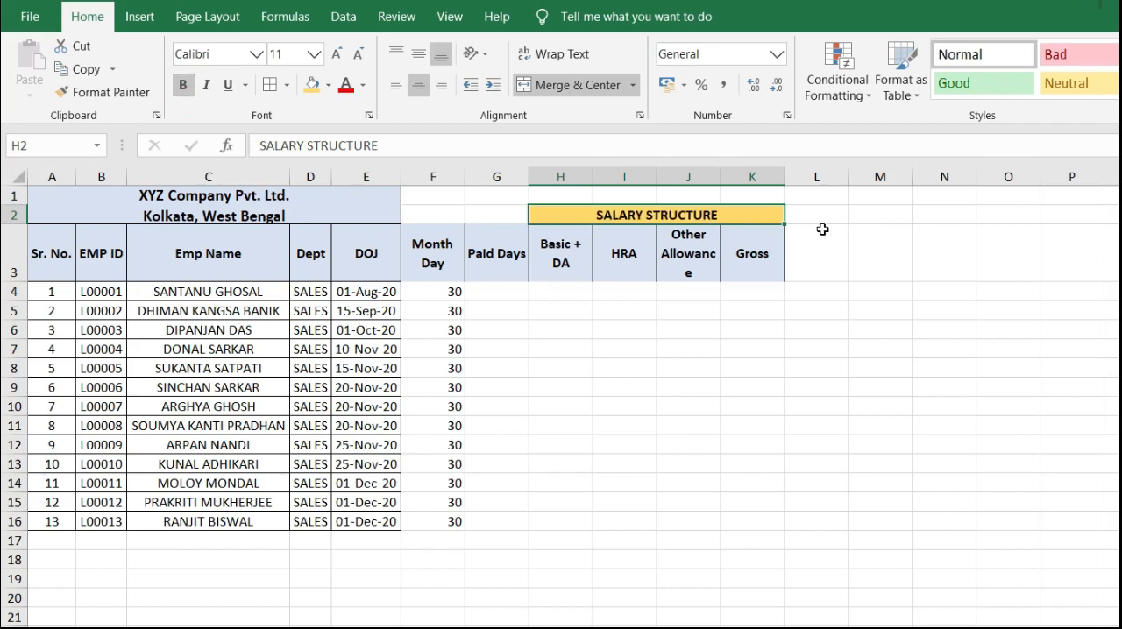
pyautogui.click(814, 242)
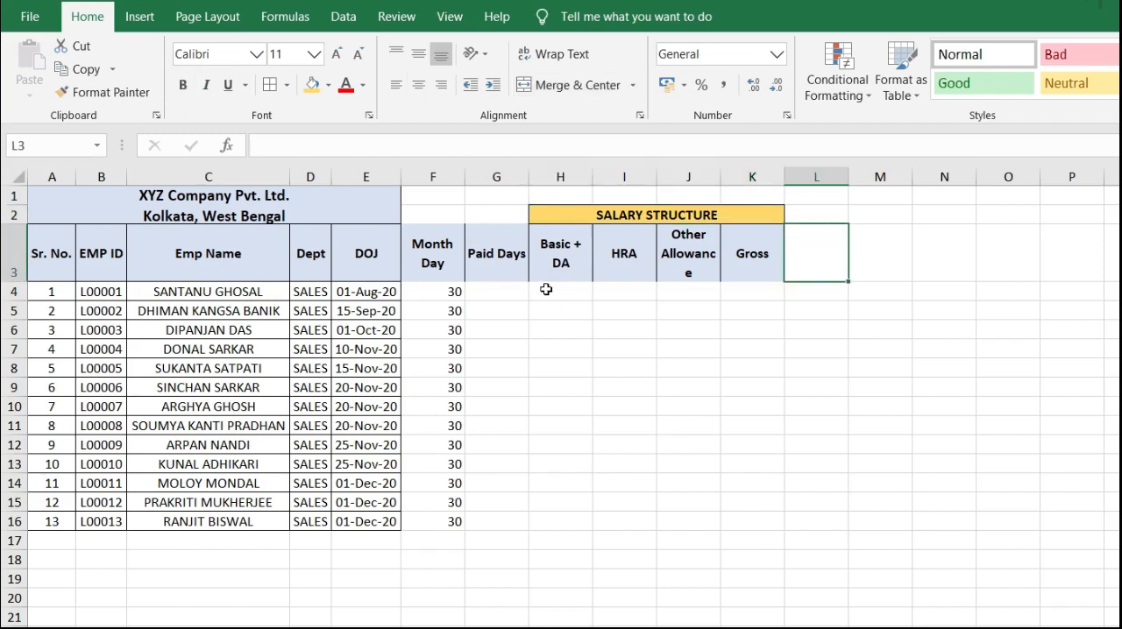
# Step: Enter 8000 as Basic + DA in H4 and copy it to the other employees in H5:H16
pyautogui.click(556, 292)
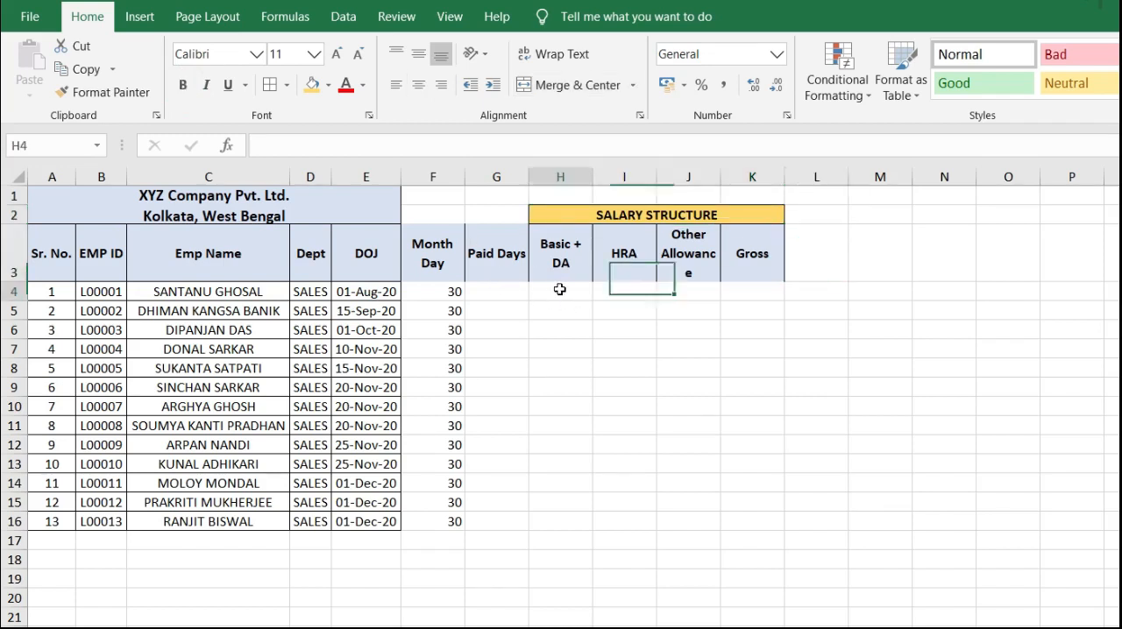
pyautogui.click(504, 290)
pyautogui.click(577, 293)
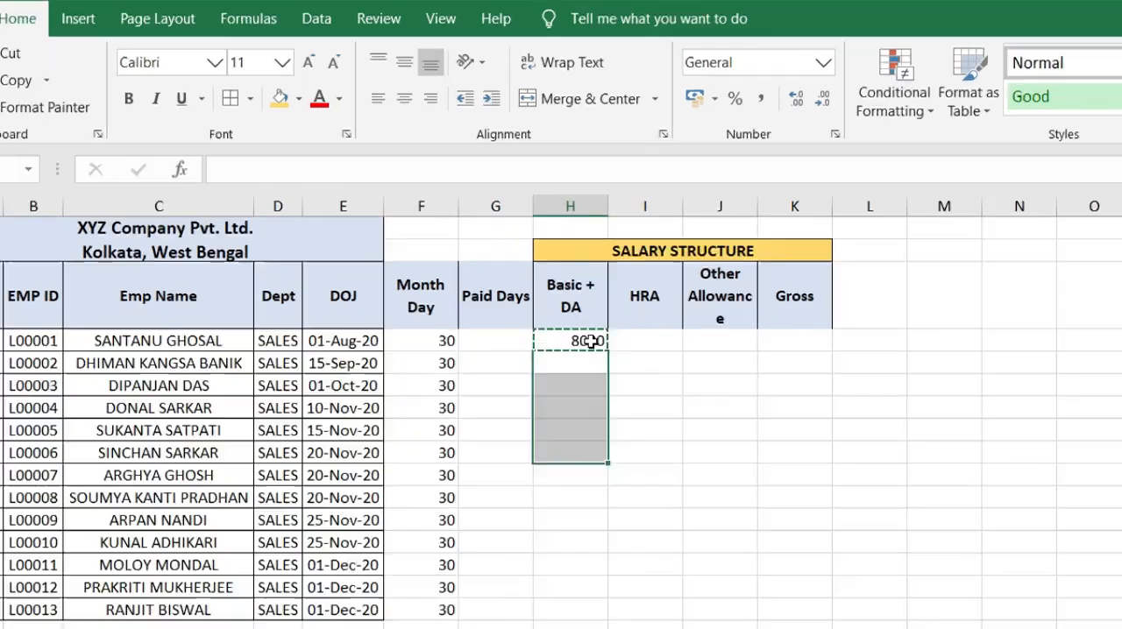
pyautogui.hotkey('shift', 'Down')
pyautogui.hotkey('shift', 'Down')
pyautogui.hotkey('shift', 'Down')
pyautogui.hotkey('shift', 'Down')
pyautogui.hotkey('shift', 'Down')
pyautogui.hotkey('shift', 'Down')
pyautogui.hotkey('shift', 'Down')
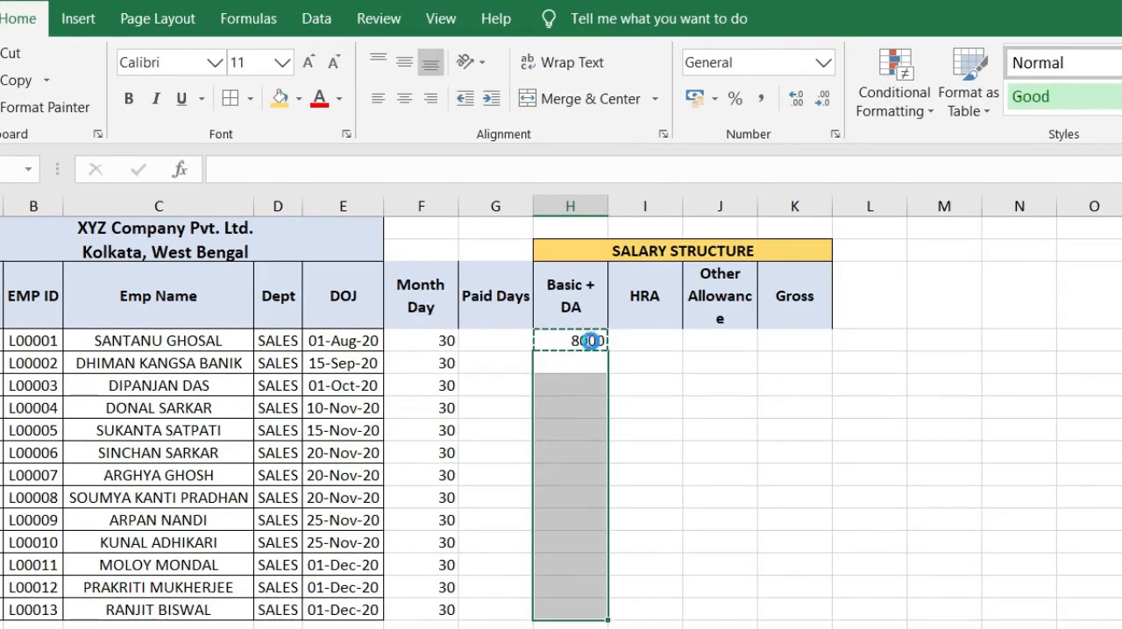
pyautogui.hotkey('ctrl', 'v')
# Step: Enter the HRA formula =ROUND(H4*50%,0) in I4 for the first employee
pyautogui.click(656, 340)
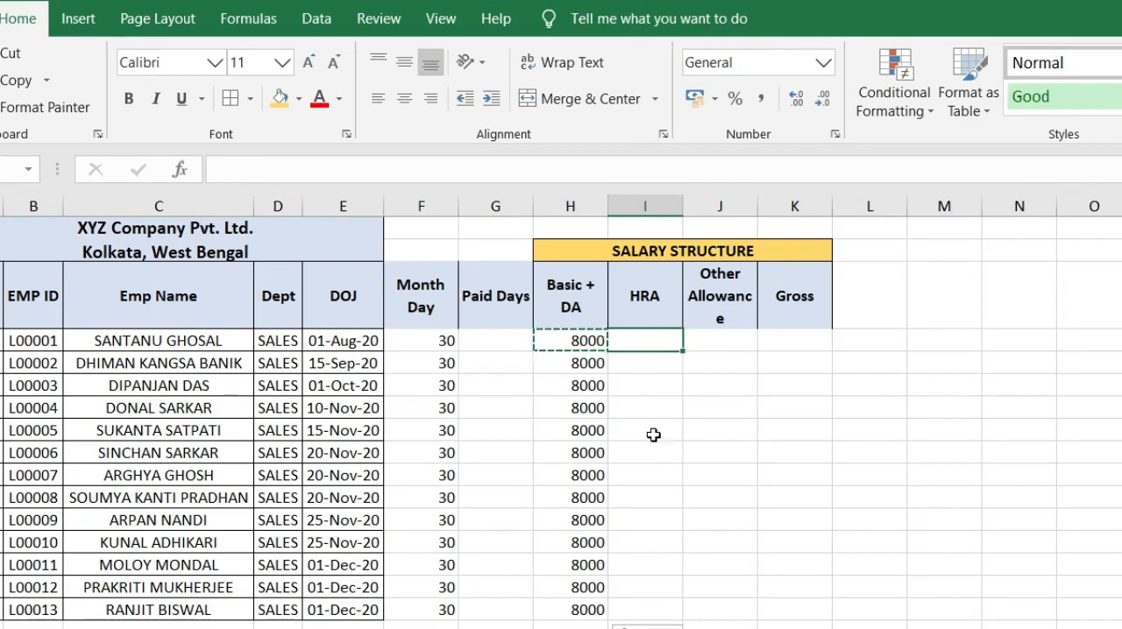
pyautogui.write('=')
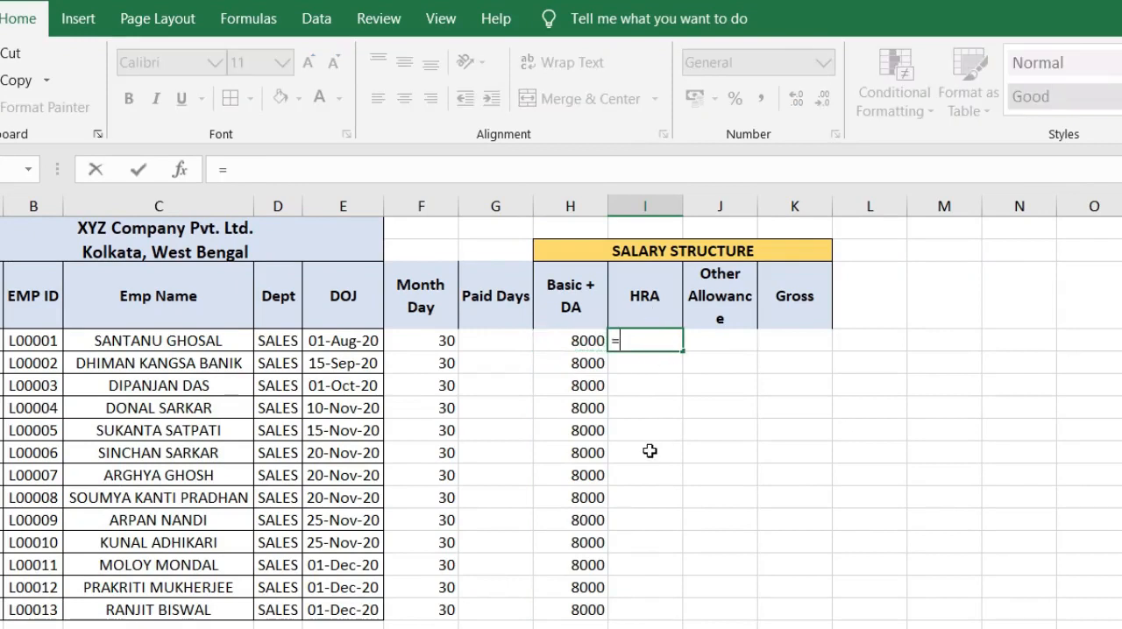
pyautogui.write('ROUND')
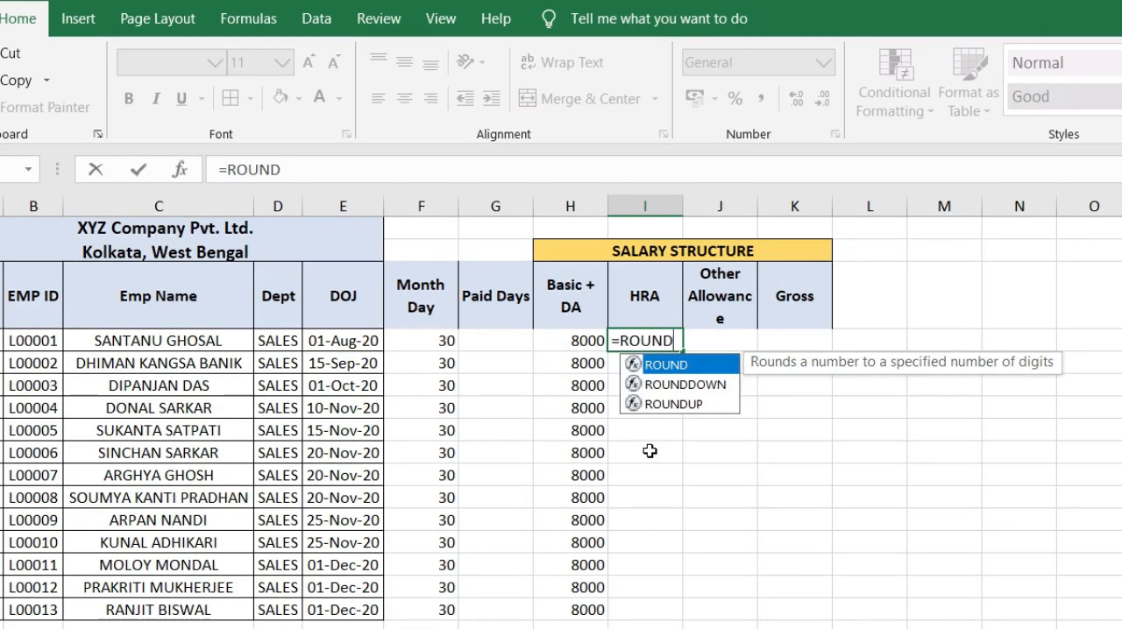
pyautogui.write('(')
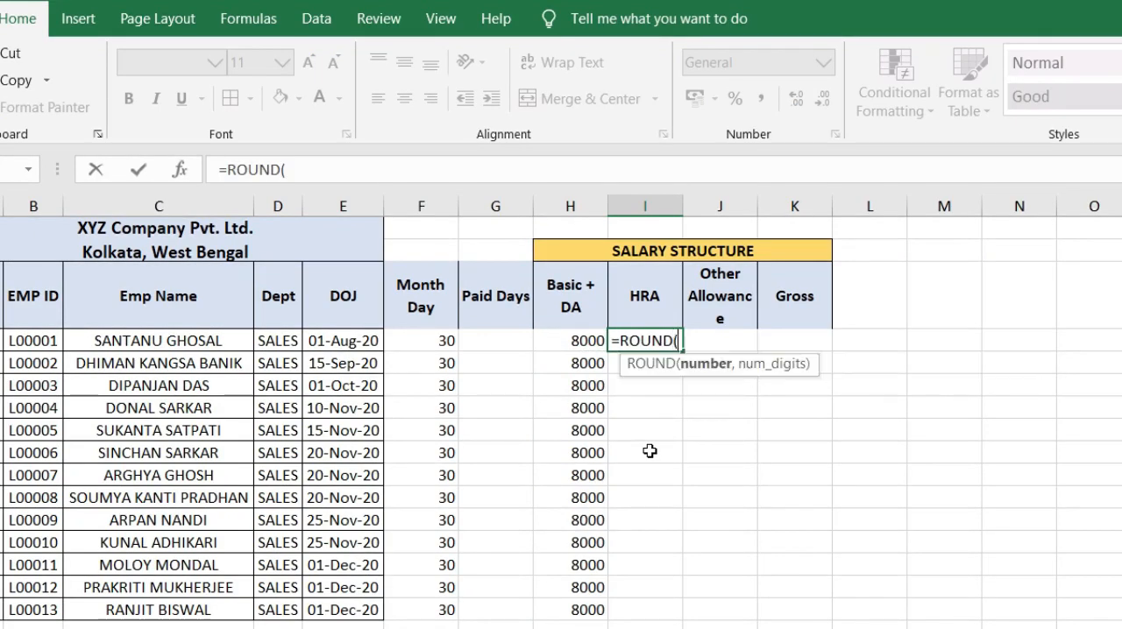
pyautogui.click(573, 340)
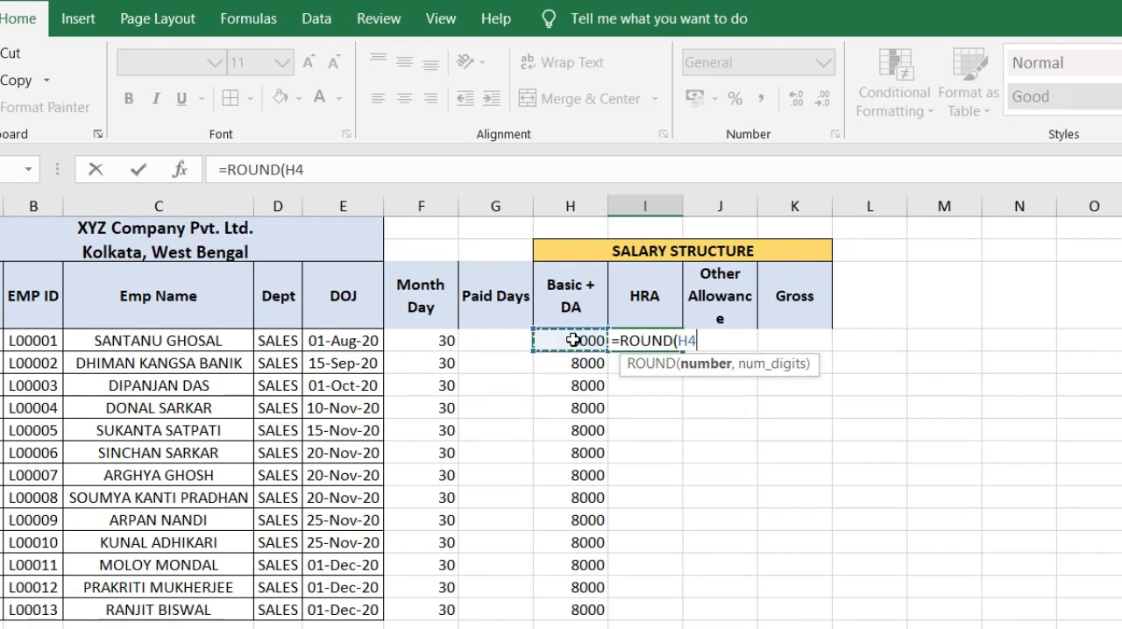
pyautogui.write('*50%,0')
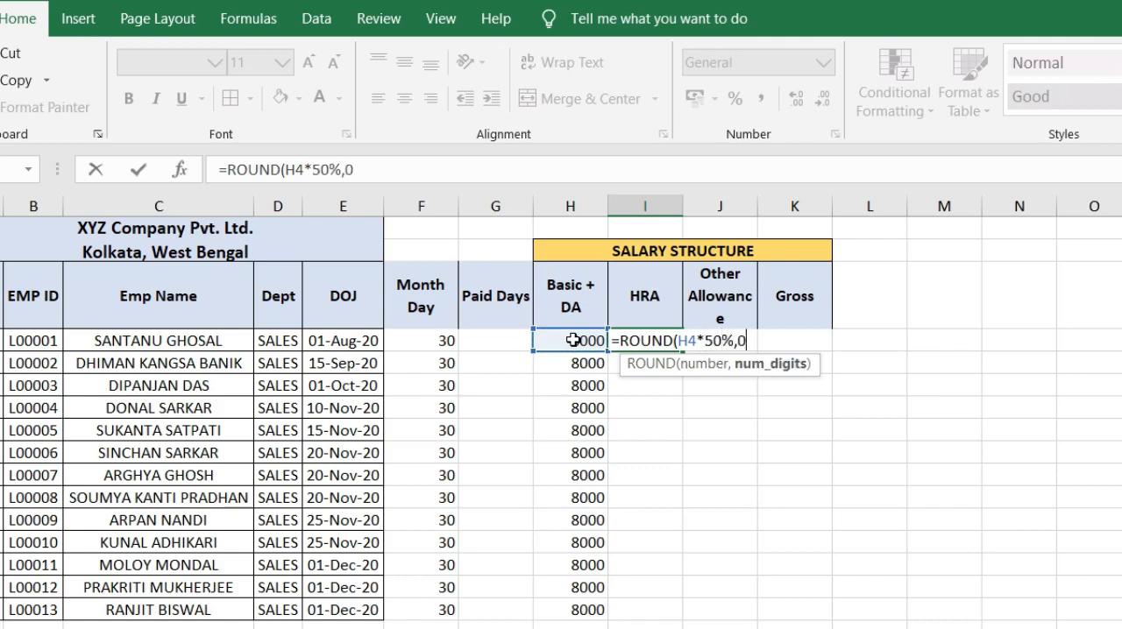
pyautogui.write(')')
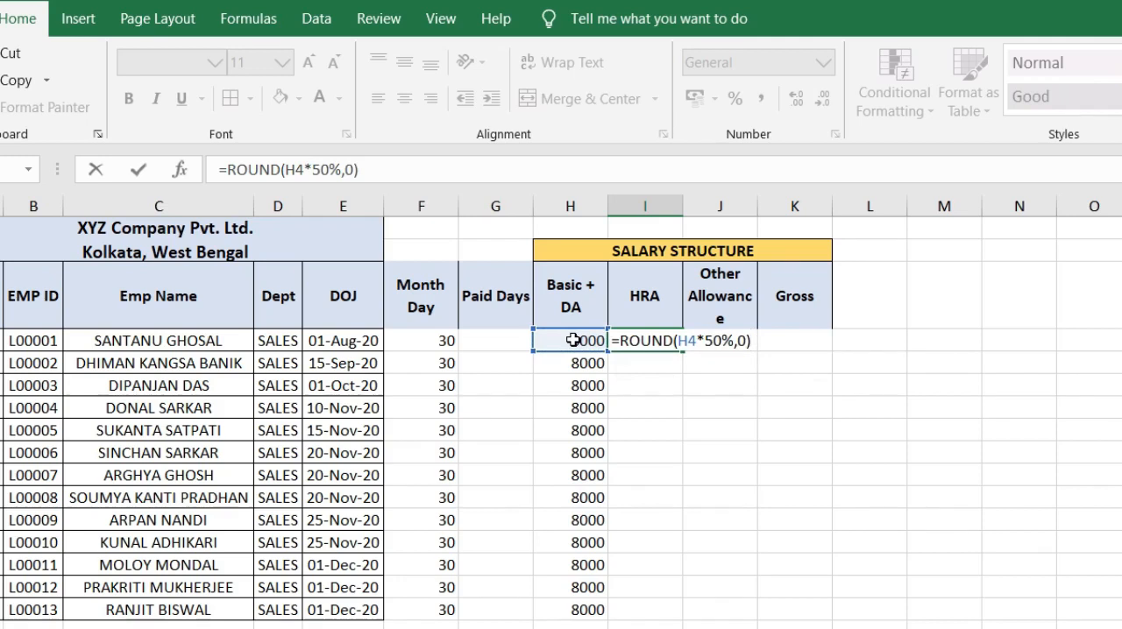
pyautogui.press('Return')
# Step: Fill the HRA formula from I4 down to I16 for all employees
pyautogui.click(658, 342)
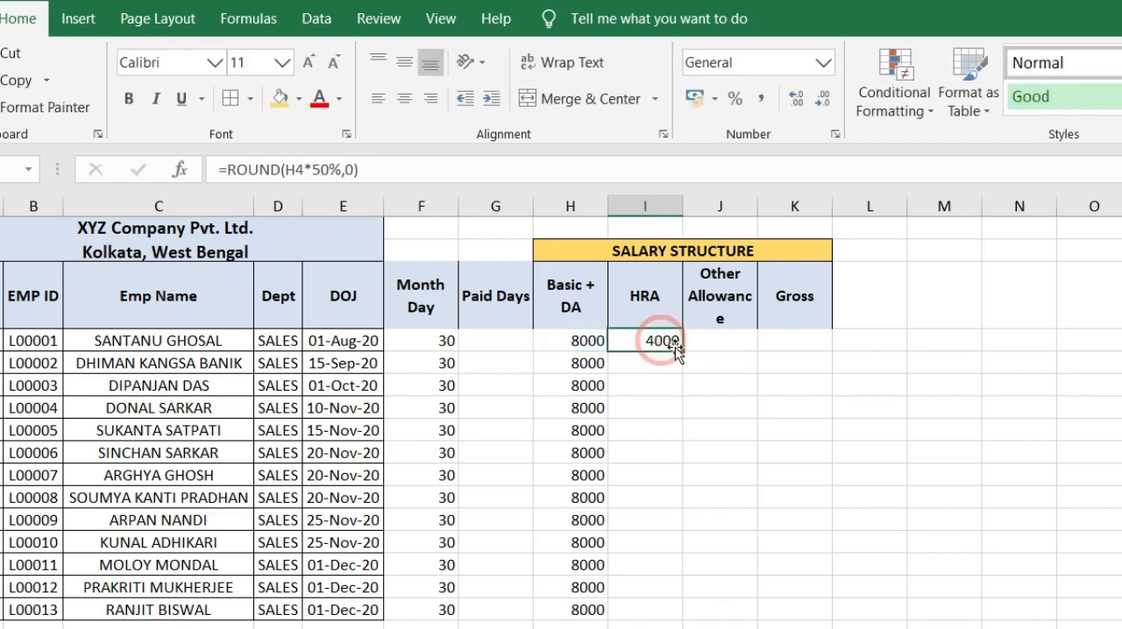
pyautogui.doubleClick(683, 351)
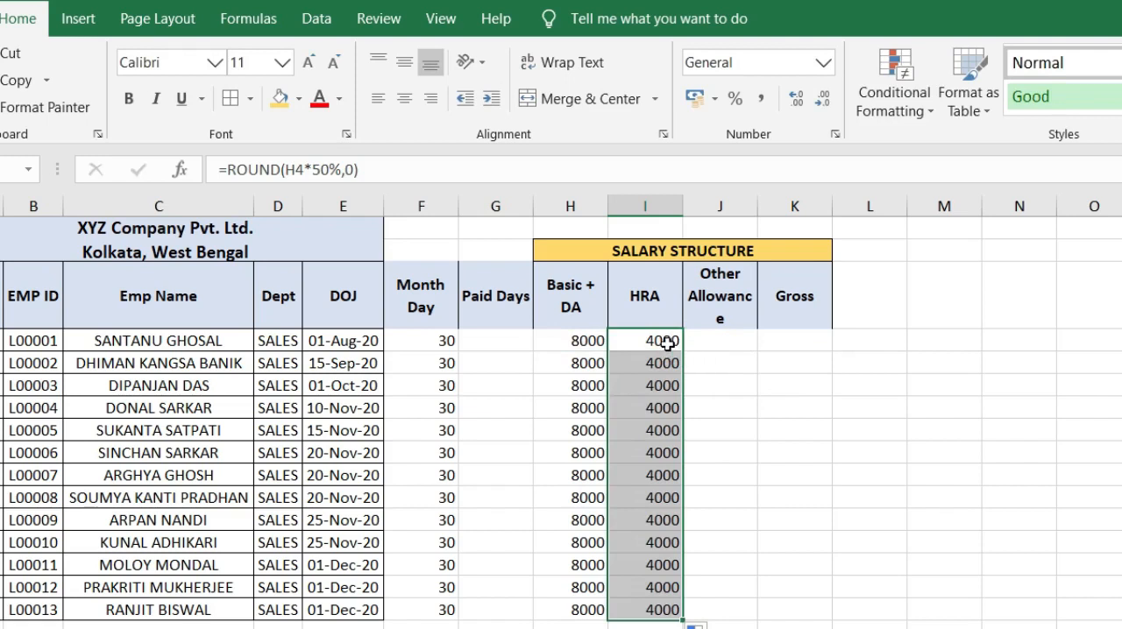
pyautogui.click(660, 342)
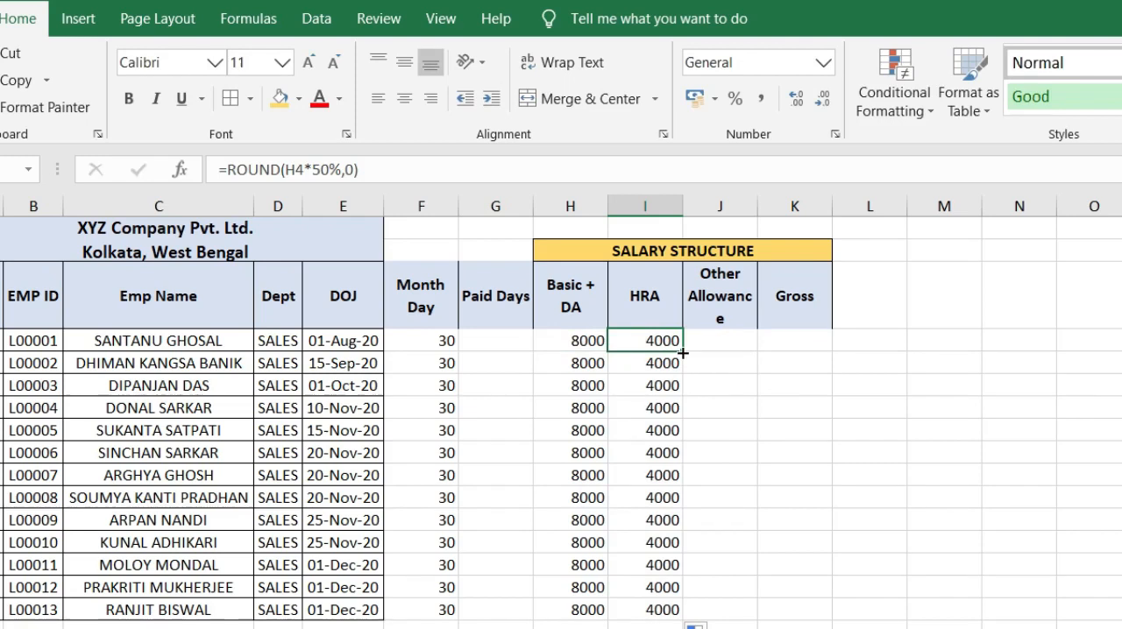
pyautogui.doubleClick(683, 351)
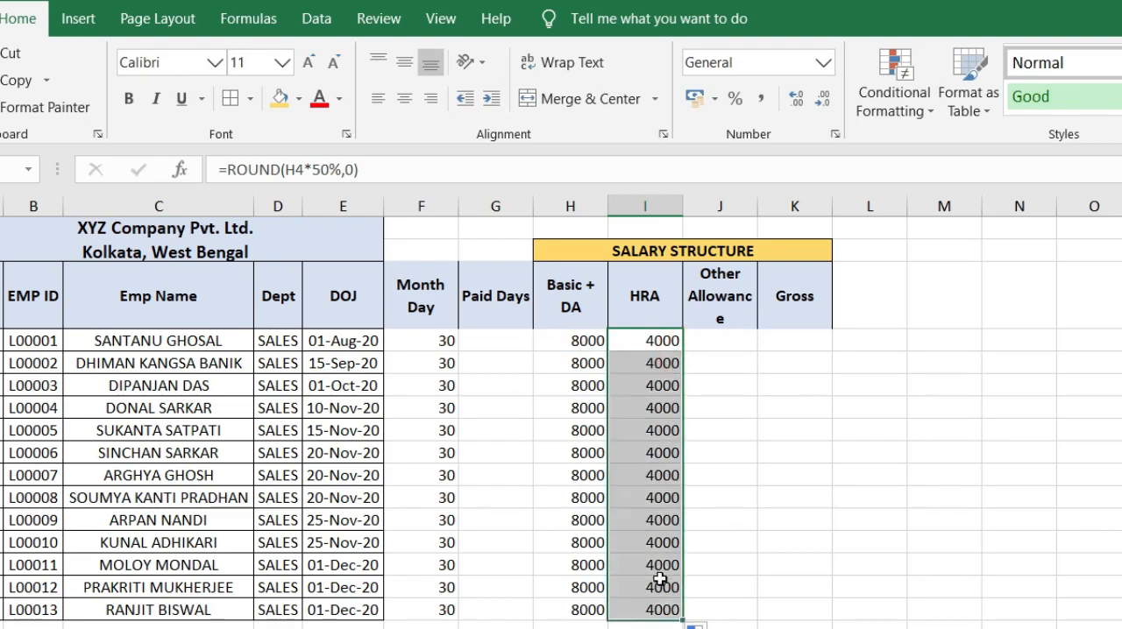
# Step: Enter 0 as Other Allowance in J4 and fill it down to J16
pyautogui.click(728, 339)
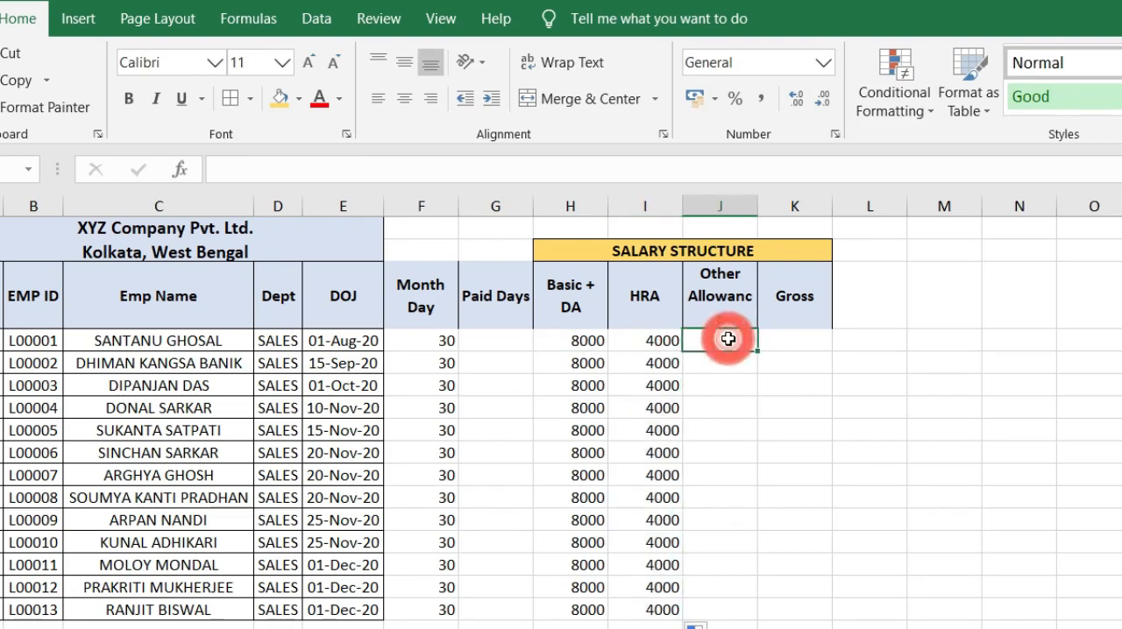
pyautogui.write('0')
pyautogui.press('Return')
pyautogui.click(741, 339)
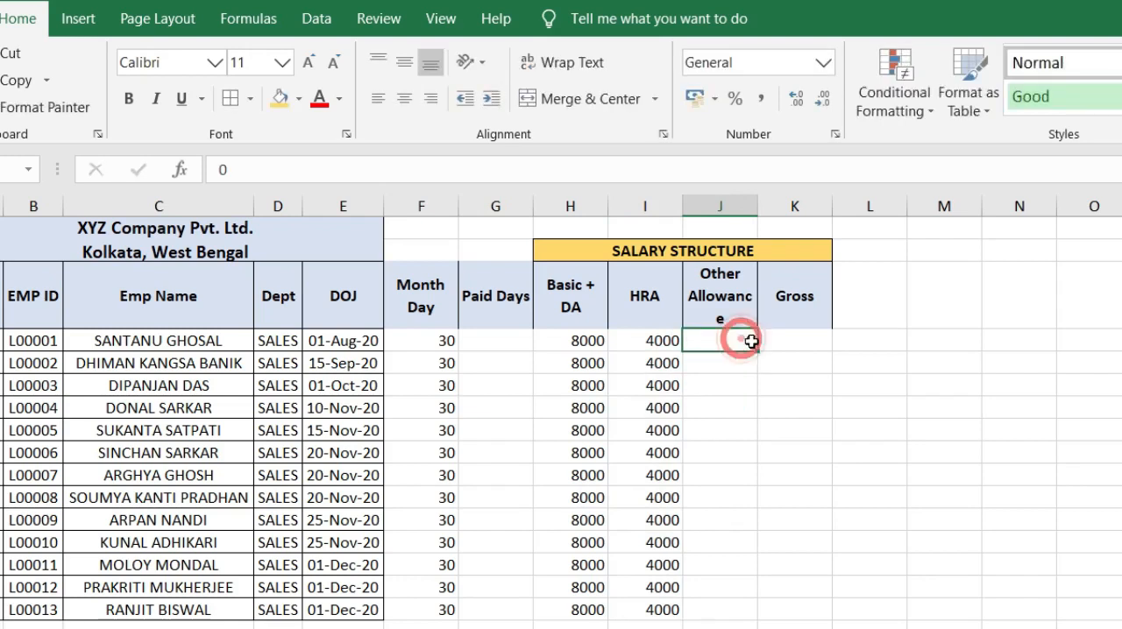
pyautogui.doubleClick(757, 351)
# Step: Enter the Gross formula =SUM(H4:J4) in K4 and fill it down to K16
pyautogui.click(790, 346)
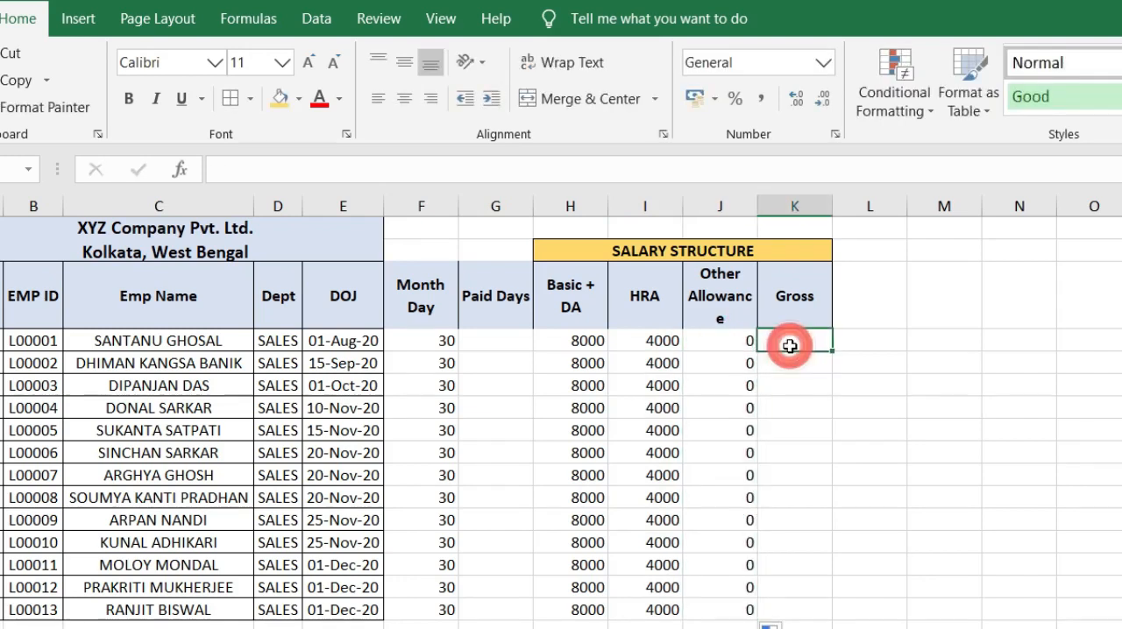
pyautogui.write('=SU')
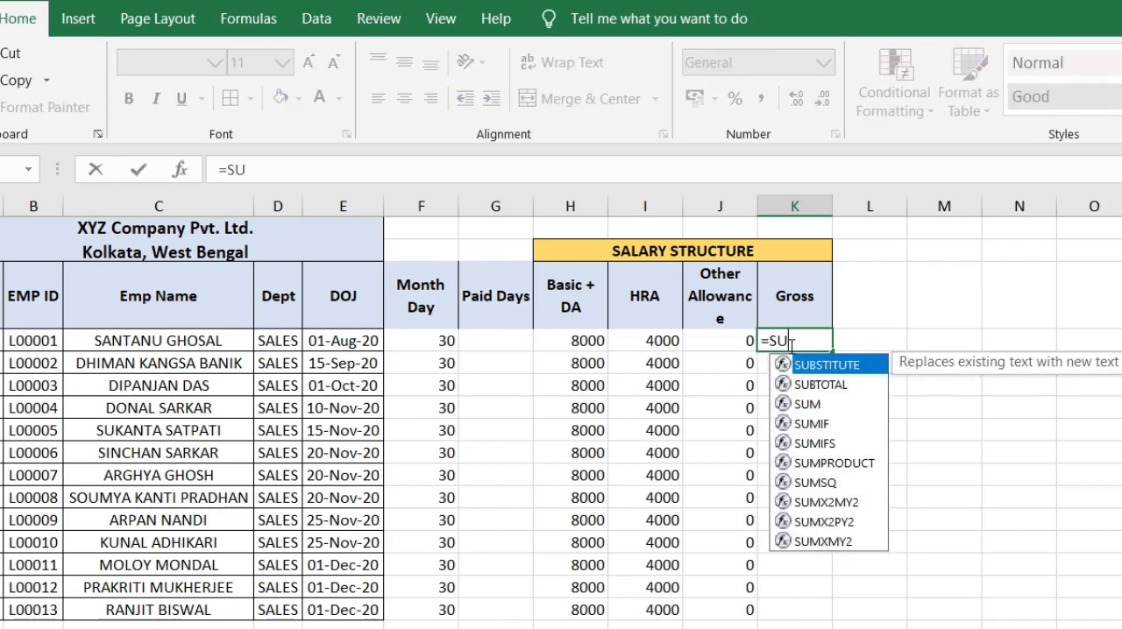
pyautogui.write('M(')
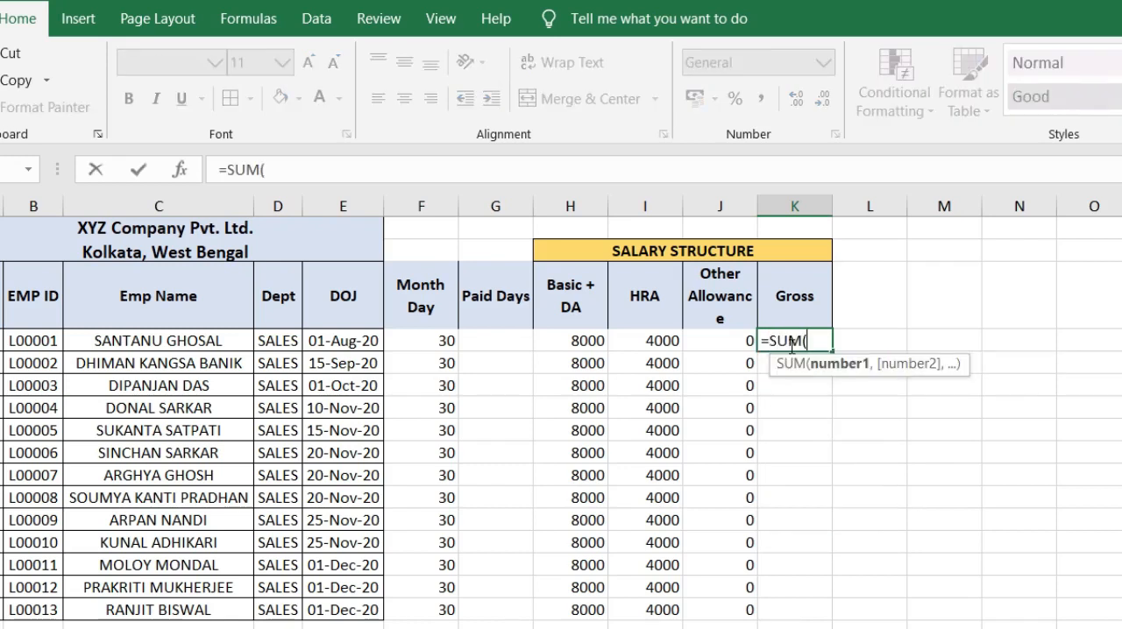
pyautogui.moveTo(563, 339); pyautogui.dragTo(708, 339)
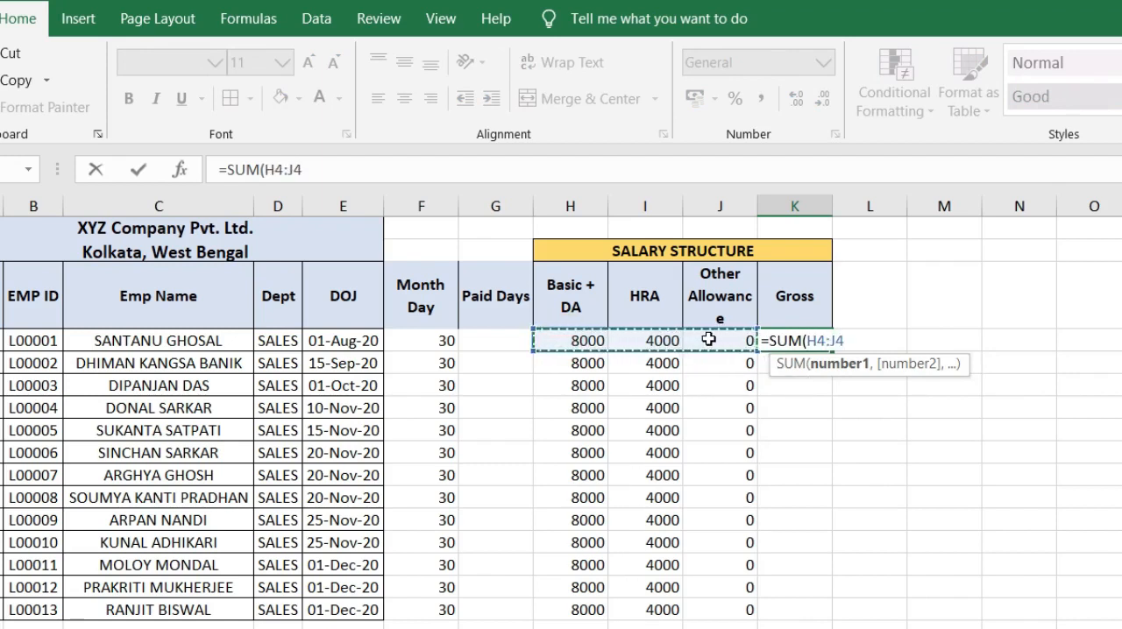
pyautogui.write(')')
pyautogui.press('Return')
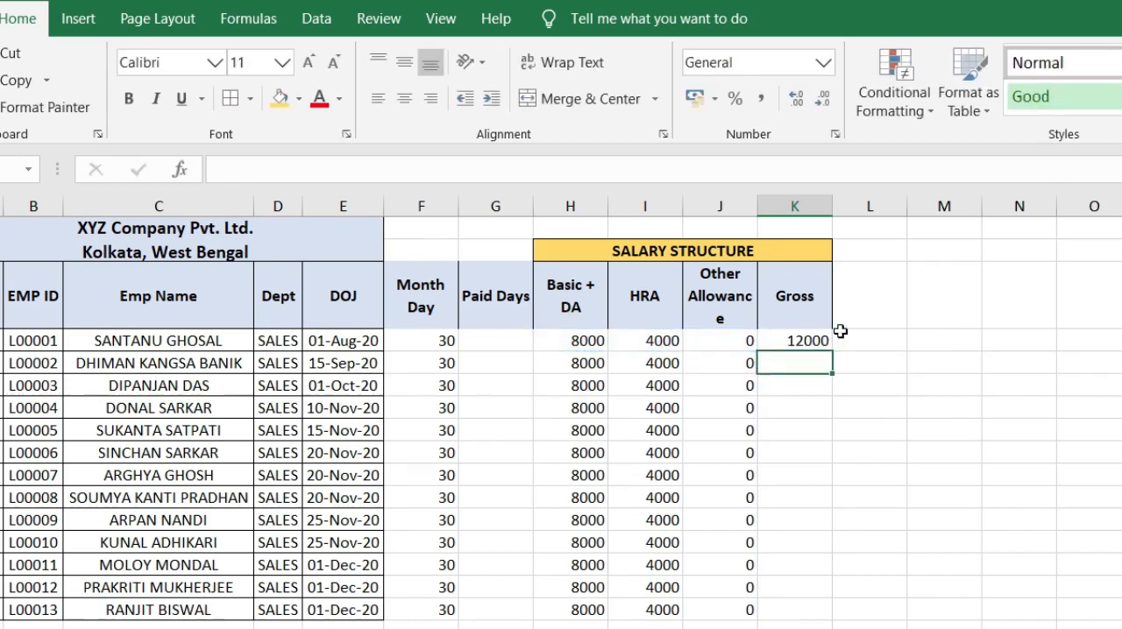
pyautogui.click(798, 341)
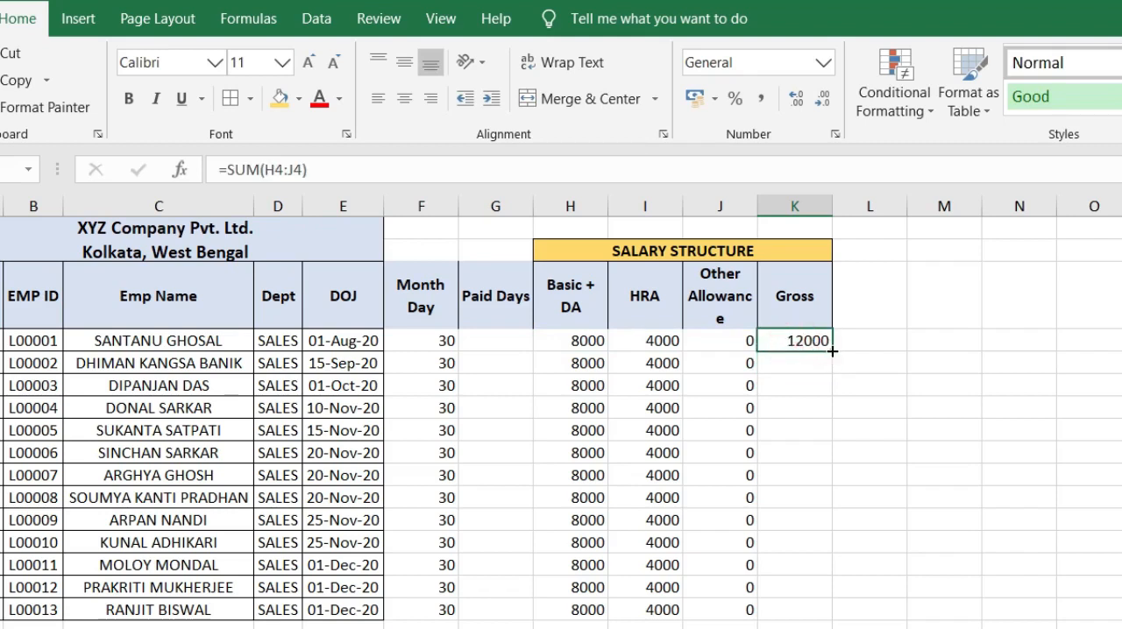
pyautogui.doubleClick(832, 352)
pyautogui.click(869, 359)
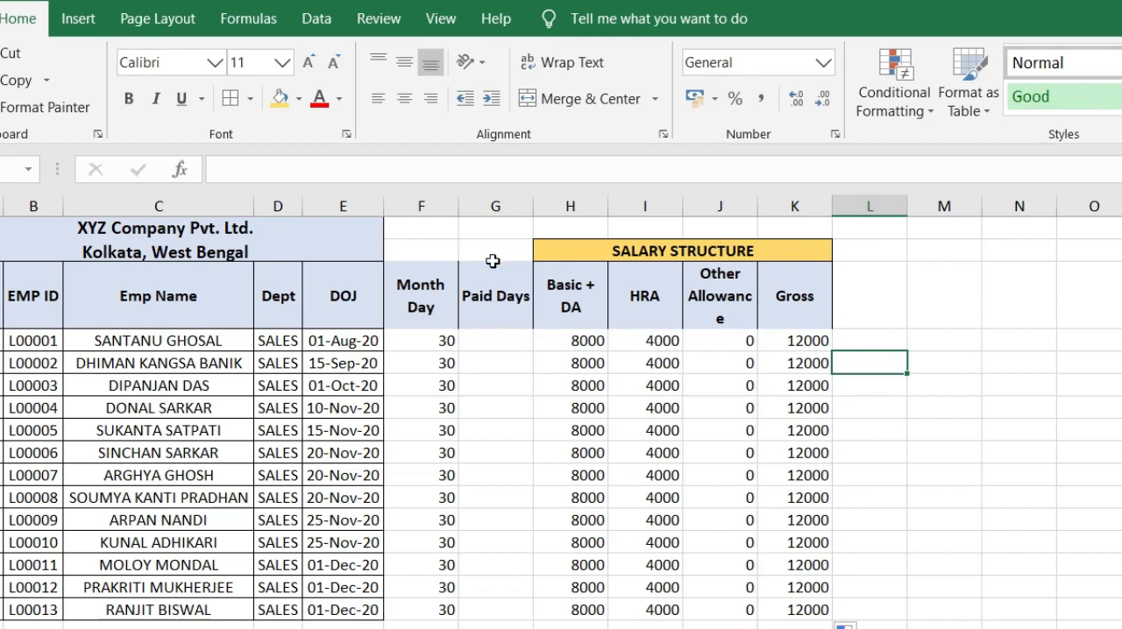
# Step: Apply all borders to F2:K16 and center the cell contents horizontally and vertically
pyautogui.click(423, 249)
pyautogui.moveTo(487, 307); pyautogui.dragTo(699, 602)
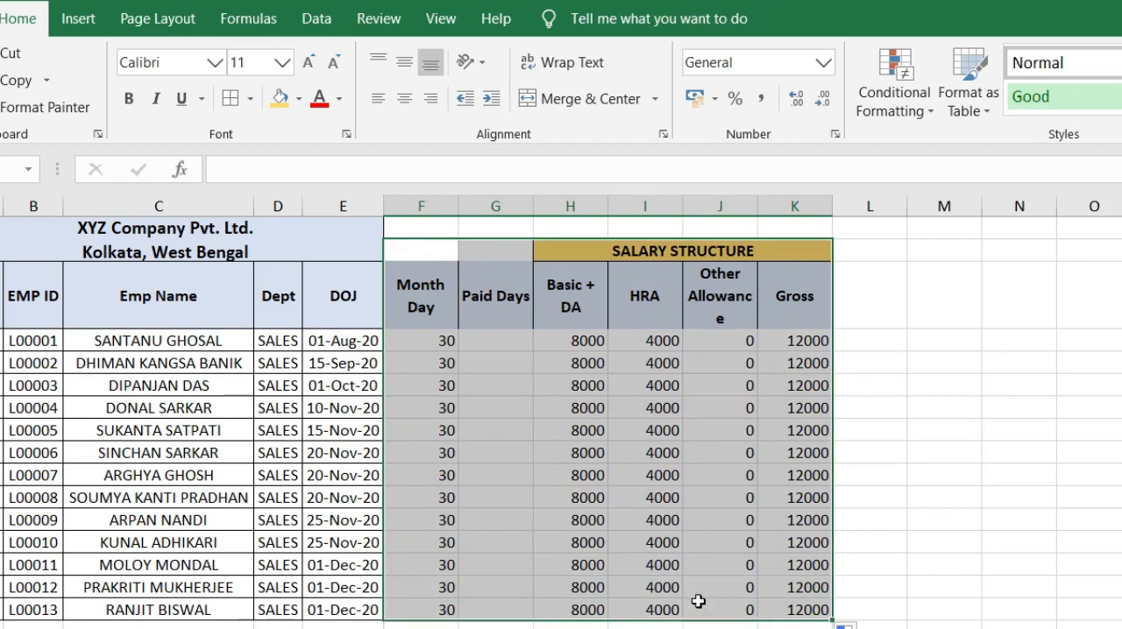
pyautogui.click(231, 98)
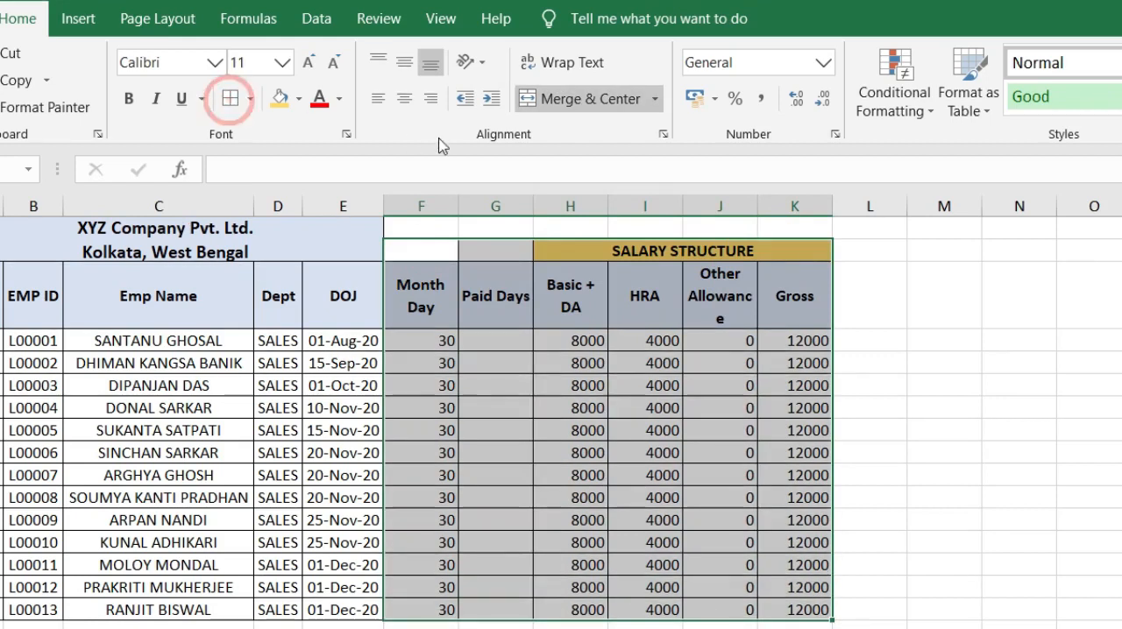
pyautogui.click(404, 98)
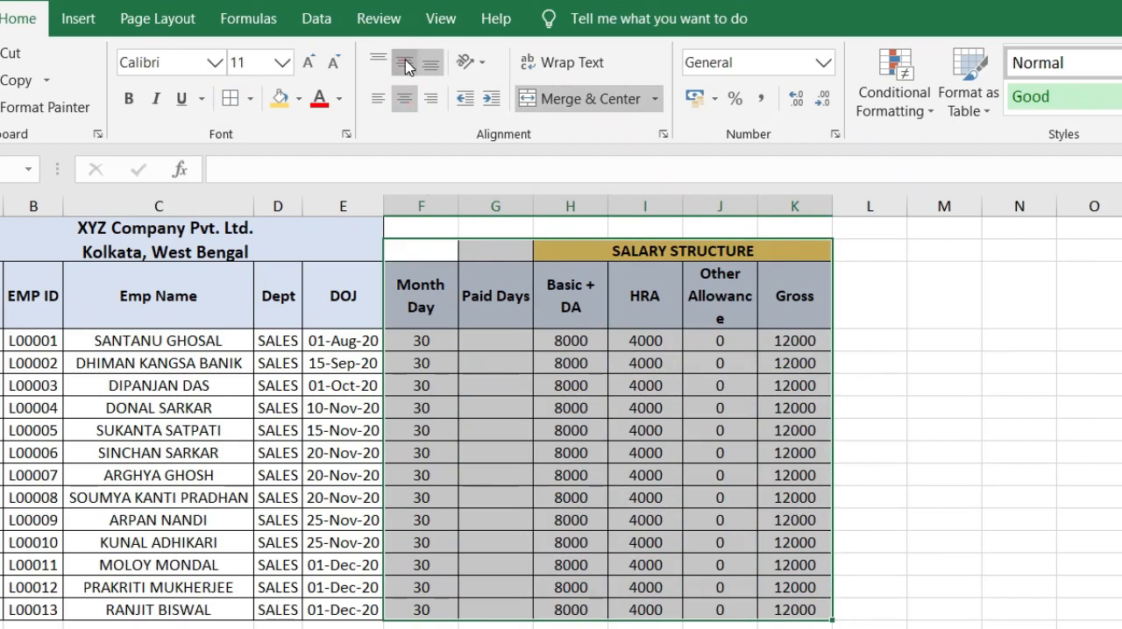
pyautogui.click(406, 65)
pyautogui.click(870, 300)
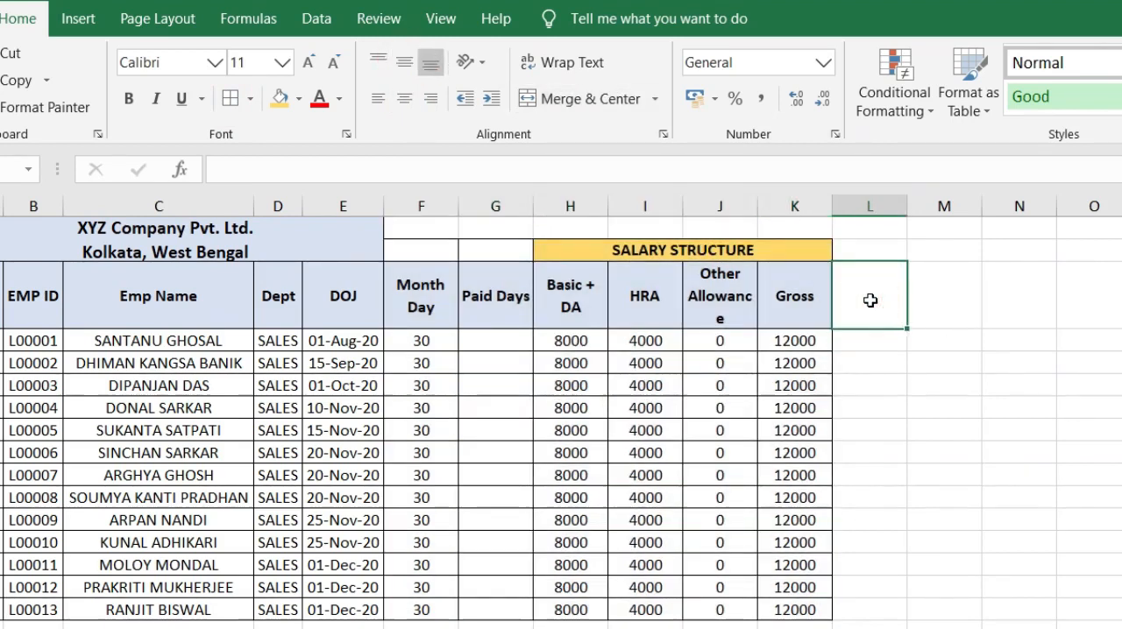
# Step: Copy the Basic + DA, HRA, Other Allowance and Gross headers from H3:K3 to L3:O3
pyautogui.click(871, 251)
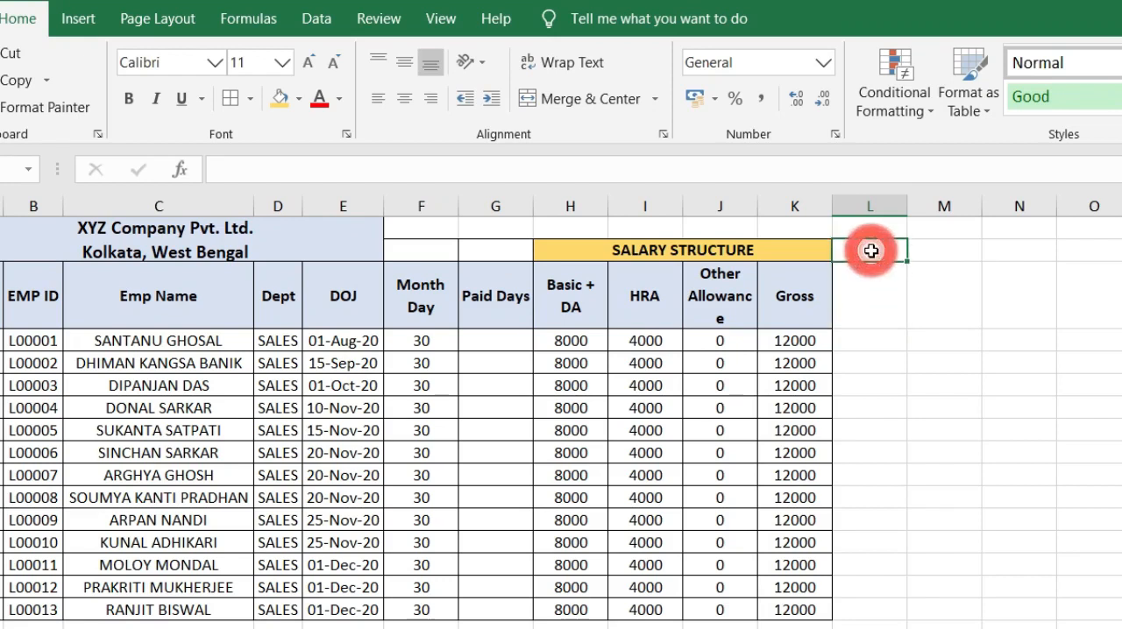
pyautogui.click(861, 296)
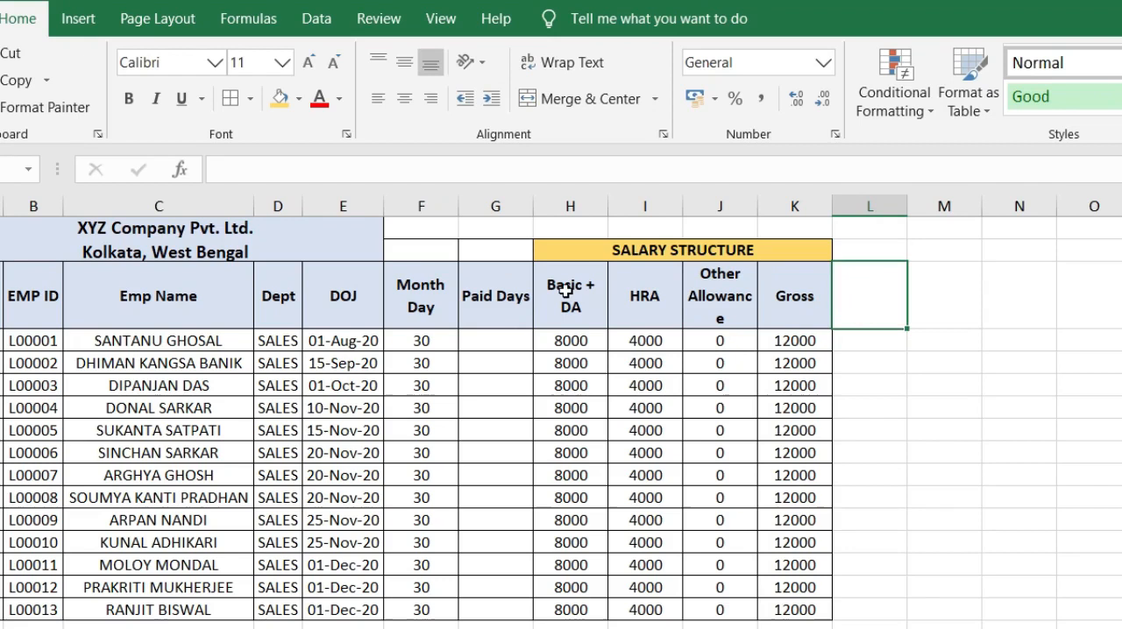
pyautogui.moveTo(566, 291); pyautogui.dragTo(784, 296)
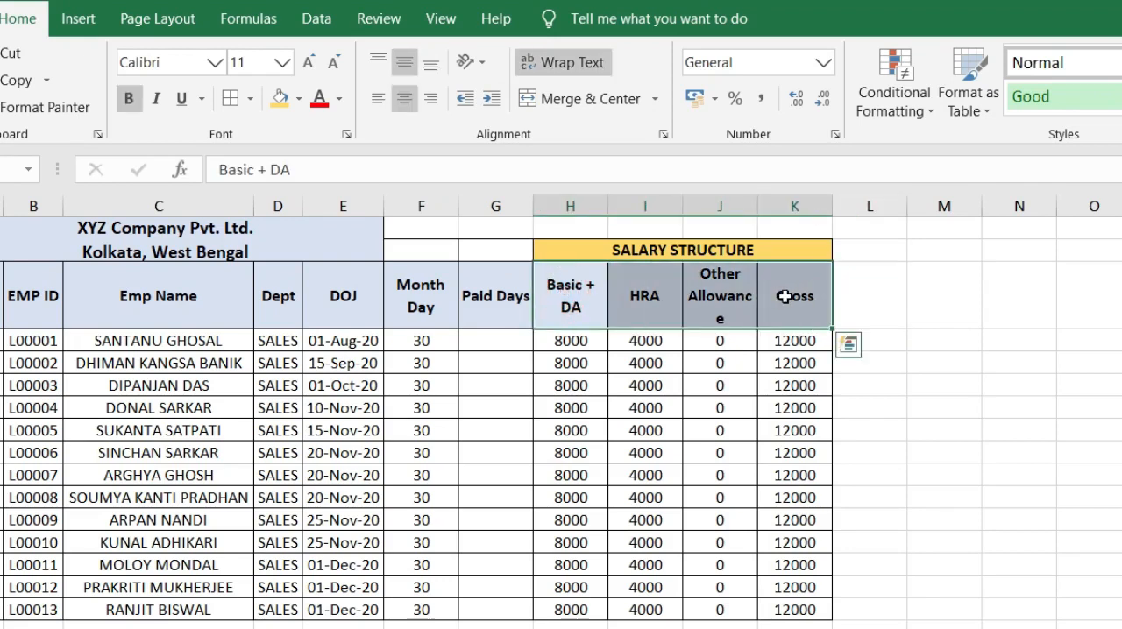
pyautogui.hotkey('ctrl', 'c')
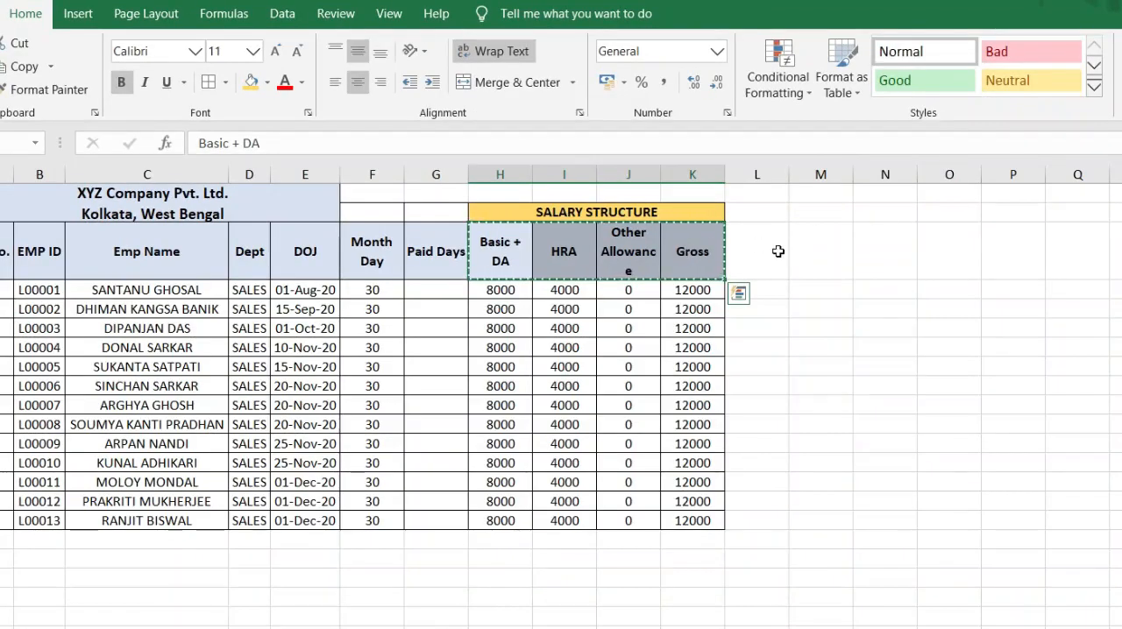
pyautogui.click(893, 296)
pyautogui.hotkey('ctrl', 'v')
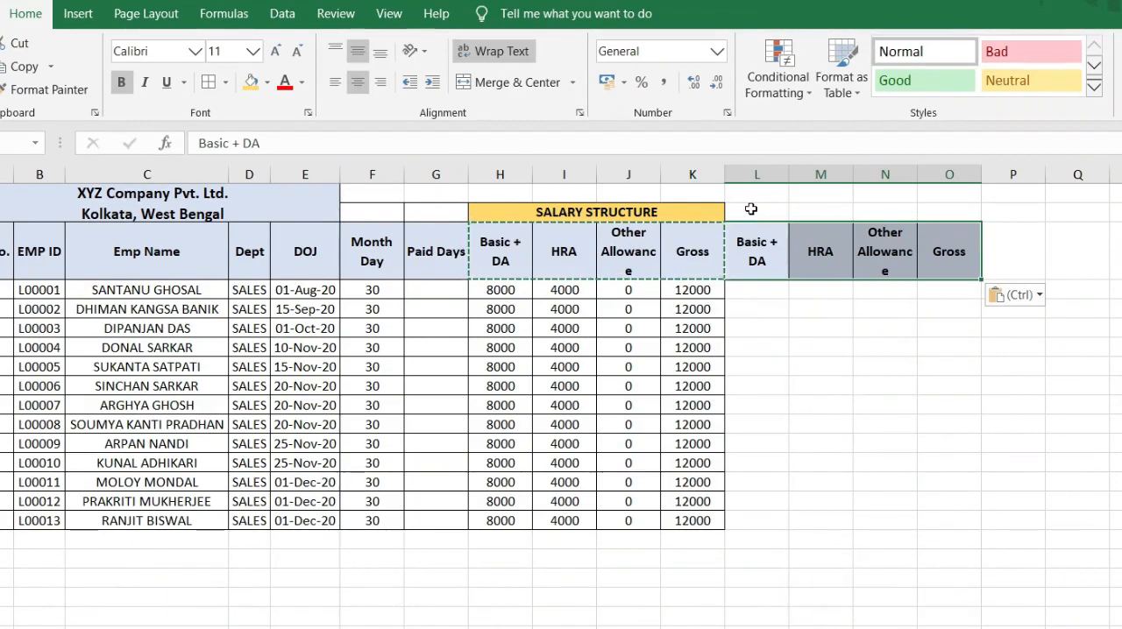
# Step: Copy the merged SALARY STRUCTURE heading to L2:O2 and change the copy's text to ACTUAL SALARY
pyautogui.moveTo(747, 212); pyautogui.dragTo(637, 206)
pyautogui.hotkey('ctrl', 'c')
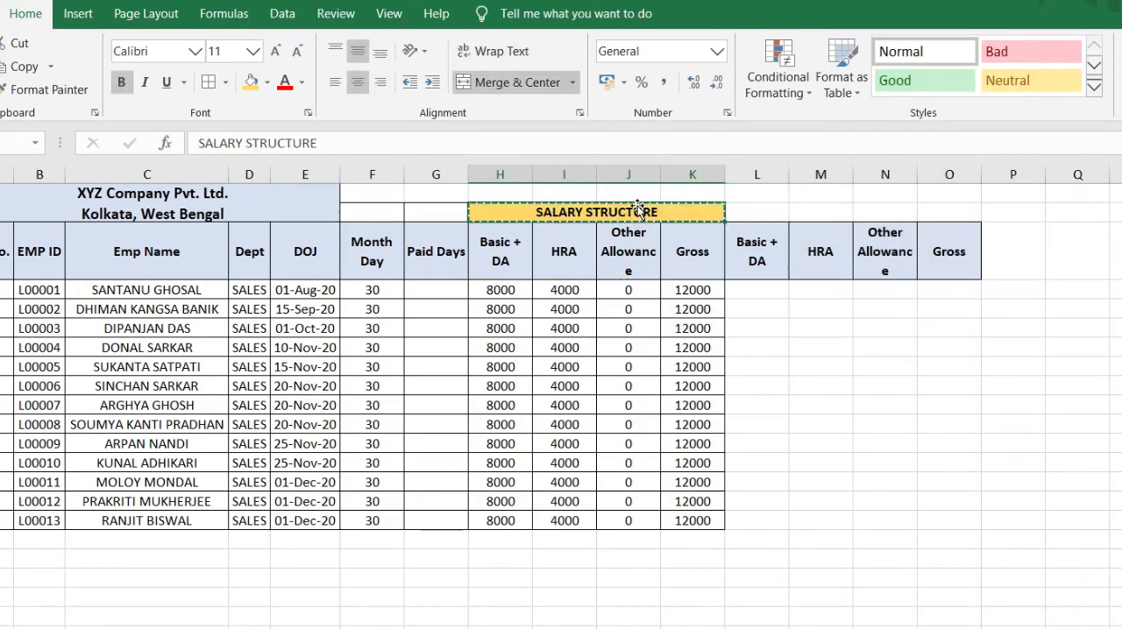
pyautogui.click(752, 213)
pyautogui.hotkey('ctrl', 'v')
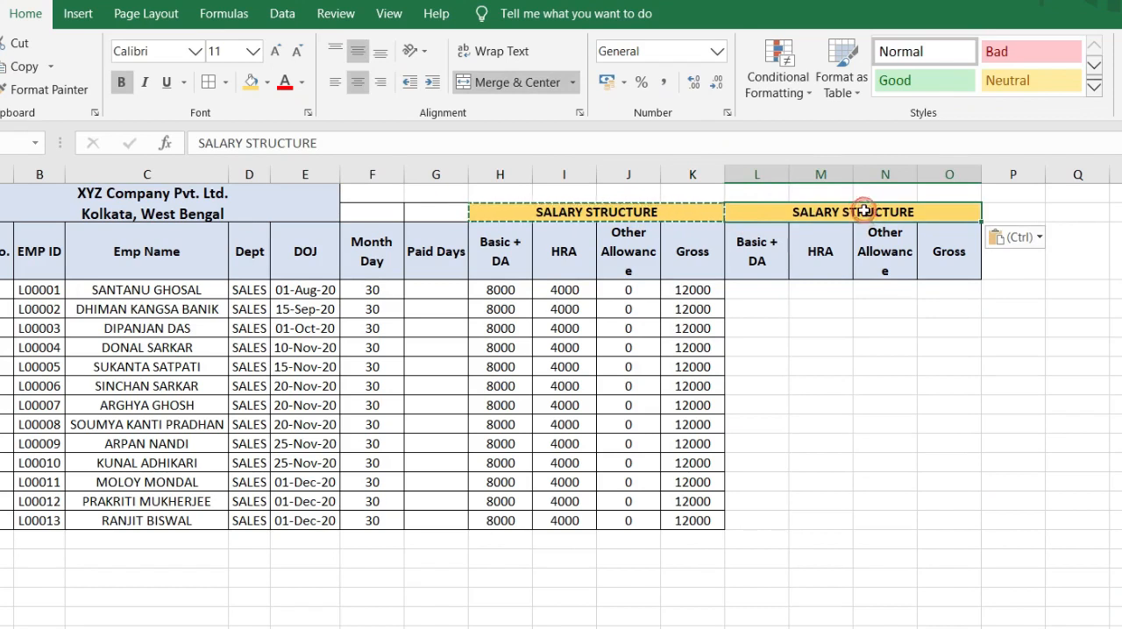
pyautogui.write('AC')
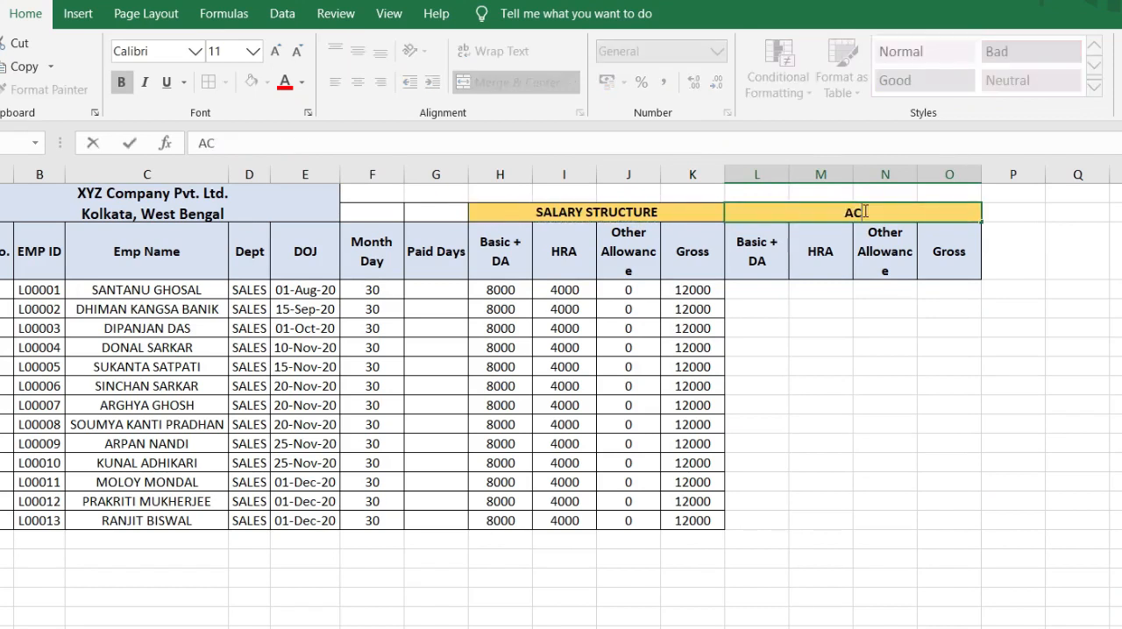
pyautogui.write('TUAL SALARY')
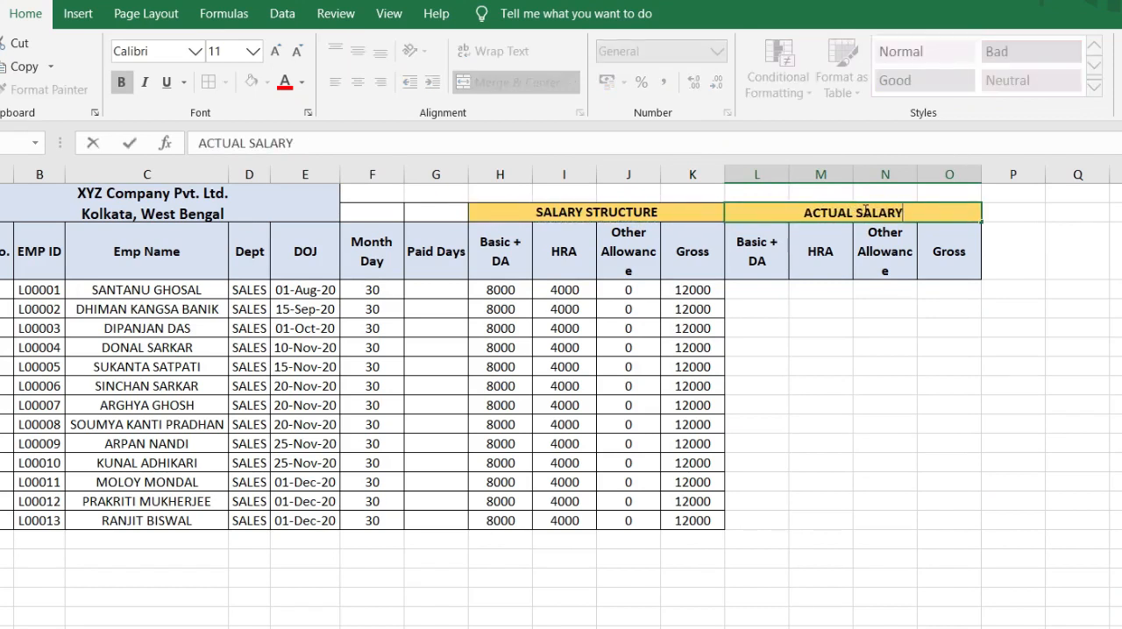
pyautogui.press('Tab')
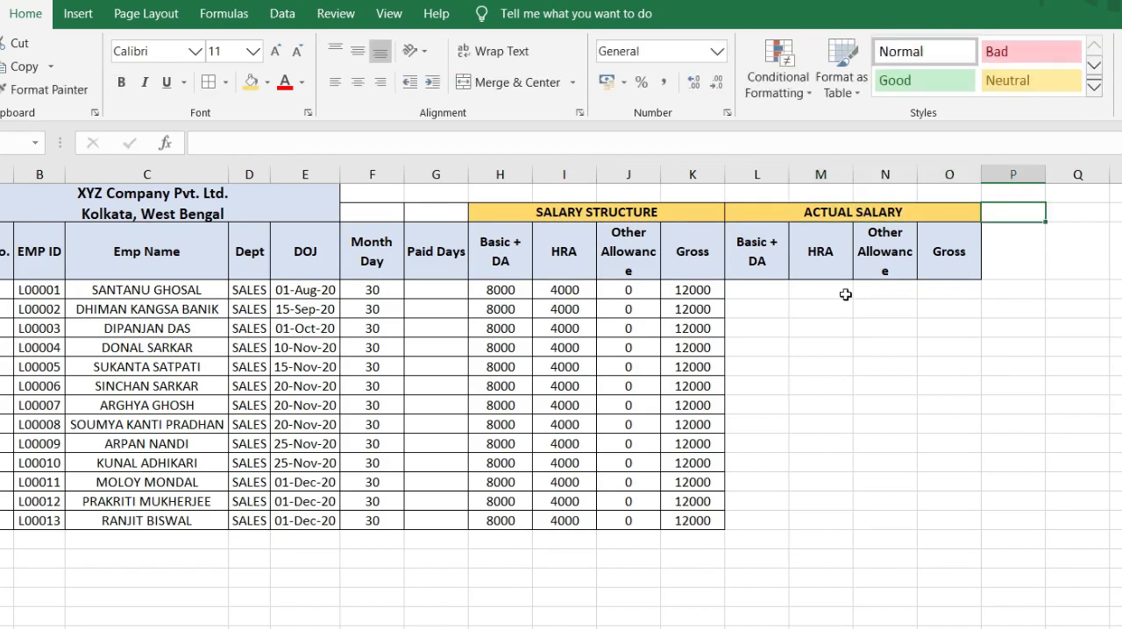
# Step: Begin a VLOOKUP formula in the first Paid Days cell, G4, with employee ID cell B4 as the lookup value
pyautogui.click(749, 290)
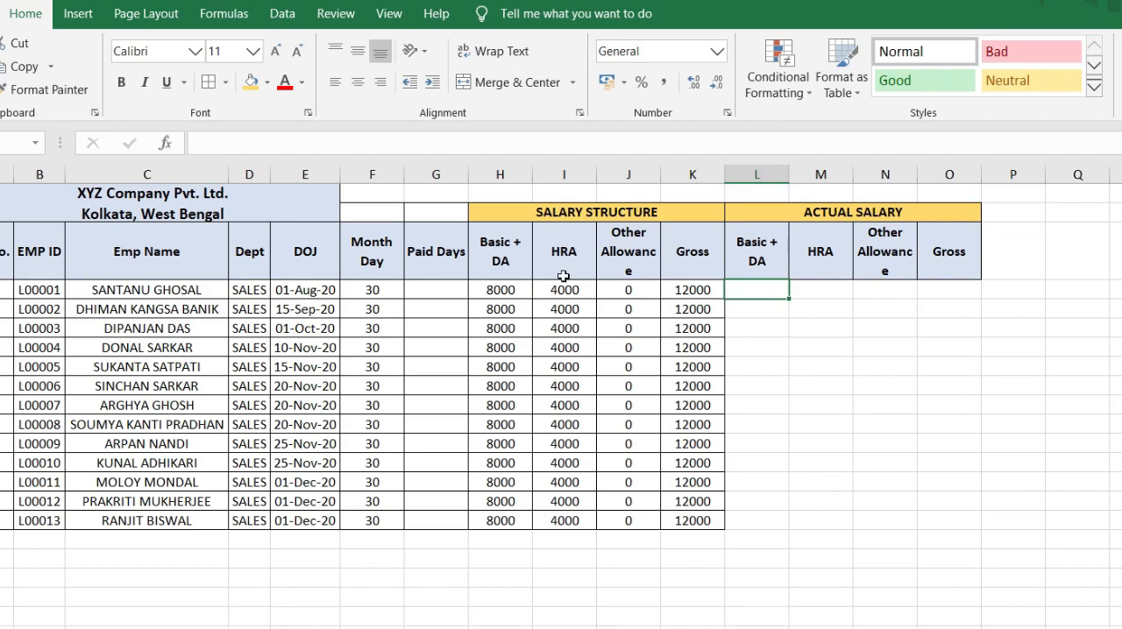
pyautogui.click(445, 292)
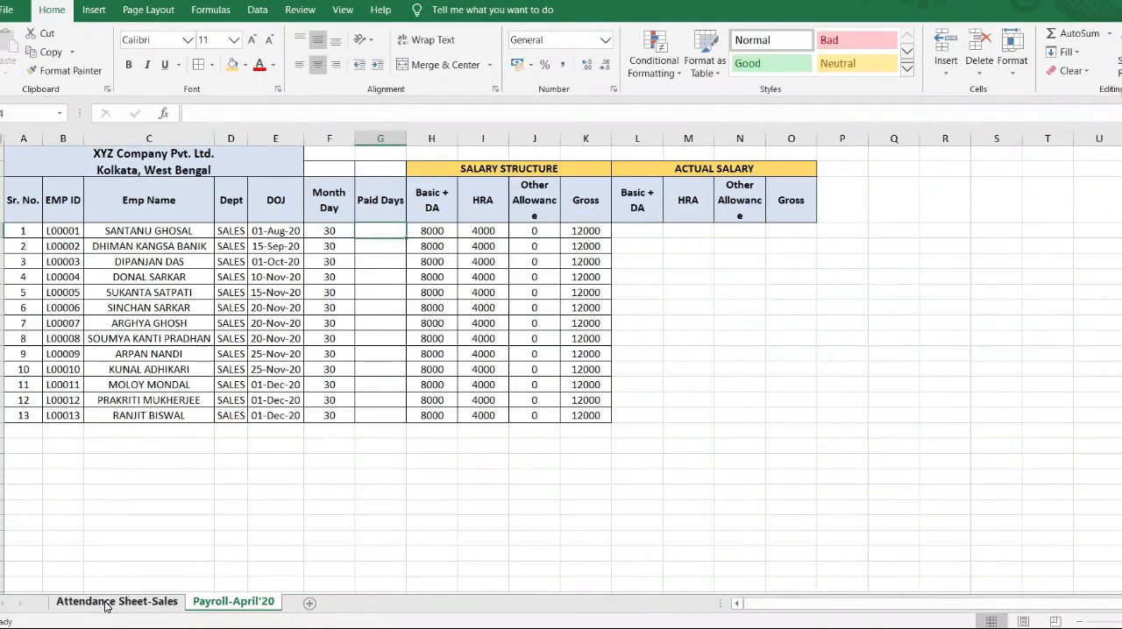
pyautogui.click(107, 604)
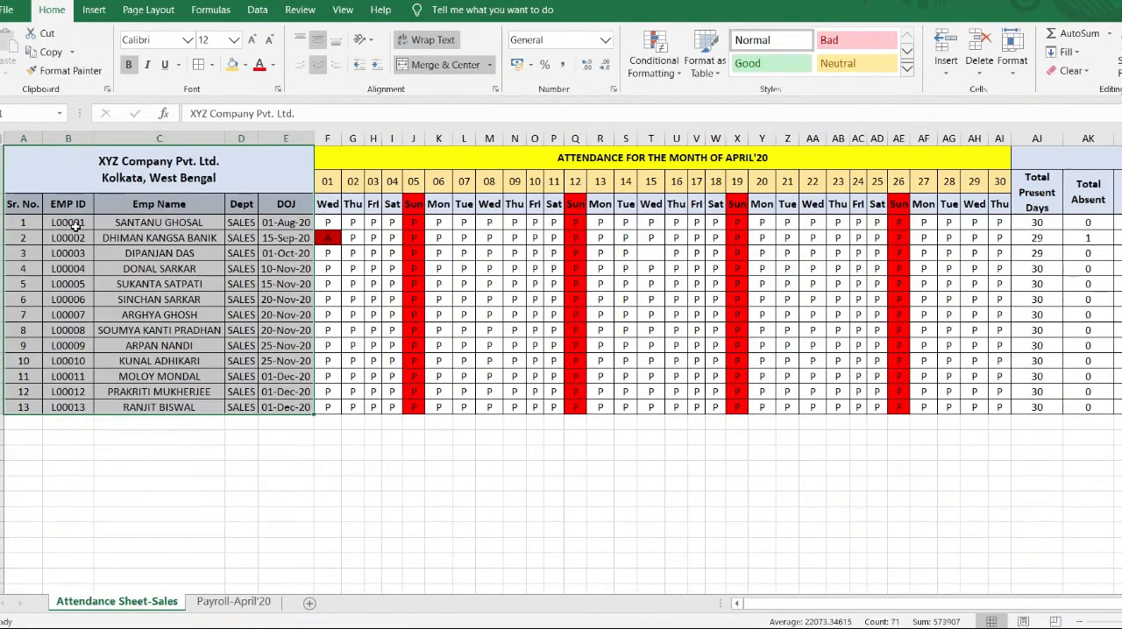
pyautogui.click(74, 225)
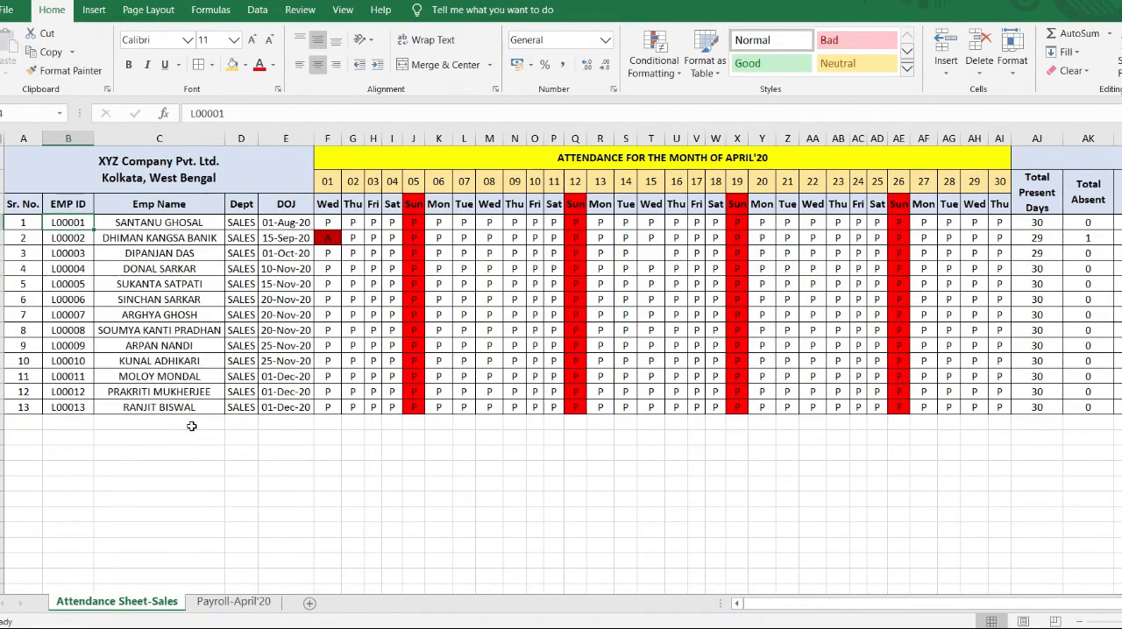
pyautogui.click(225, 601)
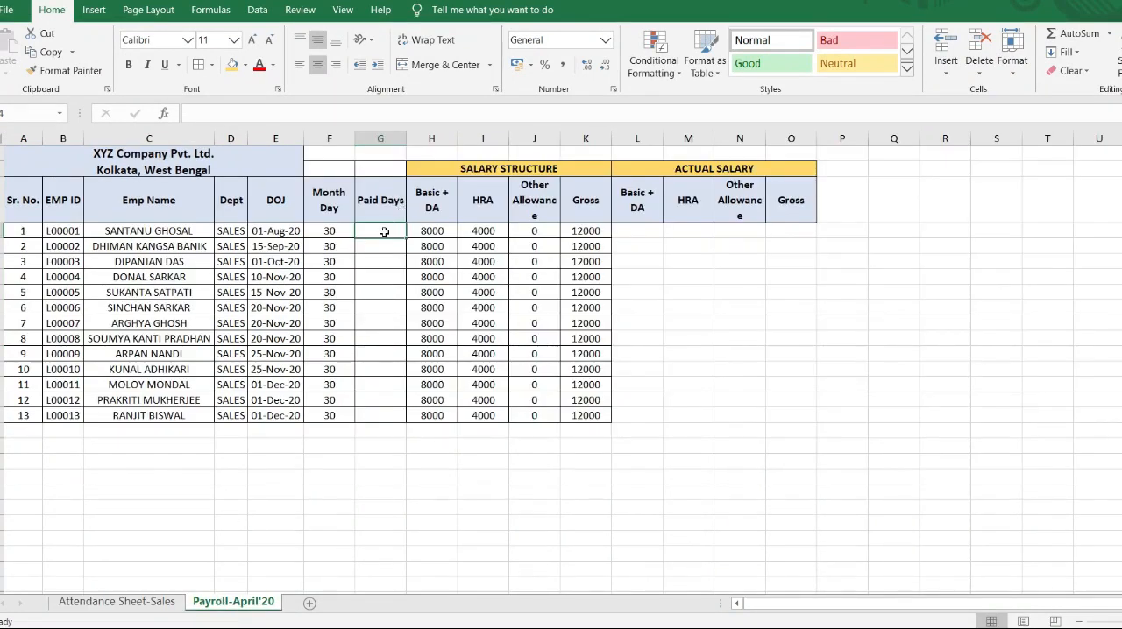
pyautogui.write('=V')
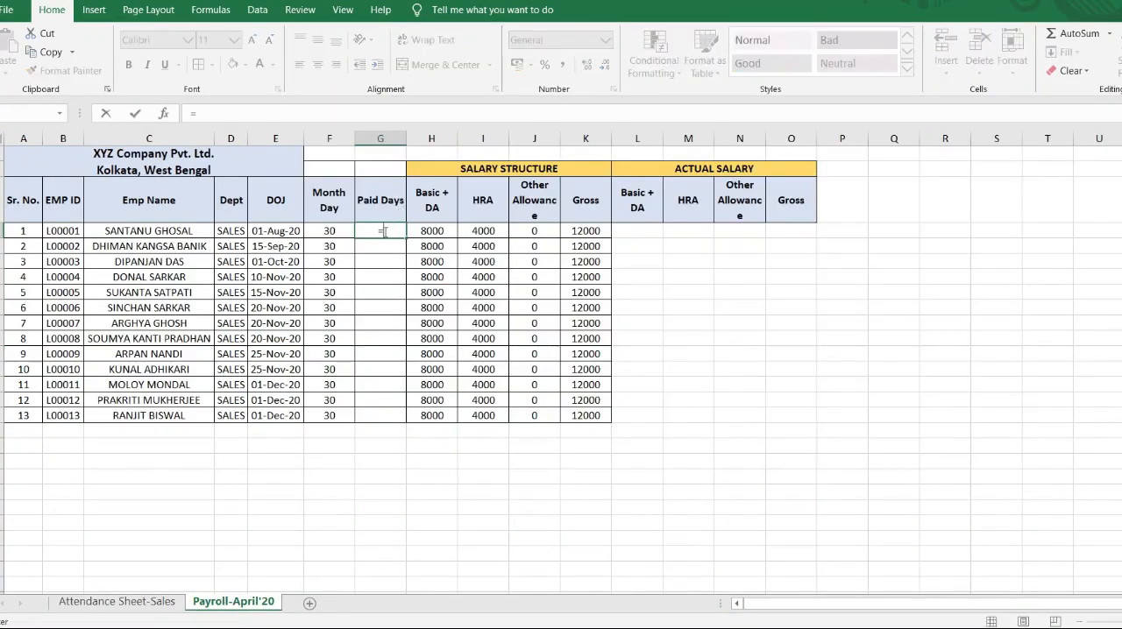
pyautogui.write('LO')
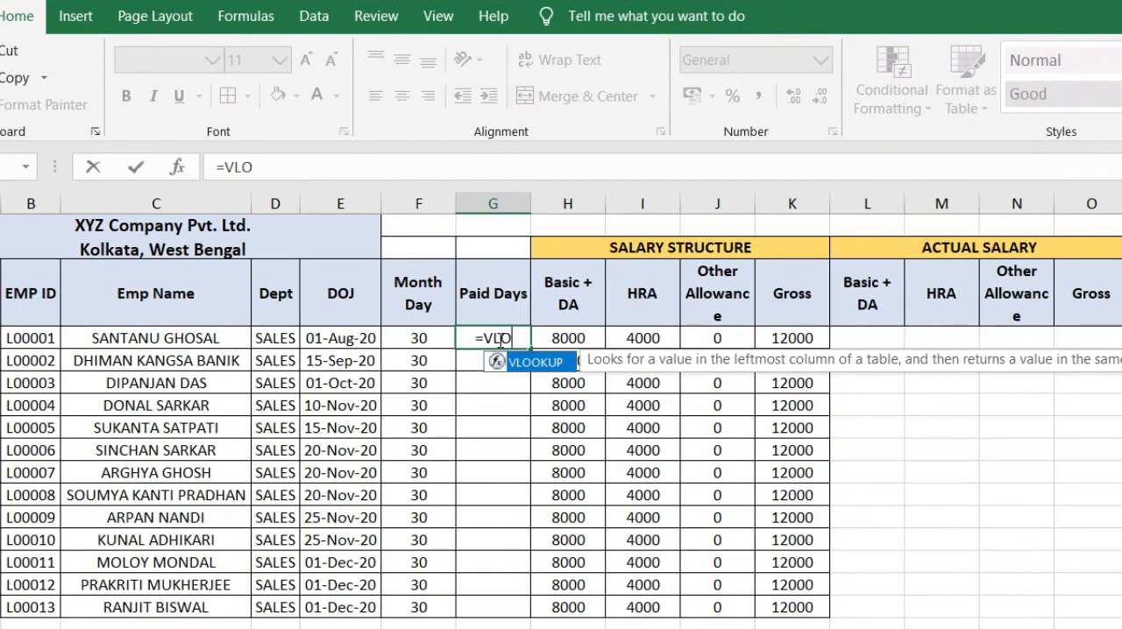
pyautogui.write('OKUP')
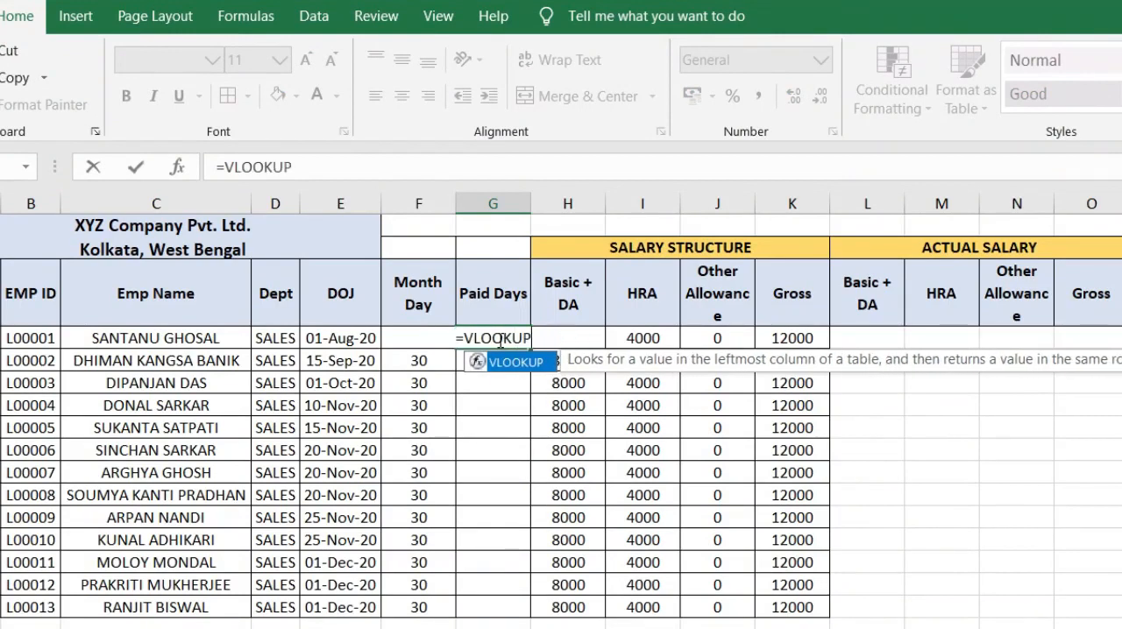
pyautogui.write('(')
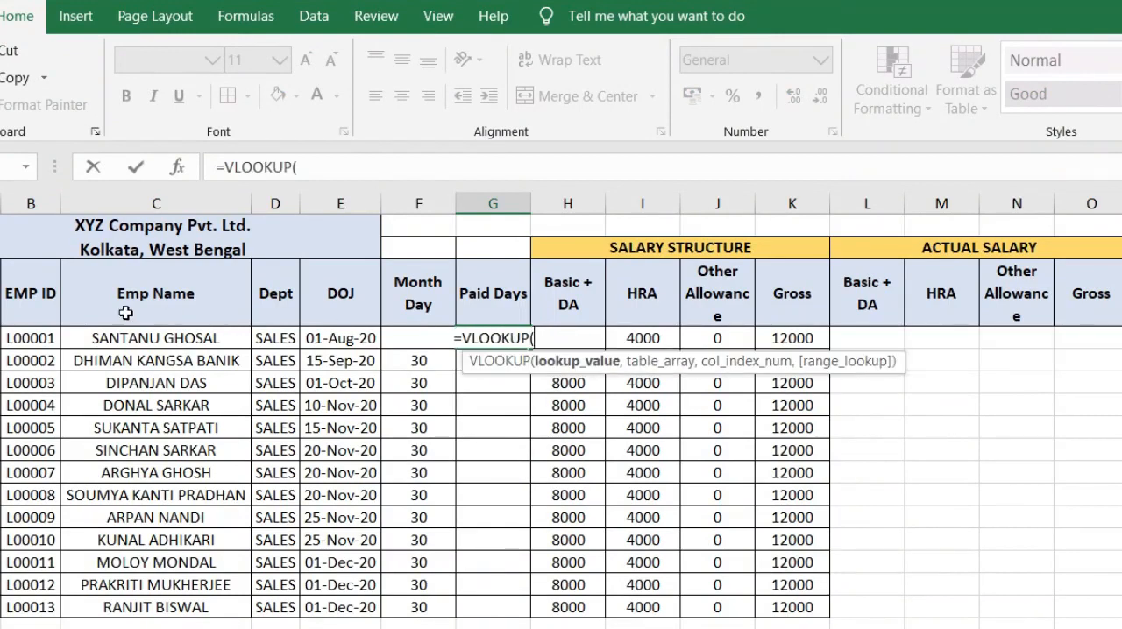
pyautogui.click(21, 342)
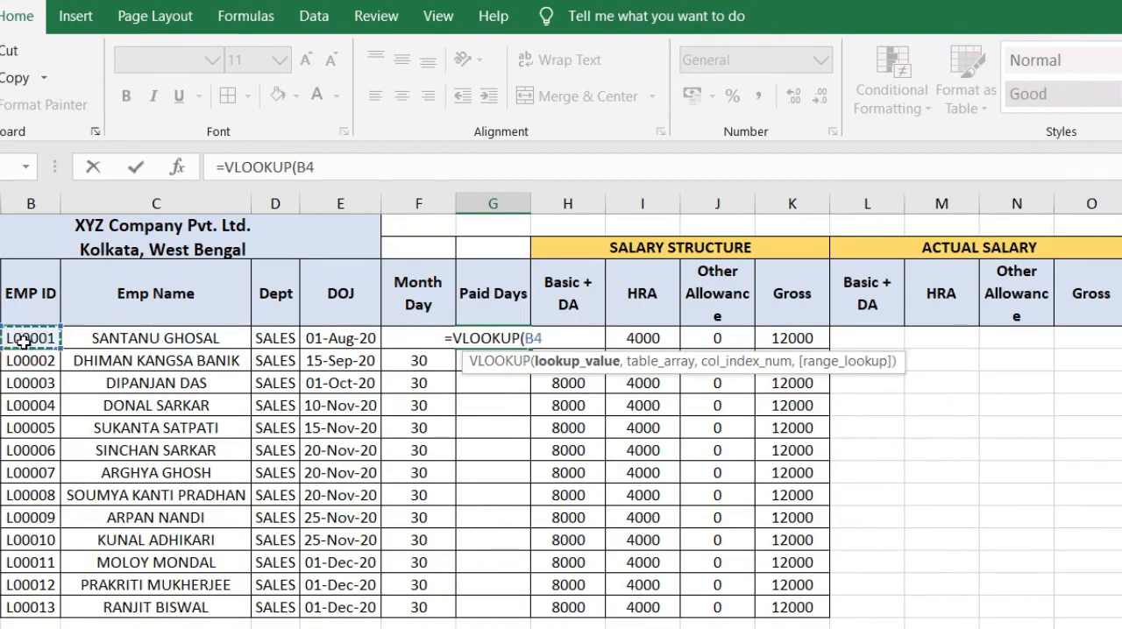
pyautogui.write(',')
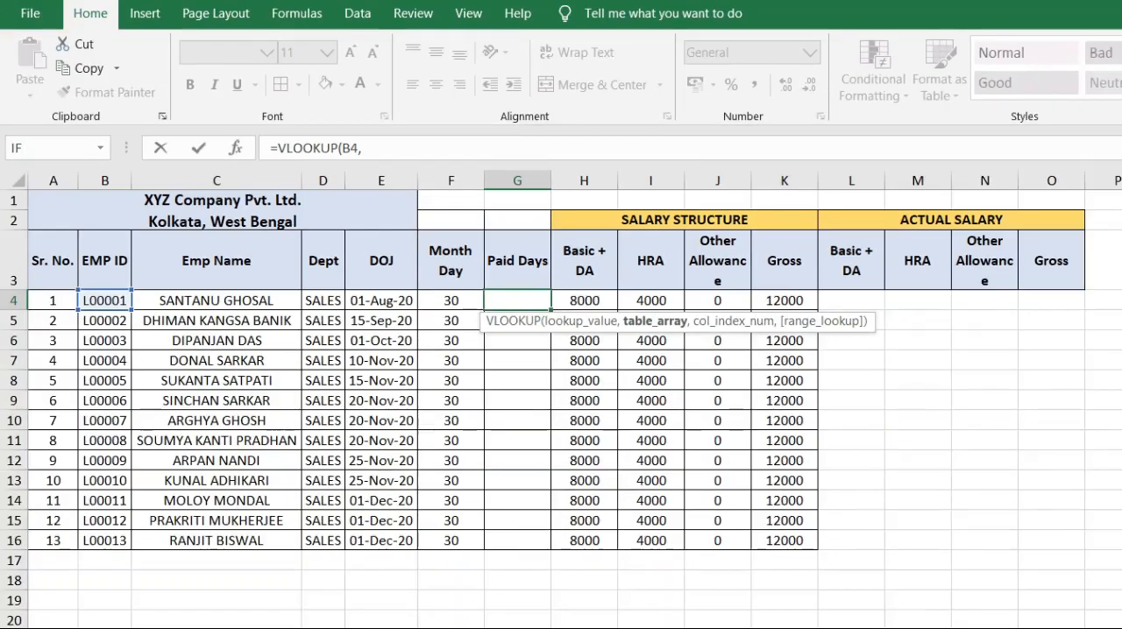
# Step: Complete the VLOOKUP arguments with table array 'Attendance Sheet-Sales'!B4:AJ16, column index 35 and range lookup 0
pyautogui.click(218, 627)
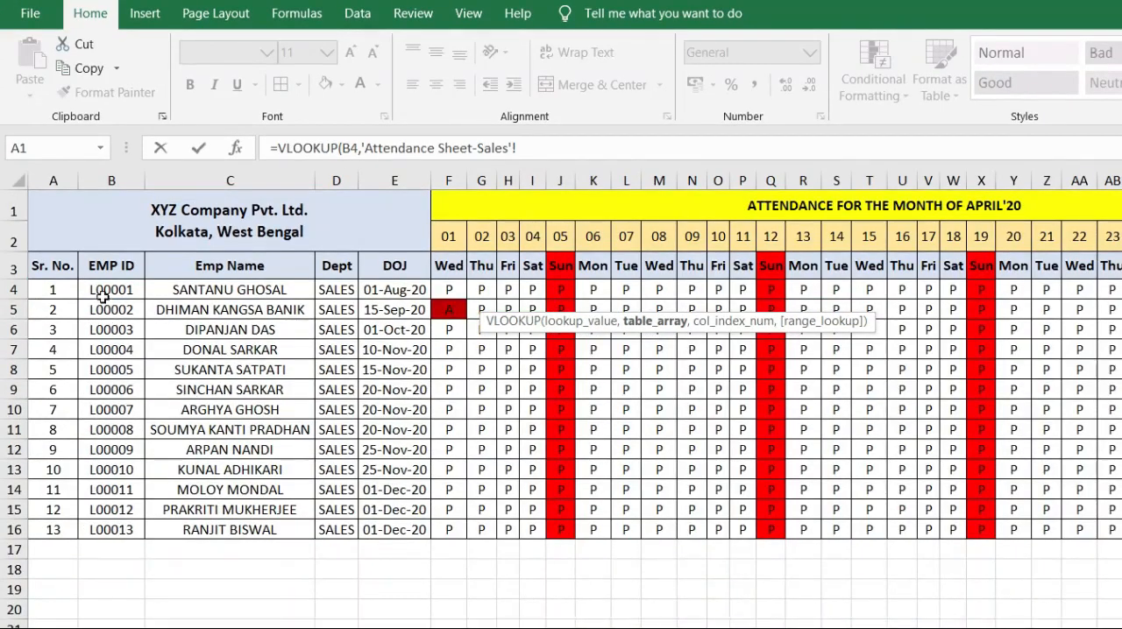
pyautogui.moveTo(92, 289); pyautogui.dragTo(1121, 524)
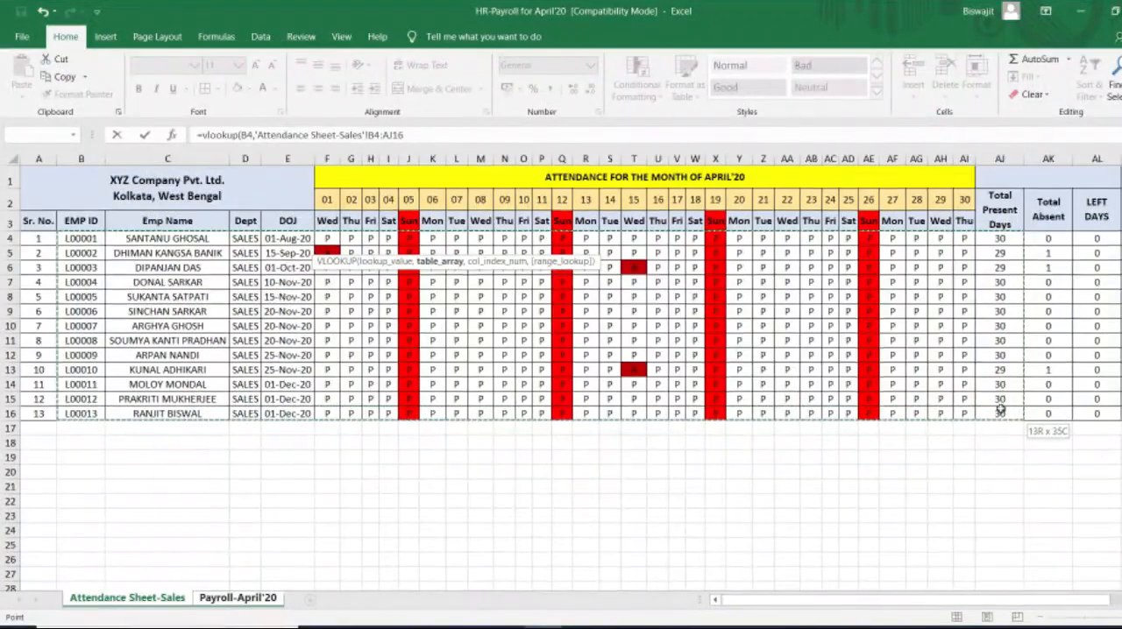
pyautogui.moveTo(1000, 409); pyautogui.dragTo(1001, 409)
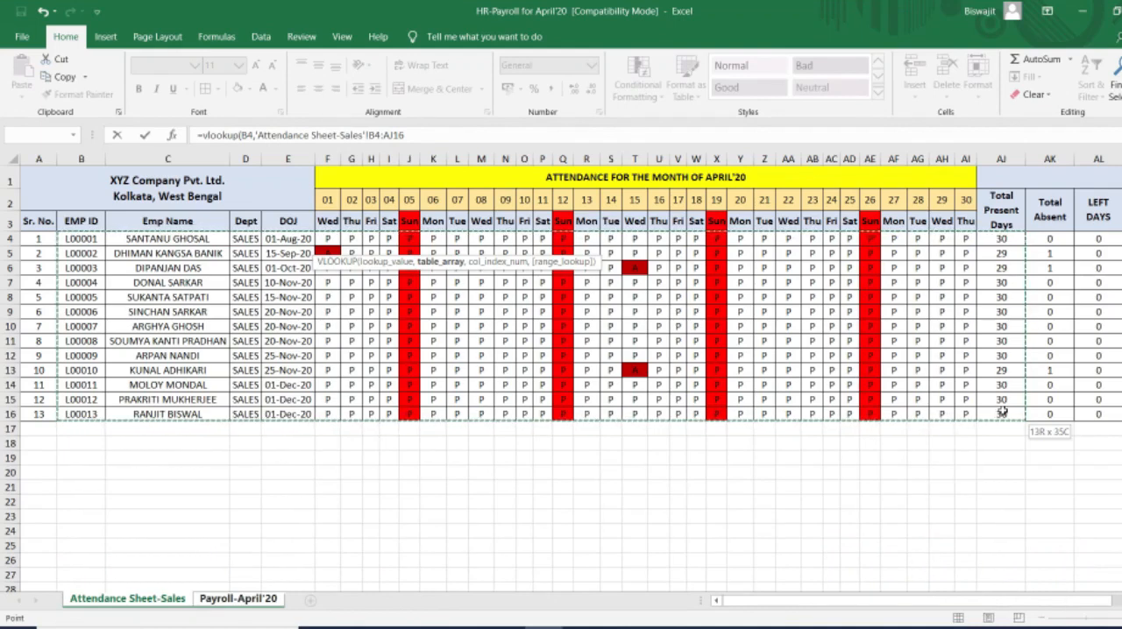
pyautogui.moveTo(1003, 412); pyautogui.dragTo(1004, 413)
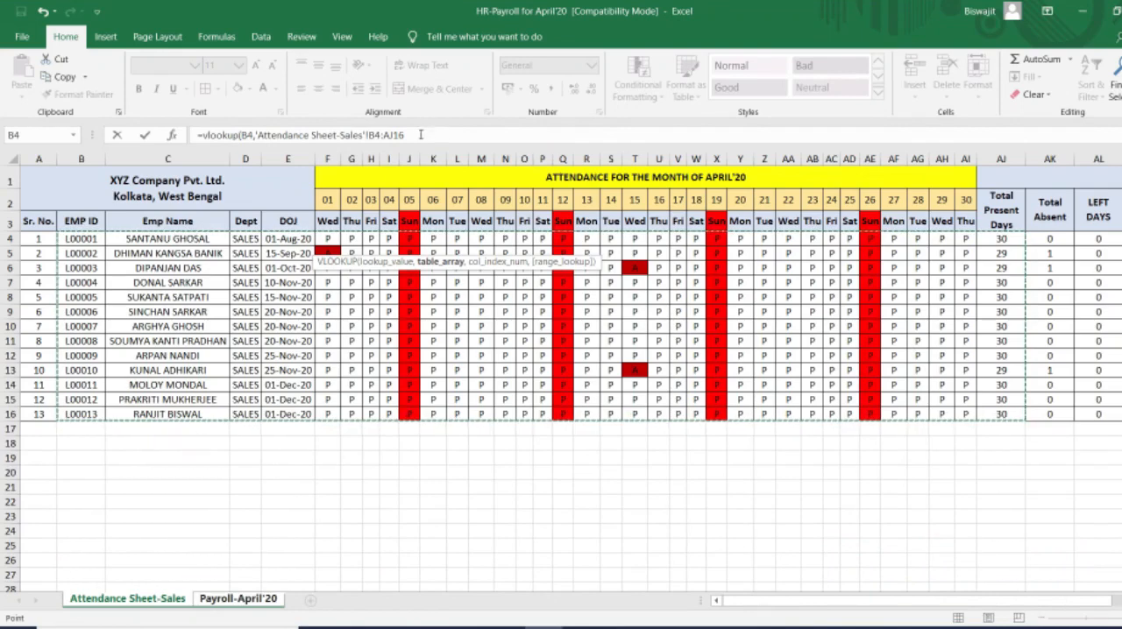
pyautogui.write(',3')
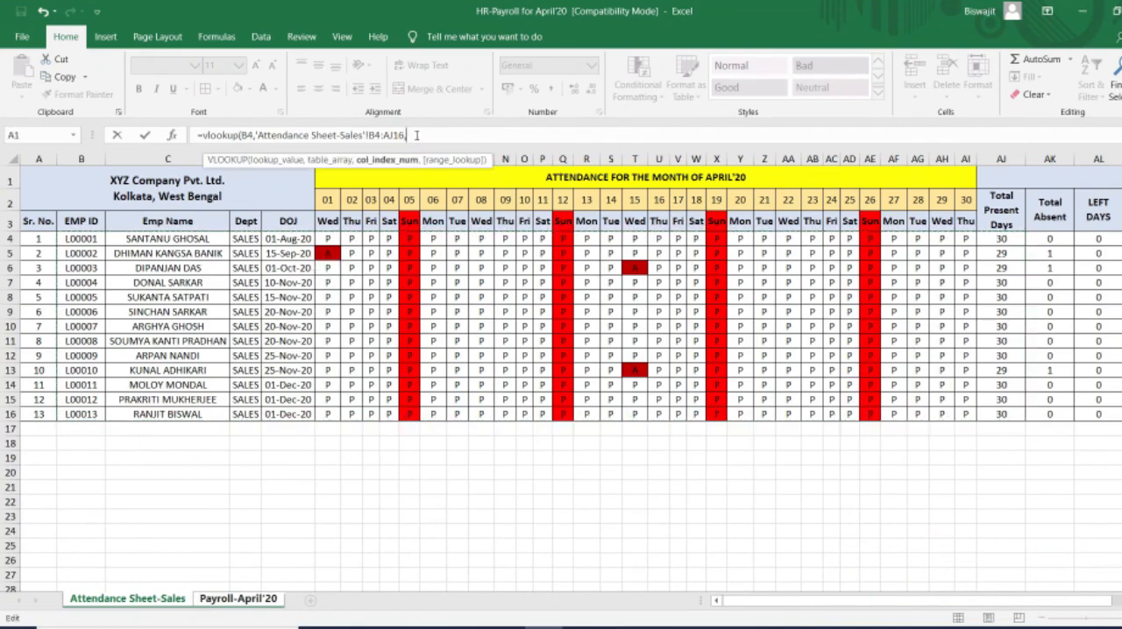
pyautogui.write('5')
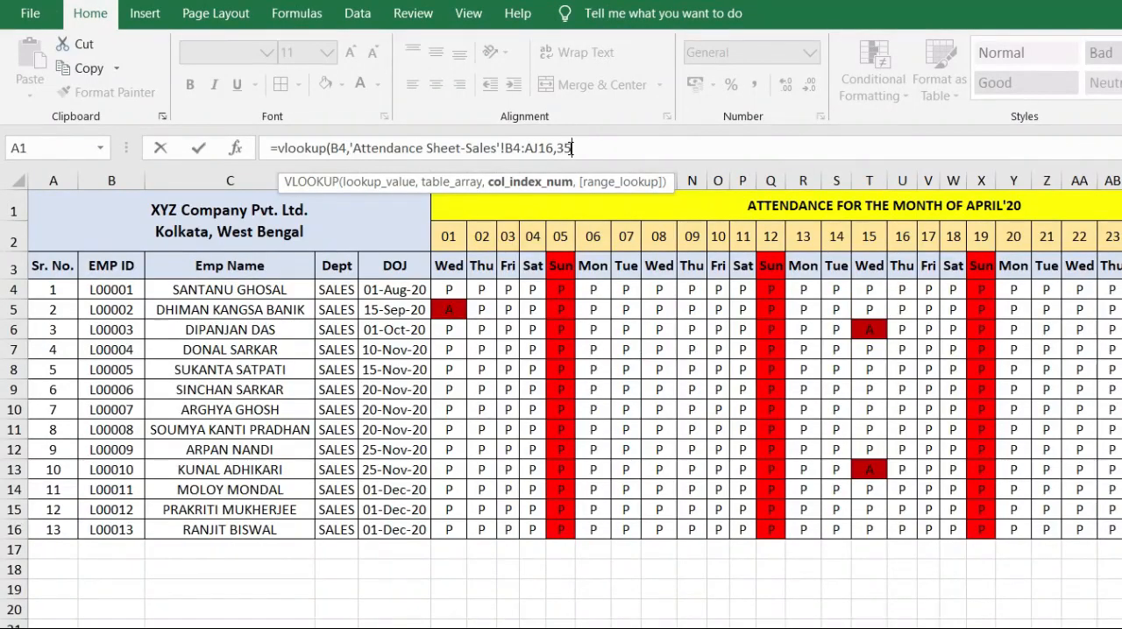
pyautogui.write(',')
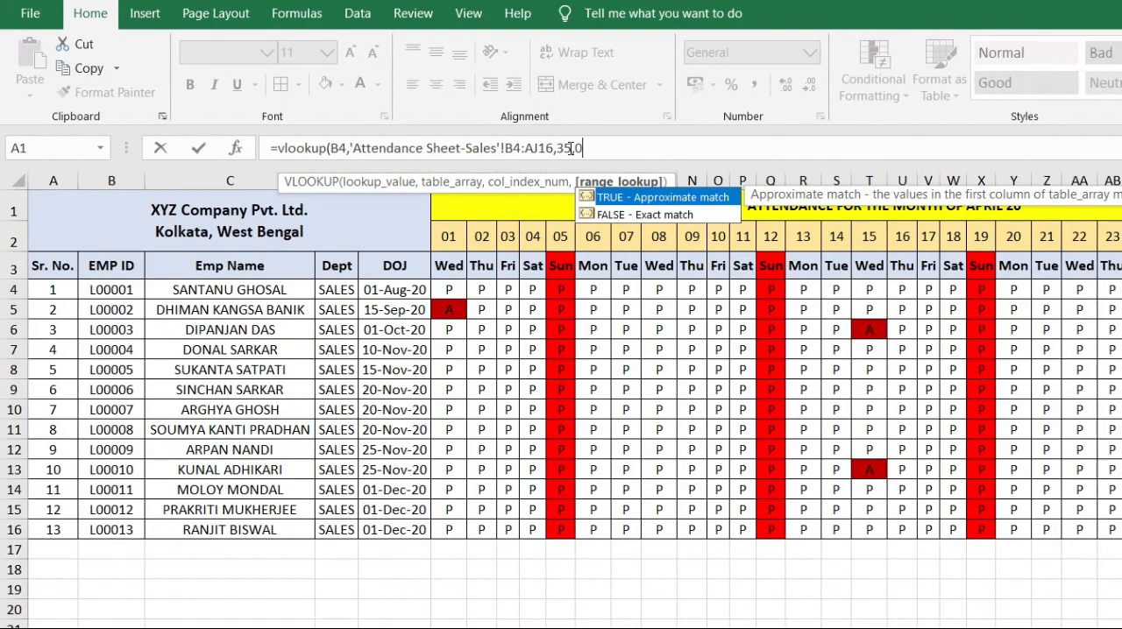
pyautogui.write('0)')
# Step: Lock the column of the VLOOKUP lookup value as $B4 and enter the formula in G4
pyautogui.click(332, 147)
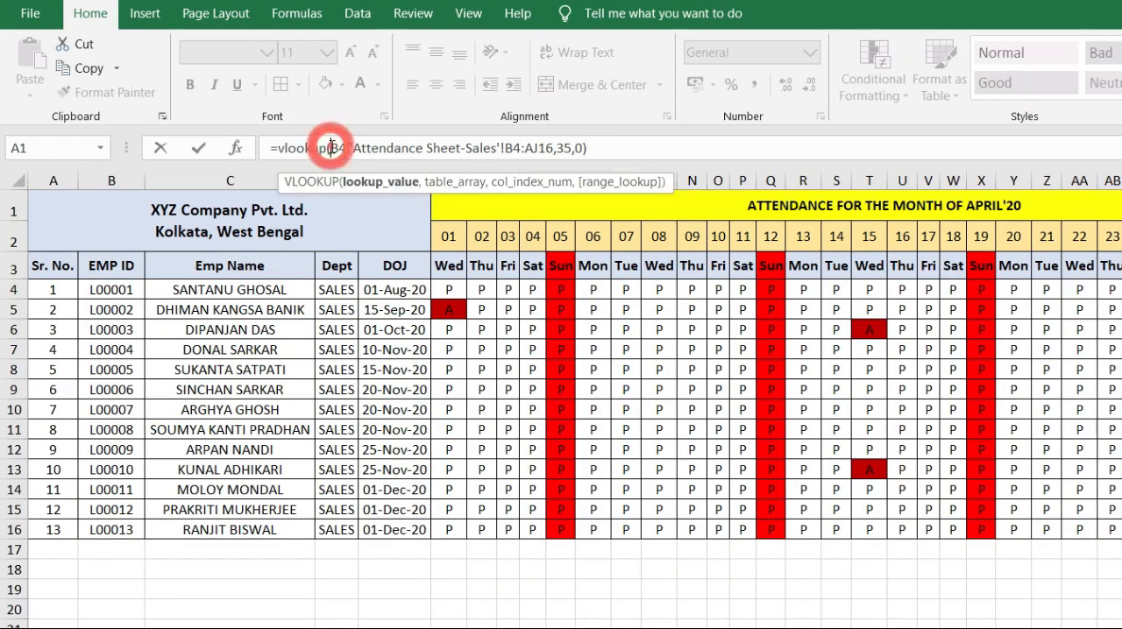
pyautogui.write('$')
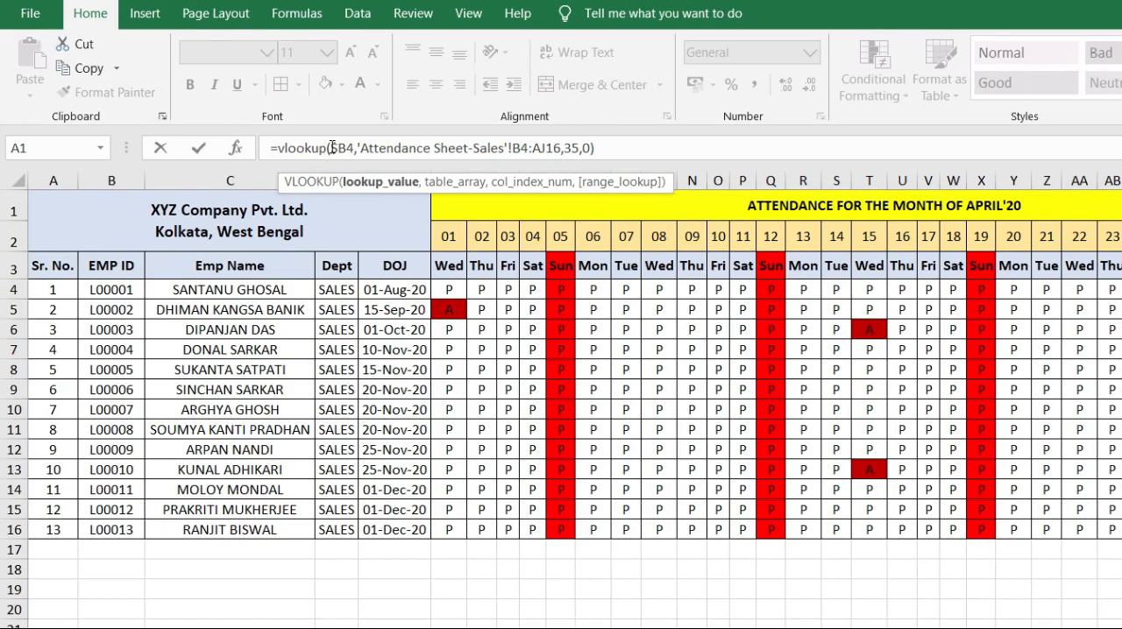
pyautogui.press('Return')
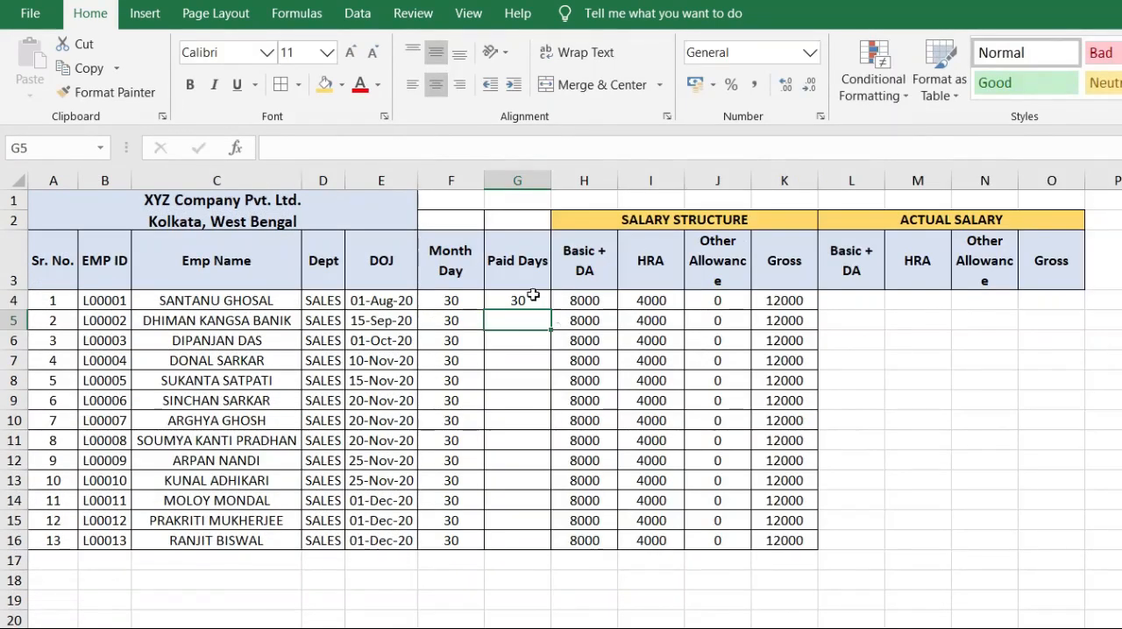
# Step: Fill the Paid Days VLOOKUP formula from G4 down to G16 for all employees
pyautogui.click(525, 298)
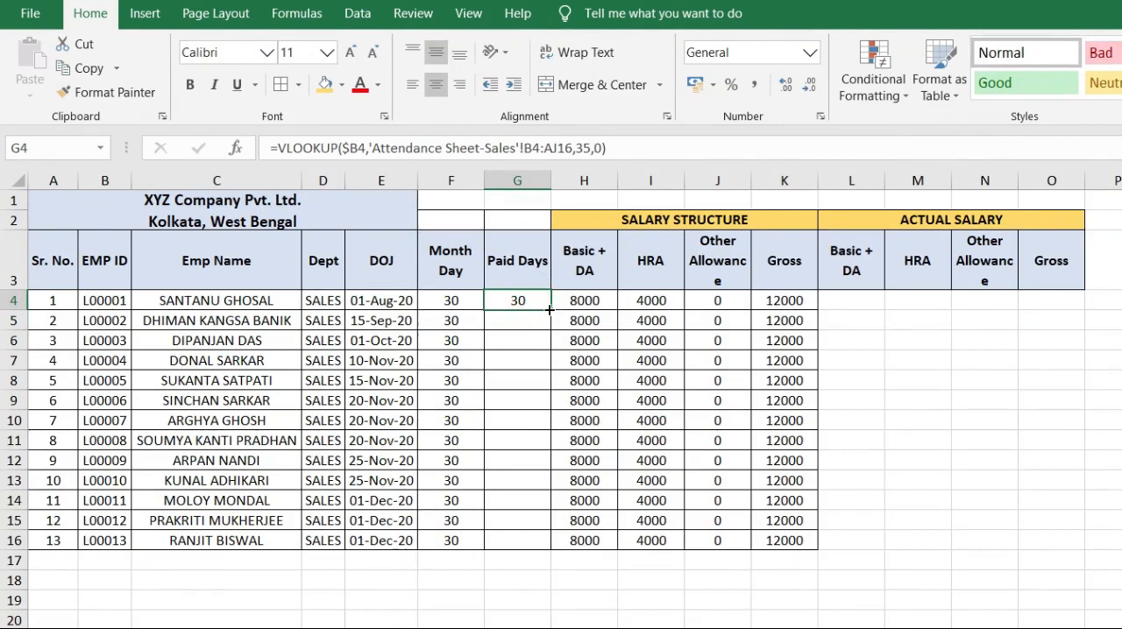
pyautogui.doubleClick(551, 309)
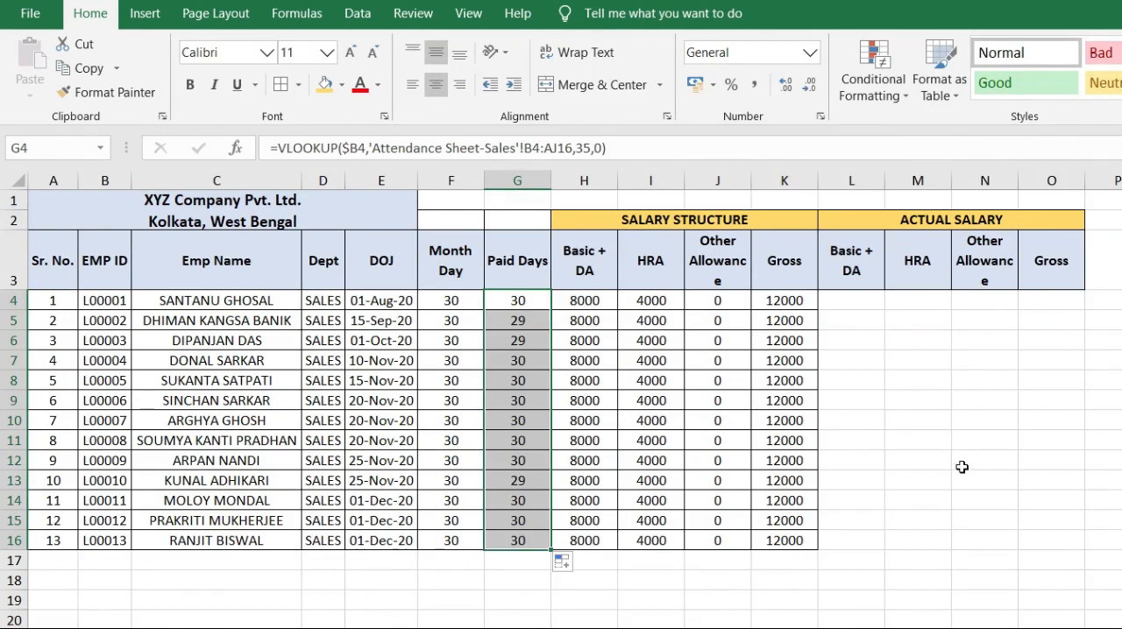
pyautogui.click(921, 440)
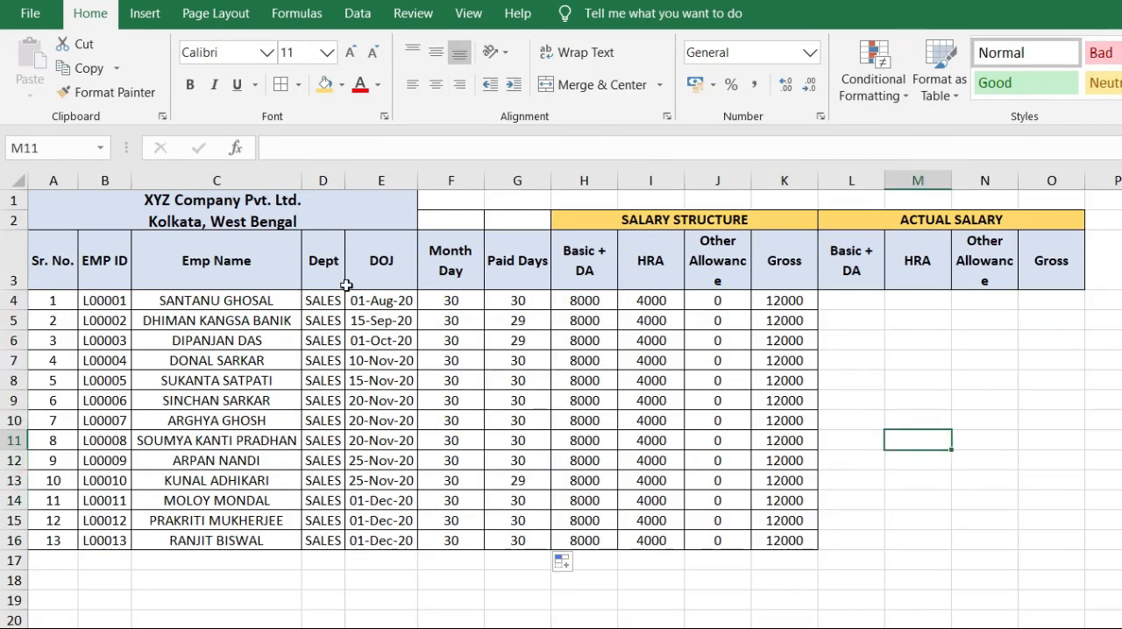
# Step: On the attendance sheet, mark employee L00009 absent (A) for 08 April in cell M12
pyautogui.click(318, 628)
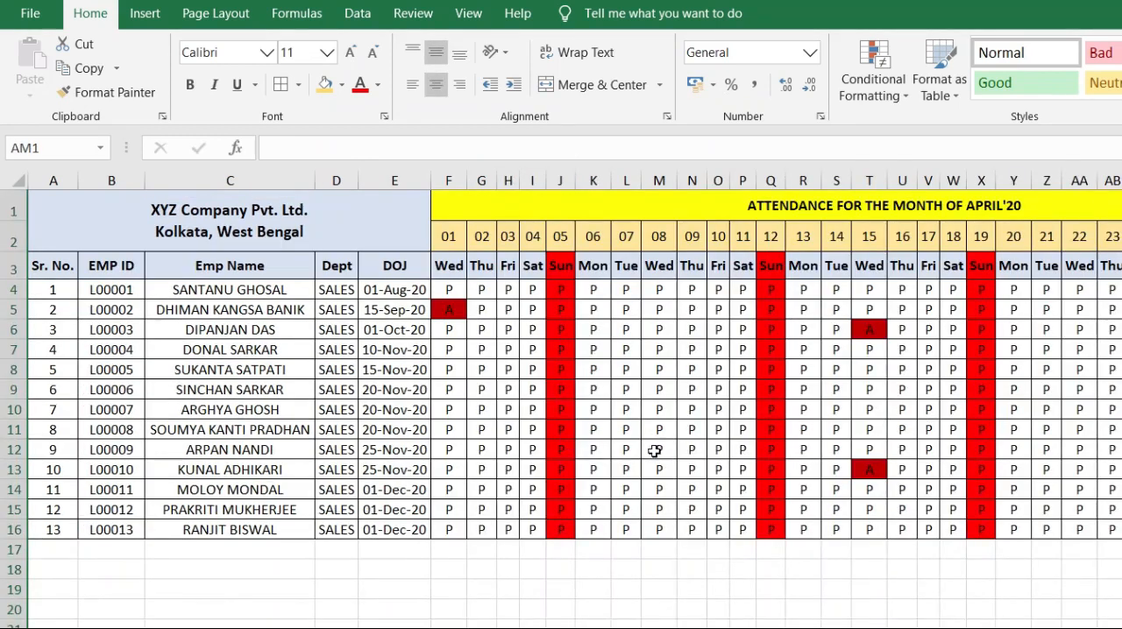
pyautogui.click(659, 450)
pyautogui.write('A')
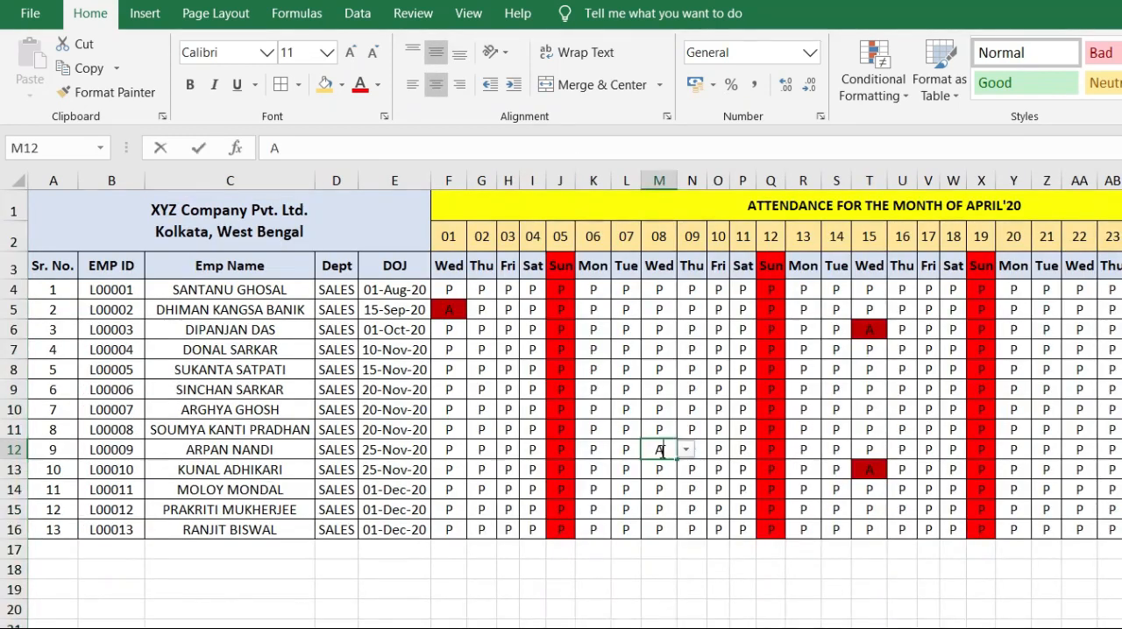
pyautogui.press('Return')
pyautogui.press('Return')
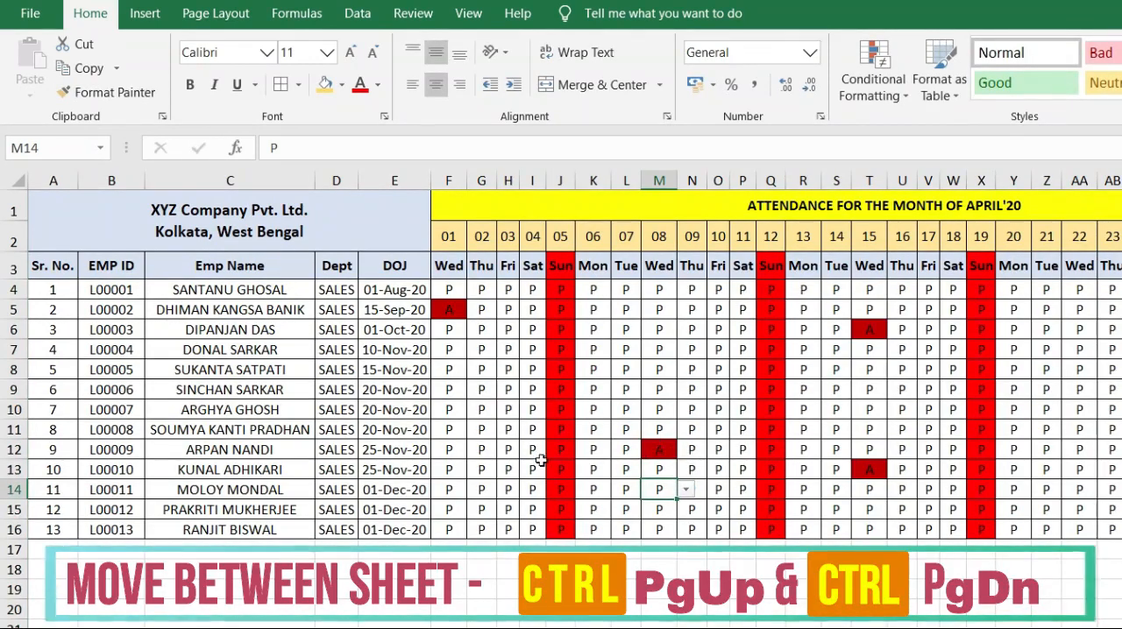
# Step: Copy the absent mark from M12 to F12:I12, covering 01 to 04 April for employee L00009
pyautogui.click(448, 449)
pyautogui.moveTo(448, 448); pyautogui.dragTo(491, 446)
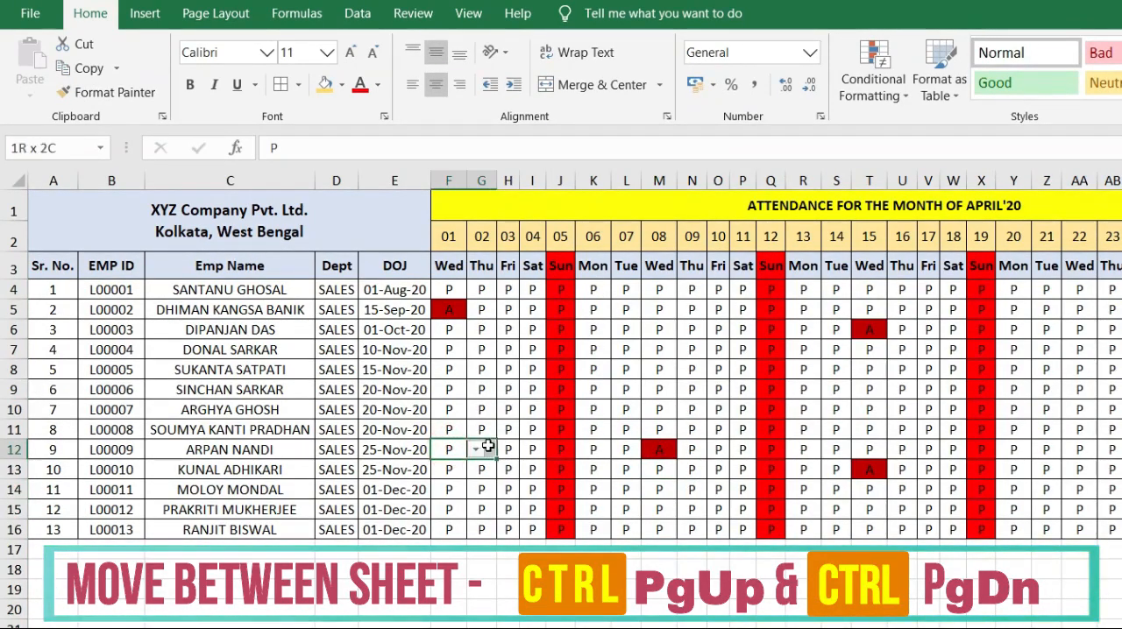
pyautogui.click(657, 448)
pyautogui.hotkey('ctrl', 'c')
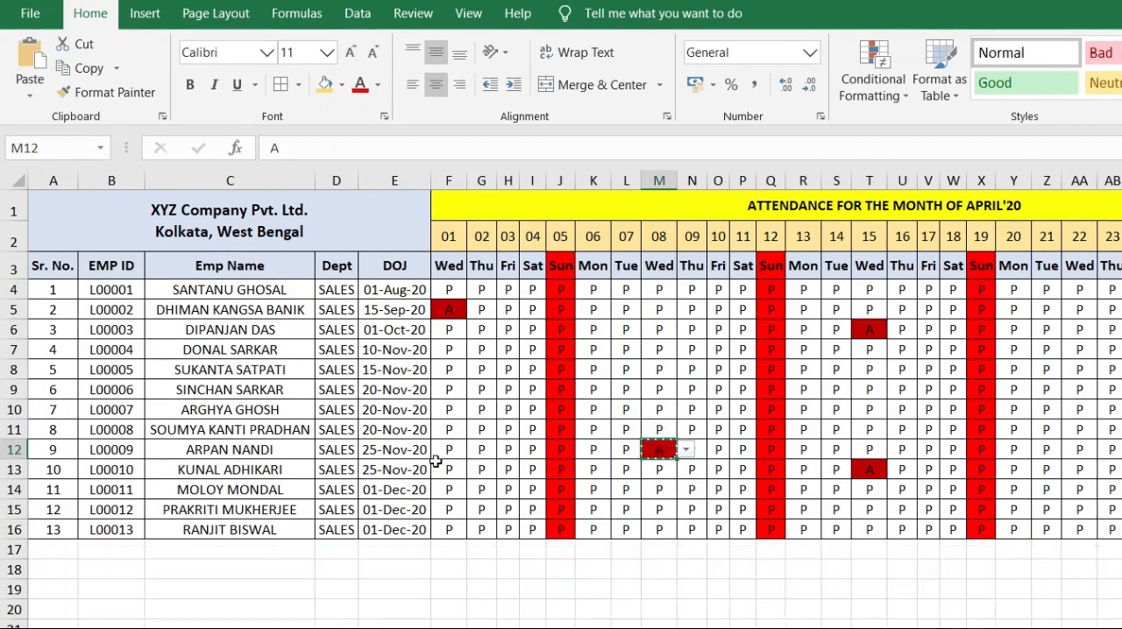
pyautogui.moveTo(444, 450); pyautogui.dragTo(533, 450)
pyautogui.hotkey('ctrl', 'v')
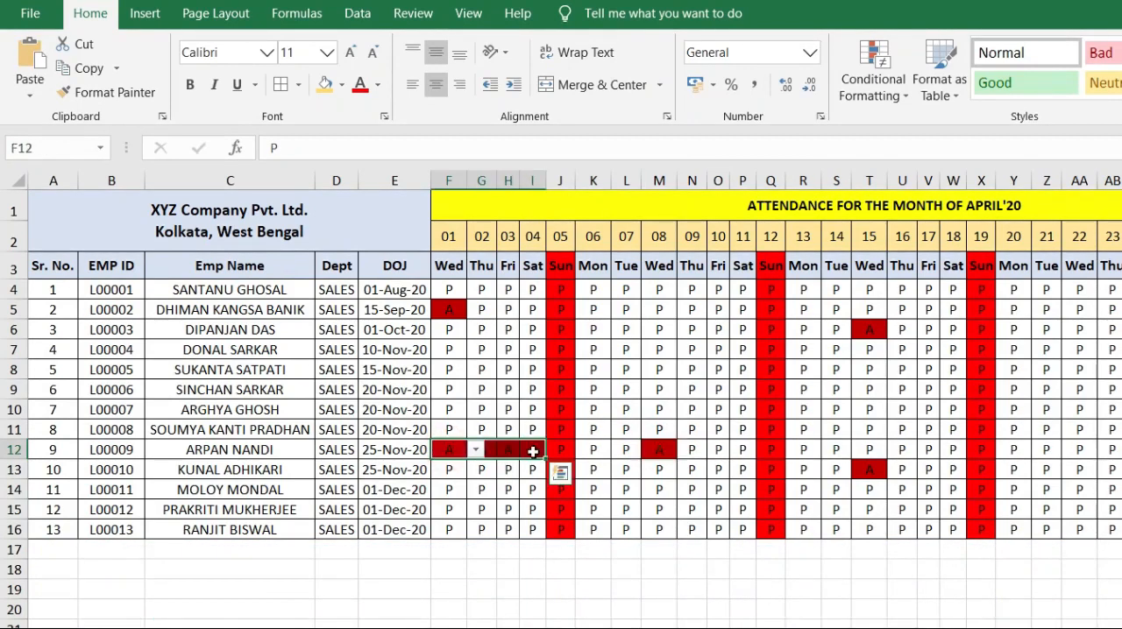
pyautogui.click(803, 470)
pyautogui.press('Escape')
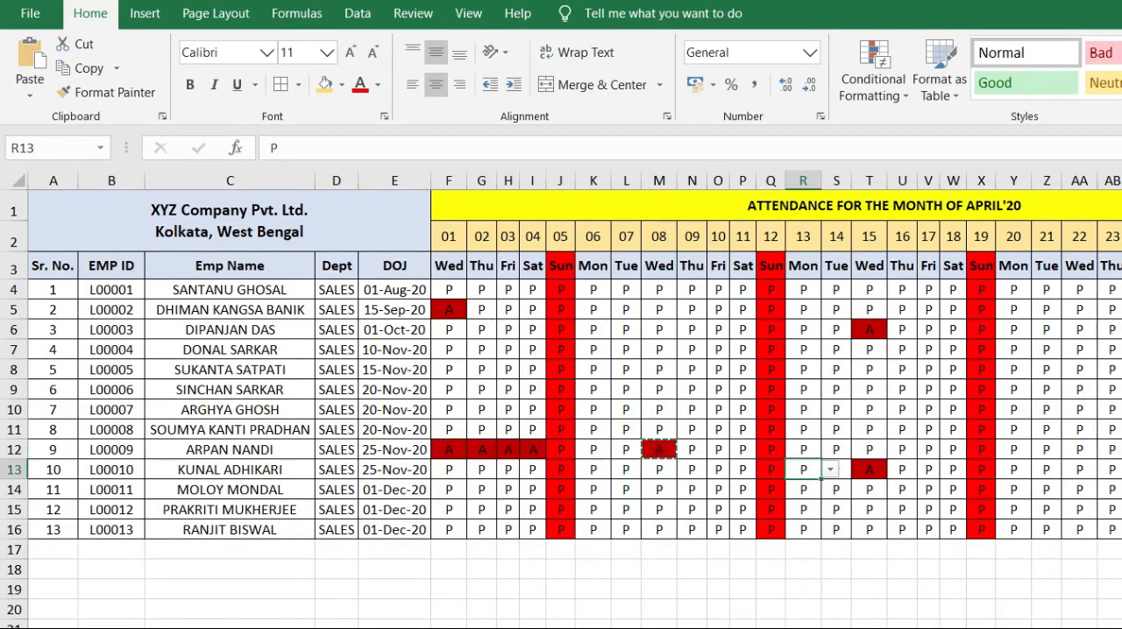
# Step: Check the Paid Days column on the payroll sheet against the day totals on the attendance sheet
pyautogui.hotkey('ctrl', 'pagedown')
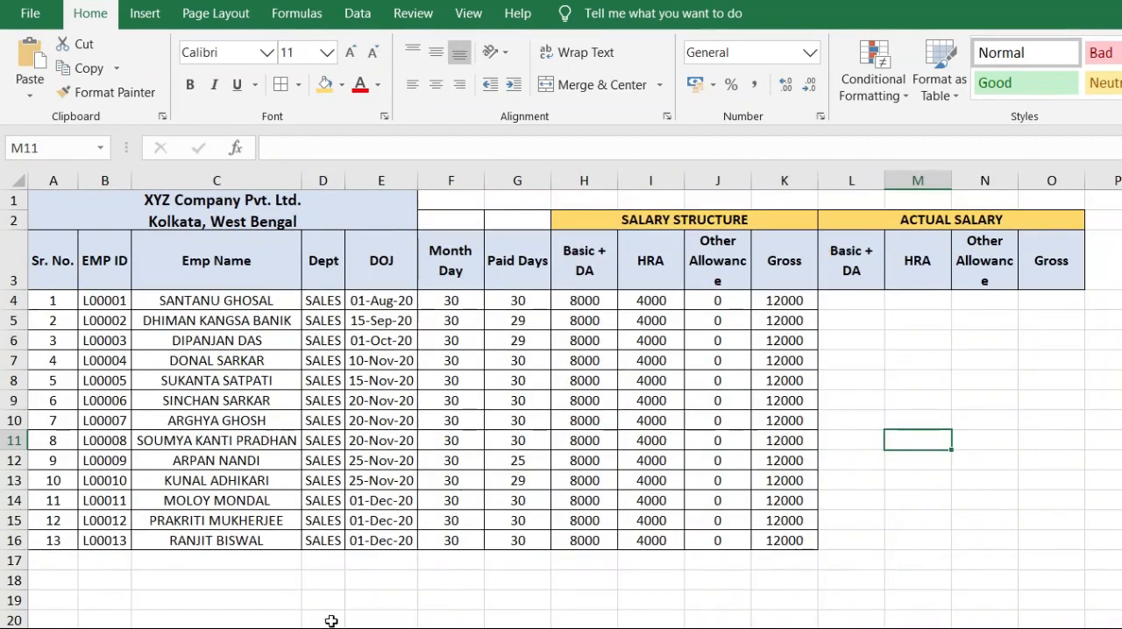
pyautogui.hotkey('ctrl', 'pageup')
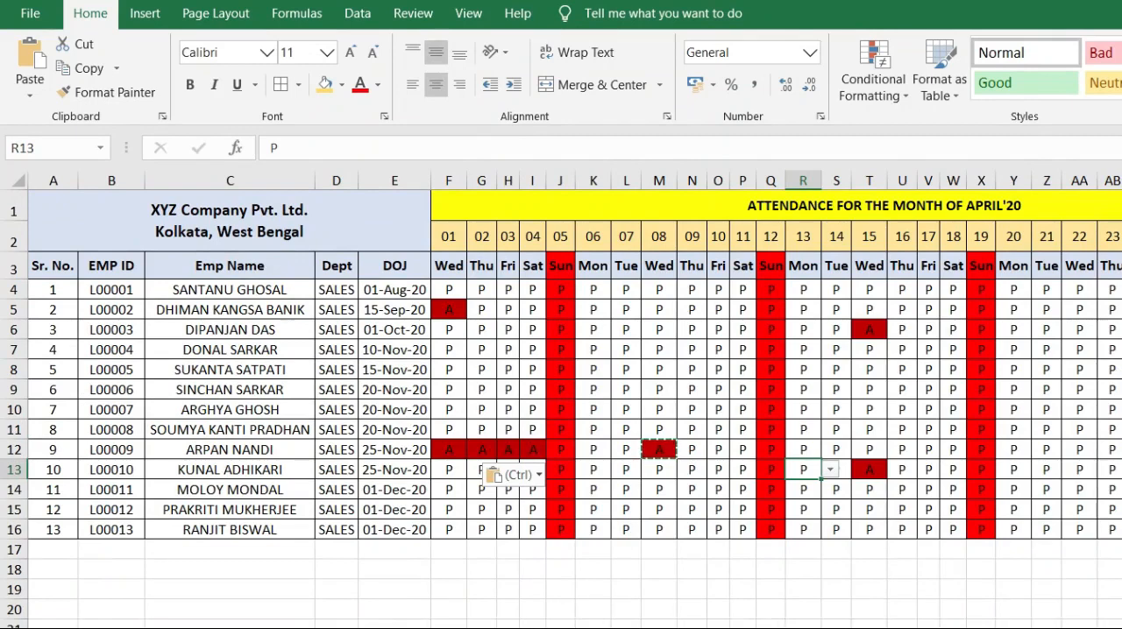
pyautogui.click(1121, 252)
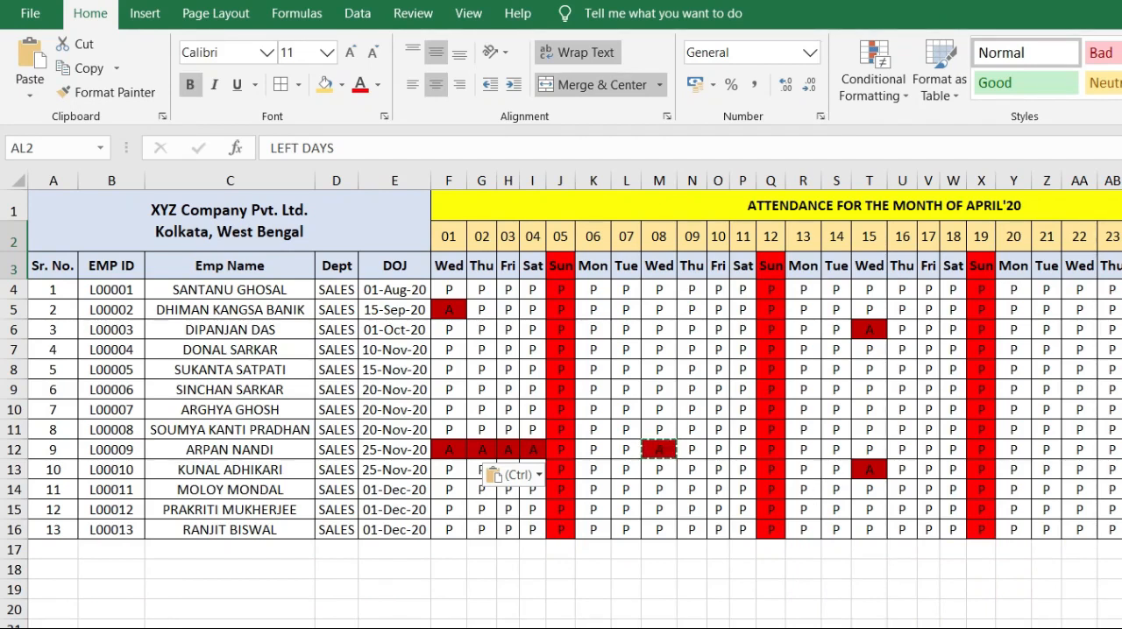
# Step: On the payroll sheet, enter =ROUND(H4/F4*G4,0) in L4, the first Basic + DA cell under Actual Salary
pyautogui.hotkey('ctrl', 'pagedown')
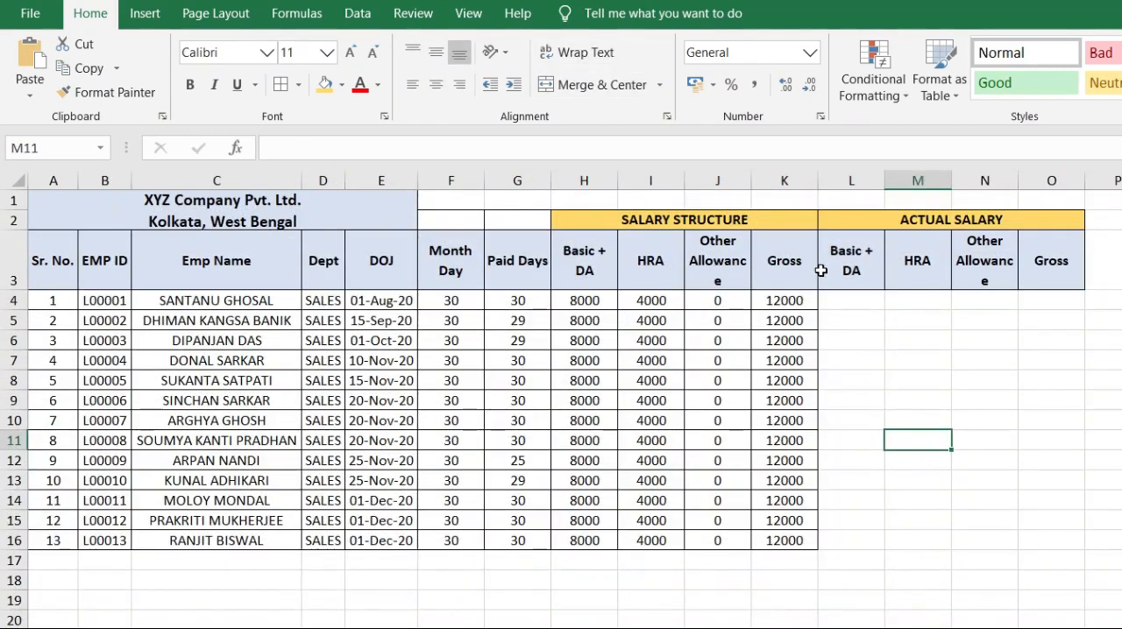
pyautogui.click(858, 302)
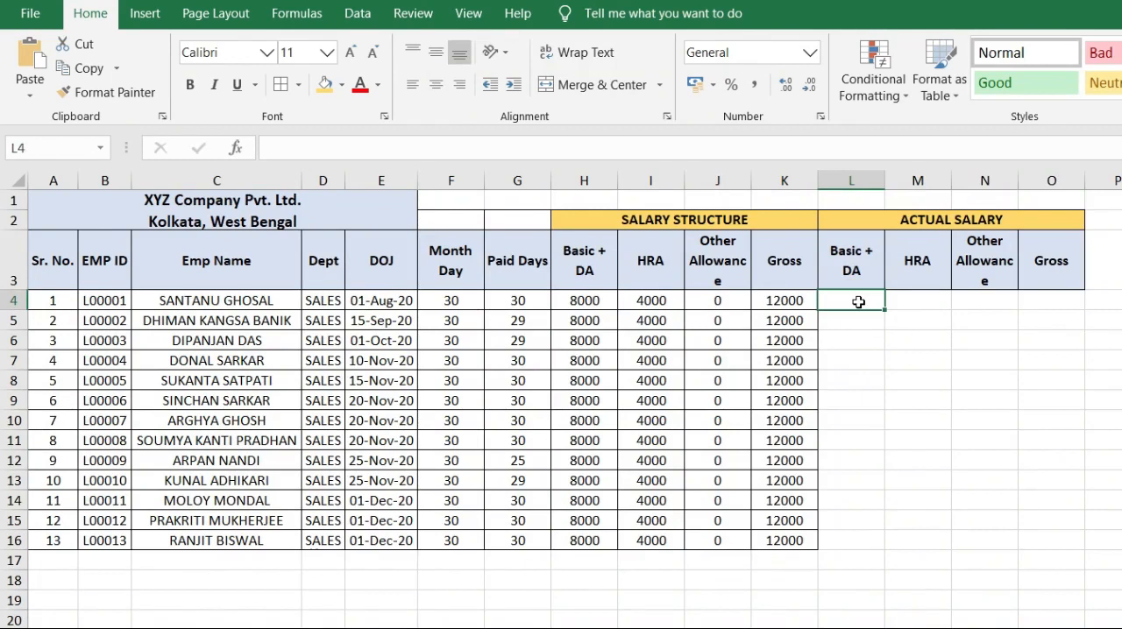
pyautogui.write('=')
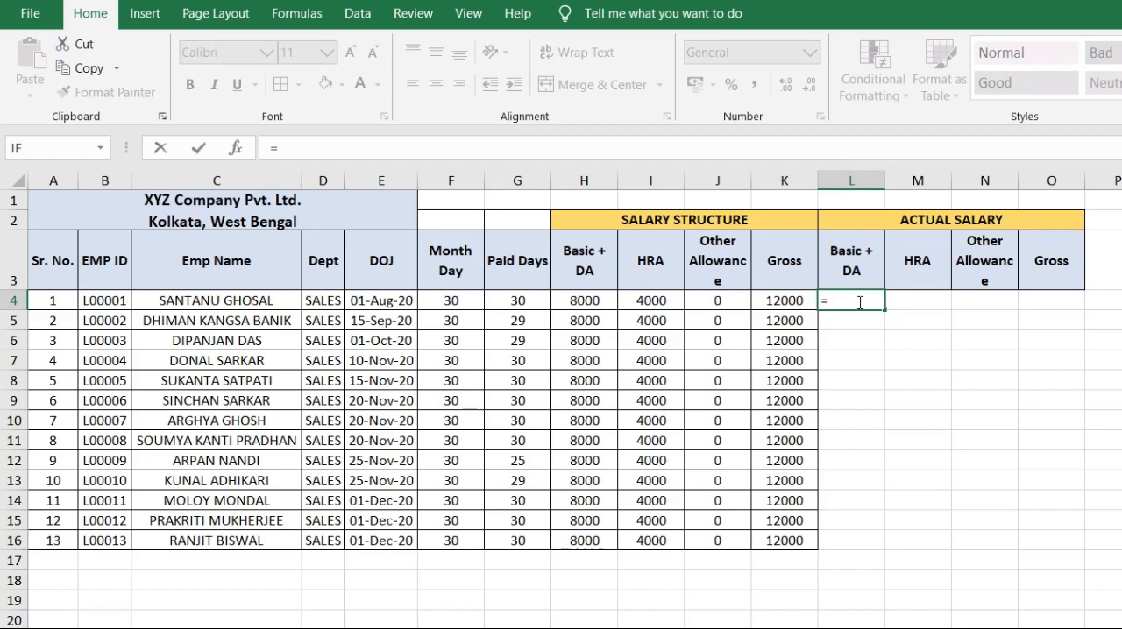
pyautogui.write('ROUND')
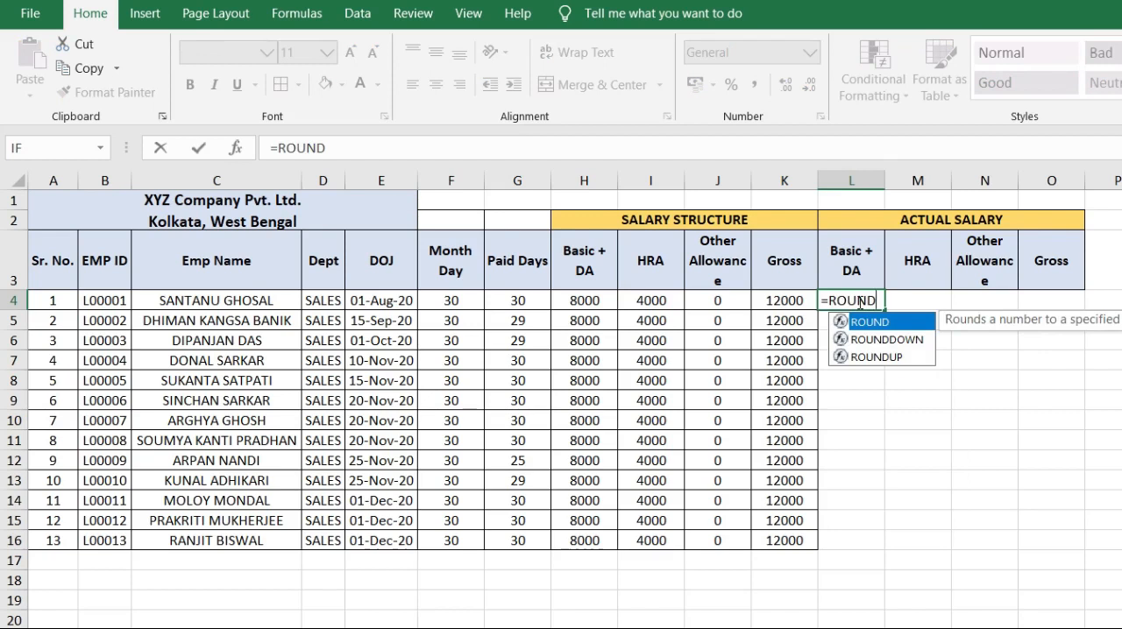
pyautogui.write('(')
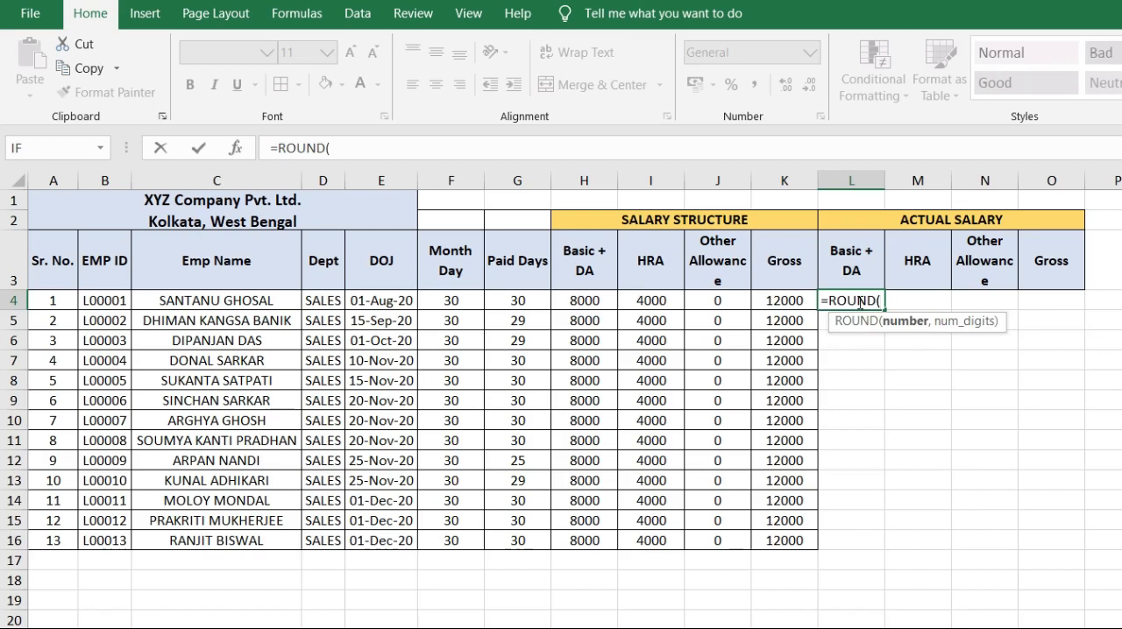
pyautogui.click(596, 301)
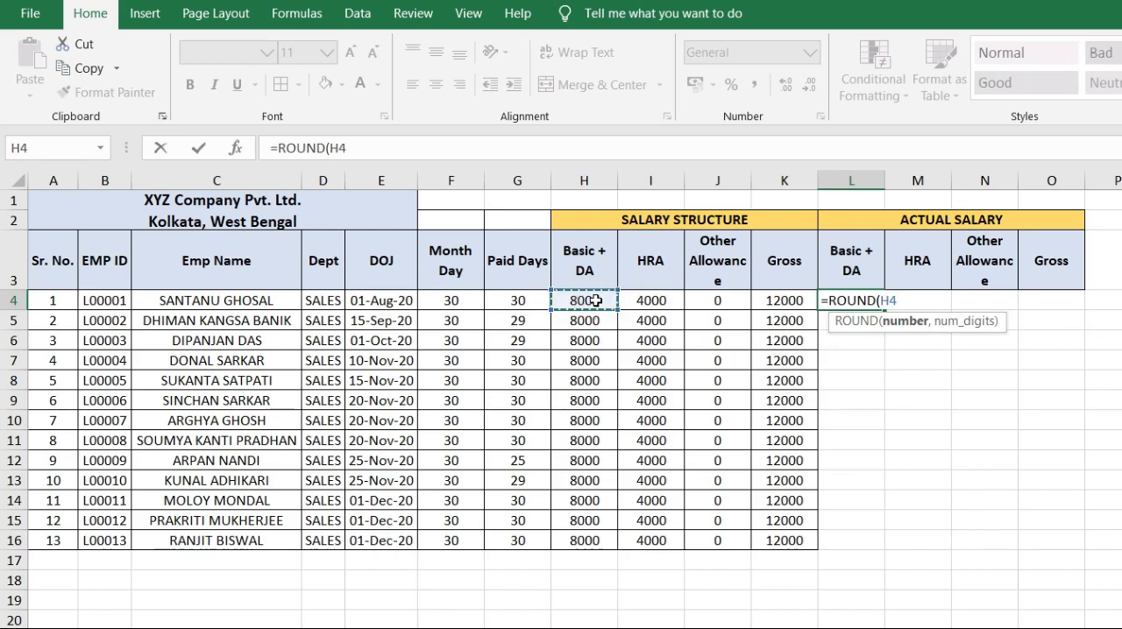
pyautogui.write('/')
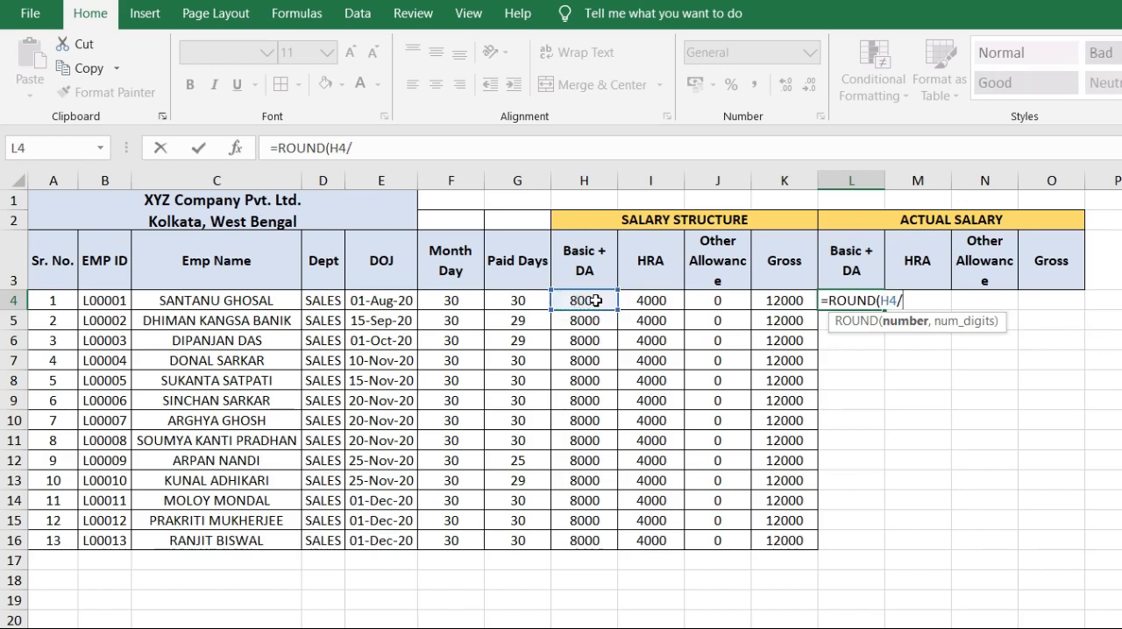
pyautogui.click(457, 301)
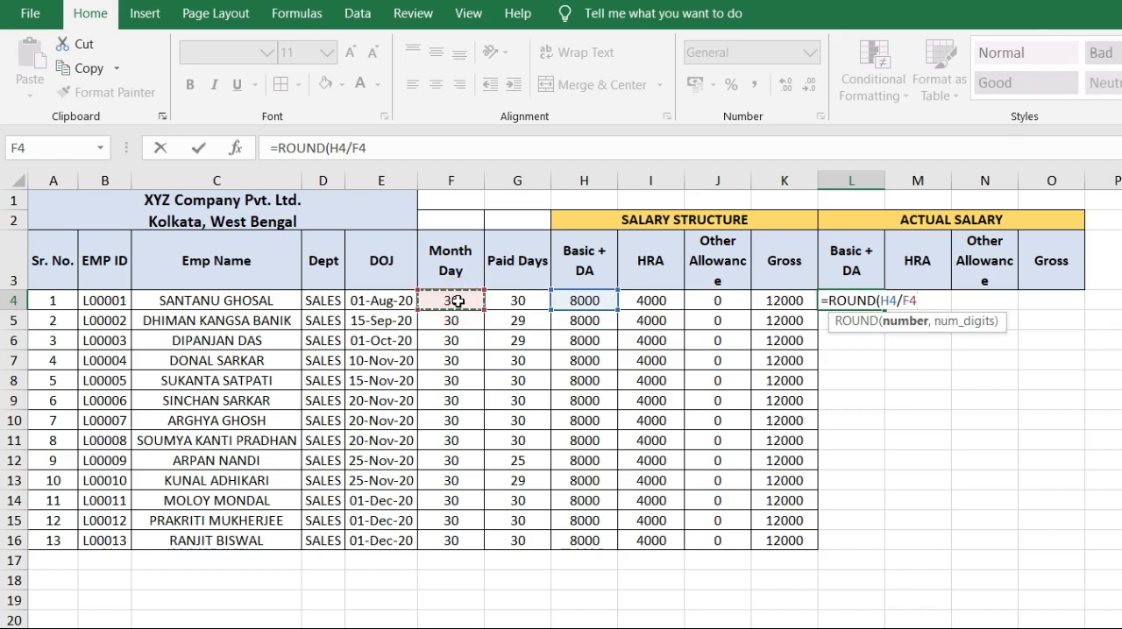
pyautogui.write('*')
pyautogui.click(510, 301)
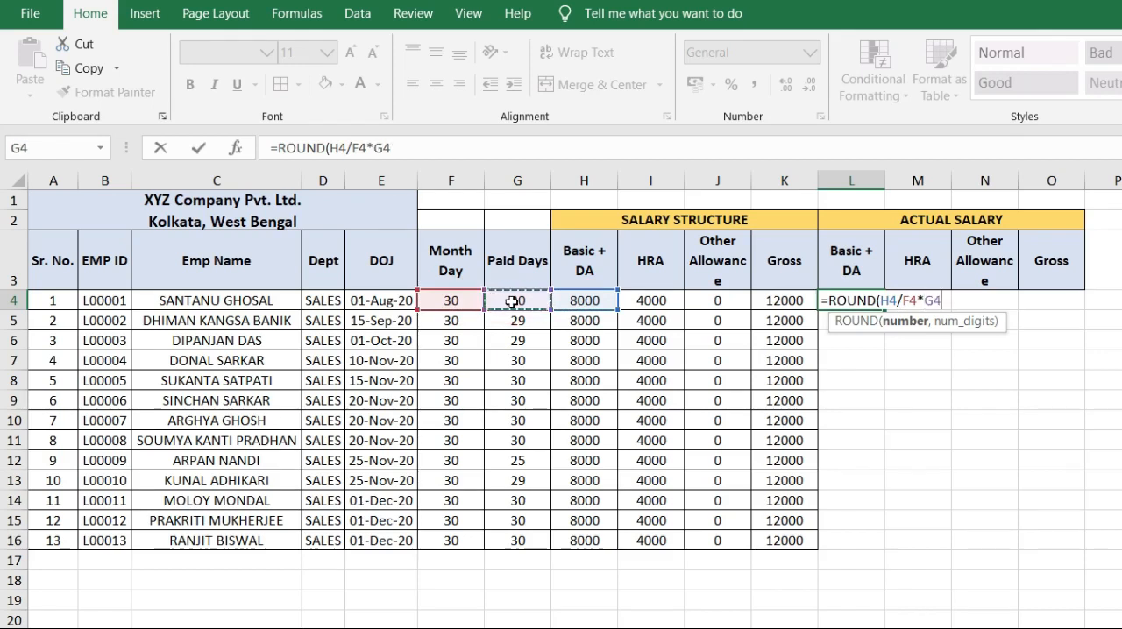
pyautogui.write(',0)')
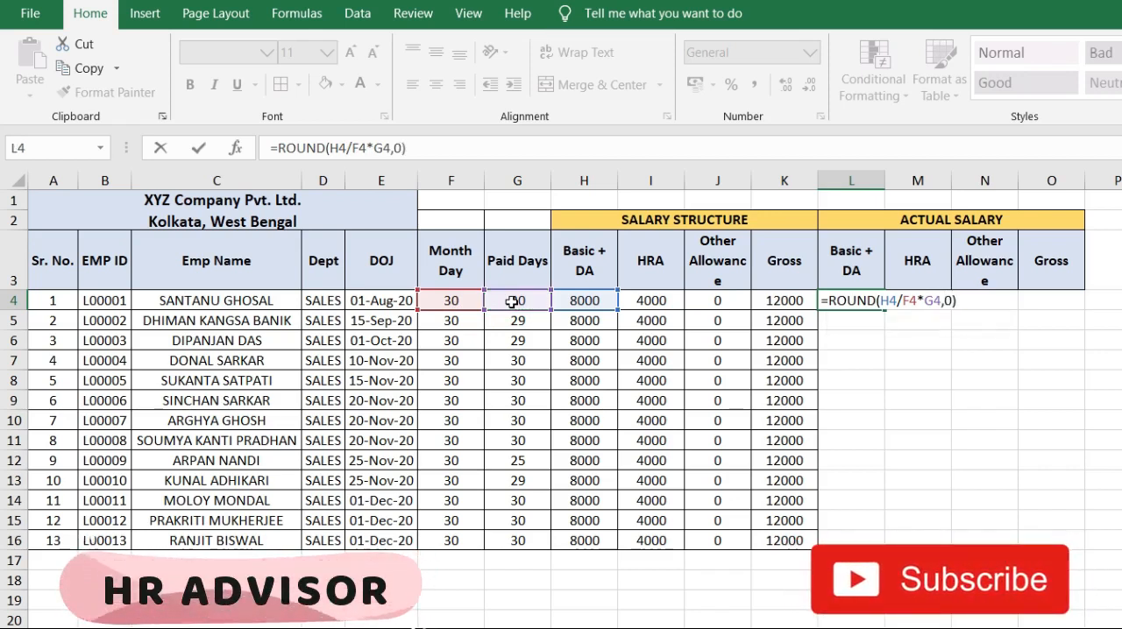
pyautogui.press('Return')
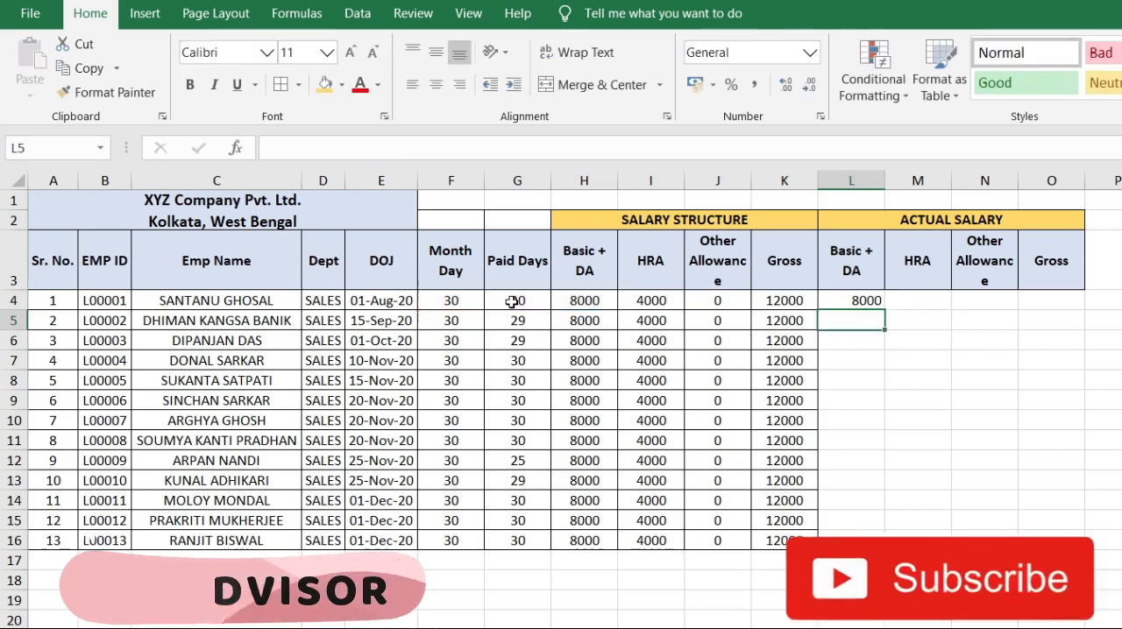
# Step: Fill the actual Basic + DA formula from L4 down to L16 for all employees
pyautogui.click(859, 299)
pyautogui.doubleClick(885, 310)
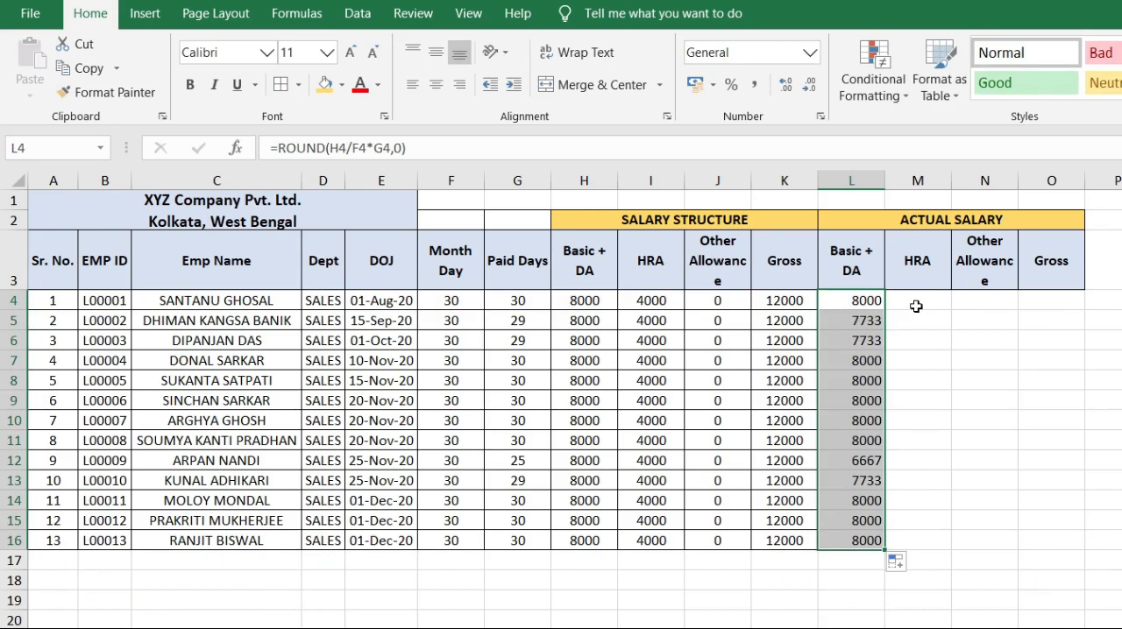
pyautogui.click(915, 306)
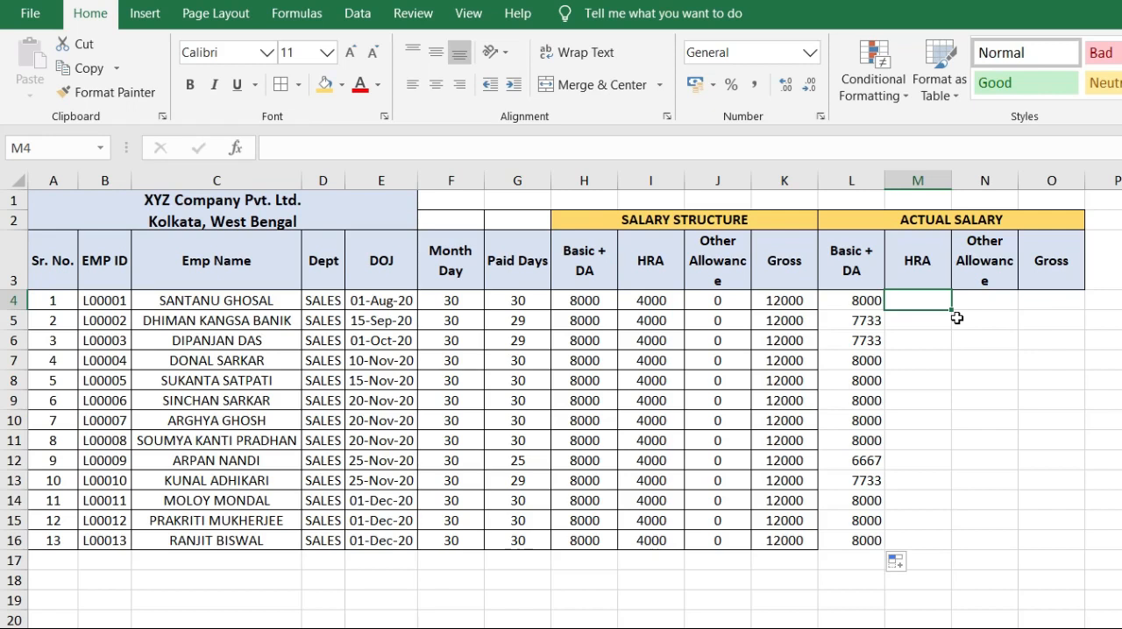
# Step: Copy the formula text of L4 into the actual HRA cell M4 and change its H4 reference, giving =ROUND(I4/F4*G4,0)
pyautogui.click(864, 300)
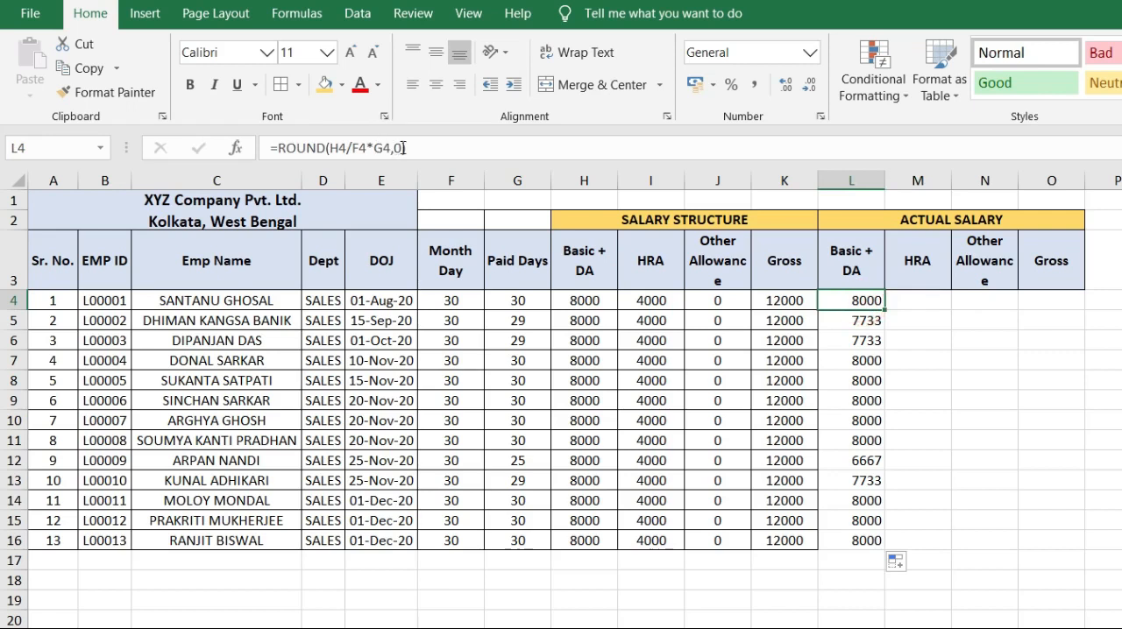
pyautogui.tripleClick(403, 148)
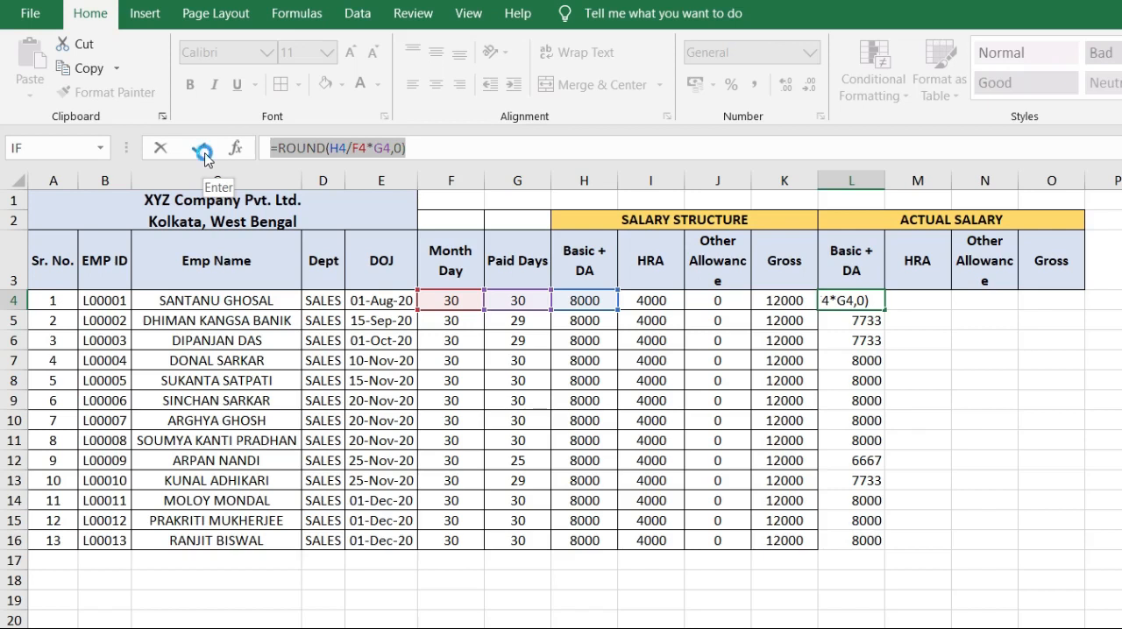
pyautogui.hotkey('ctrl', 'c')
pyautogui.press('Tab')
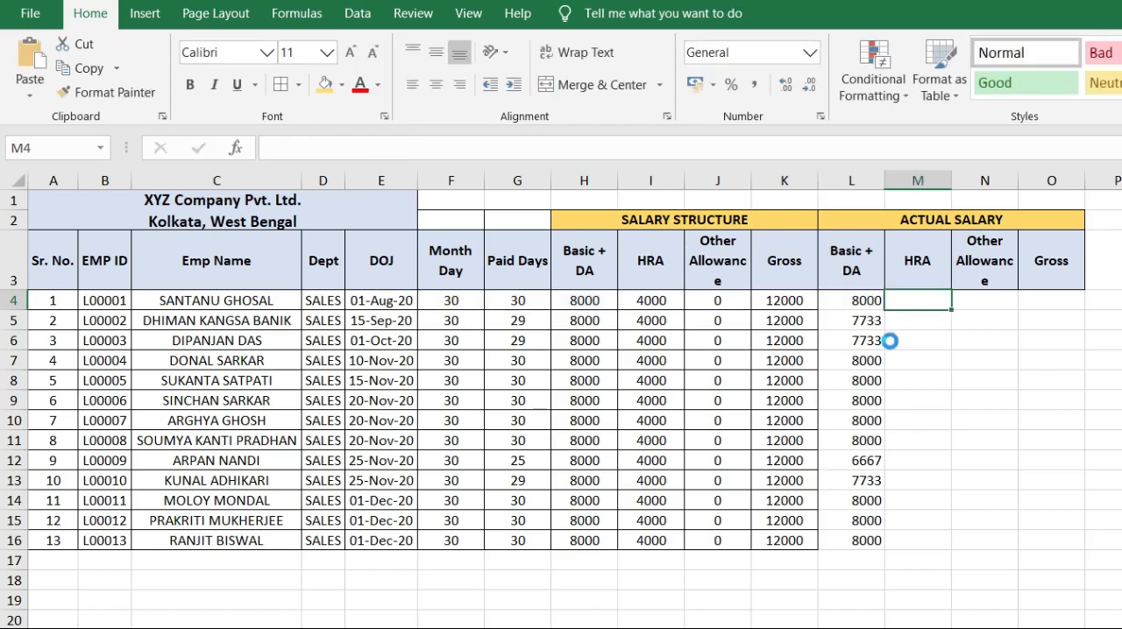
pyautogui.hotkey('ctrl', 'v')
pyautogui.doubleClick(936, 300)
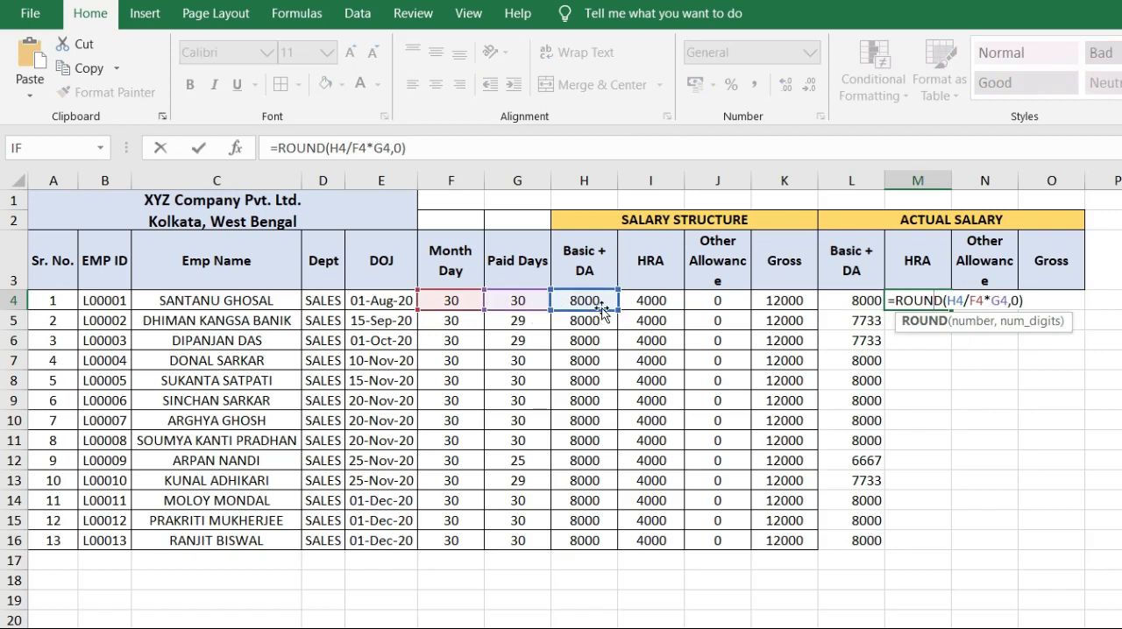
pyautogui.moveTo(604, 308); pyautogui.dragTo(640, 316)
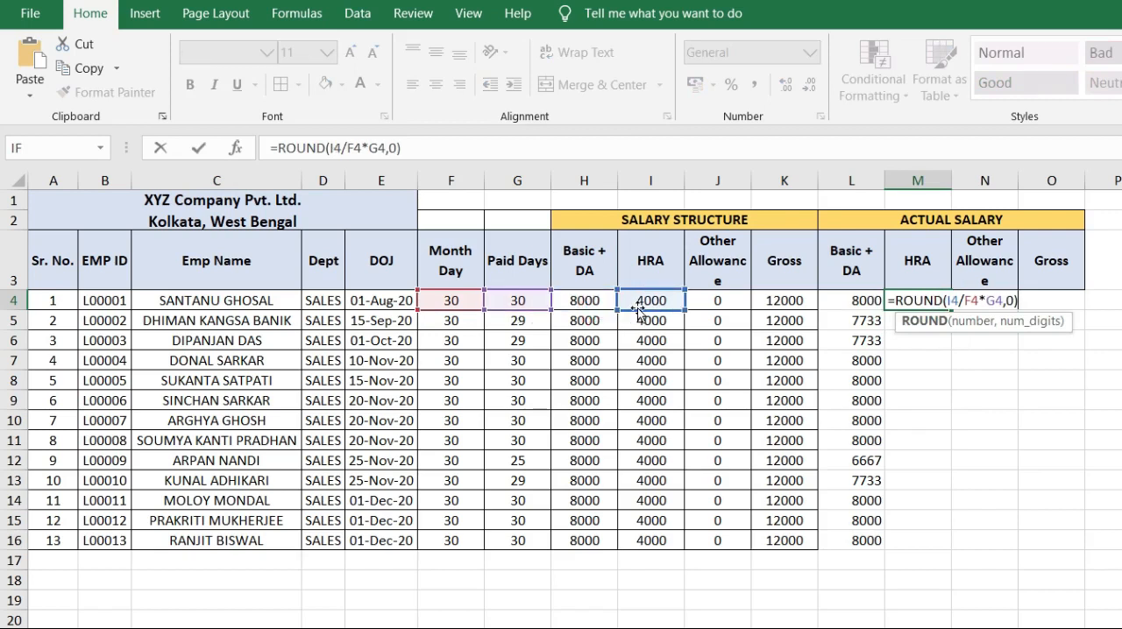
pyautogui.press('Return')
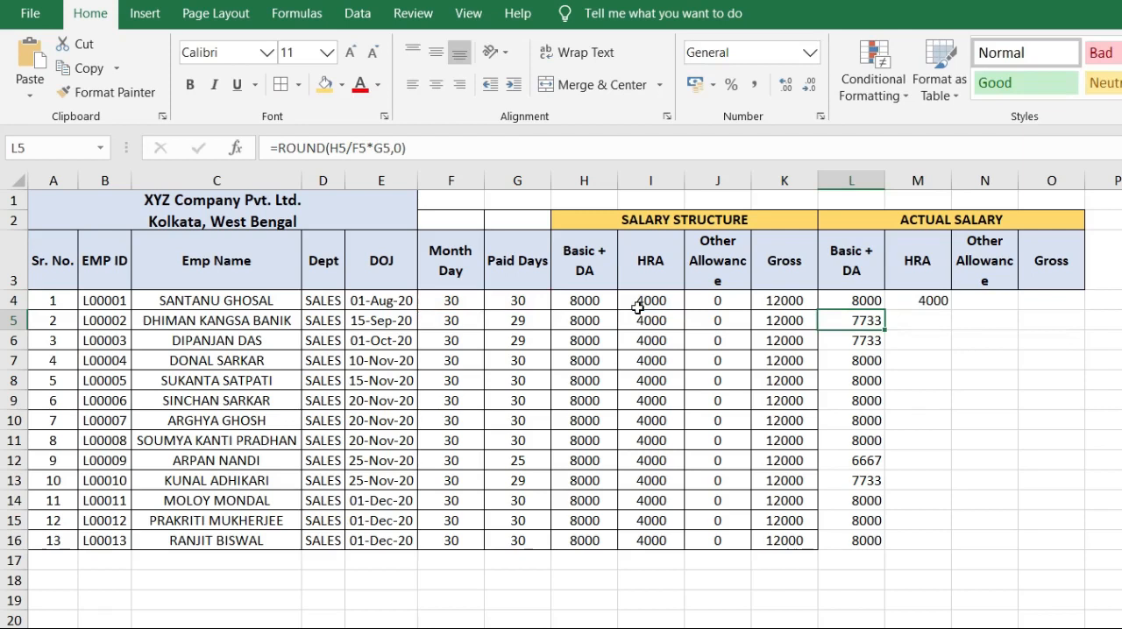
# Step: Fill the actual HRA formula from M4 down to M16 for all employees
pyautogui.click(927, 302)
pyautogui.doubleClick(952, 309)
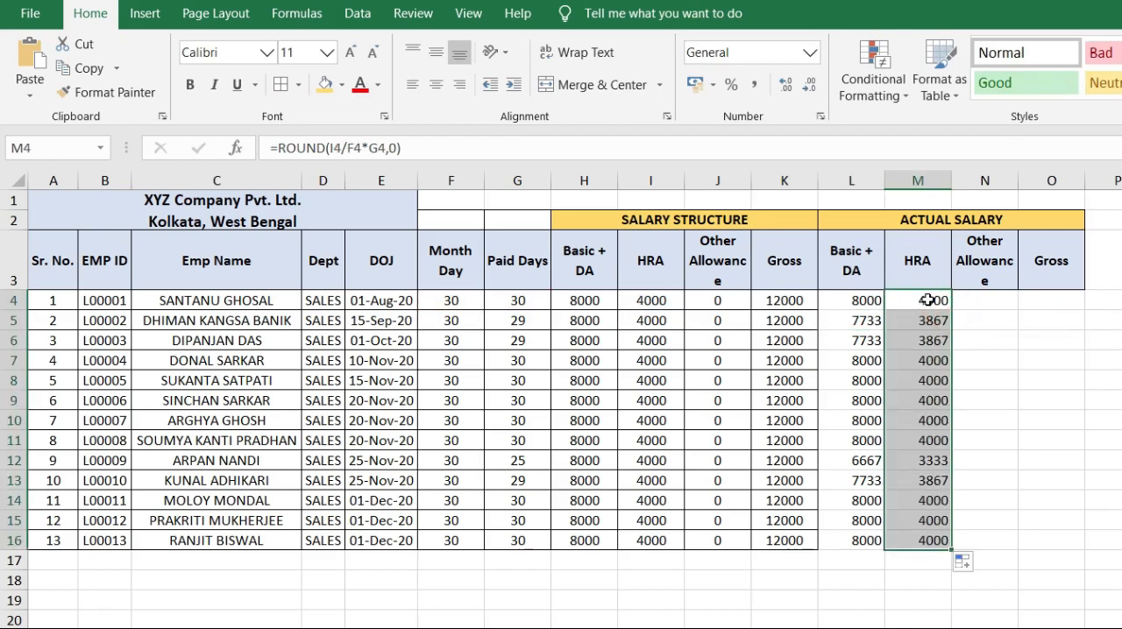
pyautogui.click(927, 301)
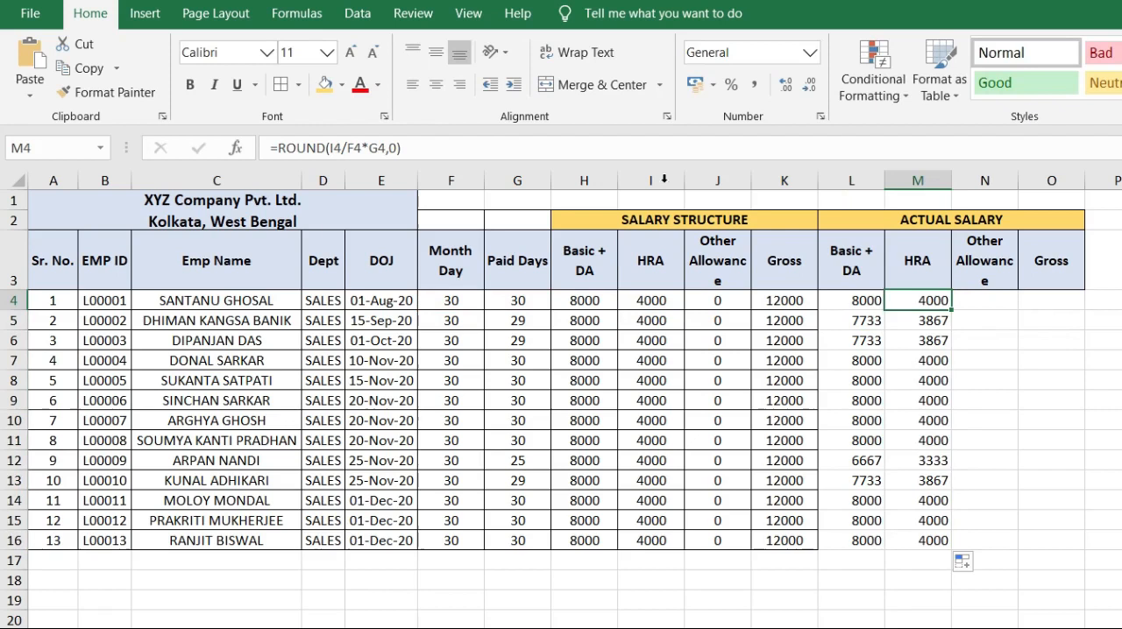
# Step: Paste the copied ROUND formula into the actual Other Allowance cell N4 and point it to J4, giving =ROUND(J4/F4*G4,0)
pyautogui.click(973, 302)
pyautogui.hotkey('ctrl', 'v')
pyautogui.doubleClick(974, 303)
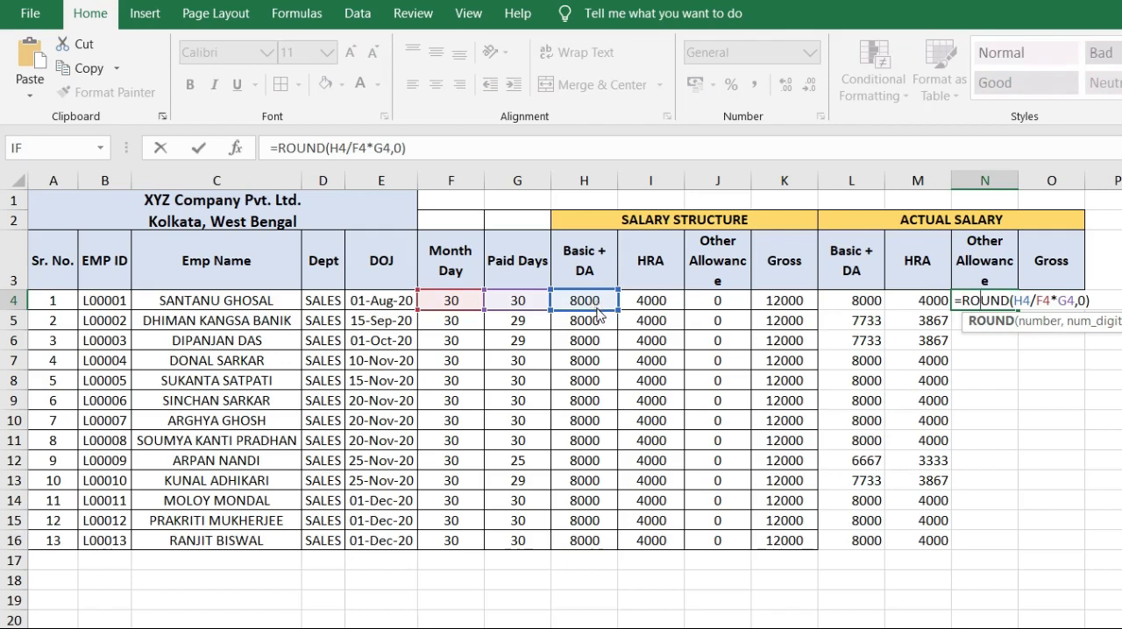
pyautogui.moveTo(605, 306); pyautogui.dragTo(695, 317)
pyautogui.press('Return')
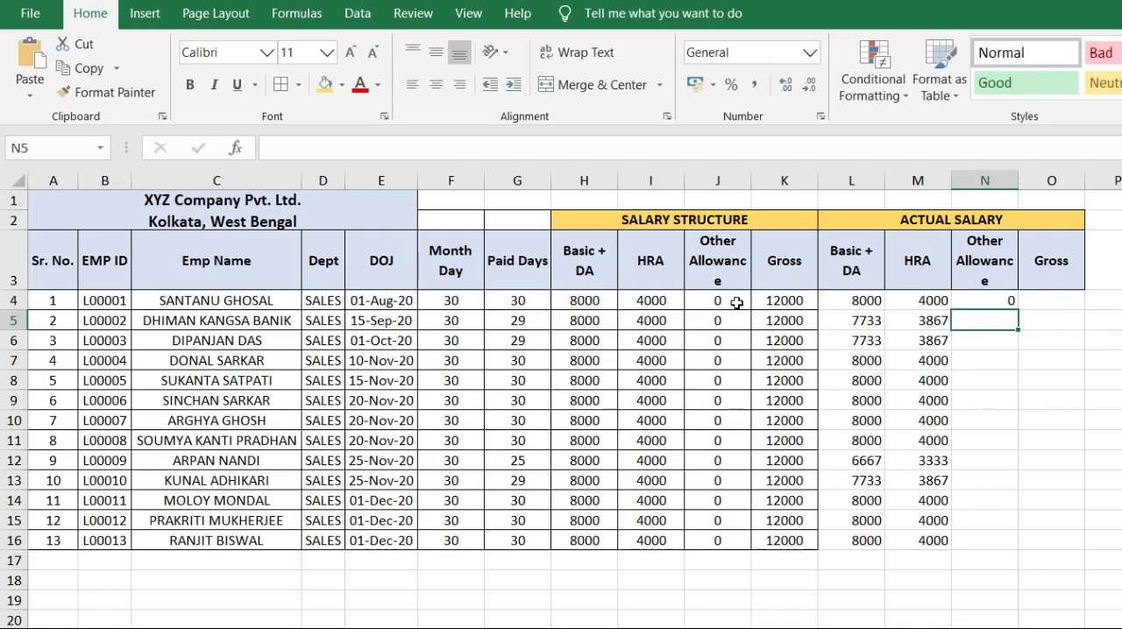
# Step: Fill the actual Other Allowance formula from N4 down to N16 and select the first actual Gross cell, O4
pyautogui.click(1007, 301)
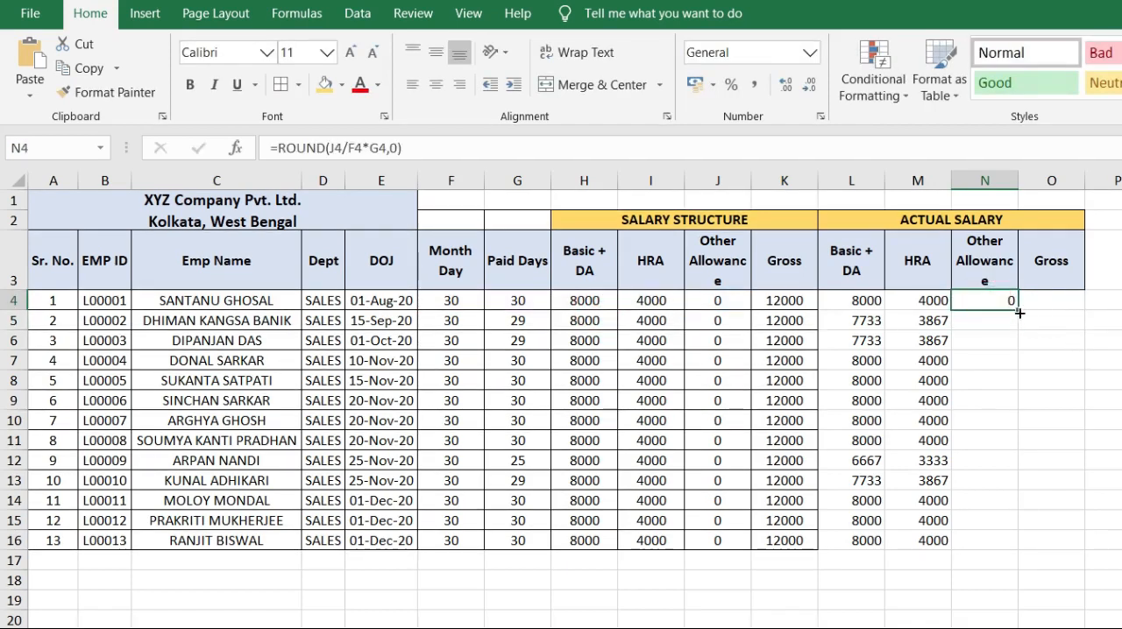
pyautogui.doubleClick(1018, 310)
pyautogui.click(1051, 297)
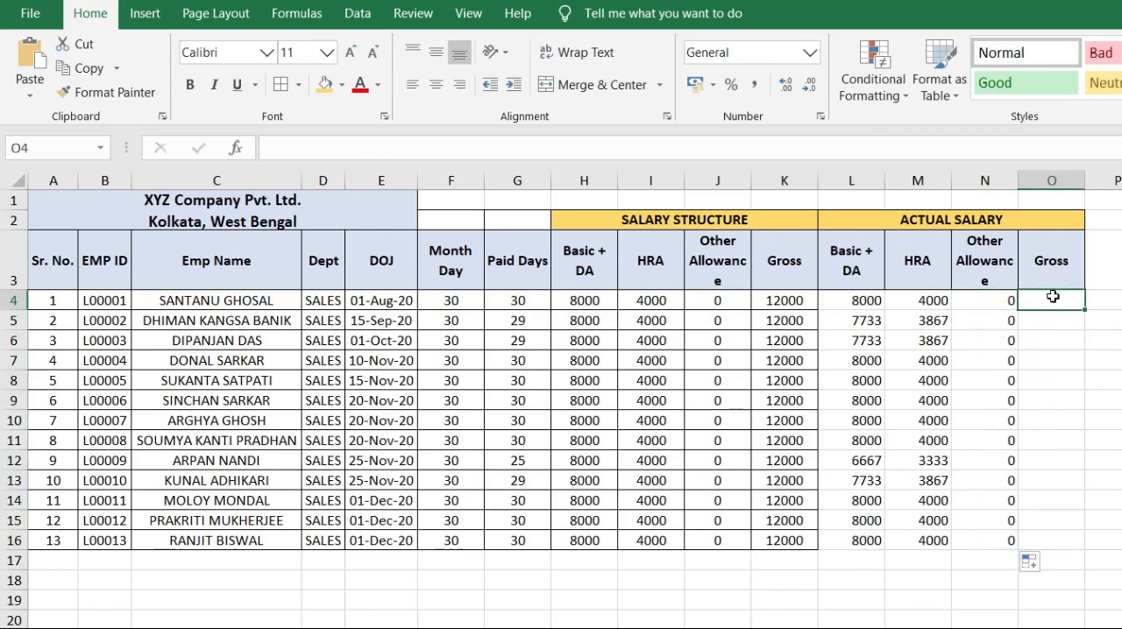
# Step: Enter =SUM(L4:N4) in the first actual Gross cell, O4
pyautogui.write('=SUM(')
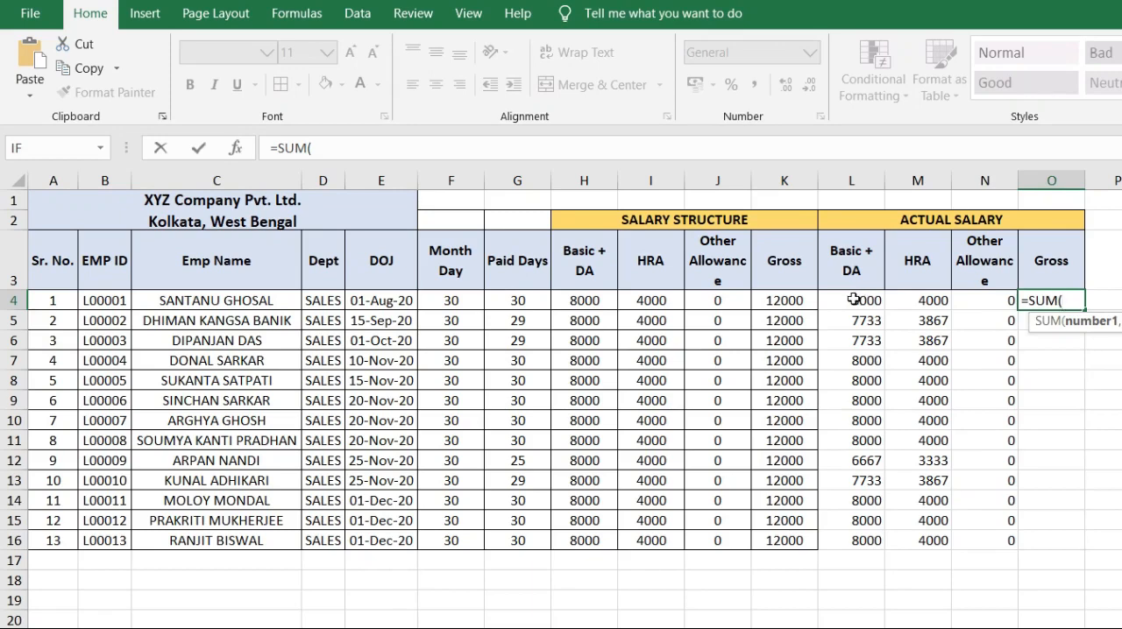
pyautogui.moveTo(850, 300); pyautogui.dragTo(979, 303)
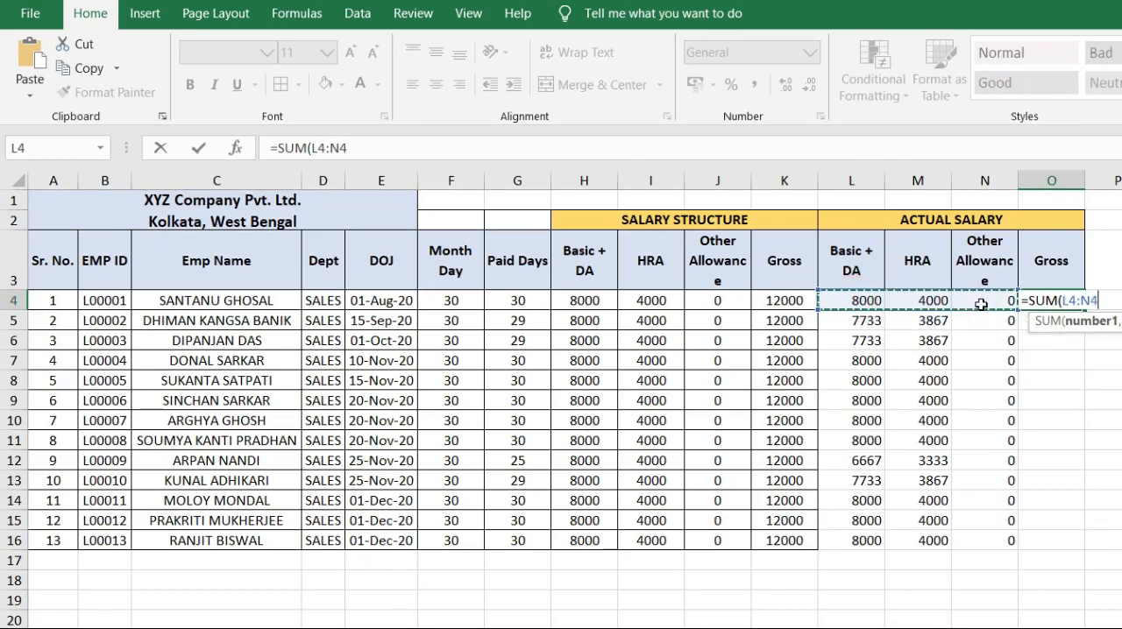
pyautogui.write(')')
pyautogui.press('Return')
pyautogui.click(1070, 302)
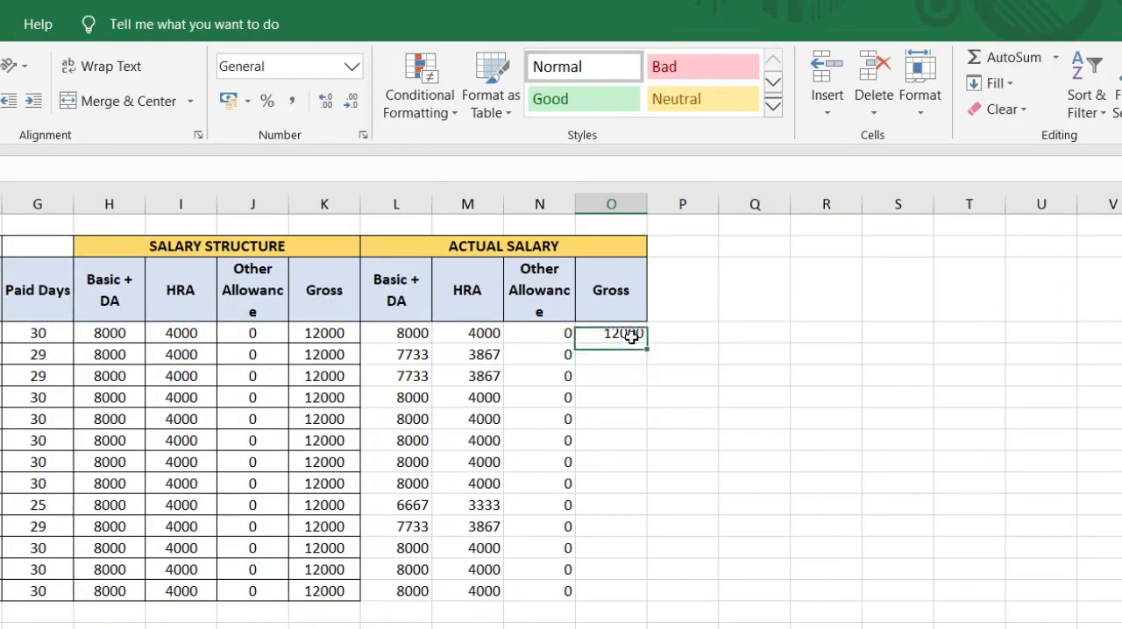
# Step: Use AutoSum on L5:N5 for the actual Gross in O5 and fill the formula down to O16
pyautogui.click(629, 354)
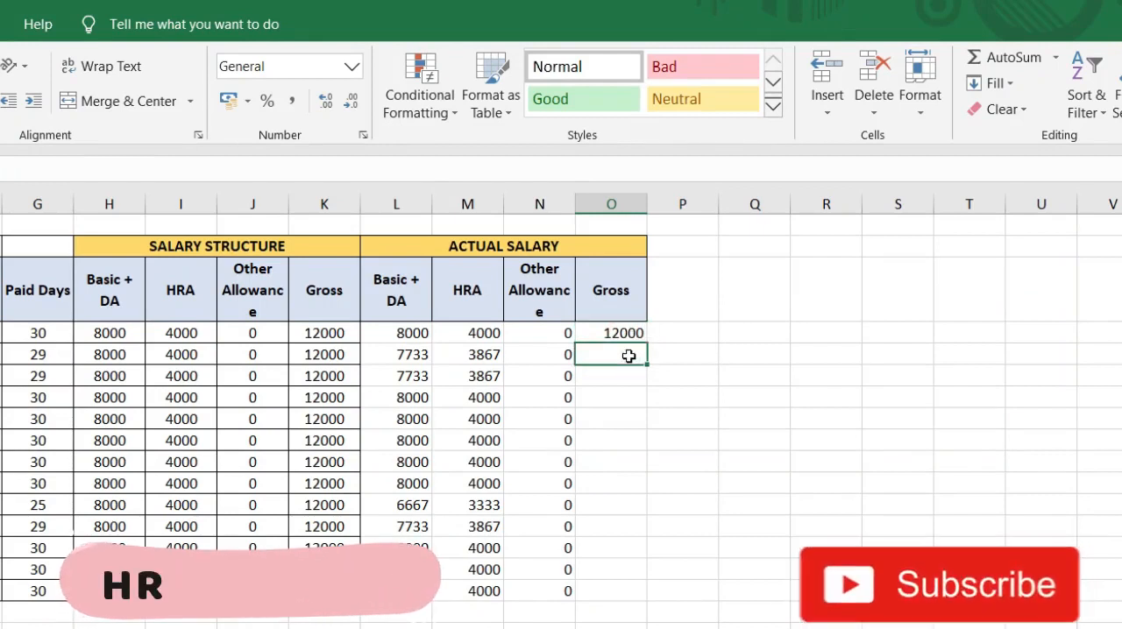
pyautogui.click(1006, 59)
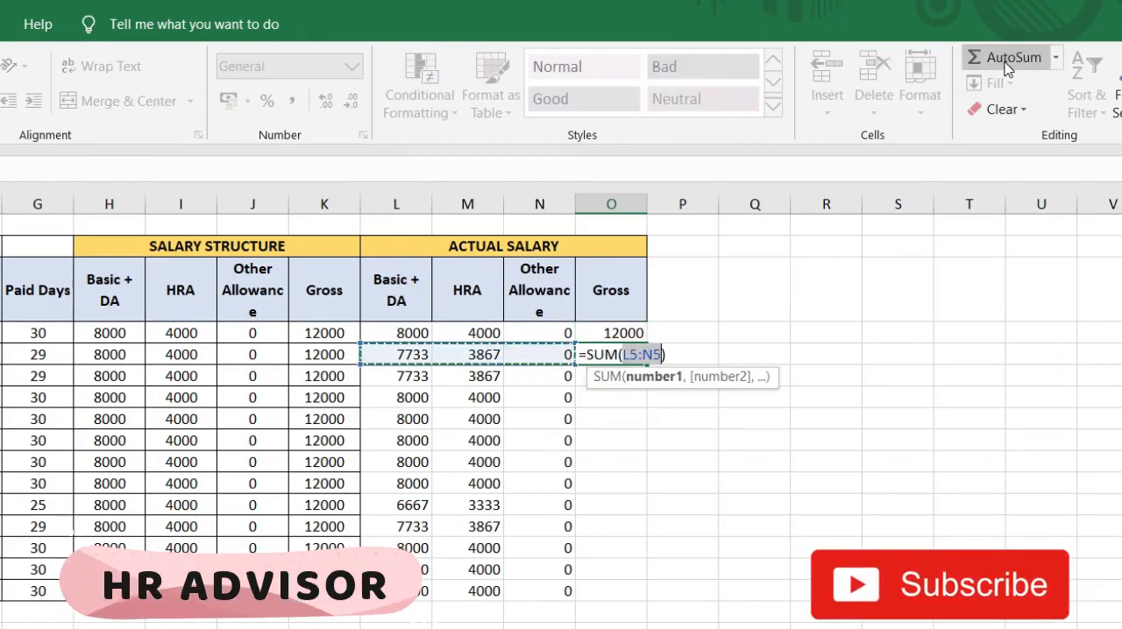
pyautogui.press('Return')
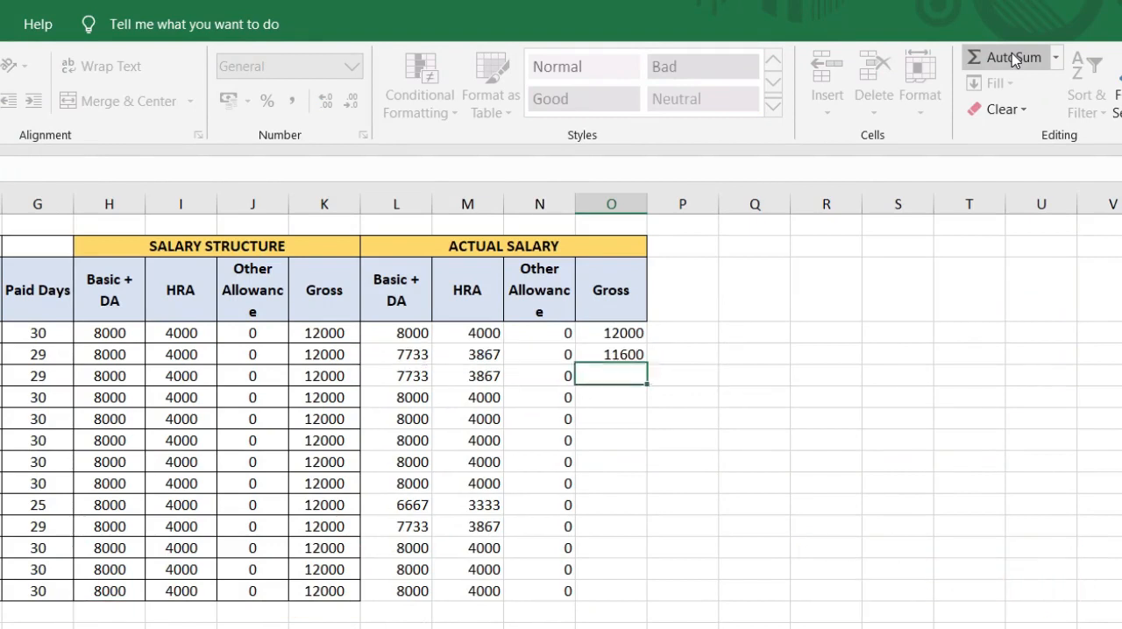
pyautogui.click(624, 352)
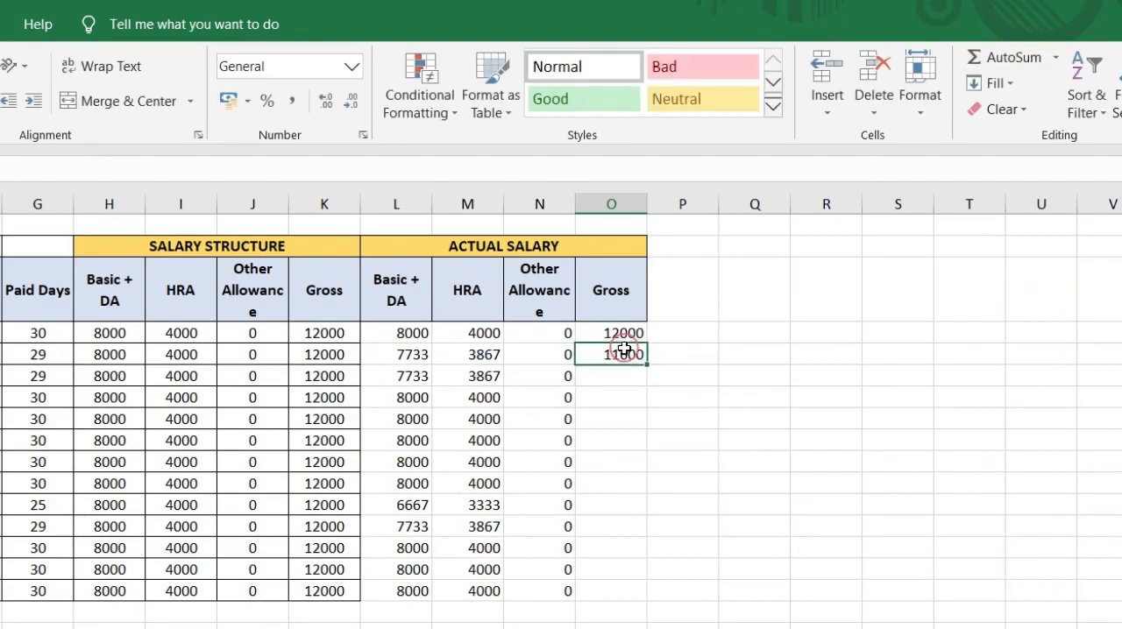
pyautogui.doubleClick(647, 360)
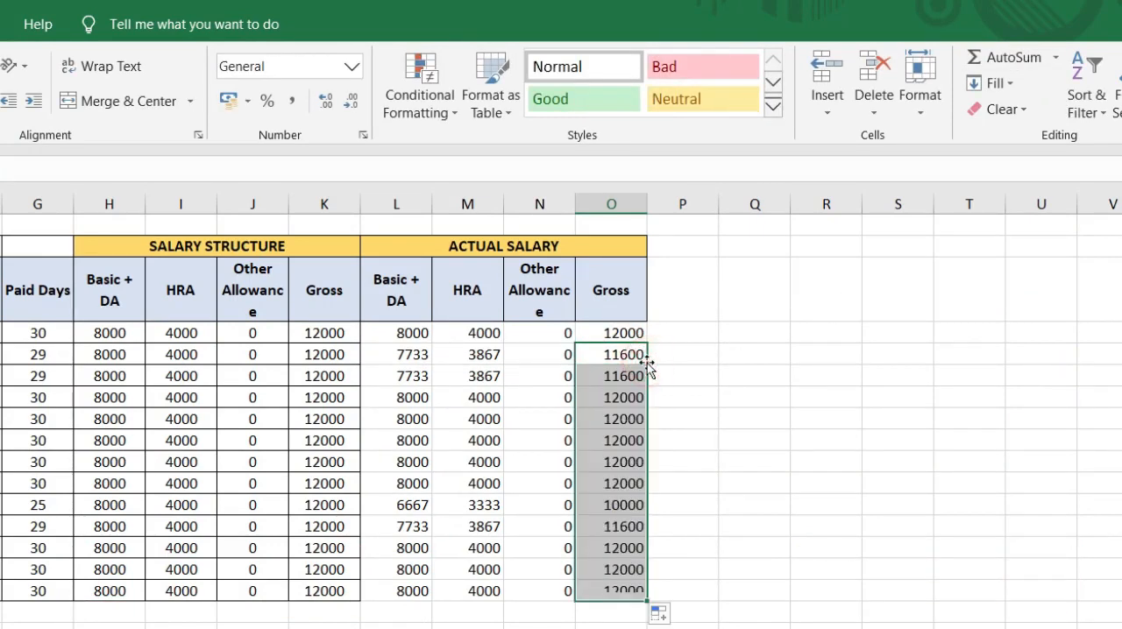
pyautogui.click(712, 362)
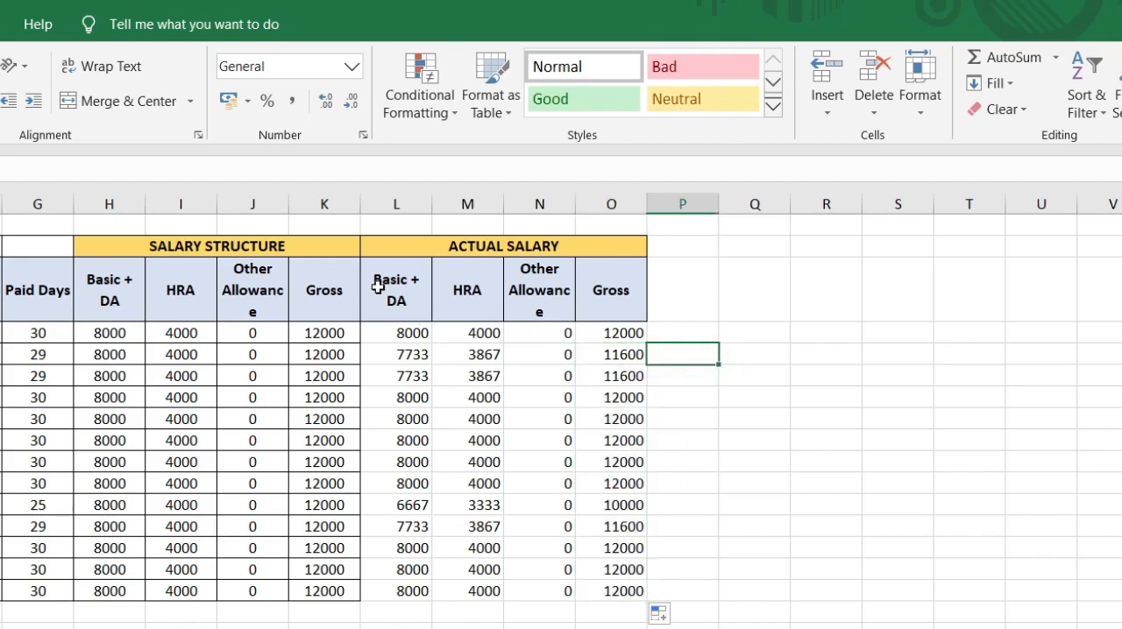
# Step: Apply all borders and centre alignment to the actual salary block L3:O16
pyautogui.moveTo(384, 285)
pyautogui.mouseDown()
pyautogui.moveTo(570, 581)
pyautogui.moveTo(643, 588)
pyautogui.mouseUp()
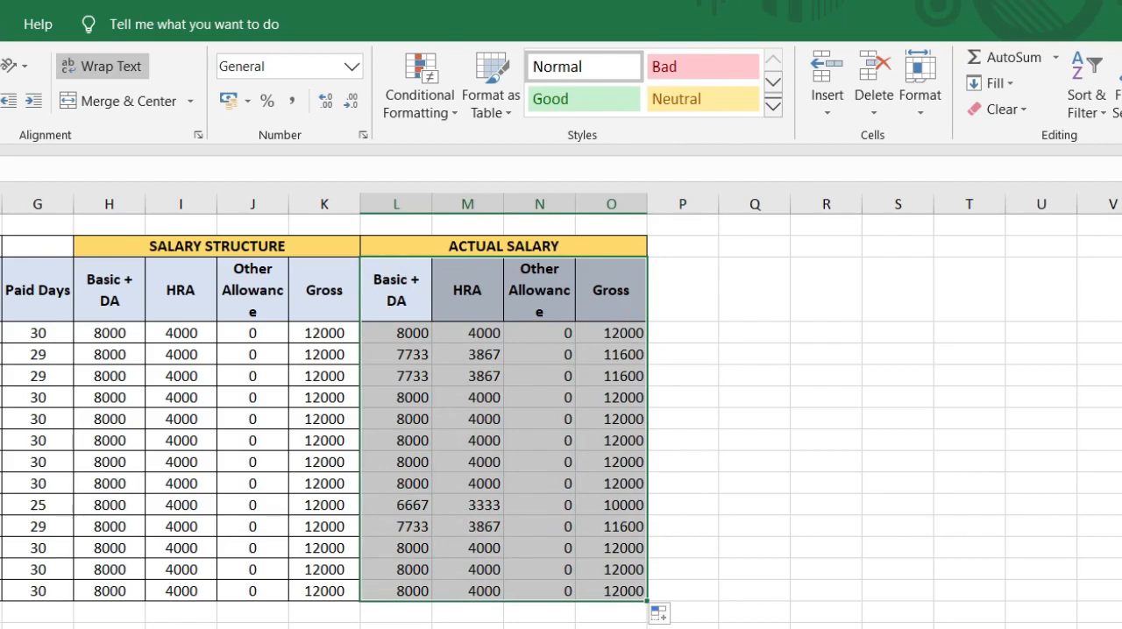
pyautogui.hotkey('alt', 'h')
pyautogui.press('b')
pyautogui.press('a')
pyautogui.hotkey('alt', 'h')
pyautogui.press('a')
pyautogui.press('c')
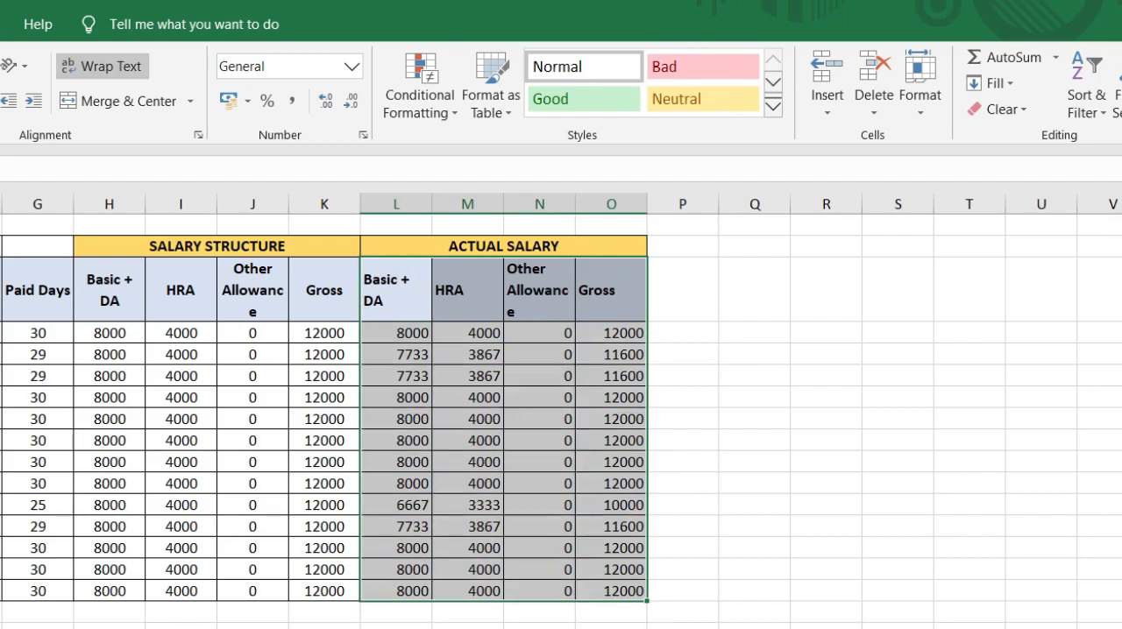
pyautogui.hotkey('alt', 'h')
pyautogui.press('a')
pyautogui.press('c')
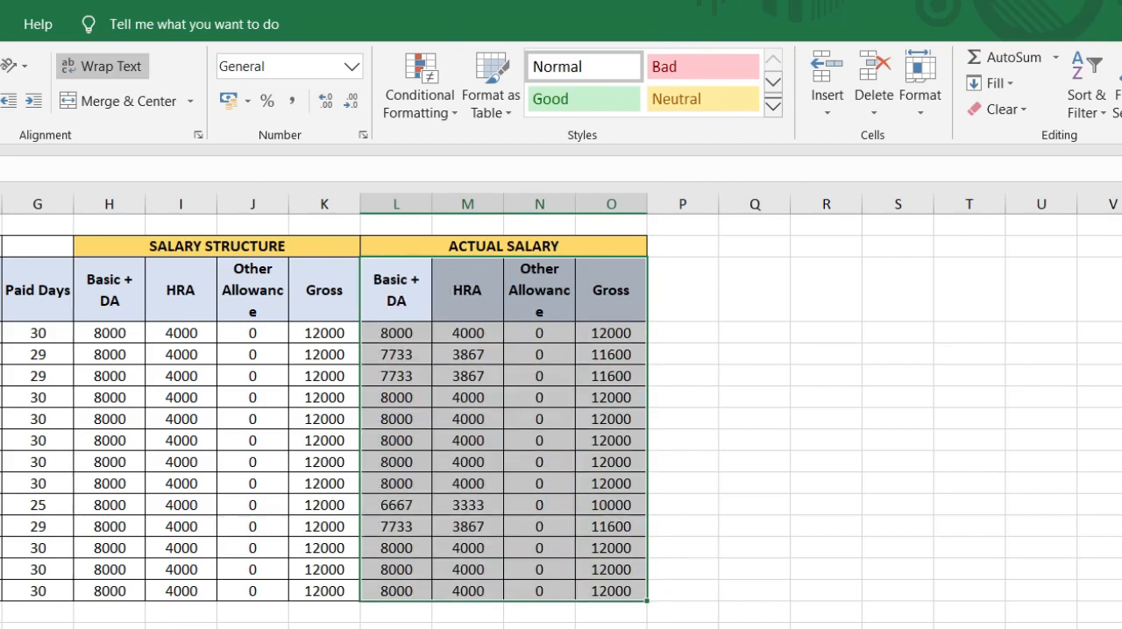
pyautogui.click(780, 334)
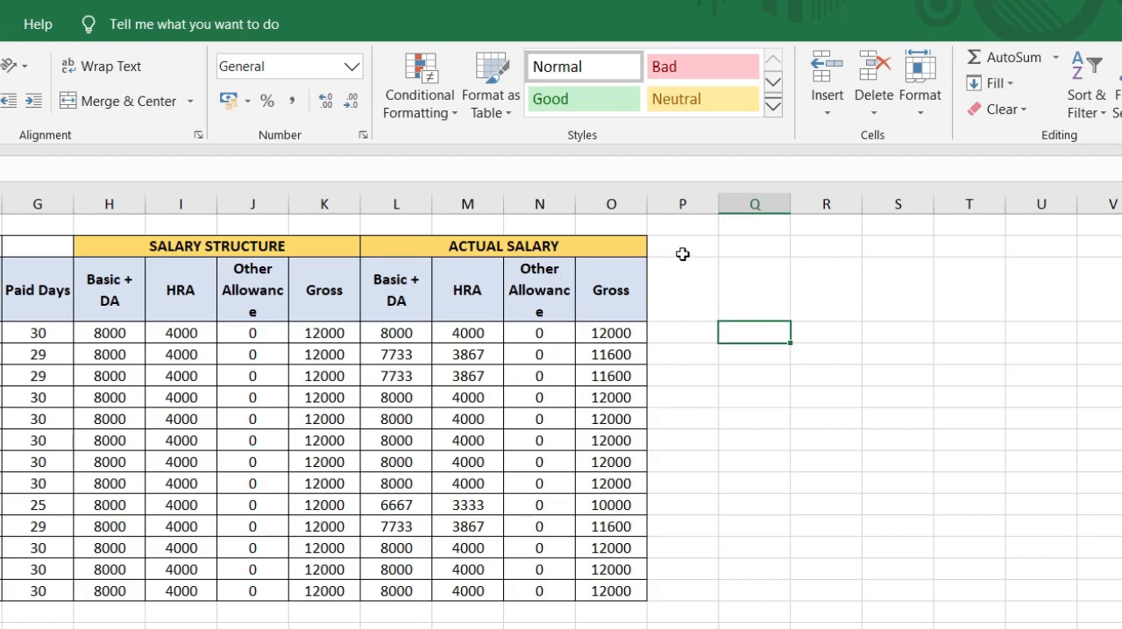
# Step: Enter the deduction headers P-TAX, PF, ESIC and TOTAL DEDUCTION in cells P3 to S3
pyautogui.click(670, 288)
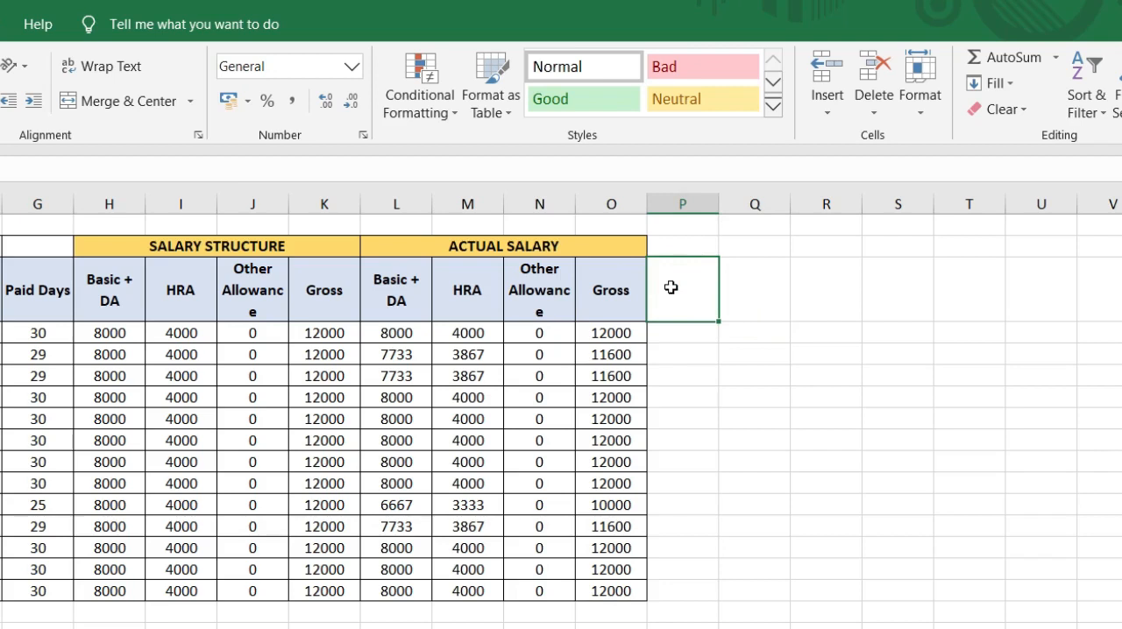
pyautogui.write('P-TAX')
pyautogui.press('Tab')
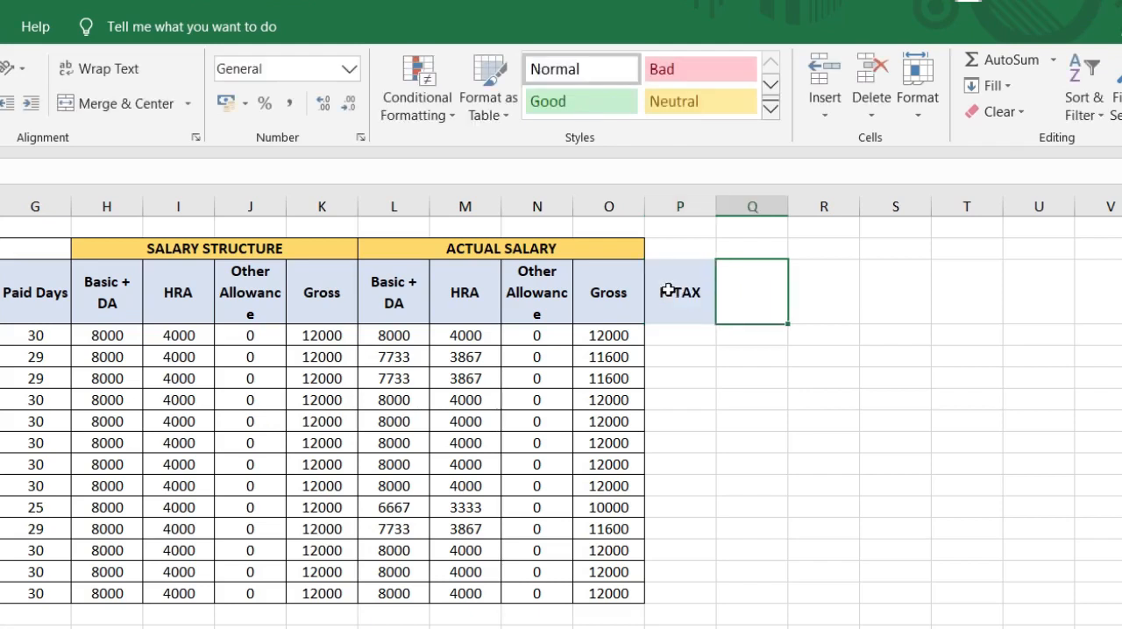
pyautogui.write('PF')
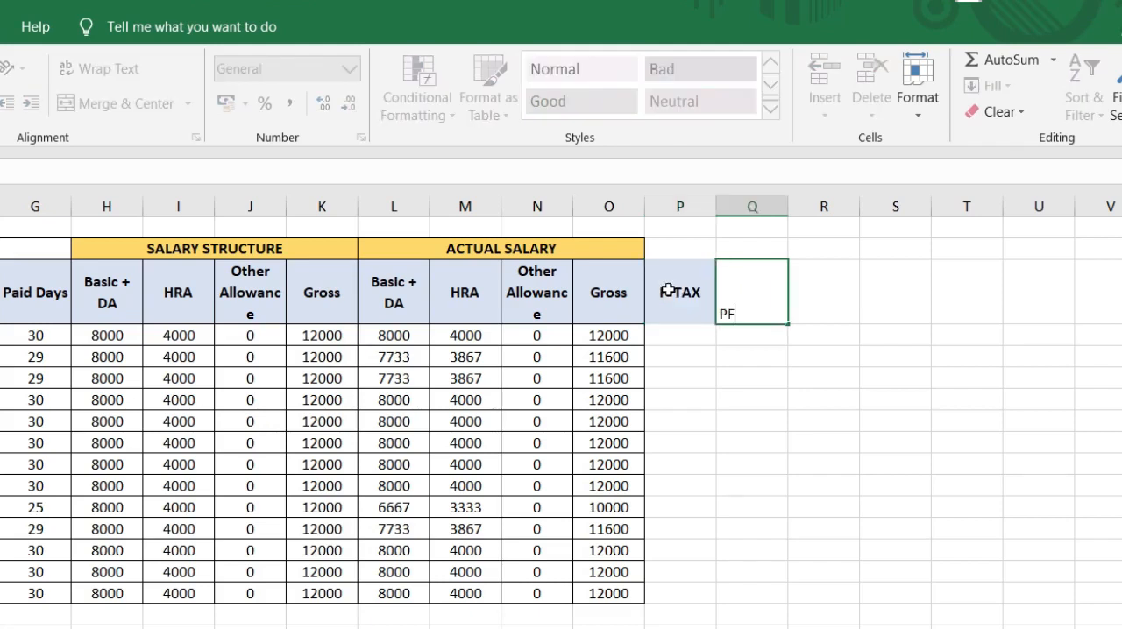
pyautogui.press('Tab')
pyautogui.write('ESUC')
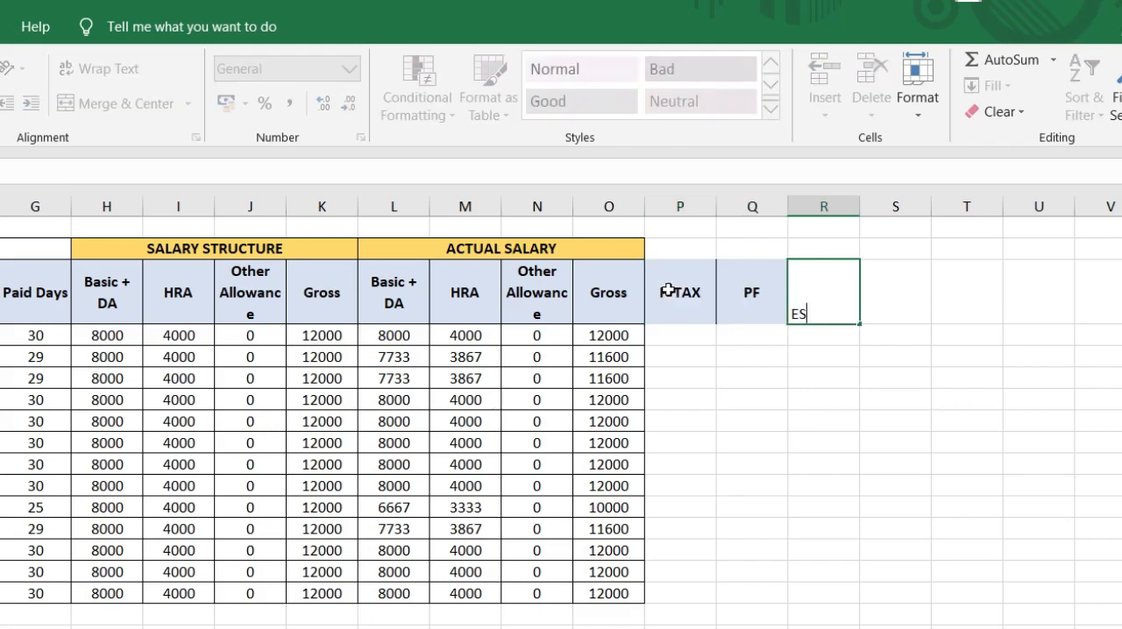
pyautogui.write('IC')
pyautogui.press('Tab')
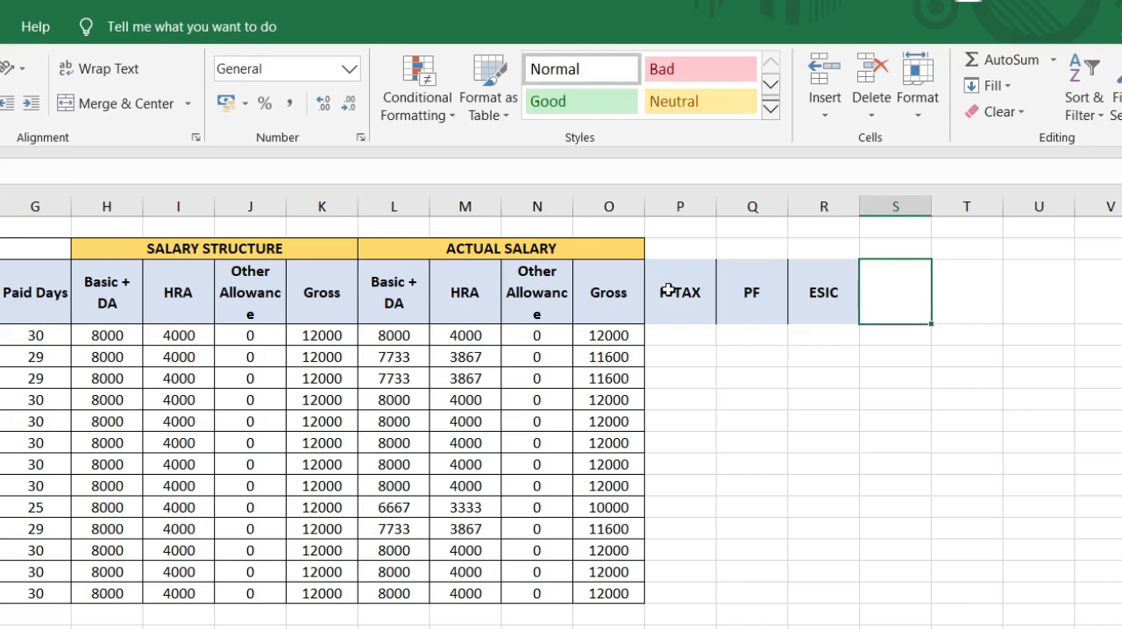
pyautogui.write('TOTAL ')
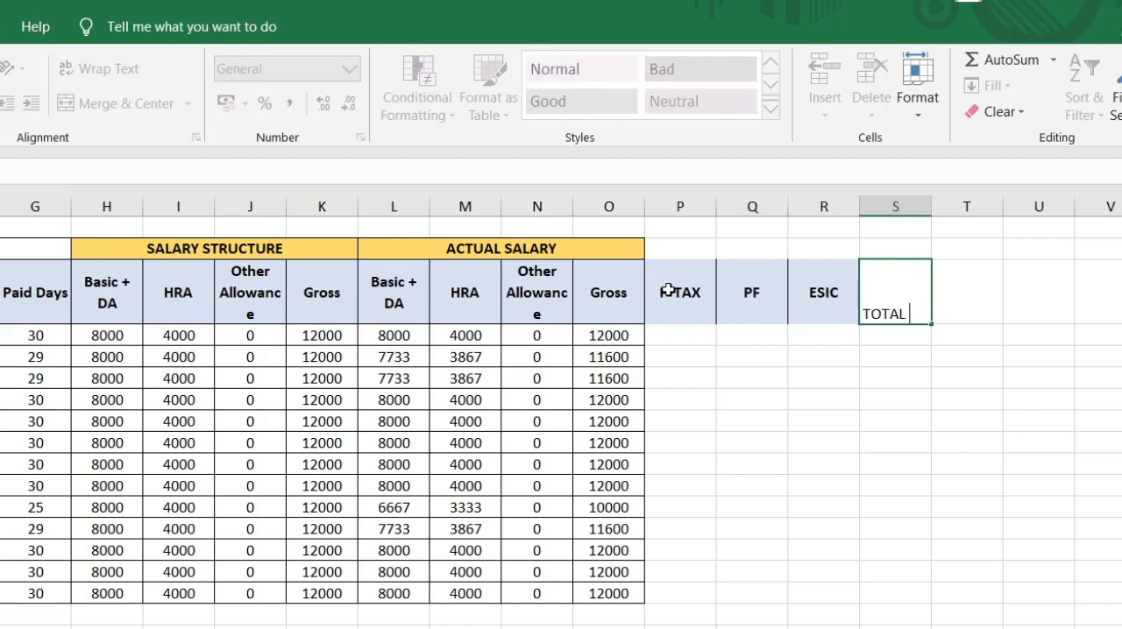
pyautogui.write('DEDUCTION')
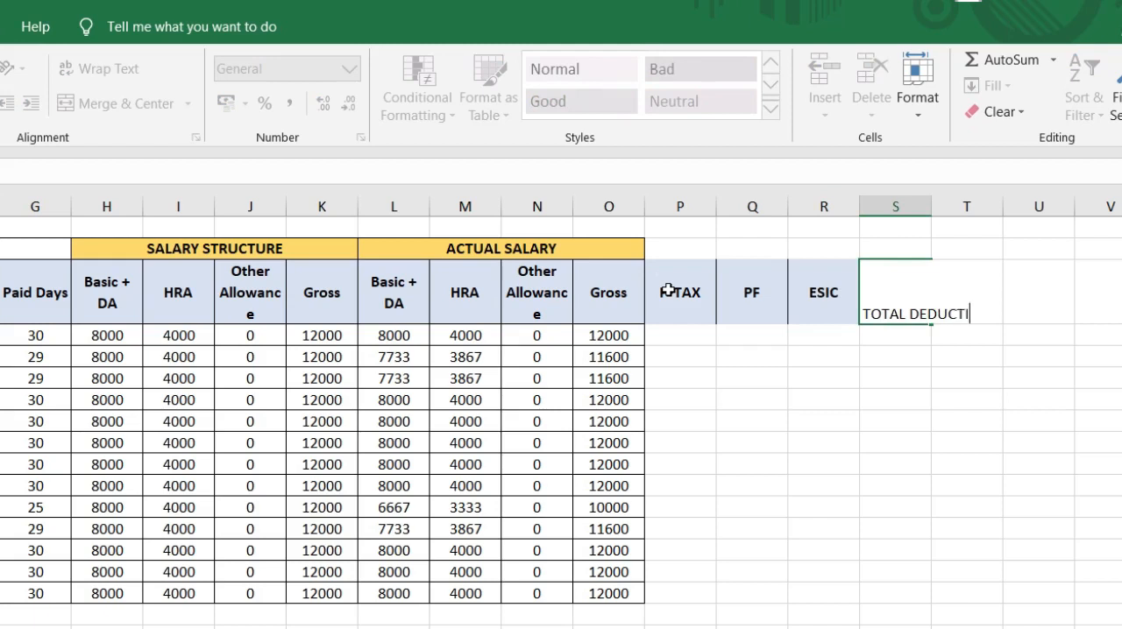
pyautogui.press('Return')
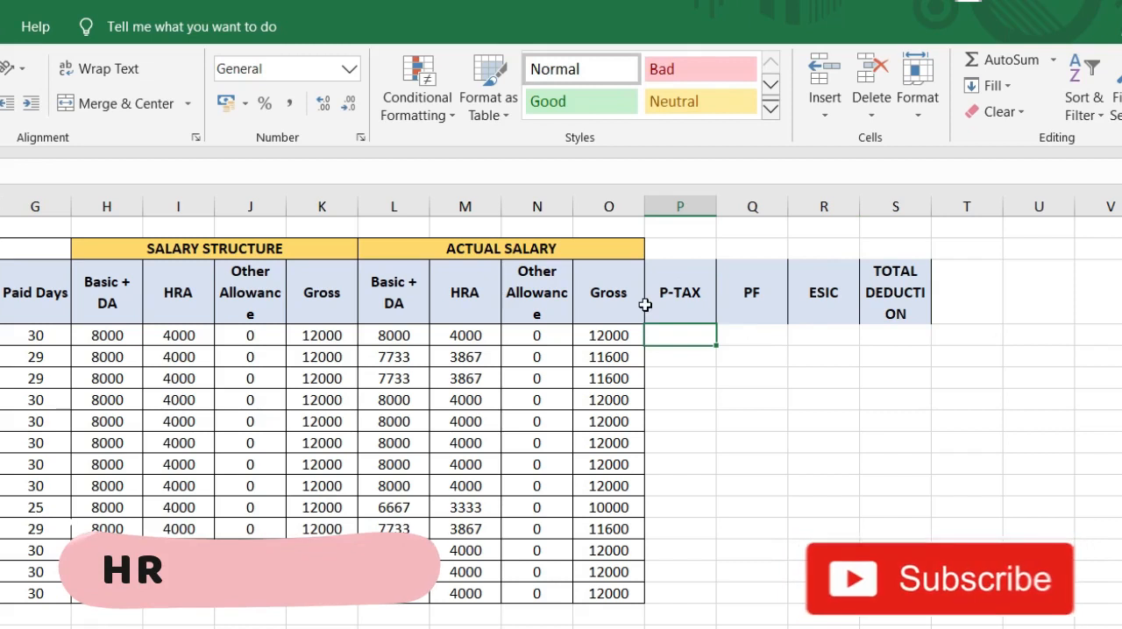
# Step: Copy the merged ACTUAL SALARY heading to P2:S2 and retitle the copy STATUTORY
pyautogui.click(589, 248)
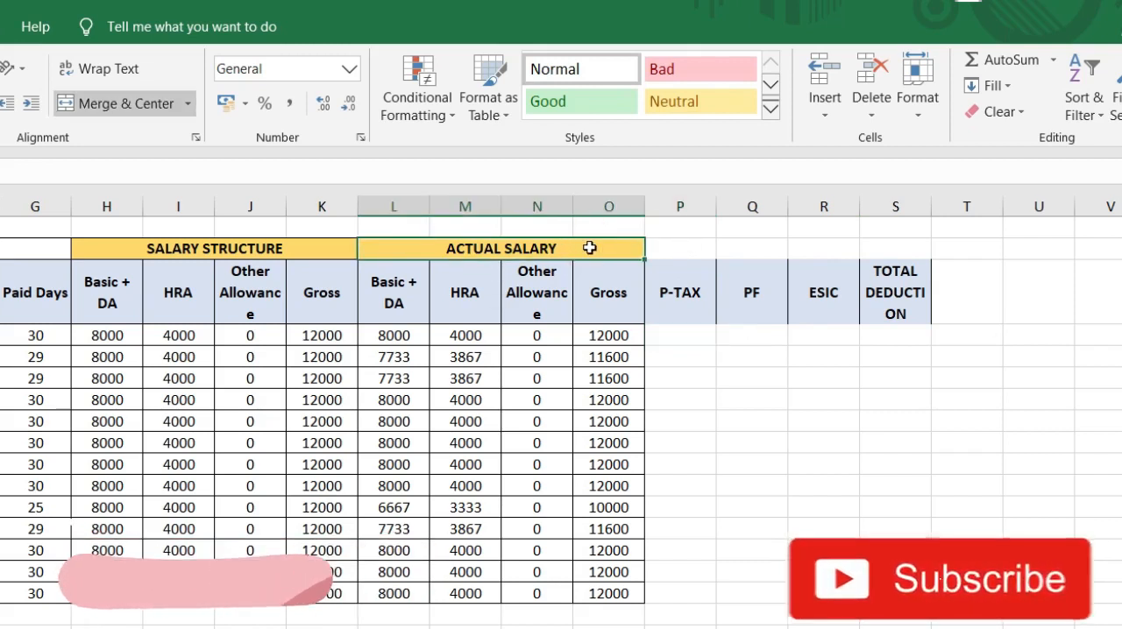
pyautogui.hotkey('ctrl', 'c')
pyautogui.press('Right')
pyautogui.hotkey('ctrl', 'v')
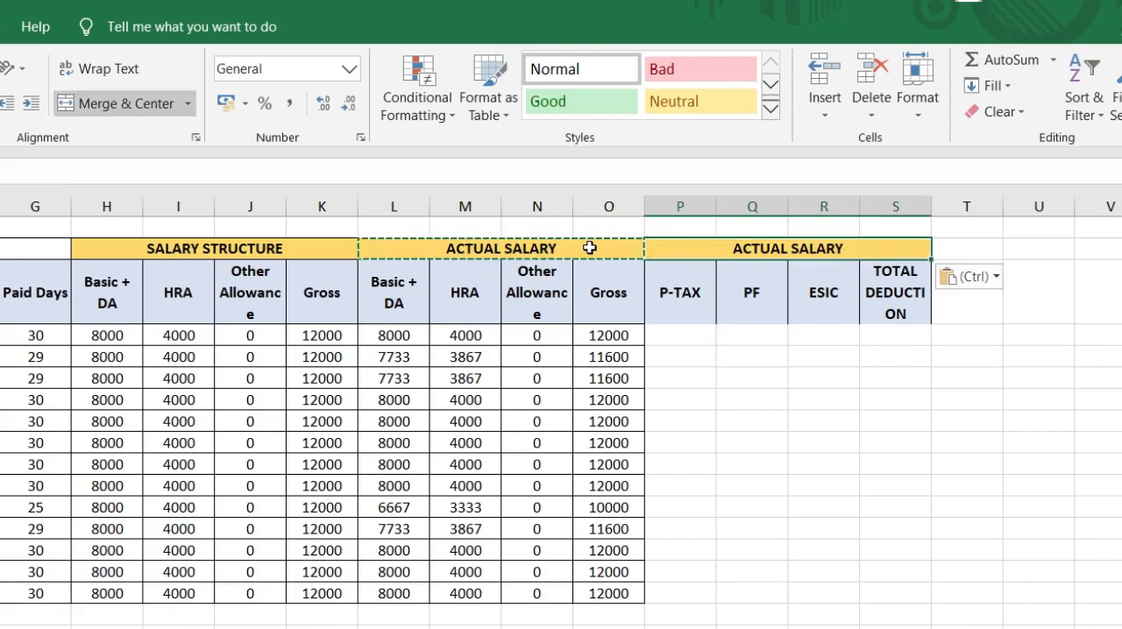
pyautogui.doubleClick(832, 248)
pyautogui.moveTo(832, 248); pyautogui.dragTo(701, 249)
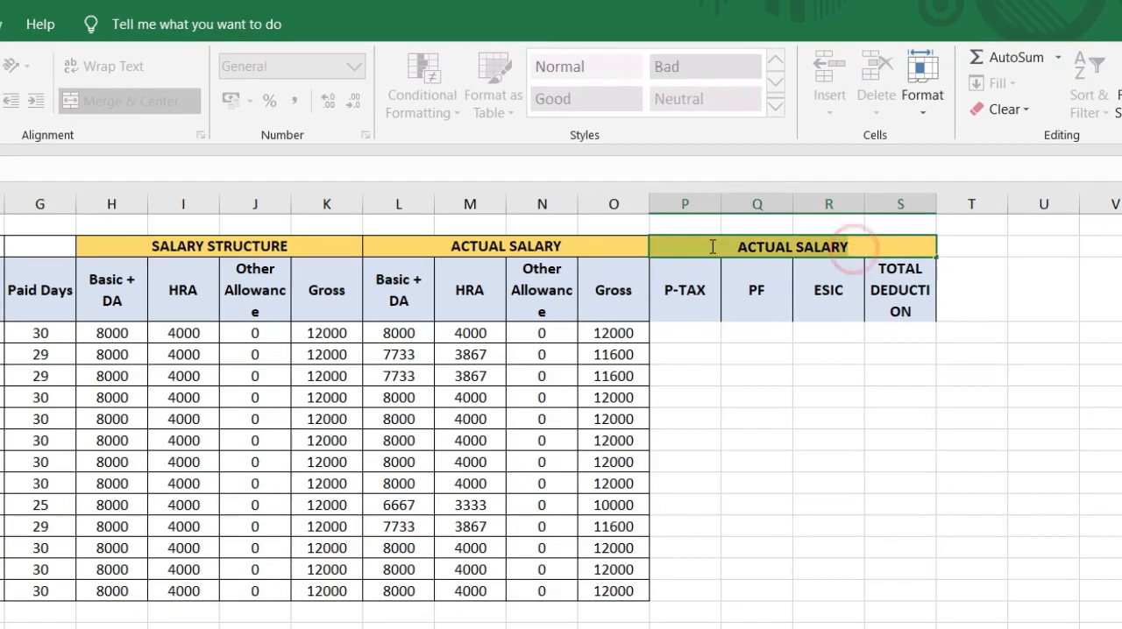
pyautogui.write('STA')
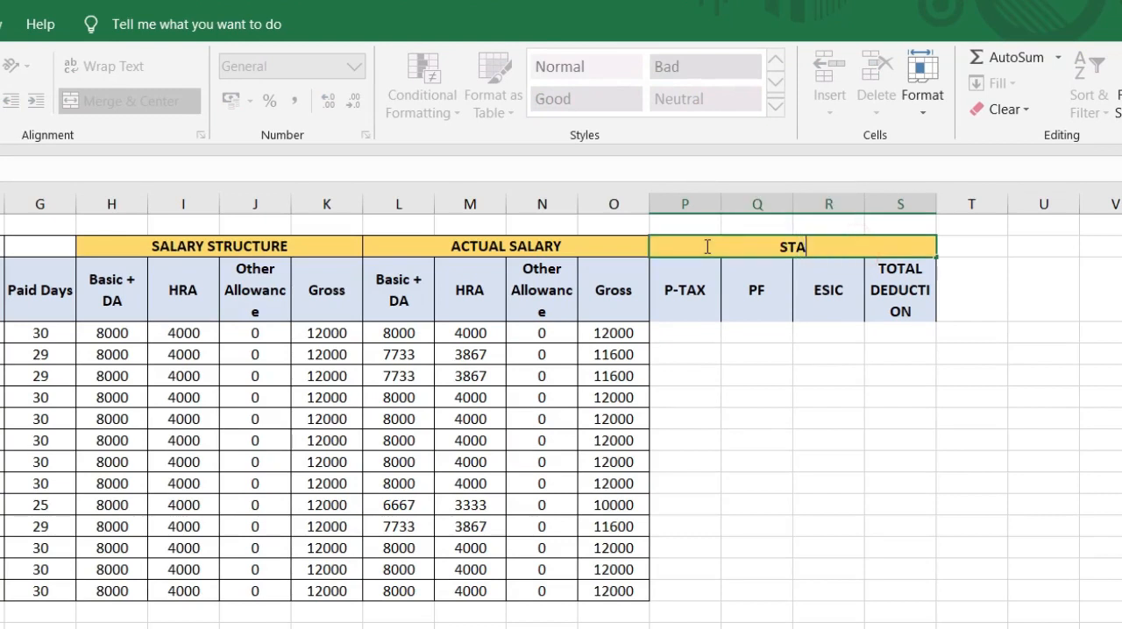
pyautogui.write('TUTORY')
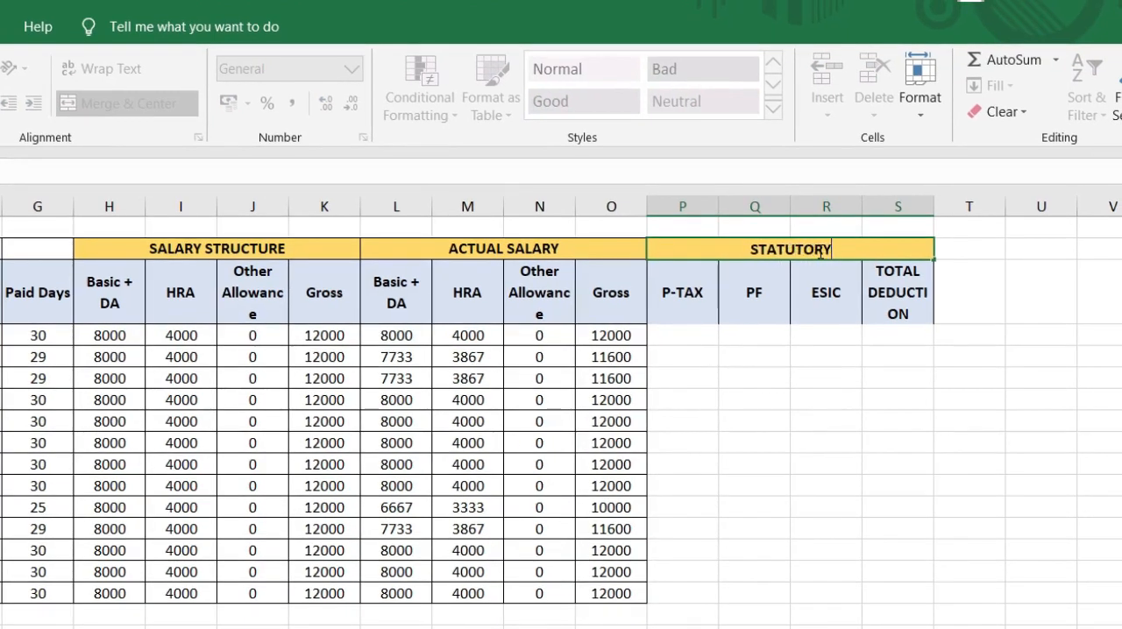
pyautogui.press('Return')
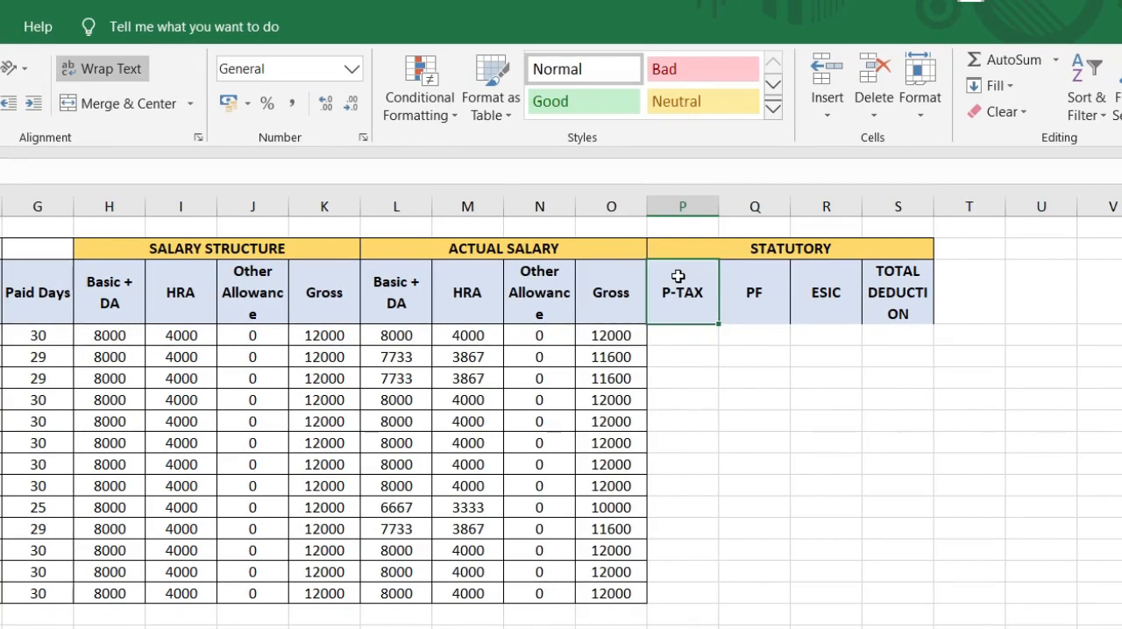
# Step: Apply all borders and centre alignment to the statutory deductions block P3:S16
pyautogui.moveTo(669, 281); pyautogui.dragTo(909, 595)
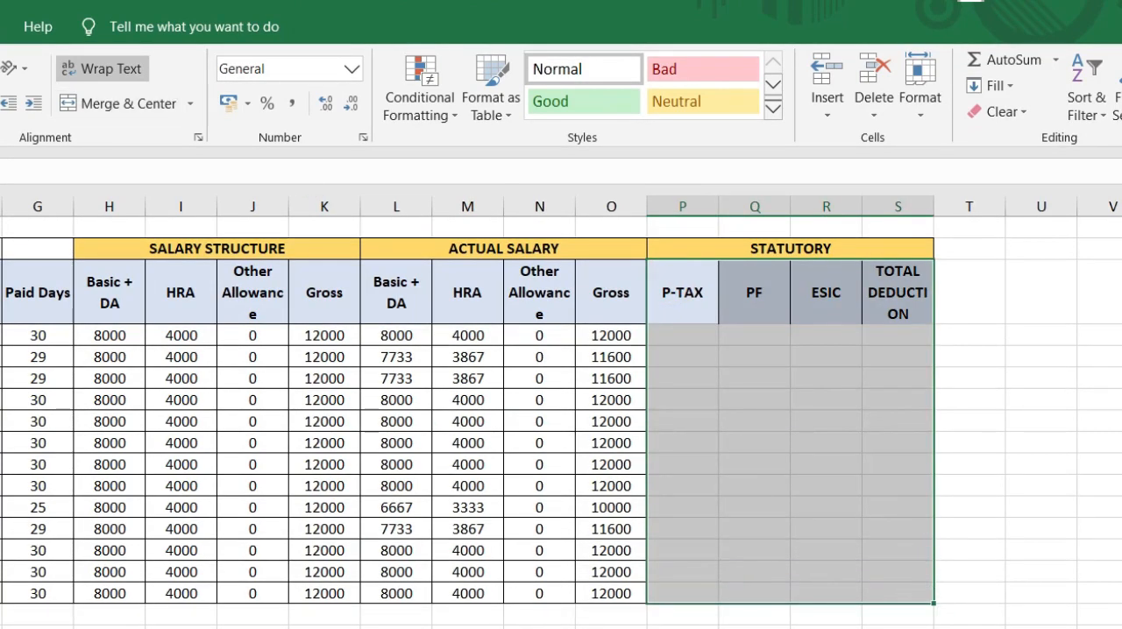
pyautogui.click(0, 104)
pyautogui.click(0, 103)
pyautogui.click(0, 103)
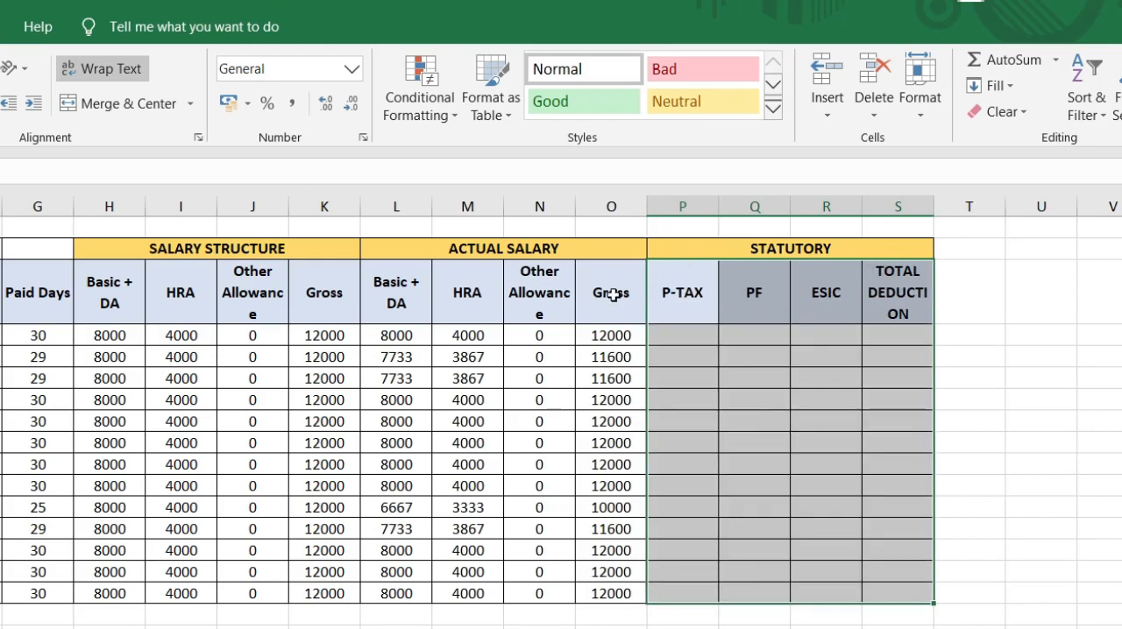
# Step: Begin the P-TAX formula in P4 with =IF((O4)<10001,0, so that gross pay up to 10000 carries no tax
pyautogui.click(699, 335)
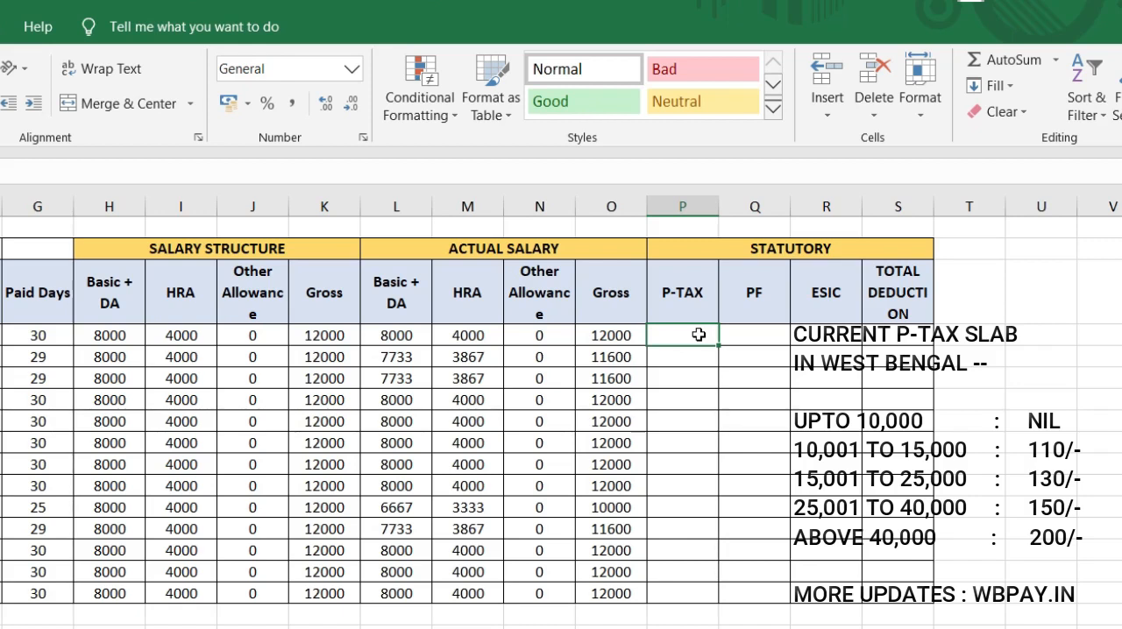
pyautogui.write('=')
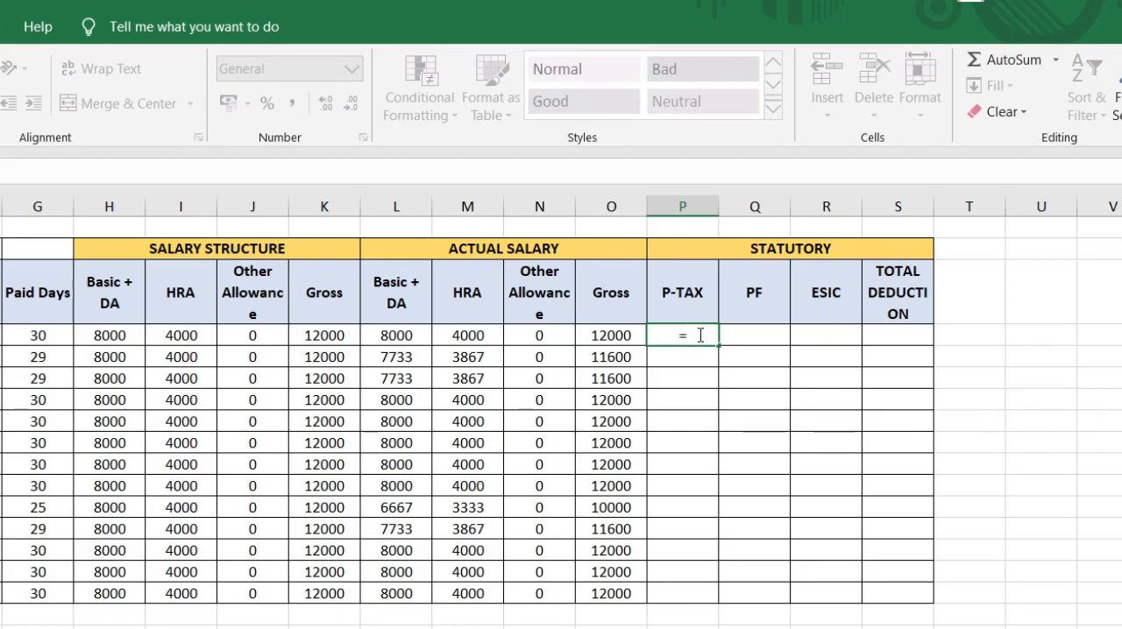
pyautogui.write('IF')
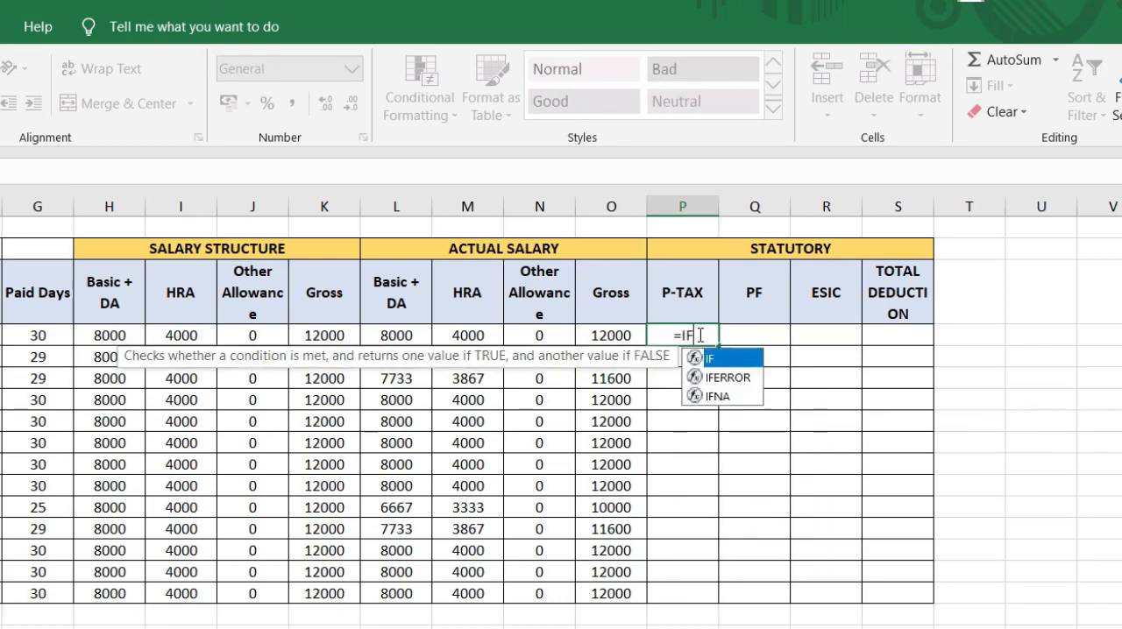
pyautogui.write('(')
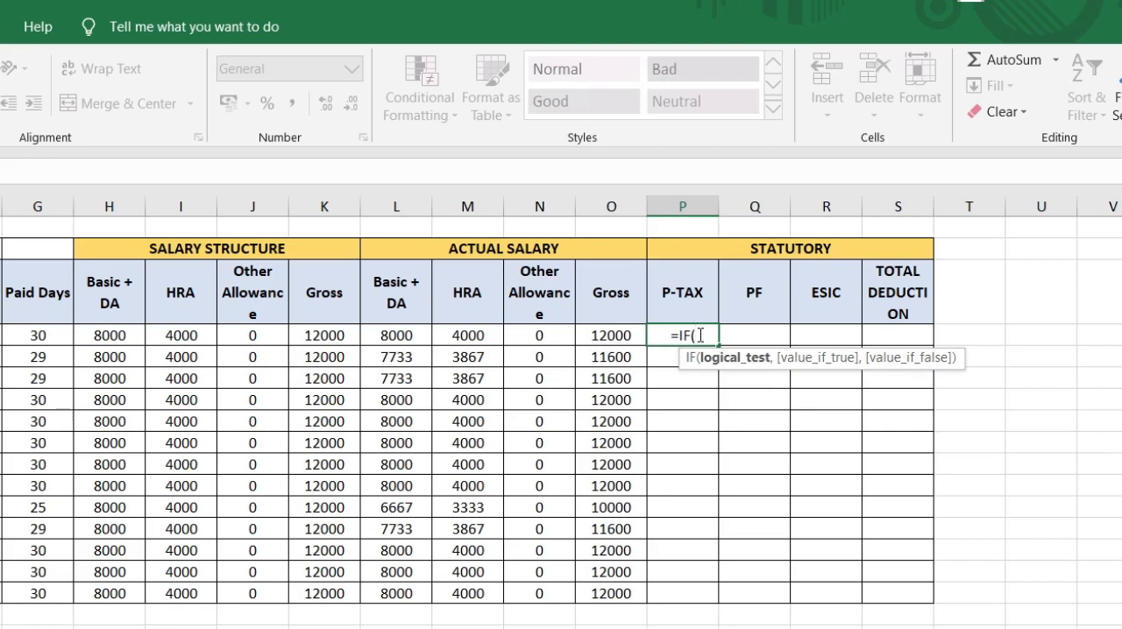
pyautogui.click(611, 335)
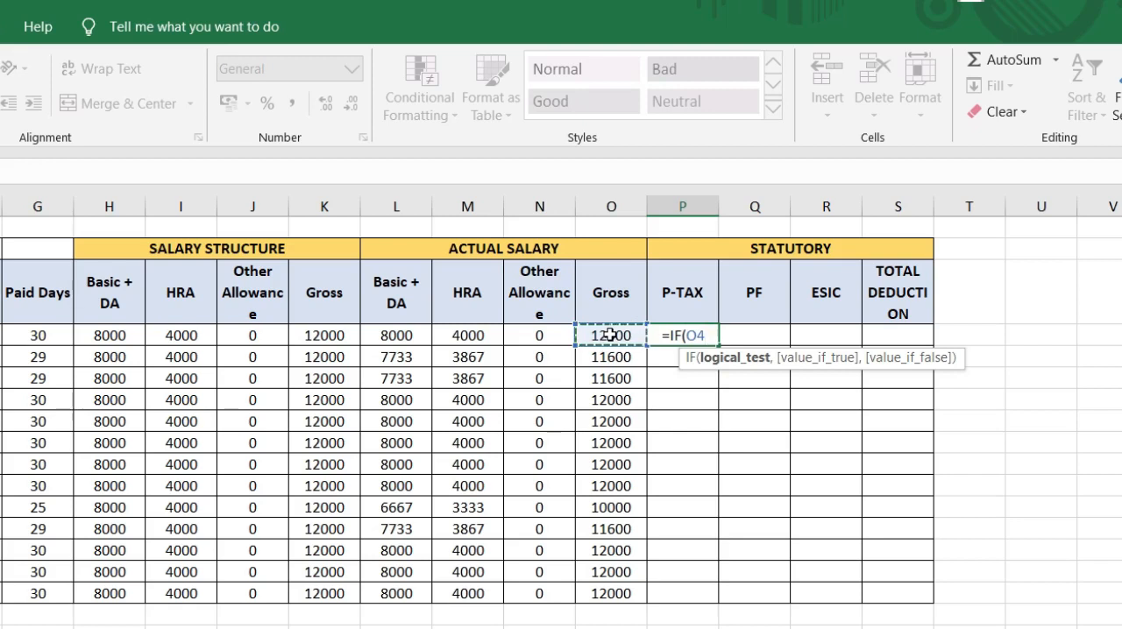
pyautogui.click(686, 336)
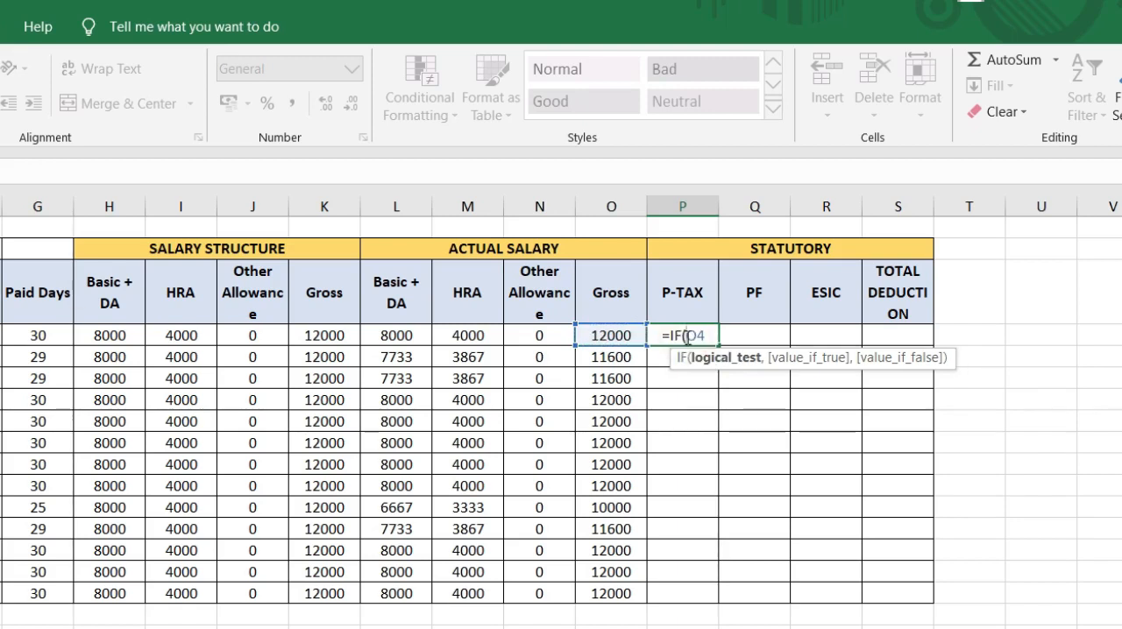
pyautogui.write('(')
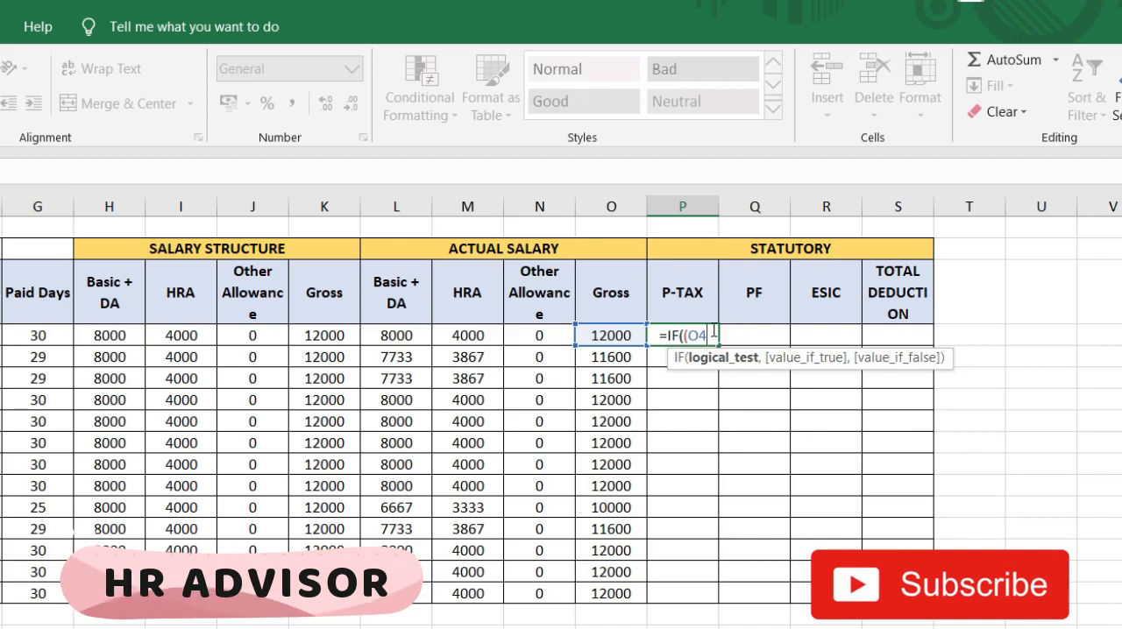
pyautogui.write(')<')
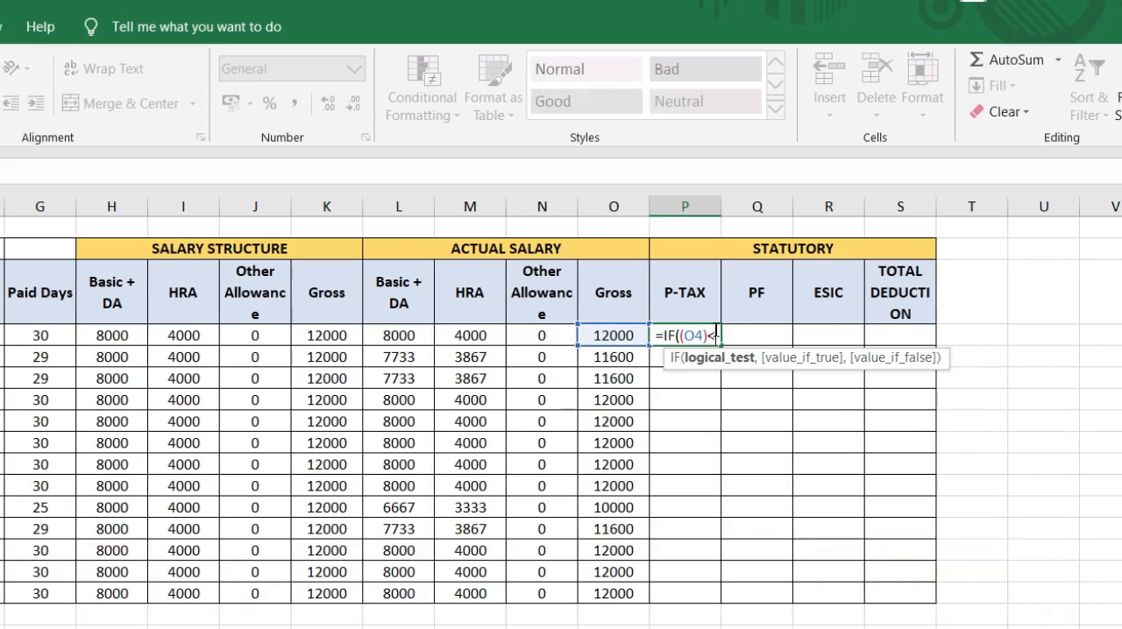
pyautogui.write('1000')
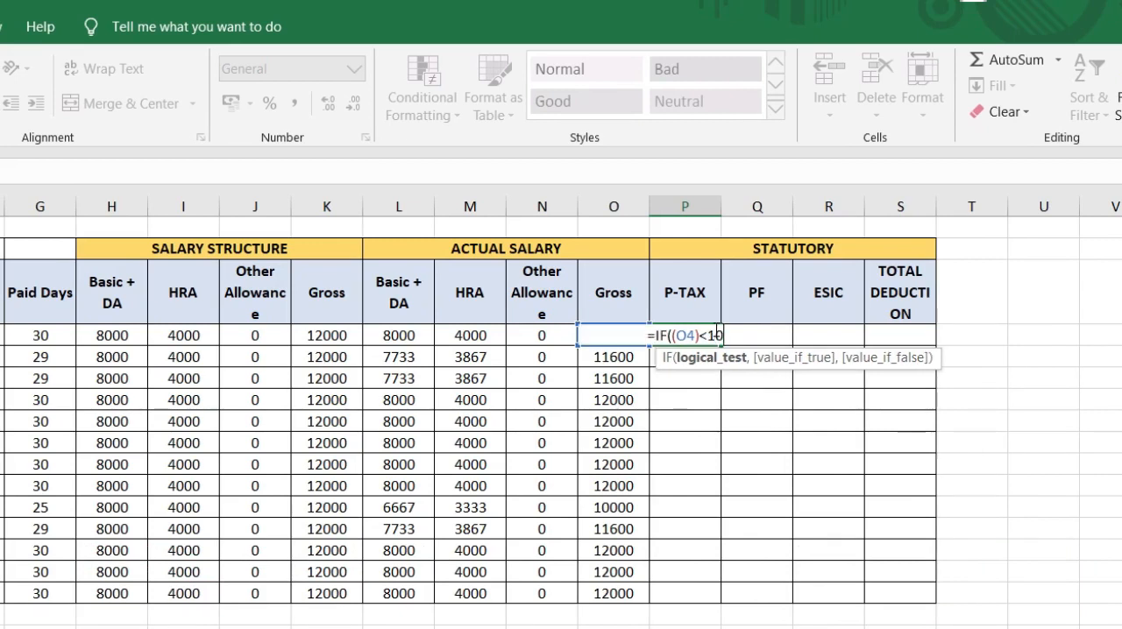
pyautogui.write('001')
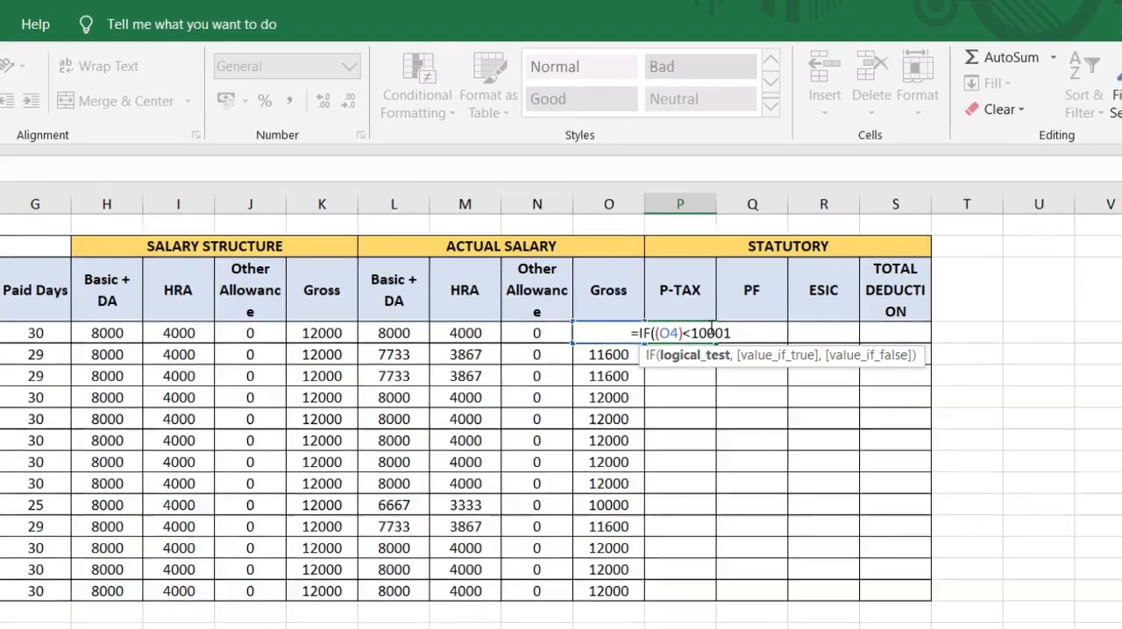
pyautogui.write(',0,')
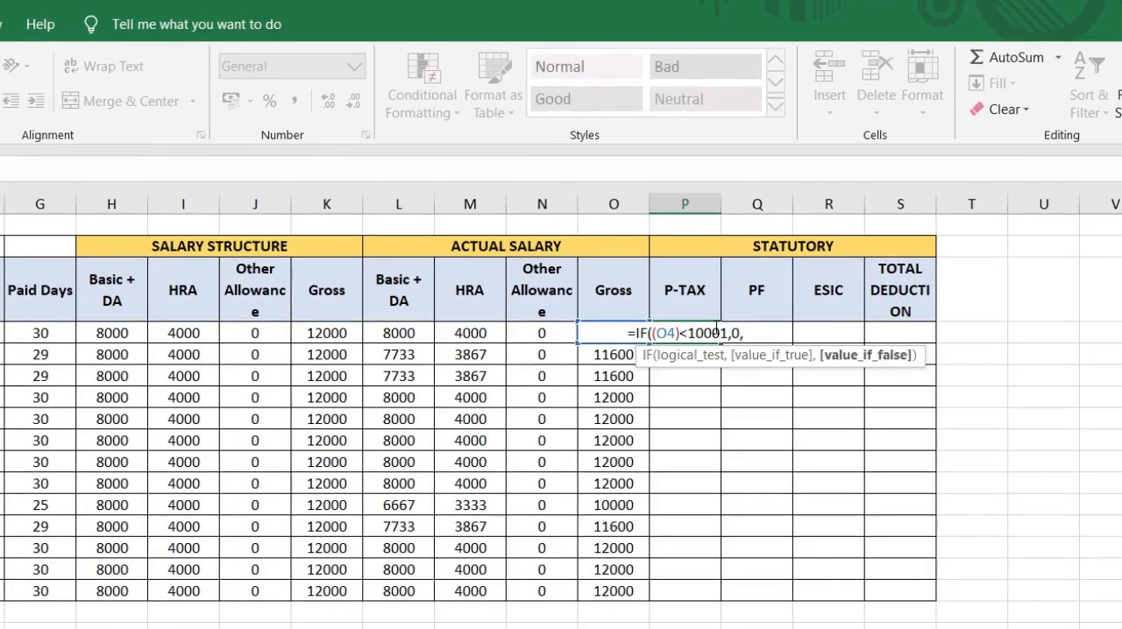
pyautogui.write('IF')
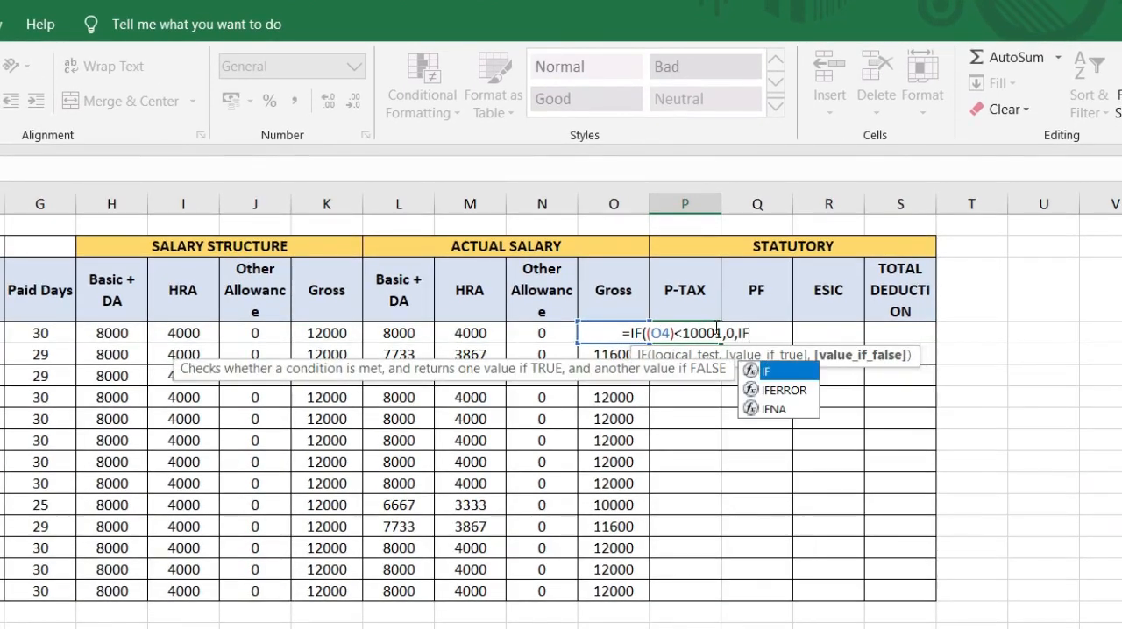
pyautogui.write('((')
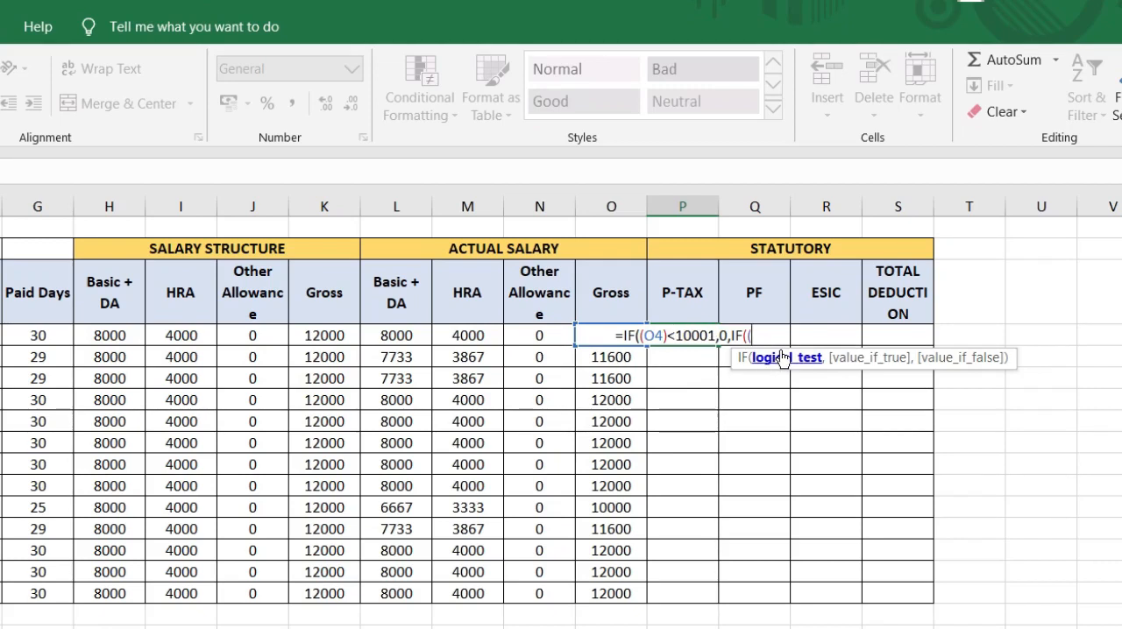
pyautogui.write('O4')
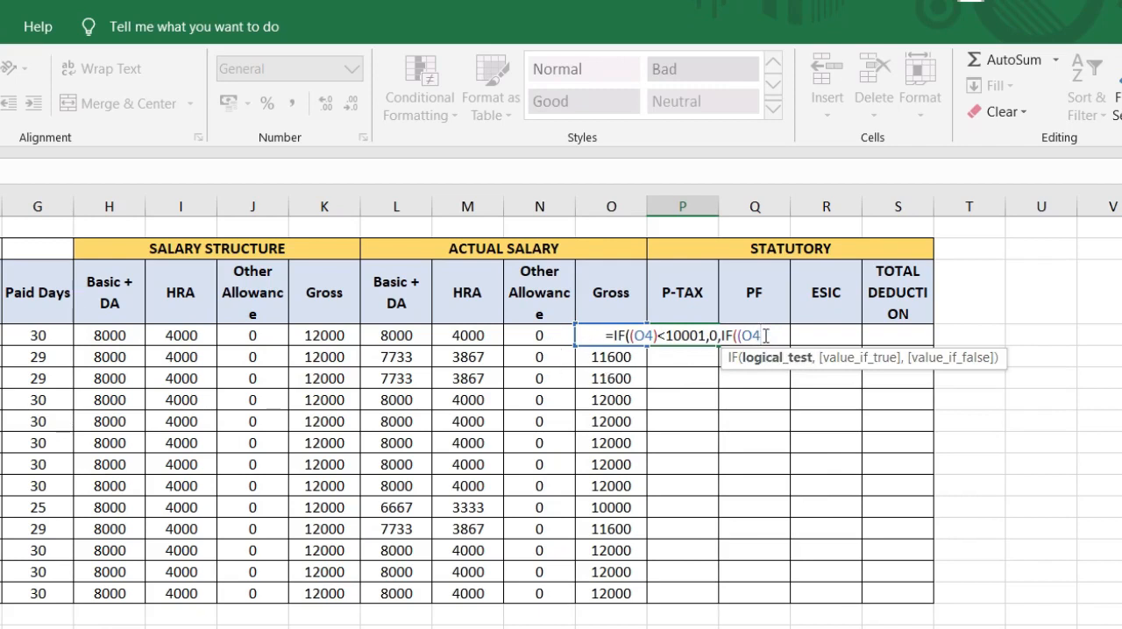
pyautogui.write(')<')
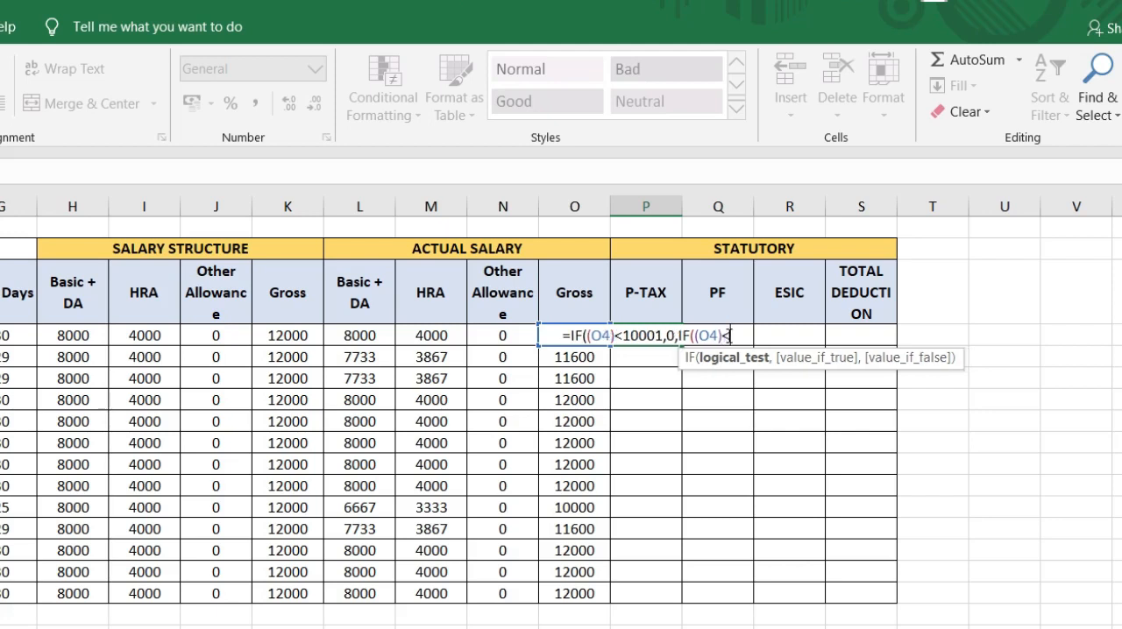
pyautogui.write('15000')
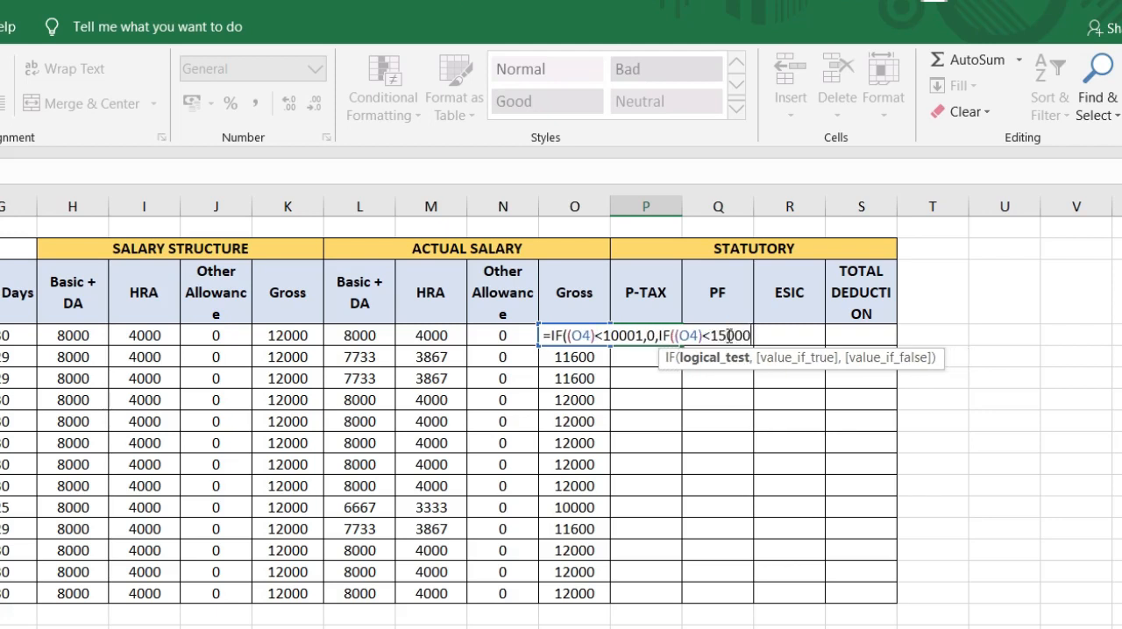
# Step: Complete the P4 formula with the nested IF((O4)<15001,110,200)) and fill it down the P-TAX column to P16
pyautogui.press('BackSpace')
pyautogui.write('1,110,')
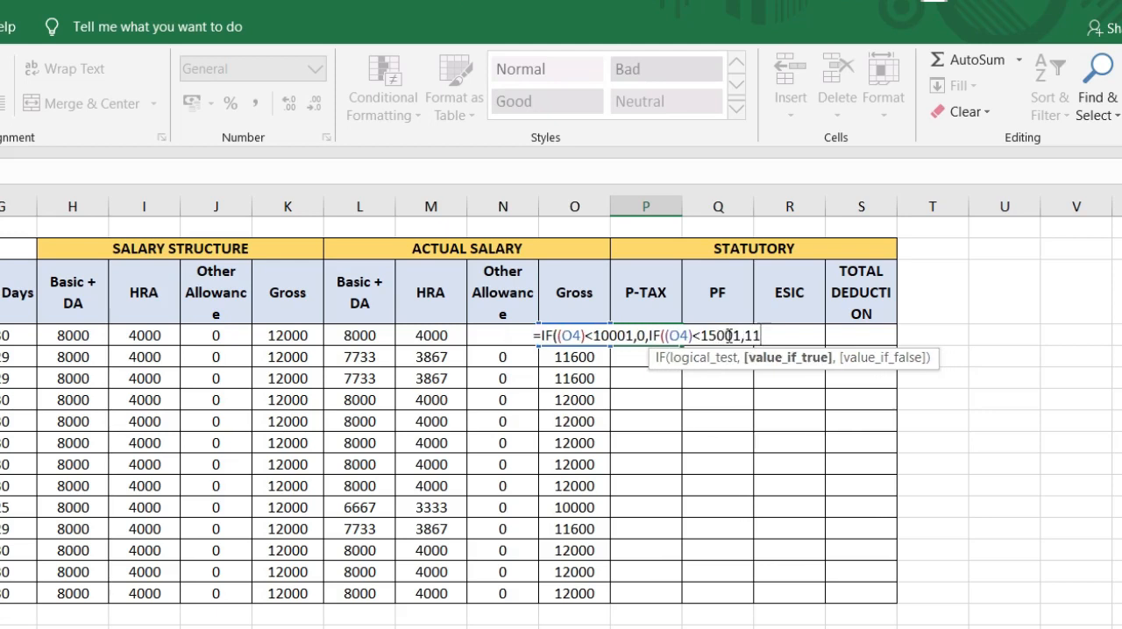
pyautogui.write('2')
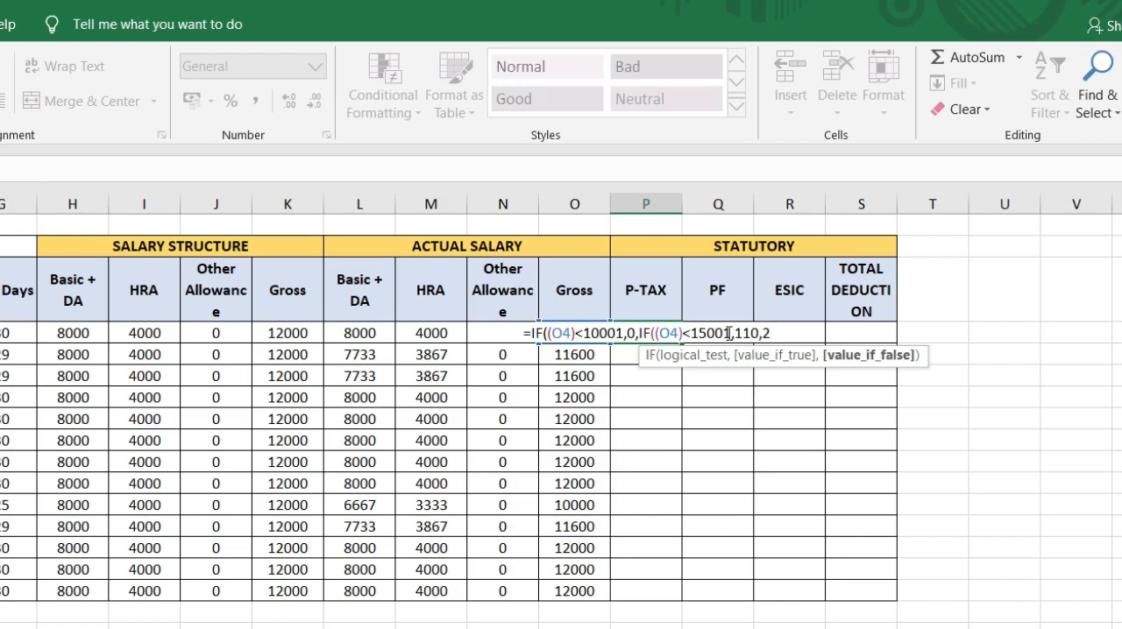
pyautogui.write('00')
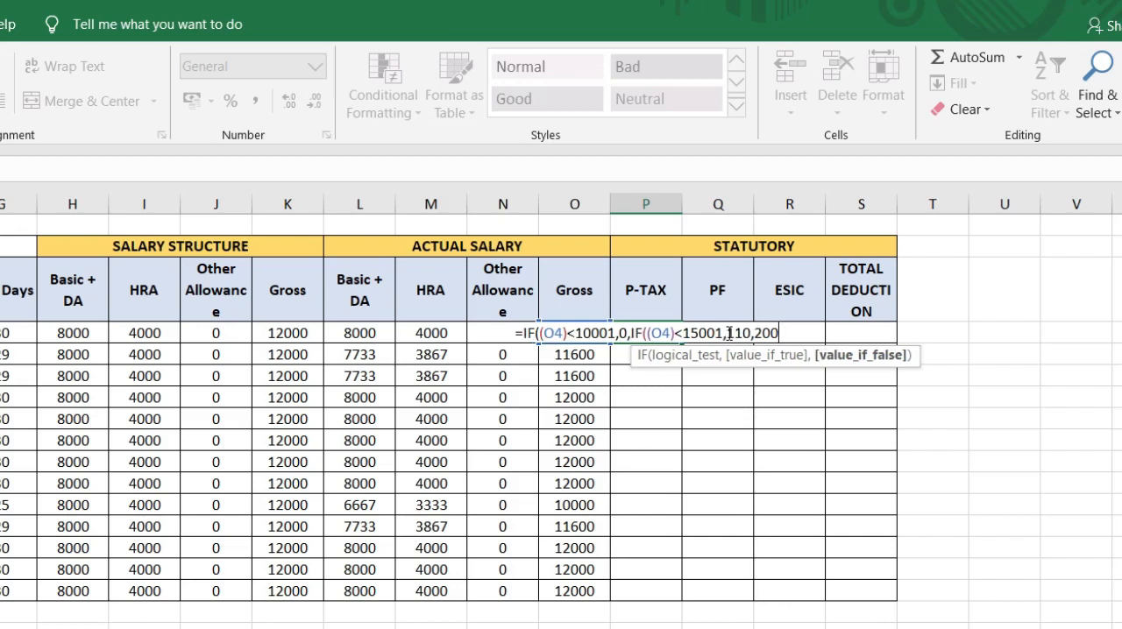
pyautogui.write('))')
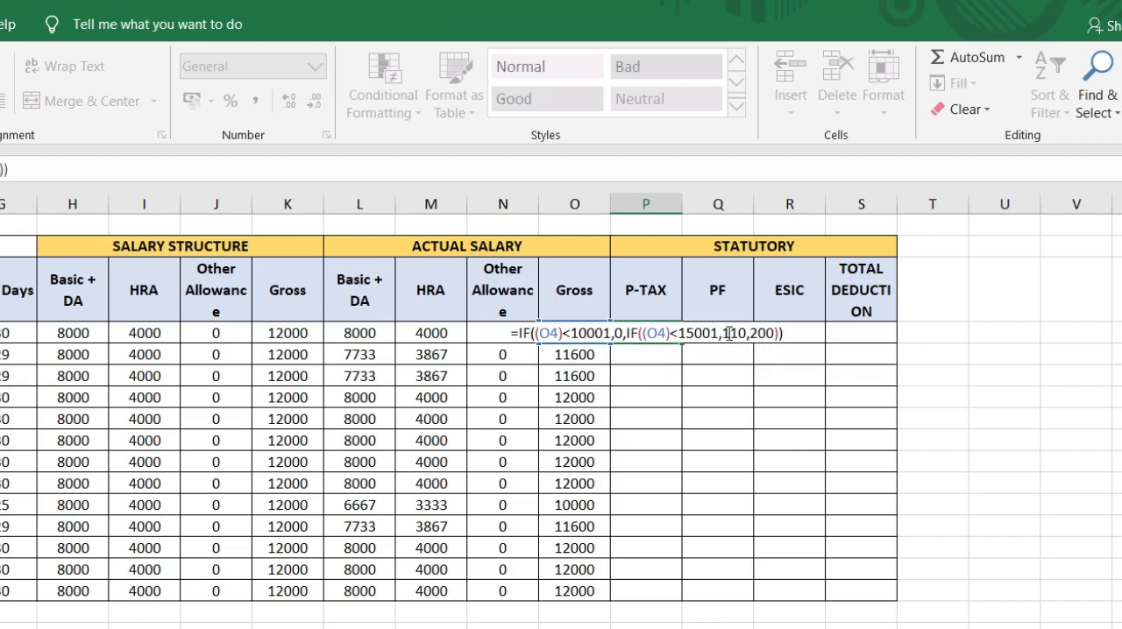
pyautogui.press('Return')
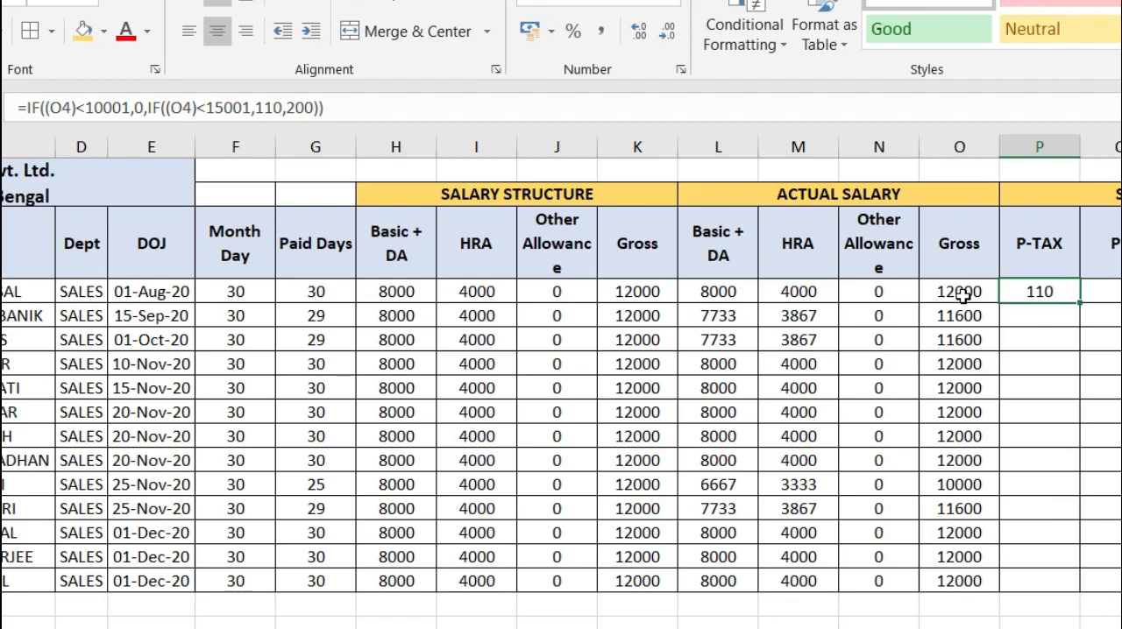
pyautogui.doubleClick(1080, 302)
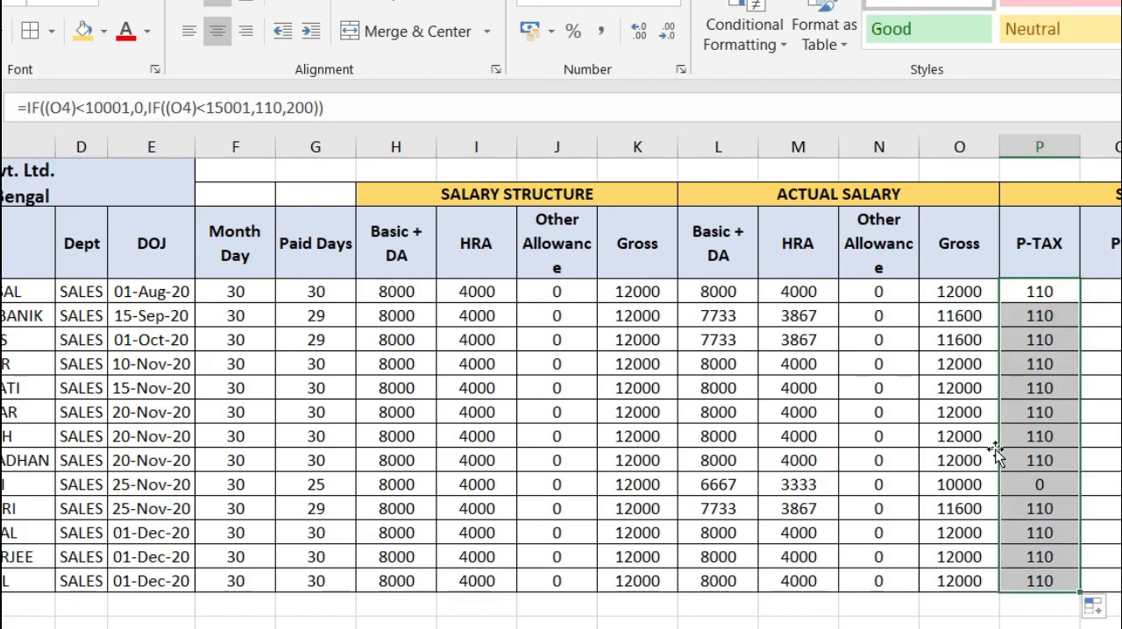
pyautogui.click(1034, 480)
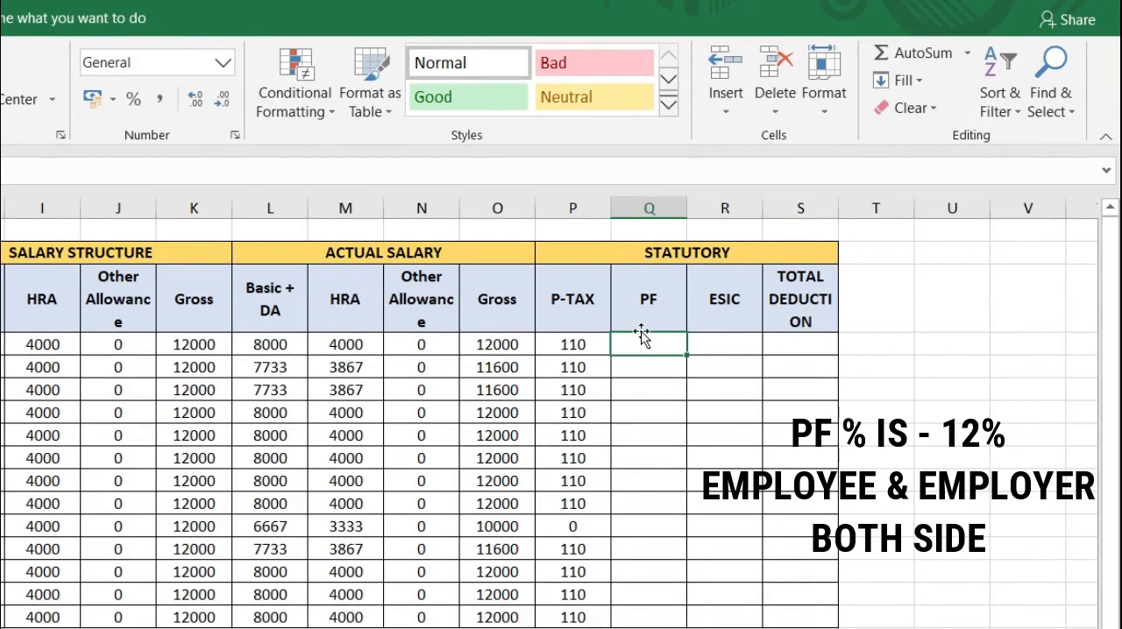
# Step: Calculate PF in Q4 with =ROUND(L4*12%,0) and fill the formula down the PF column to Q16
pyautogui.write('=ROIUND')
pyautogui.press('BackSpace')
pyautogui.press('BackSpace')
pyautogui.press('BackSpace')
pyautogui.press('BackSpace')
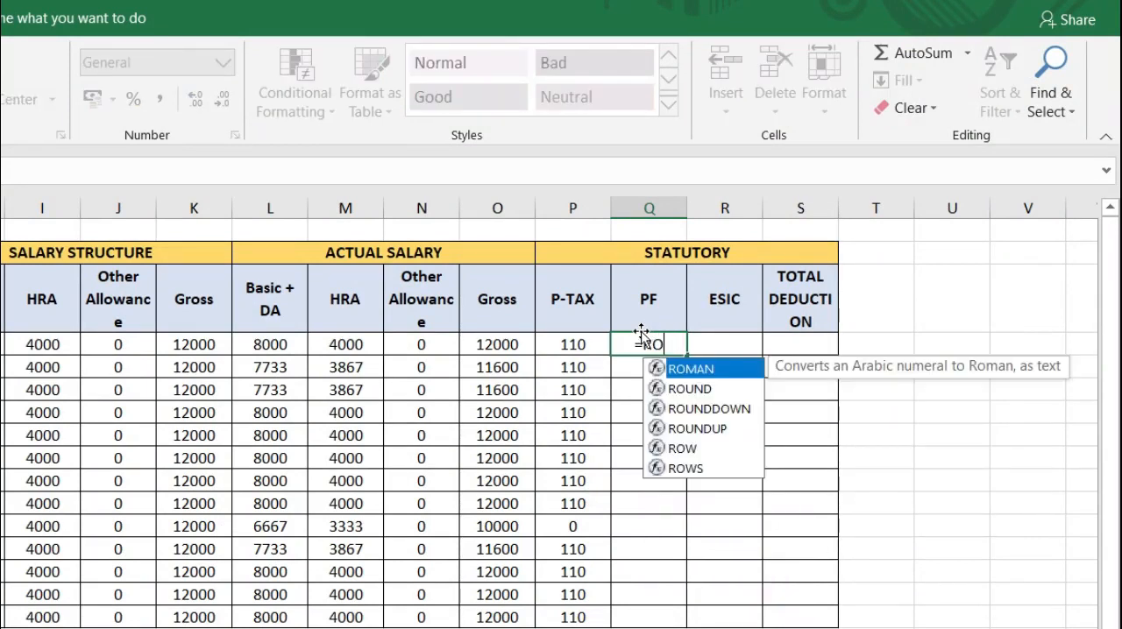
pyautogui.write('UND')
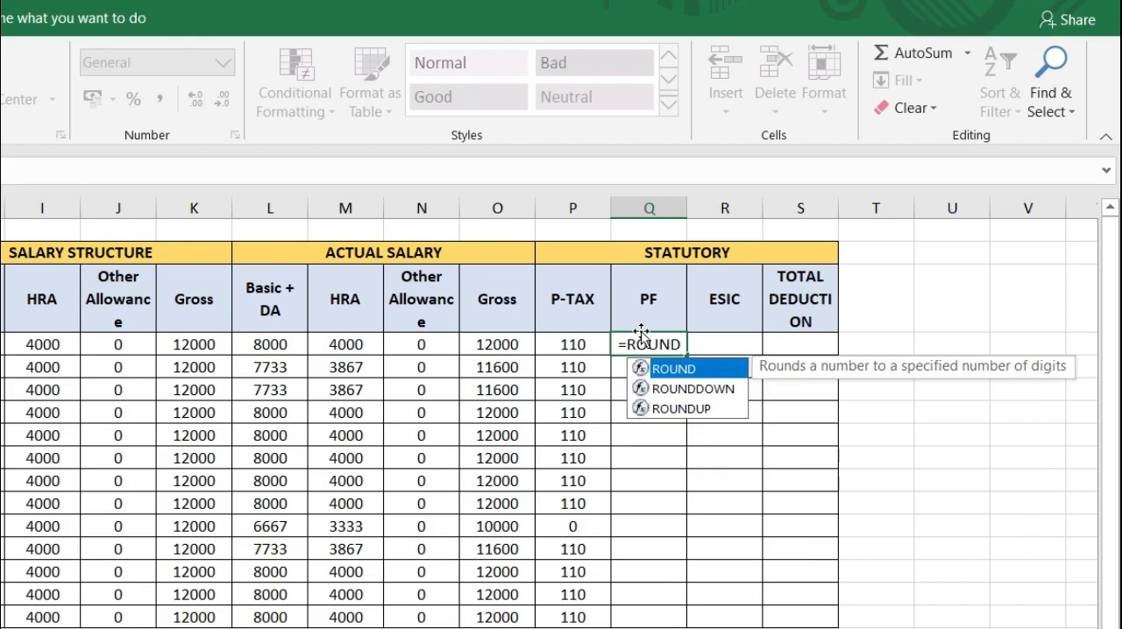
pyautogui.write('(')
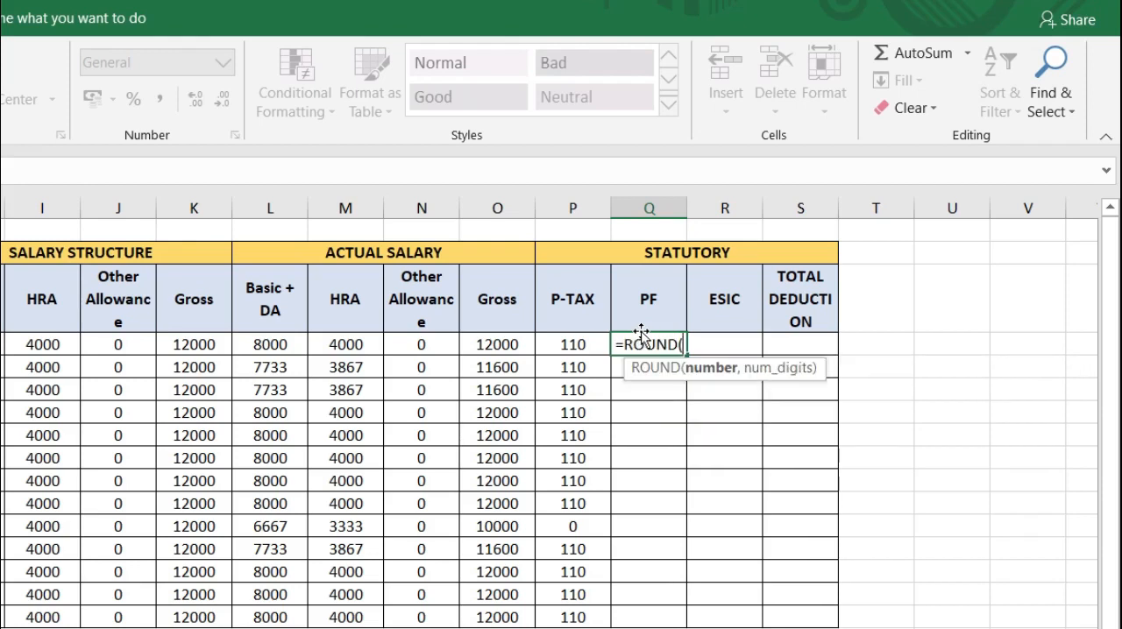
pyautogui.click(272, 343)
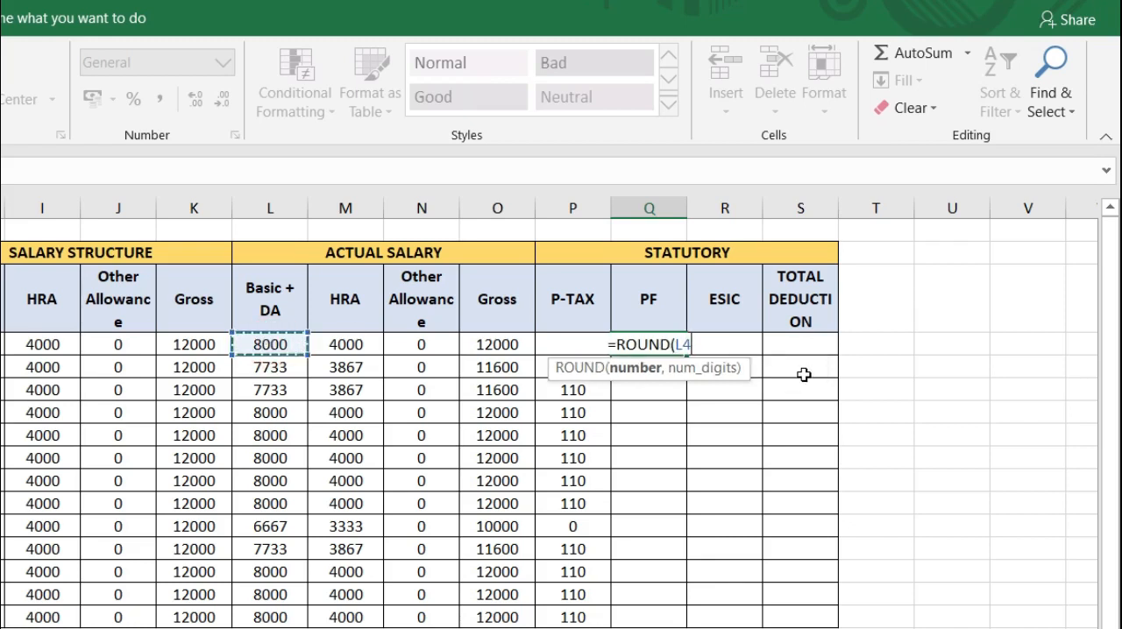
pyautogui.write('*')
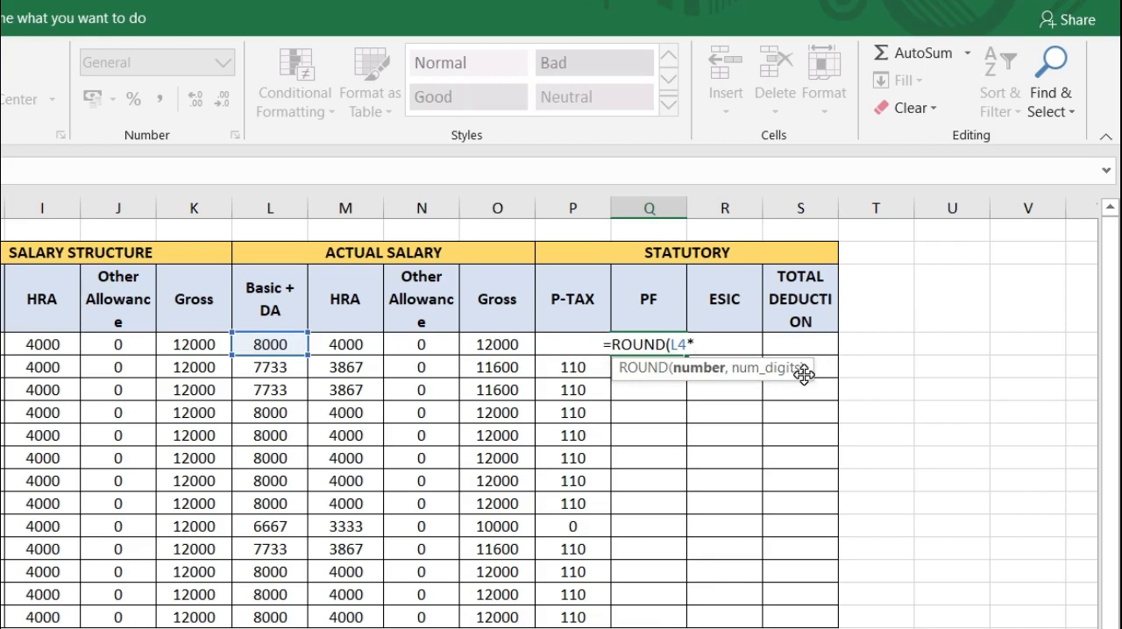
pyautogui.write('12')
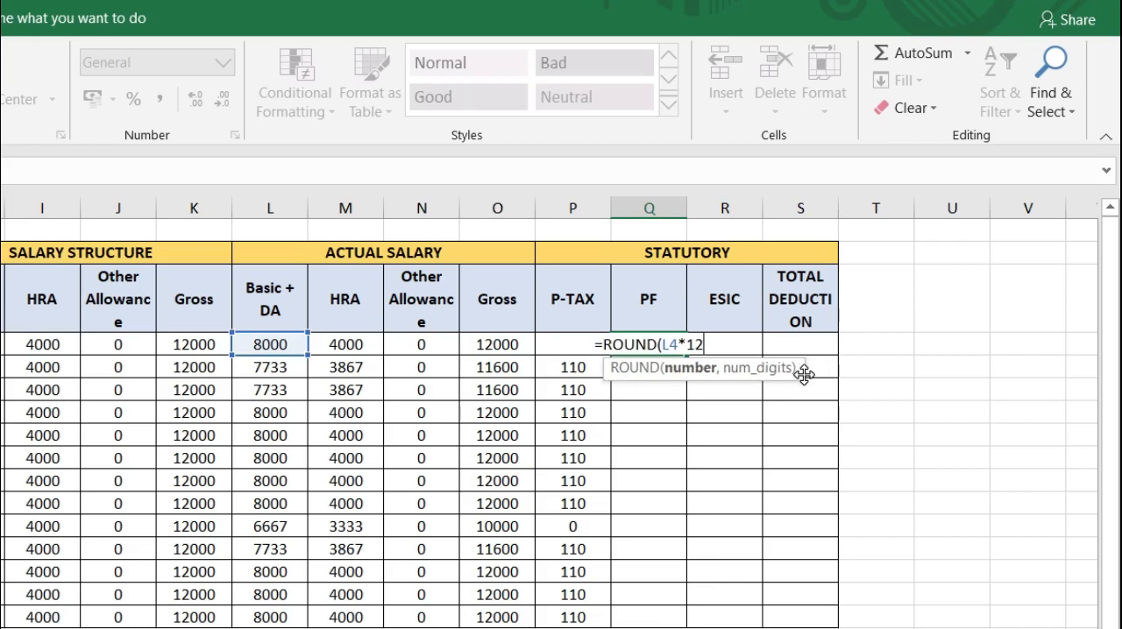
pyautogui.write('%,')
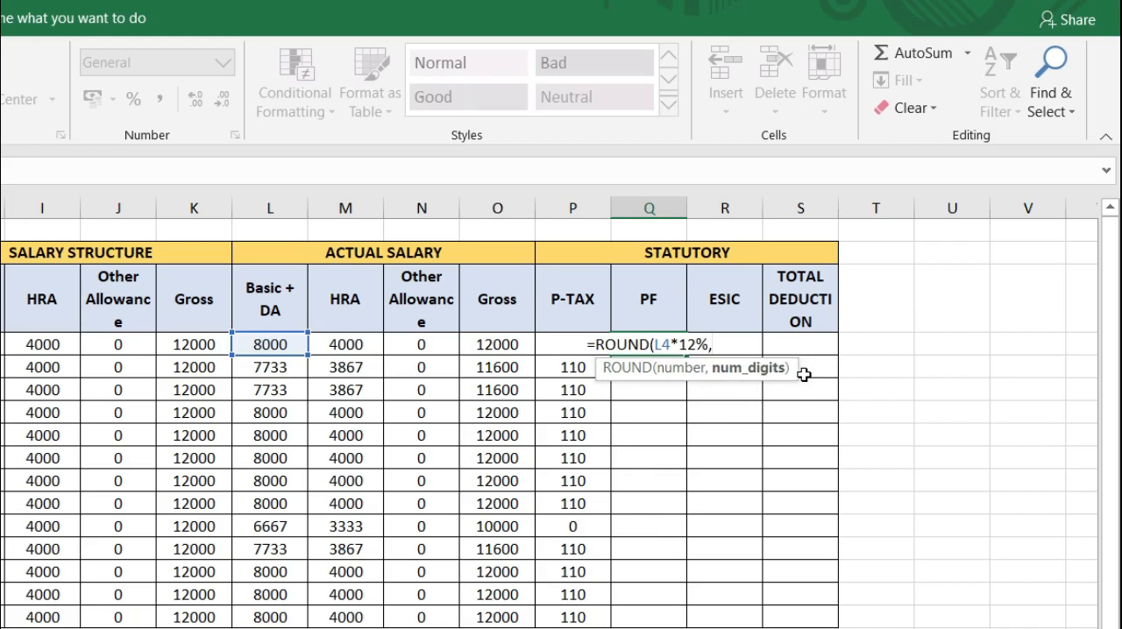
pyautogui.write('0)')
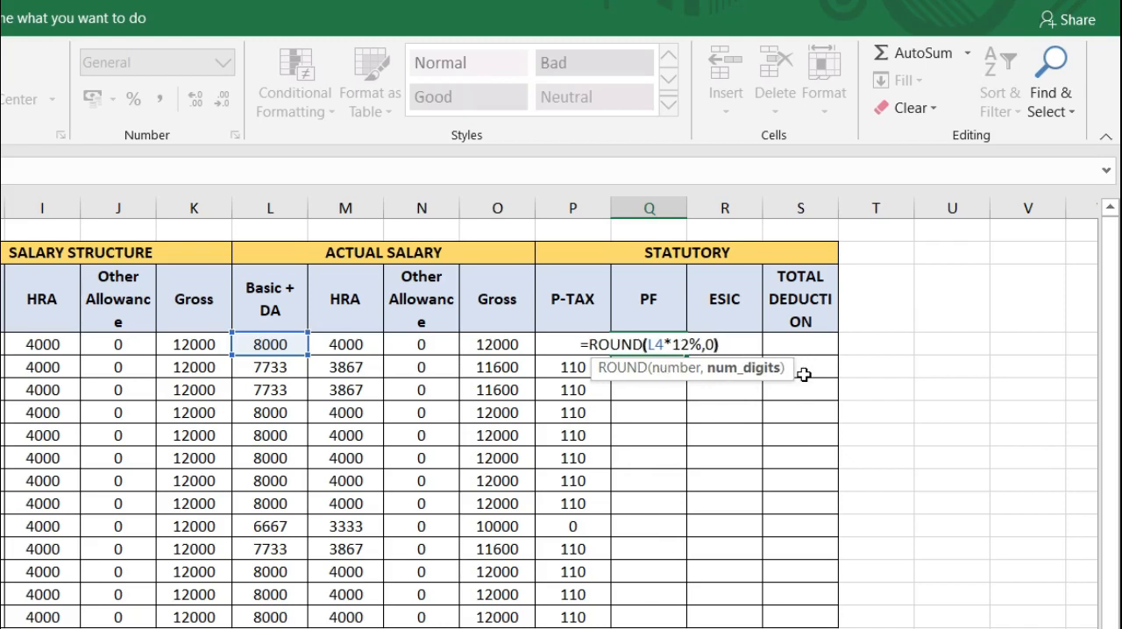
pyautogui.press('Return')
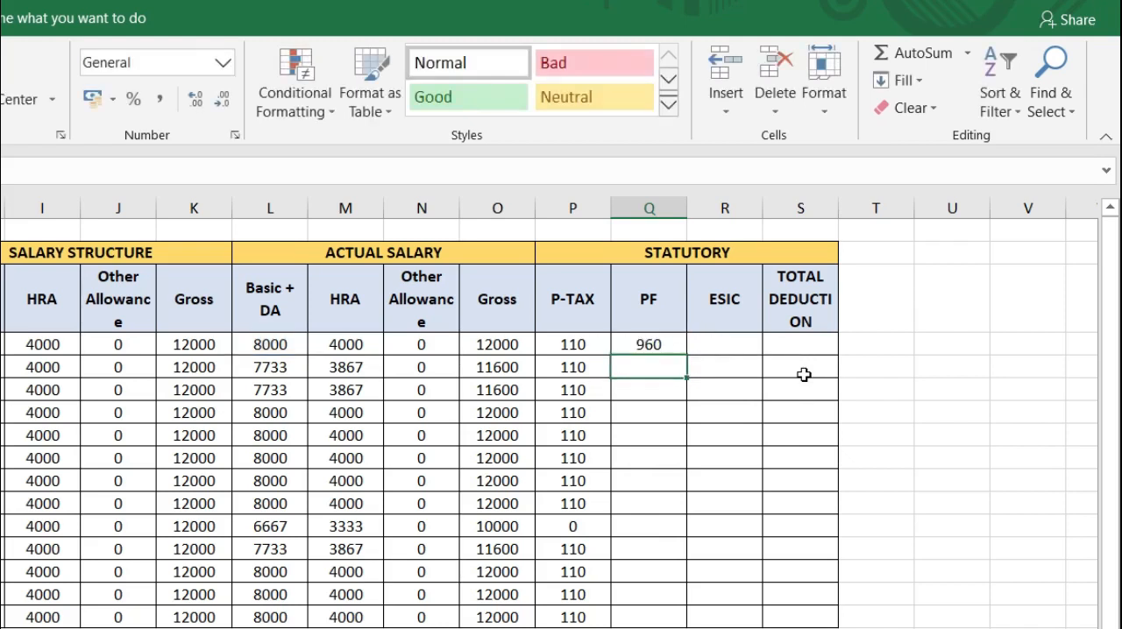
pyautogui.click(665, 346)
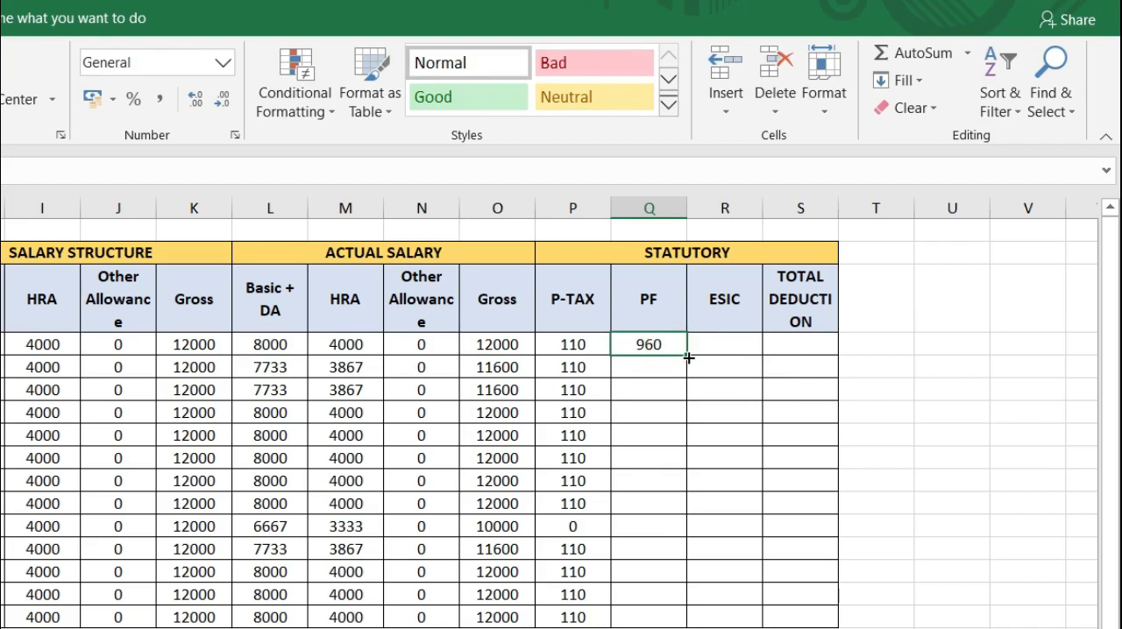
pyautogui.doubleClick(688, 358)
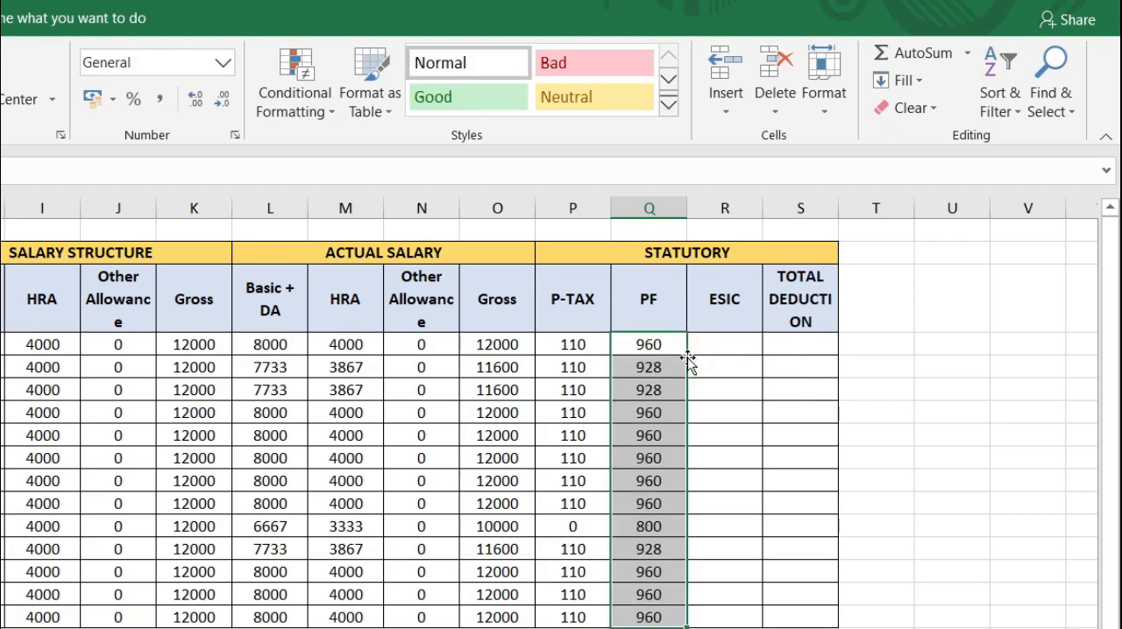
# Step: Calculate ESIC in R4 with =ROUNDUP(O4*.75%,0) and fill the formula down the ESIC column to R16
pyautogui.click(728, 341)
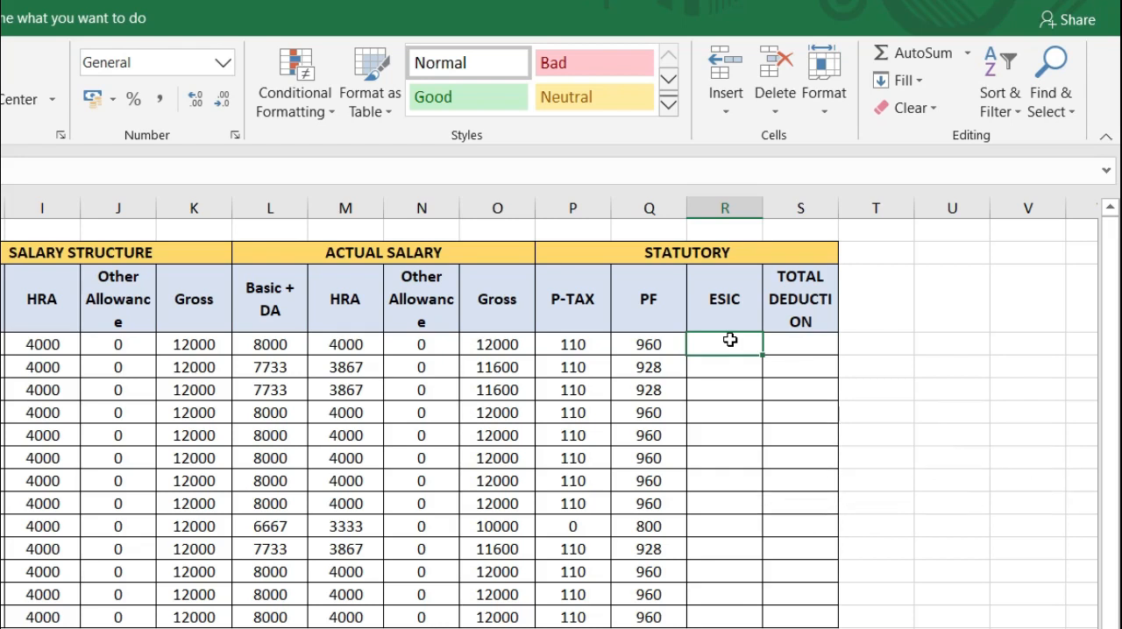
pyautogui.write('=ROU')
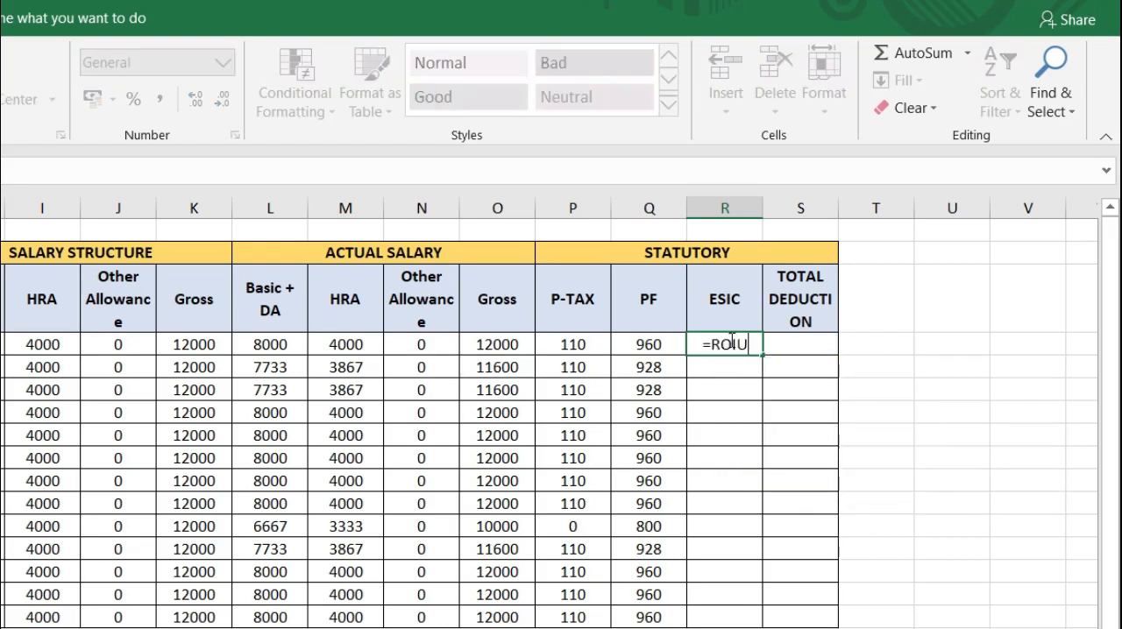
pyautogui.press('BackSpace')
pyautogui.press('BackSpace')
pyautogui.press('BackSpace')
pyautogui.press('BackSpace')
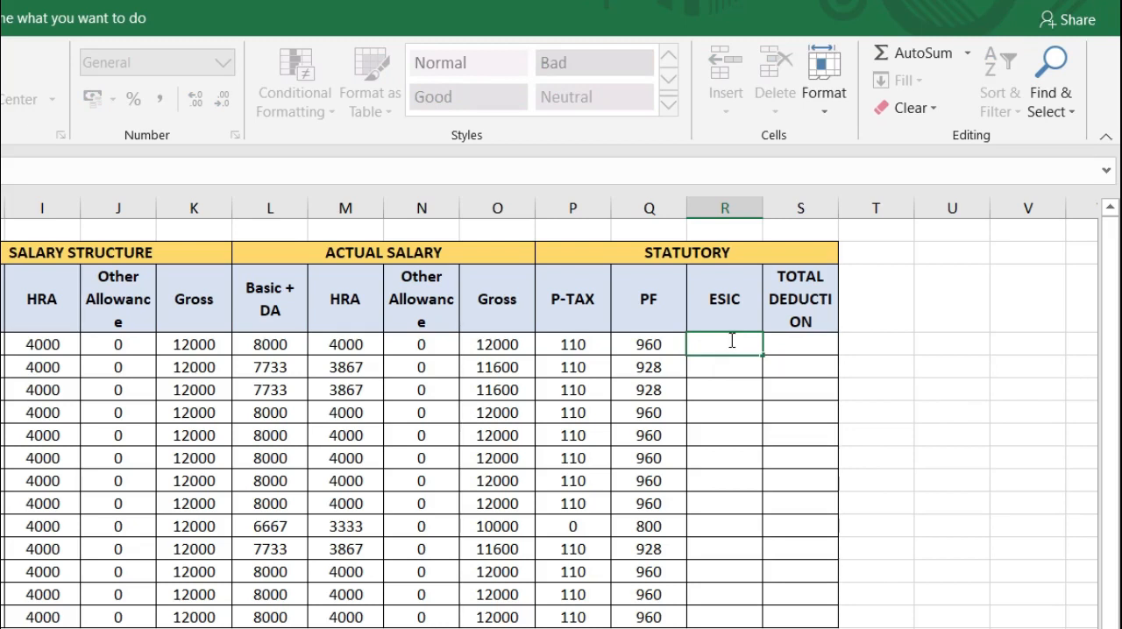
pyautogui.write('=')
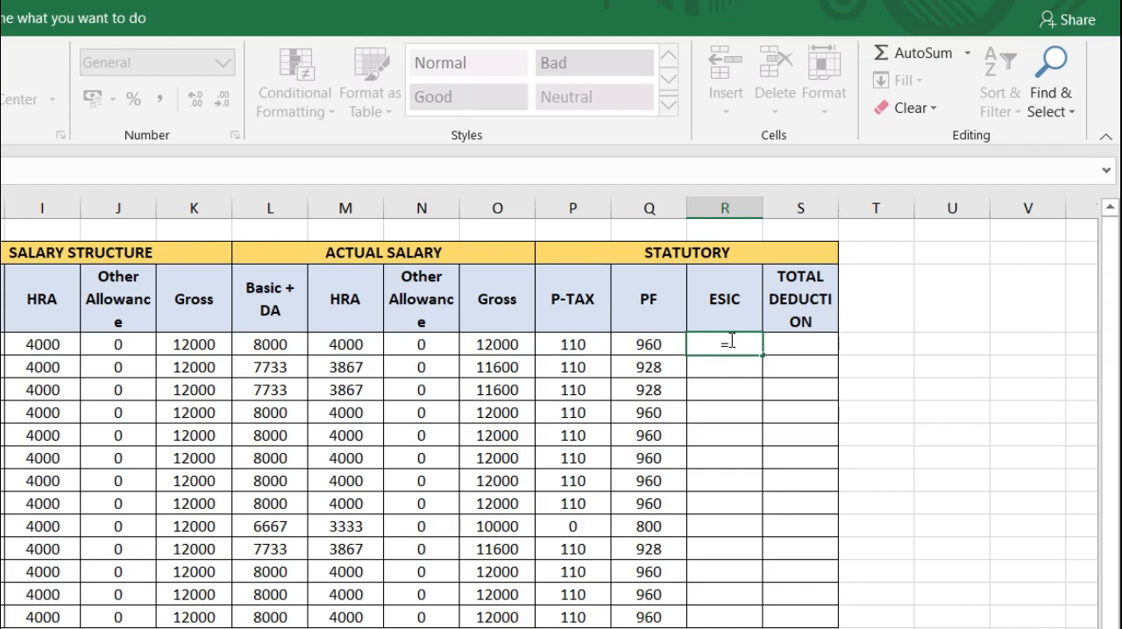
pyautogui.write('ROUND')
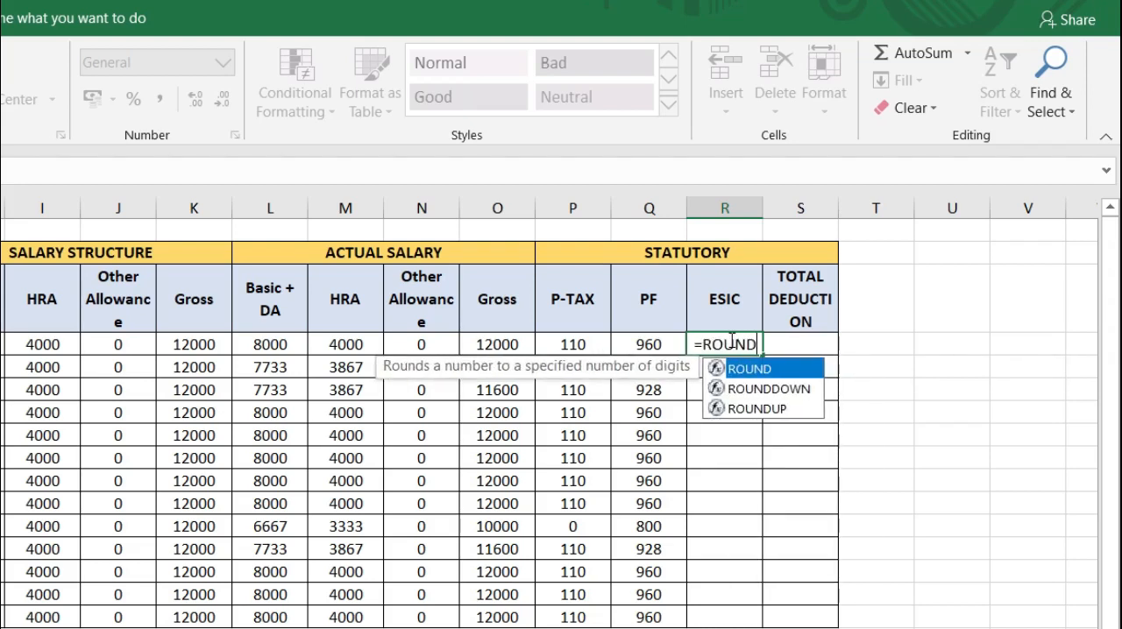
pyautogui.write('UP(')
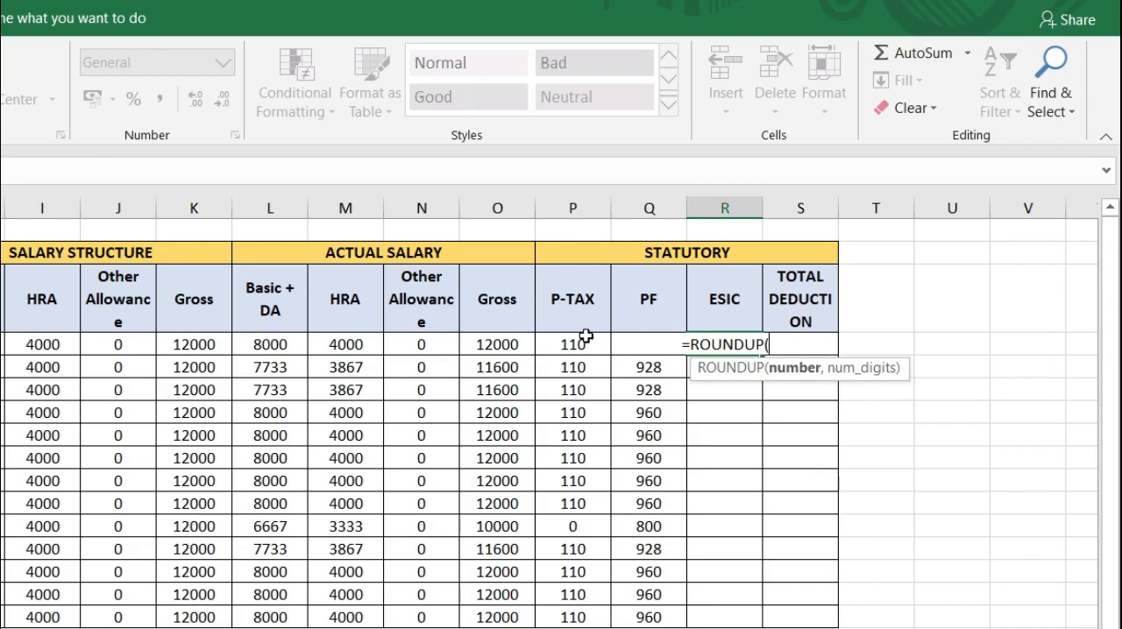
pyautogui.click(511, 345)
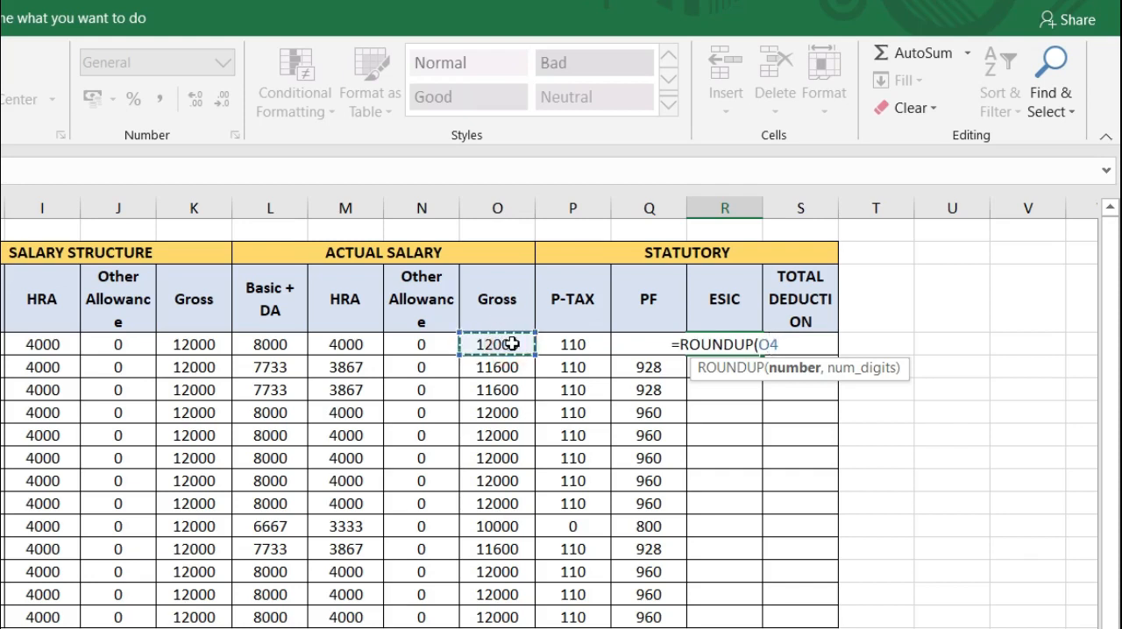
pyautogui.write('*')
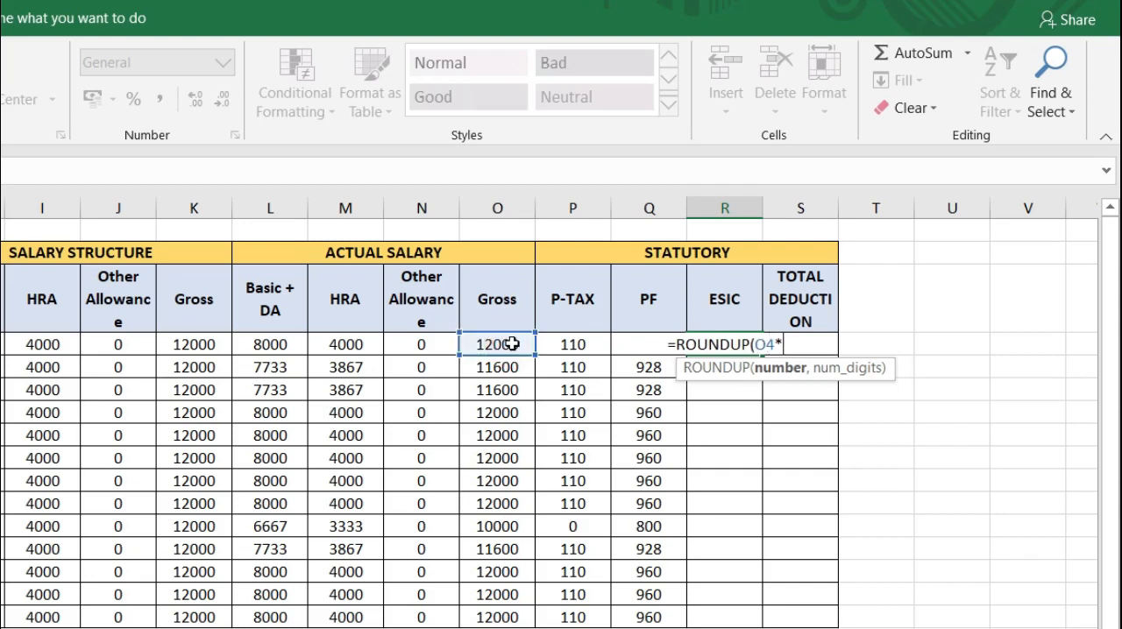
pyautogui.write('.75')
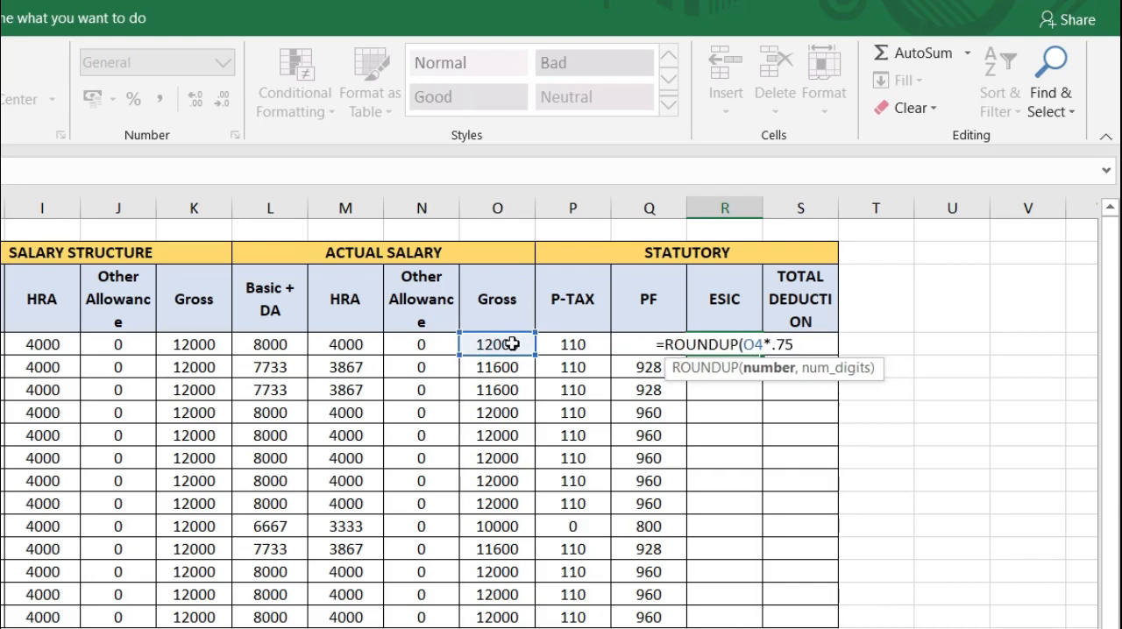
pyautogui.write('%,0)')
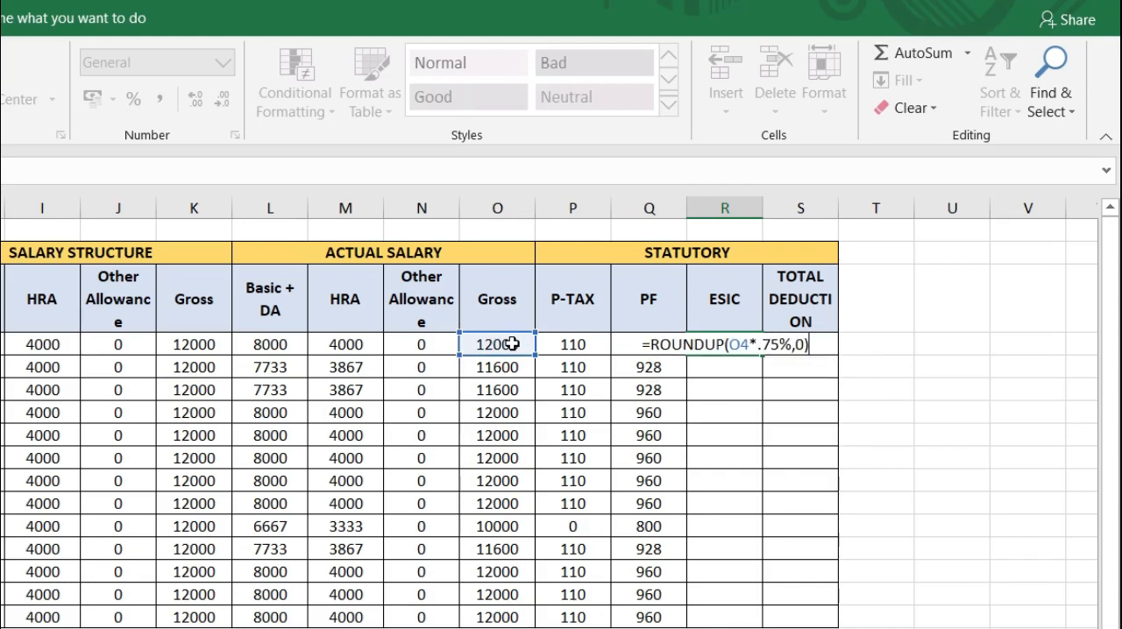
pyautogui.press('Return')
pyautogui.click(734, 345)
pyautogui.doubleClick(768, 355)
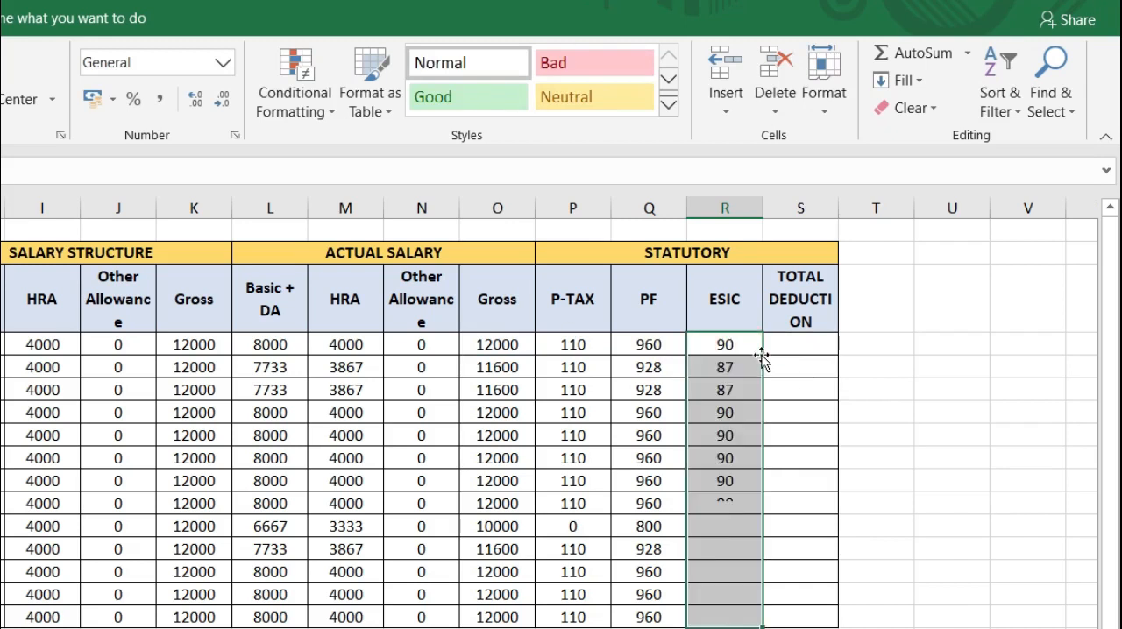
# Step: Total the deductions in S4 with =SUM(P4:R4) and fill the formula down the TOTAL DEDUCTION column to S16
pyautogui.click(815, 343)
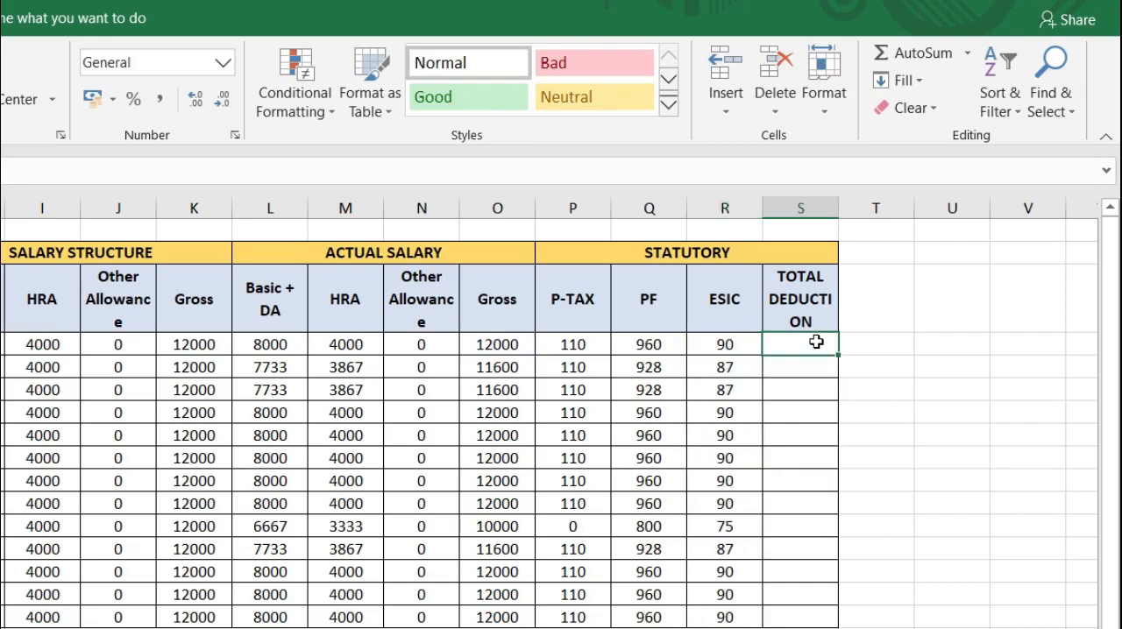
pyautogui.click(929, 61)
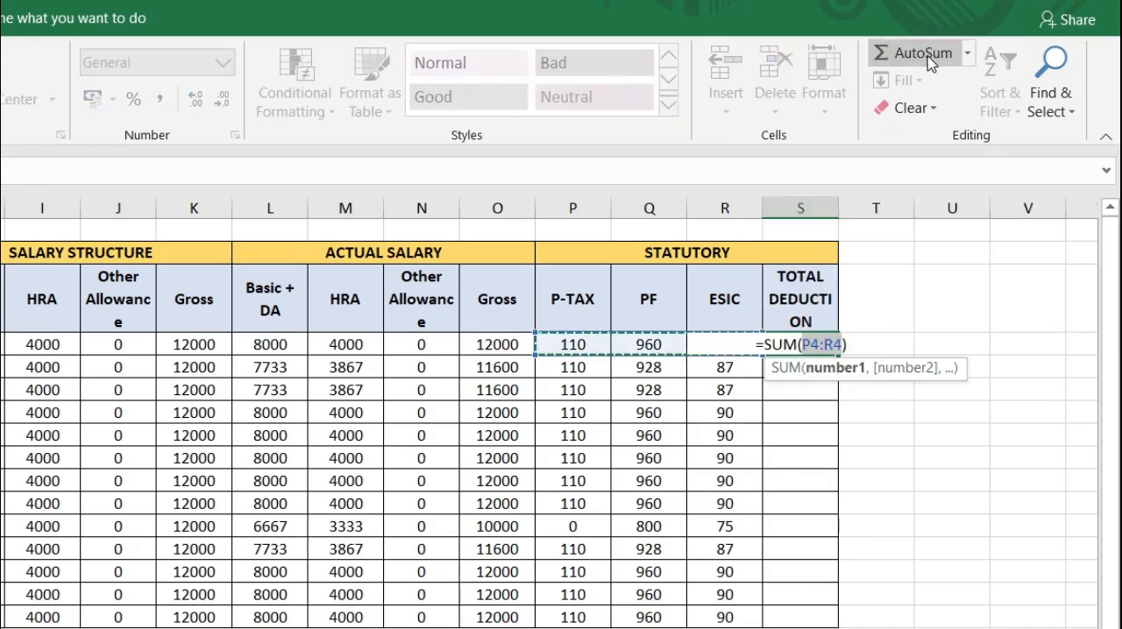
pyautogui.press('Return')
pyautogui.click(799, 345)
pyautogui.doubleClick(838, 359)
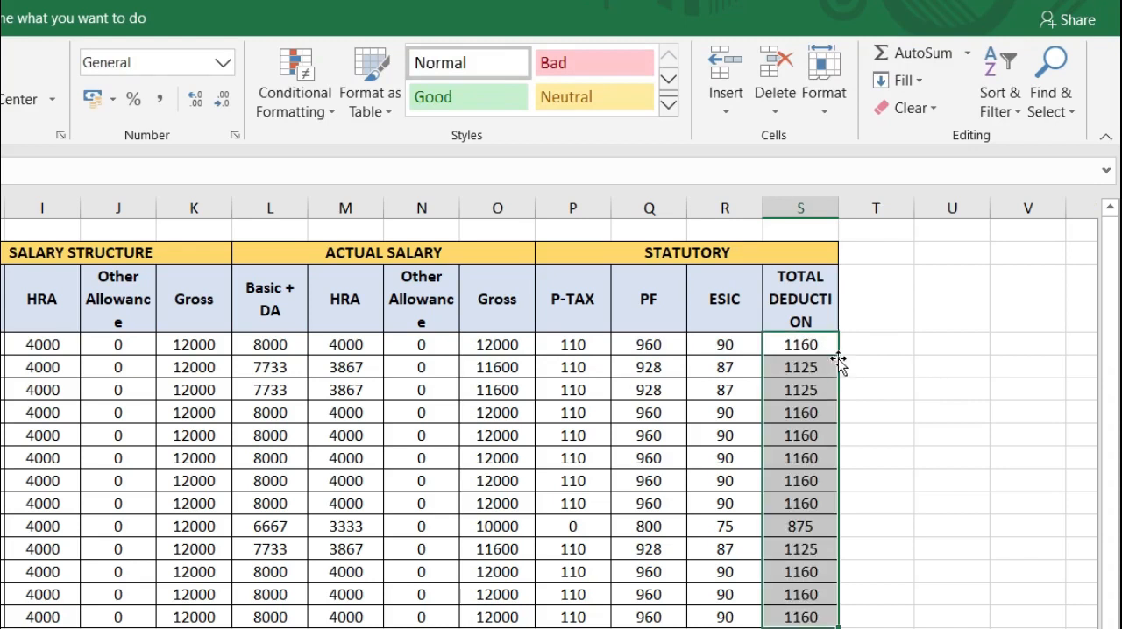
# Step: Add the header NET in T3, beside the TOTAL DEDUCTION header
pyautogui.click(874, 290)
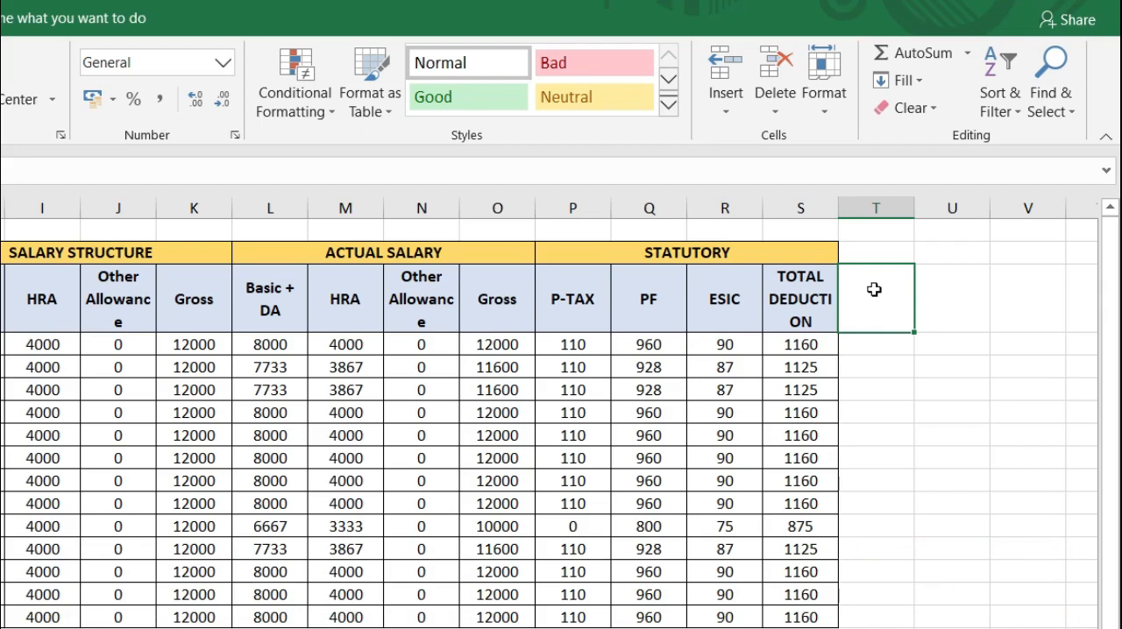
pyautogui.write('NET')
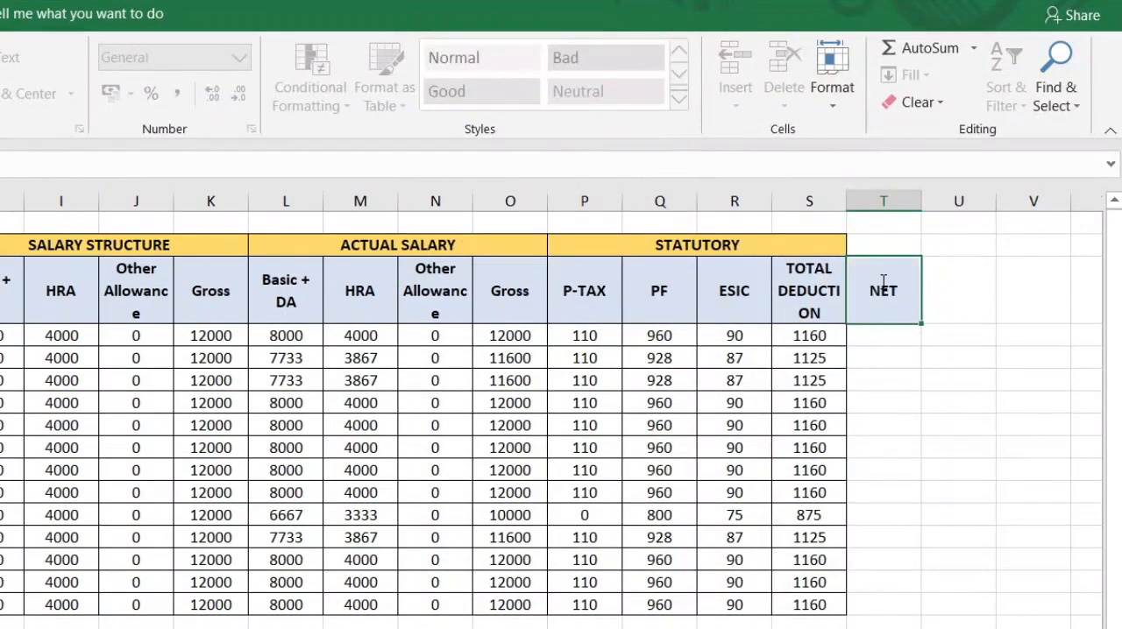
pyautogui.press('Return')
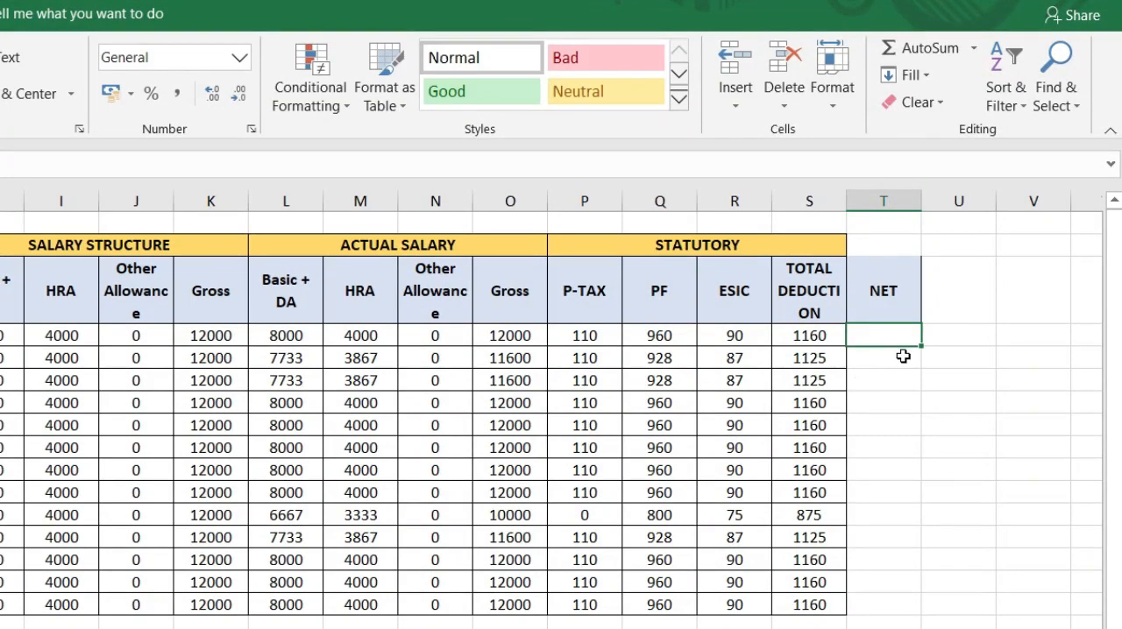
# Step: Calculate net pay in T4 with =SUM(O4-S4) and fill the formula down the NET column to T16
pyautogui.write('=SUM')
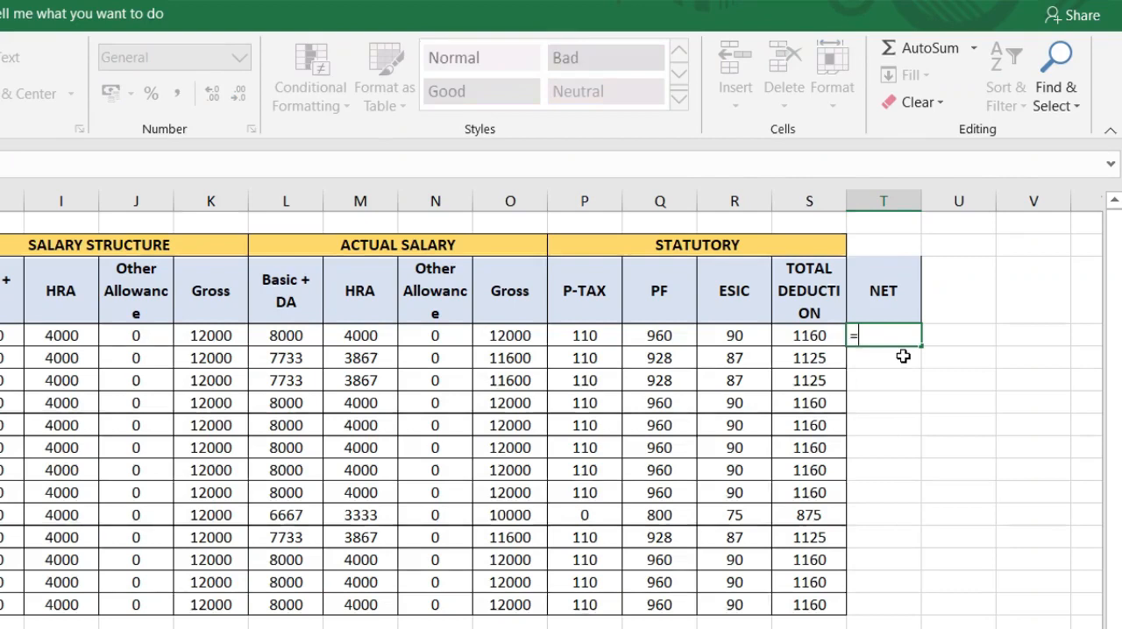
pyautogui.doubleClick(905, 362)
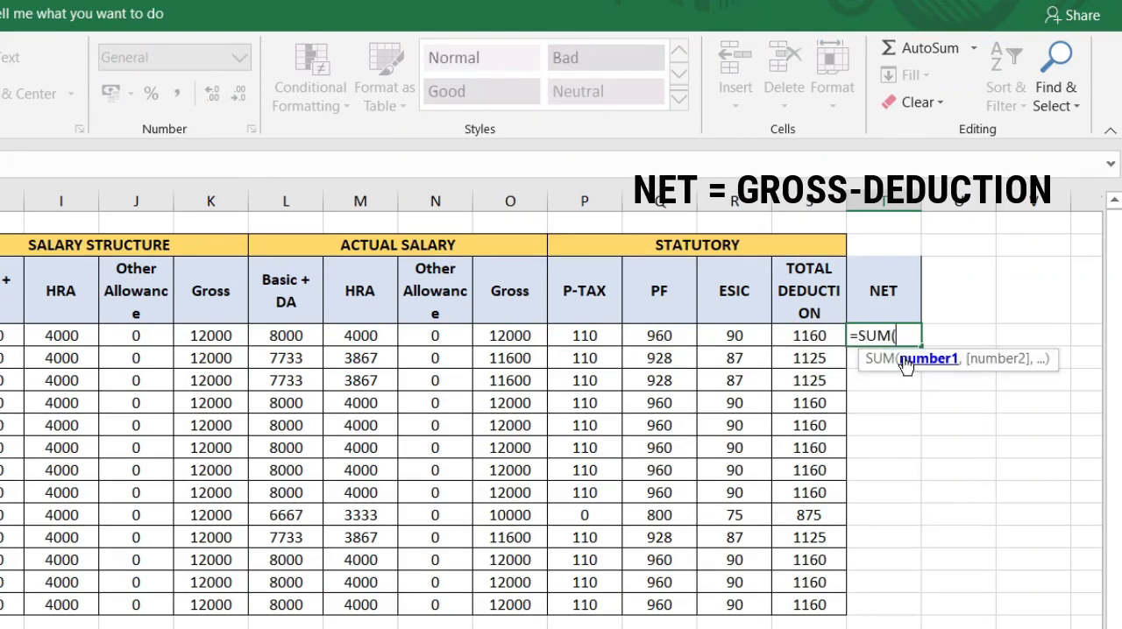
pyautogui.click(527, 331)
pyautogui.write('-')
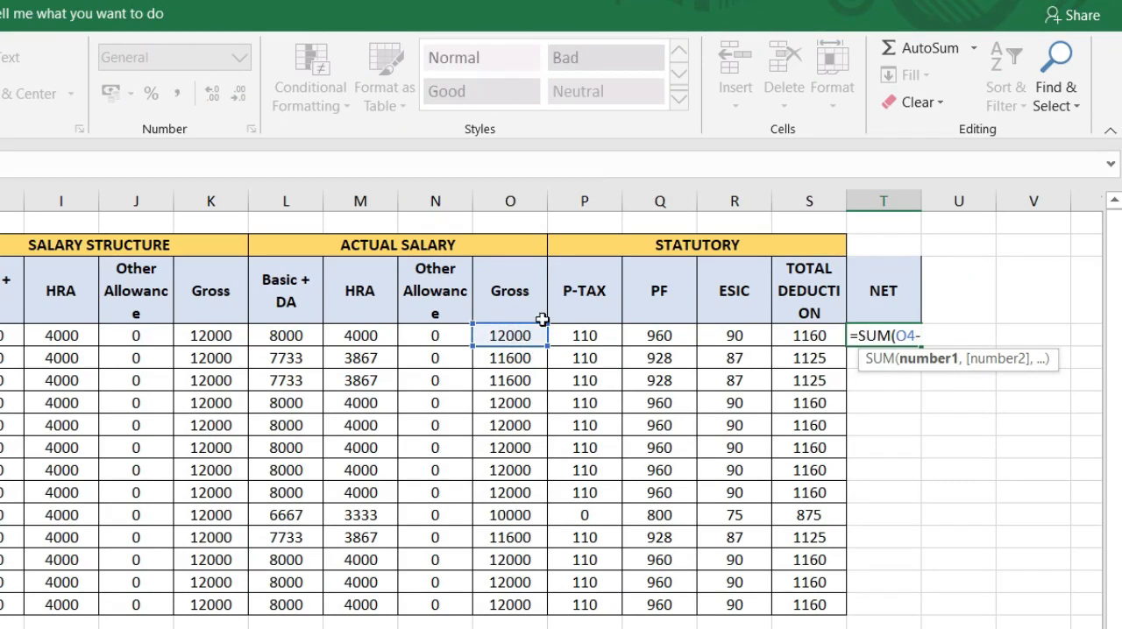
pyautogui.click(814, 336)
pyautogui.write(')')
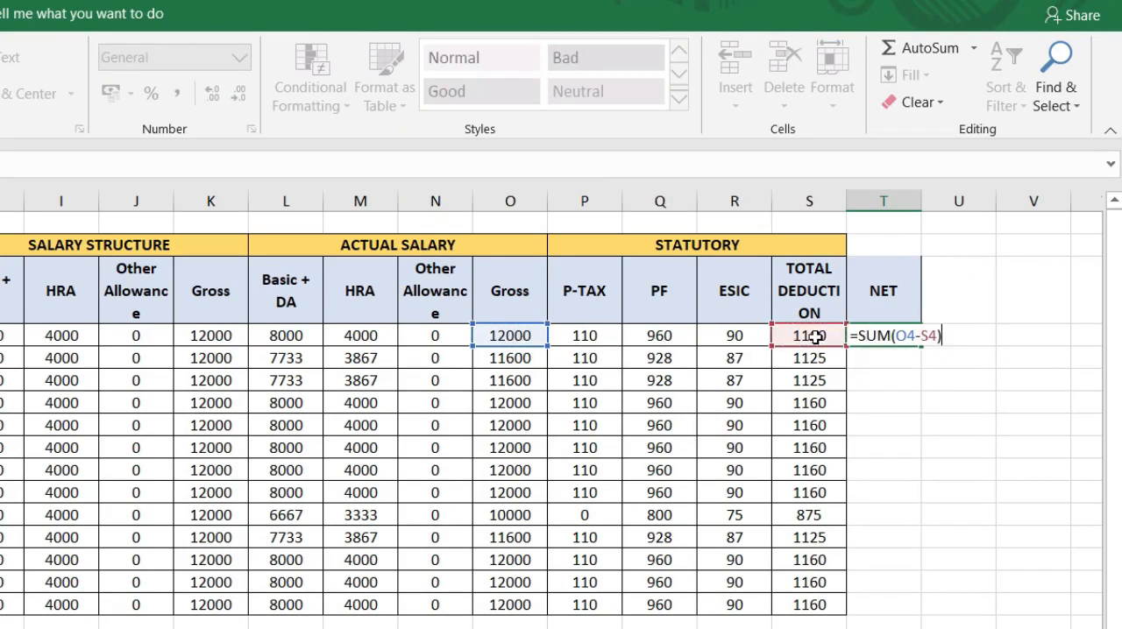
pyautogui.press('Return')
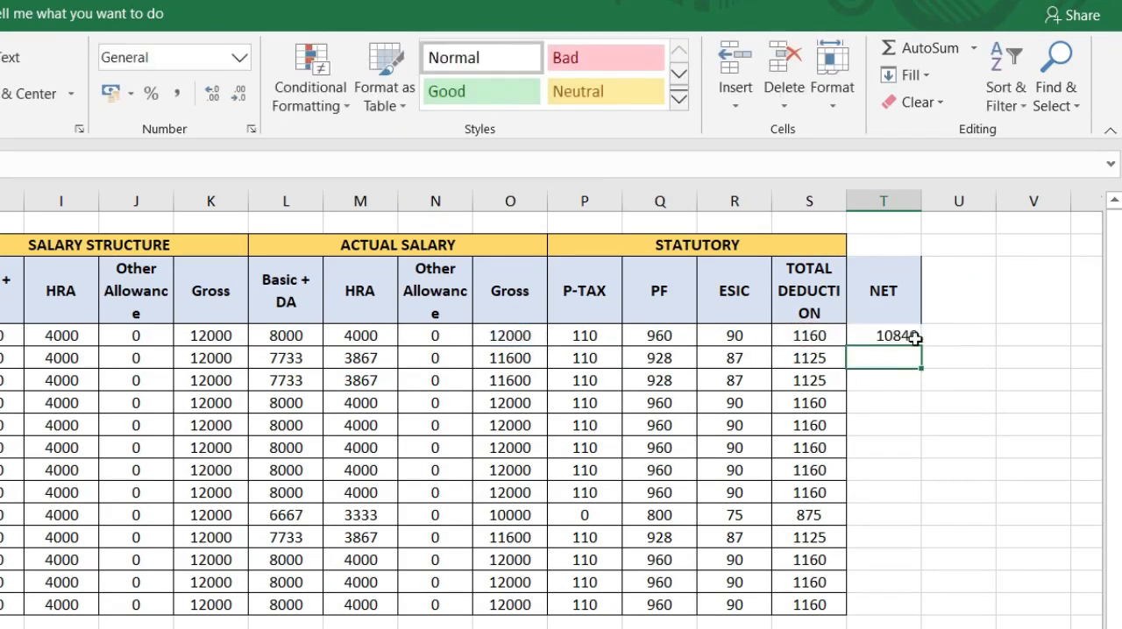
pyautogui.click(894, 337)
pyautogui.doubleClick(922, 347)
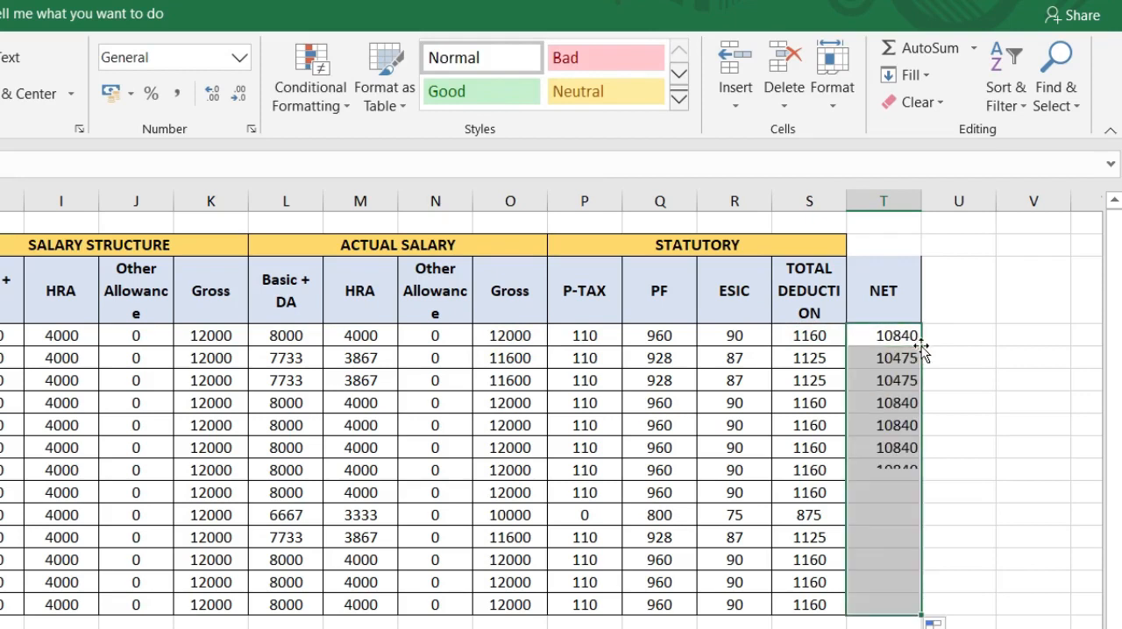
# Step: Apply all borders and centre alignment to the NET column T3:T16
pyautogui.click(886, 246)
pyautogui.moveTo(879, 276); pyautogui.dragTo(857, 607)
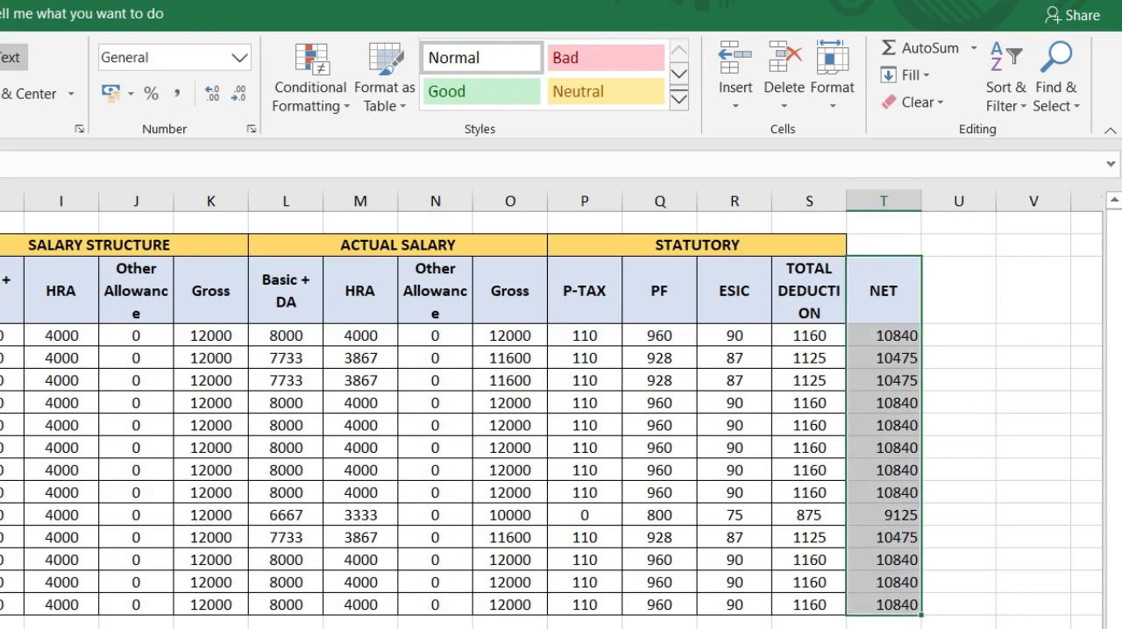
pyautogui.hotkey('alt', 'h')
pyautogui.press('a')
pyautogui.press('c')
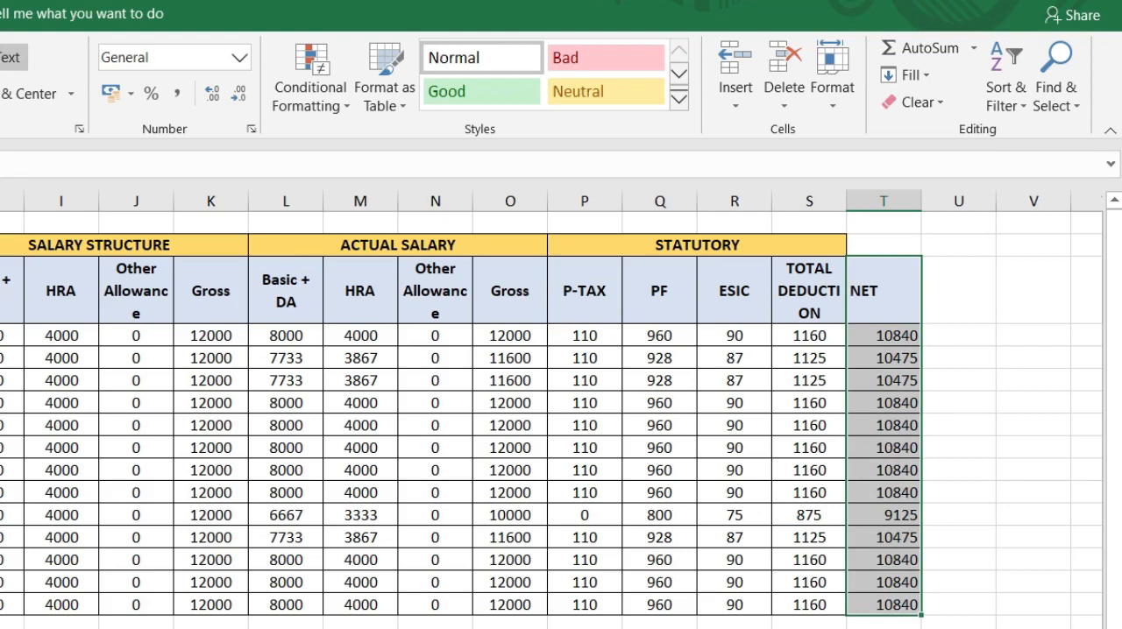
pyautogui.hotkey('alt', 'h')
pyautogui.press('a')
pyautogui.press('c')
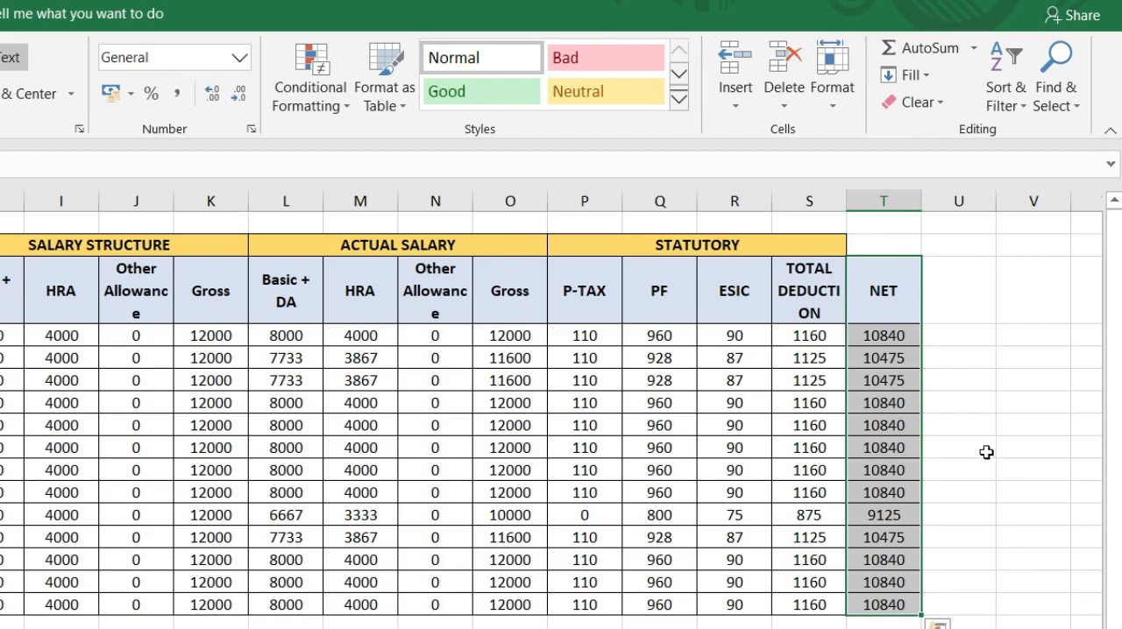
pyautogui.click(947, 428)
pyautogui.click(947, 304)
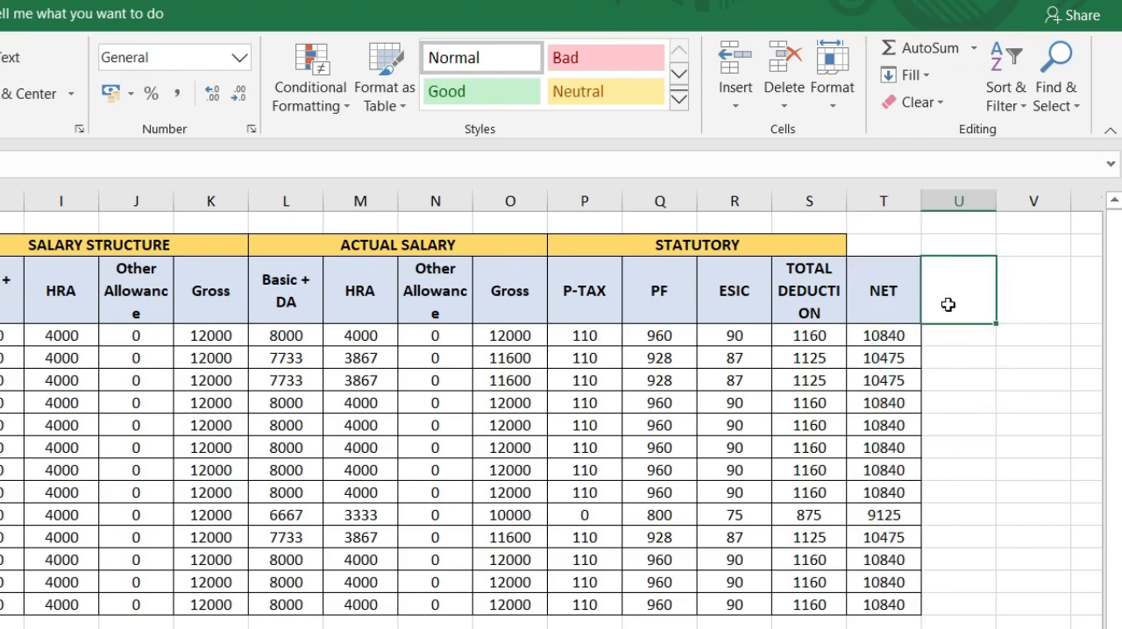
pyautogui.press('Right')
pyautogui.press('Right')
pyautogui.press('Right')
pyautogui.press('Right')
pyautogui.press('Left')
pyautogui.press('Left')
pyautogui.press('Left')
pyautogui.press('Left')
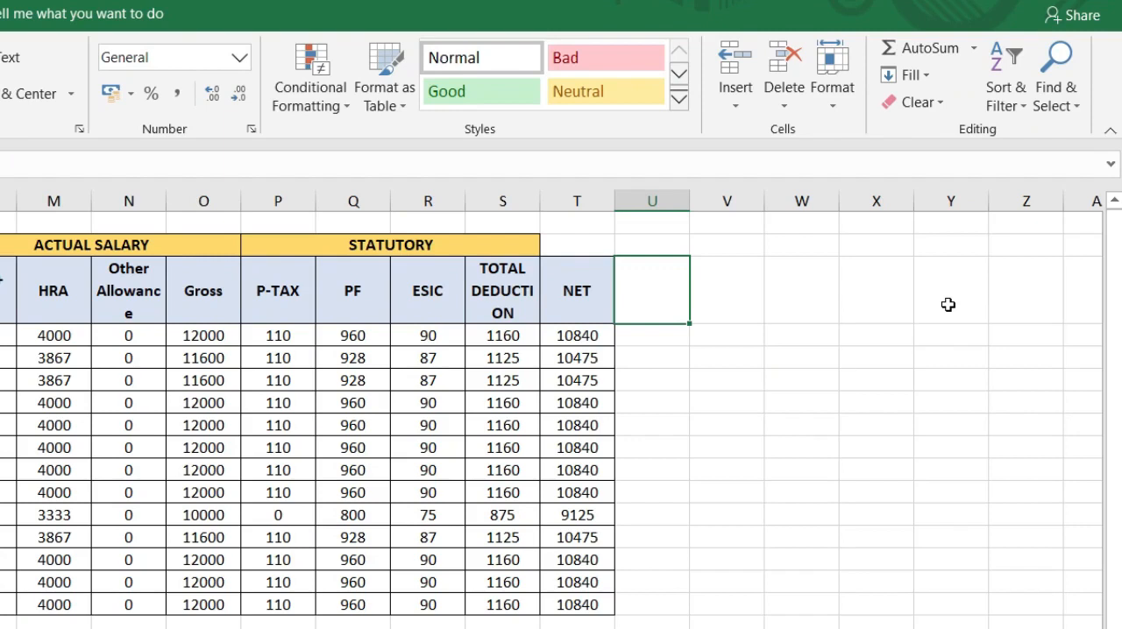
pyautogui.press('Up')
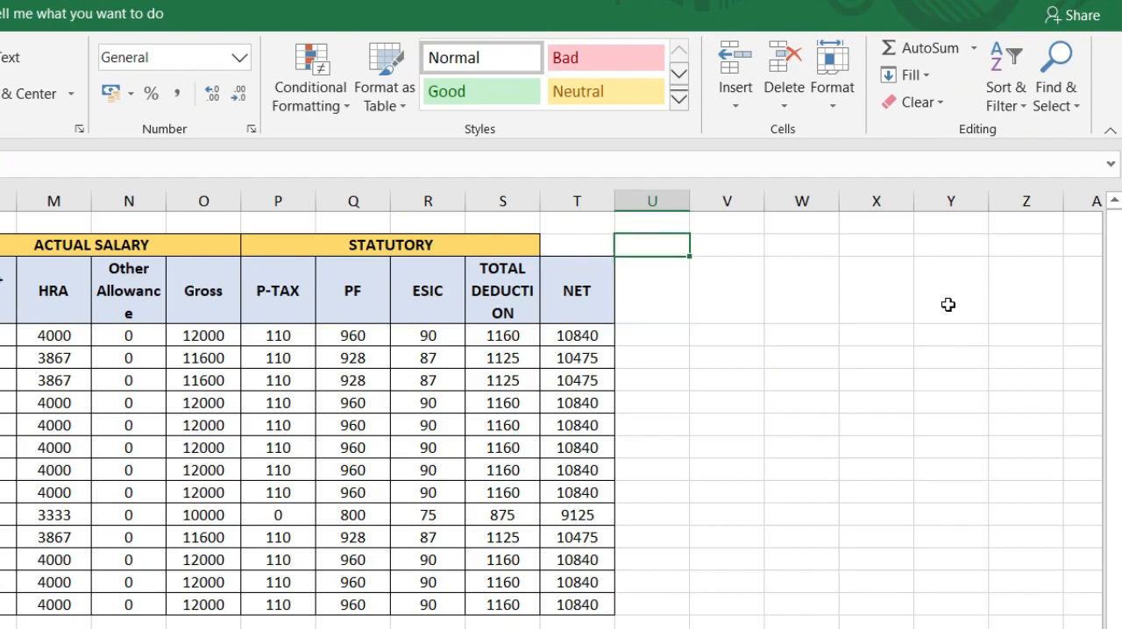
# Step: Enter the headers PF, ESIC, TOTAL and CTC across cells U3 to X3
pyautogui.press('Down')
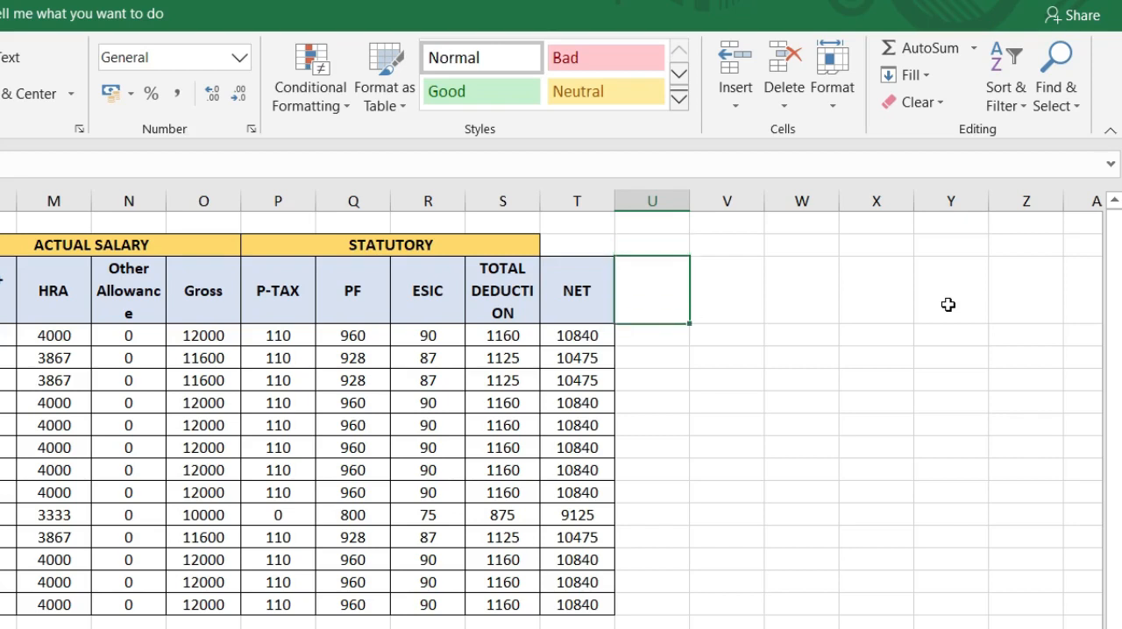
pyautogui.write('PF')
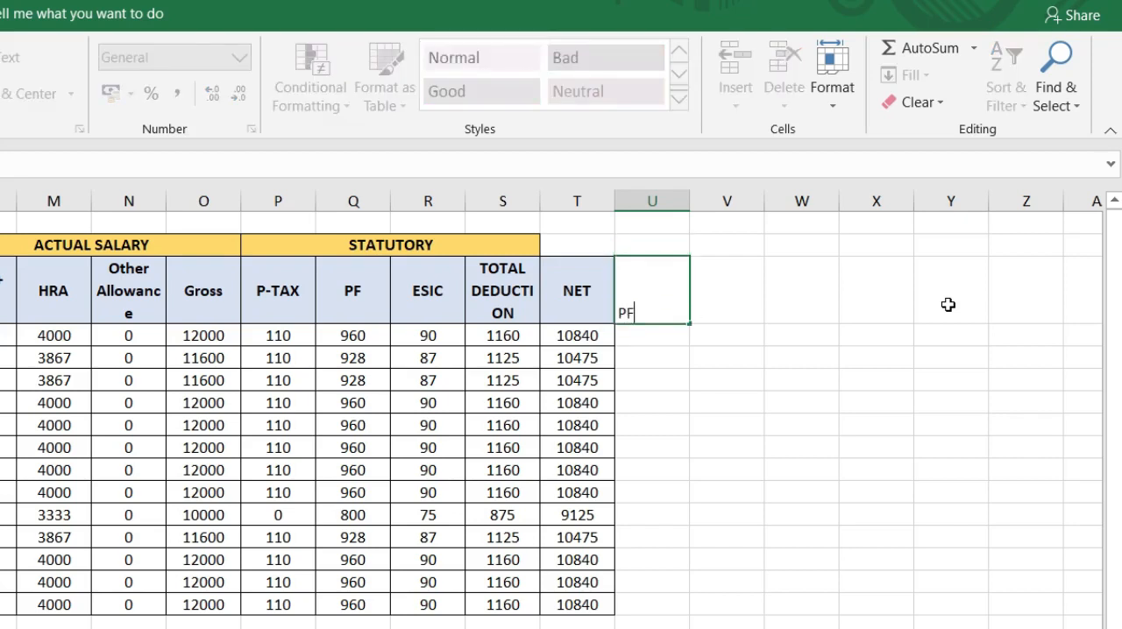
pyautogui.press('Tab')
pyautogui.write('ESIC')
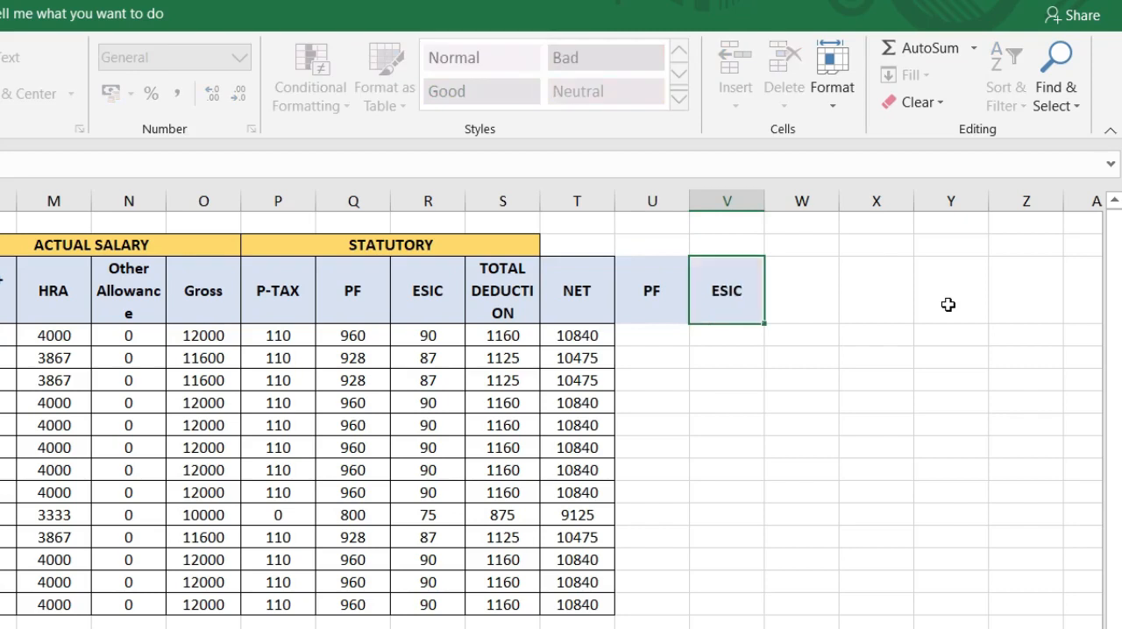
pyautogui.press('Tab')
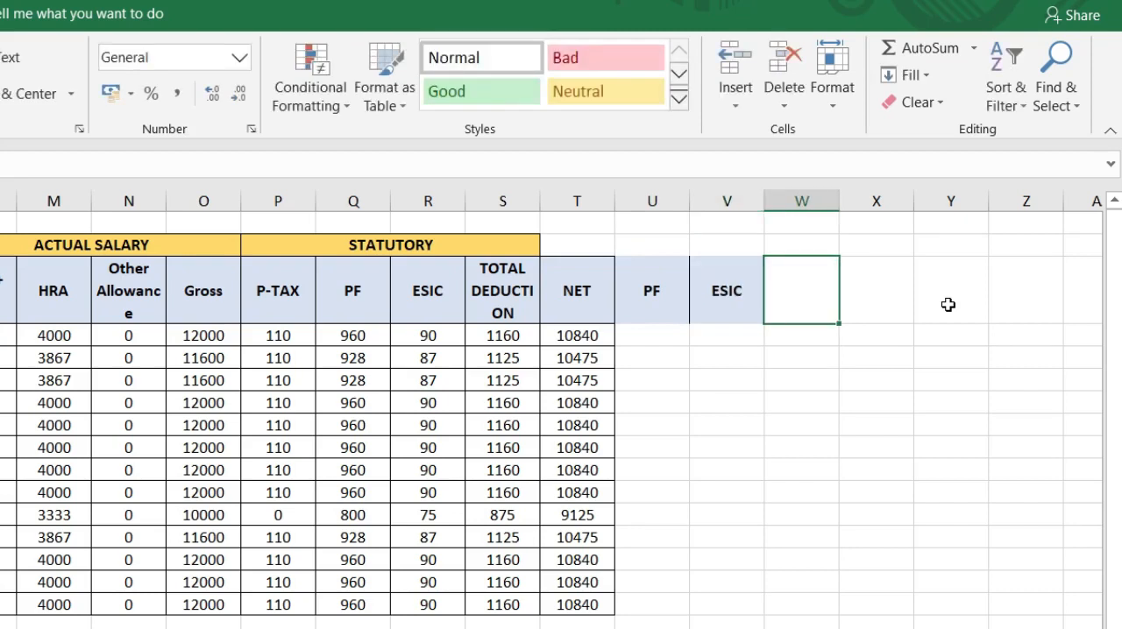
pyautogui.write('TOTAL')
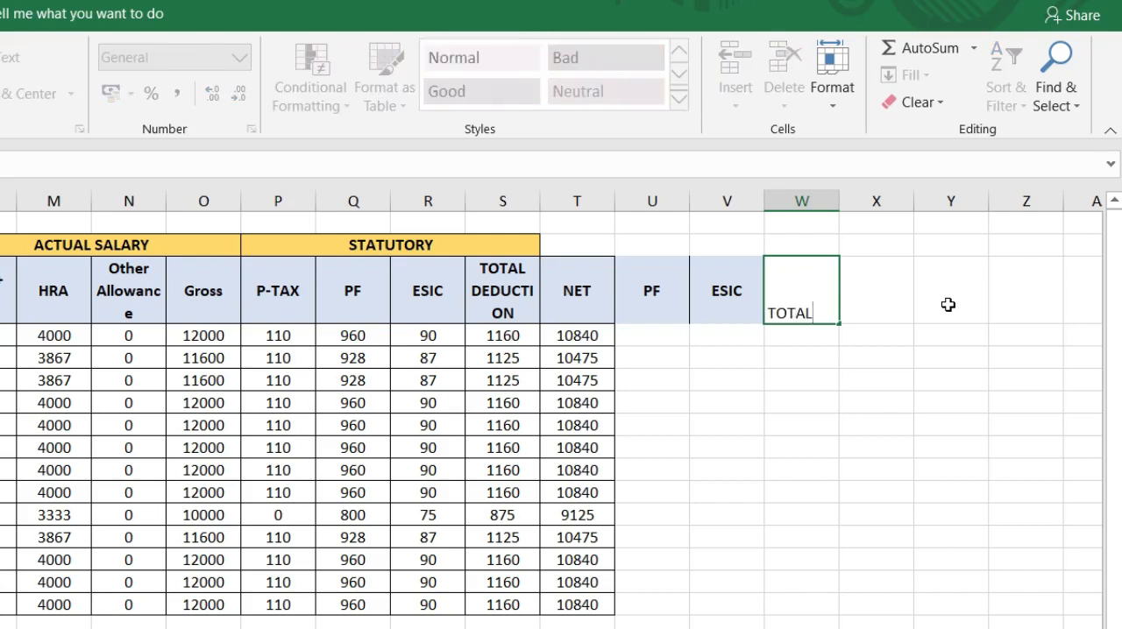
pyautogui.press('Tab')
pyautogui.write('CTC')
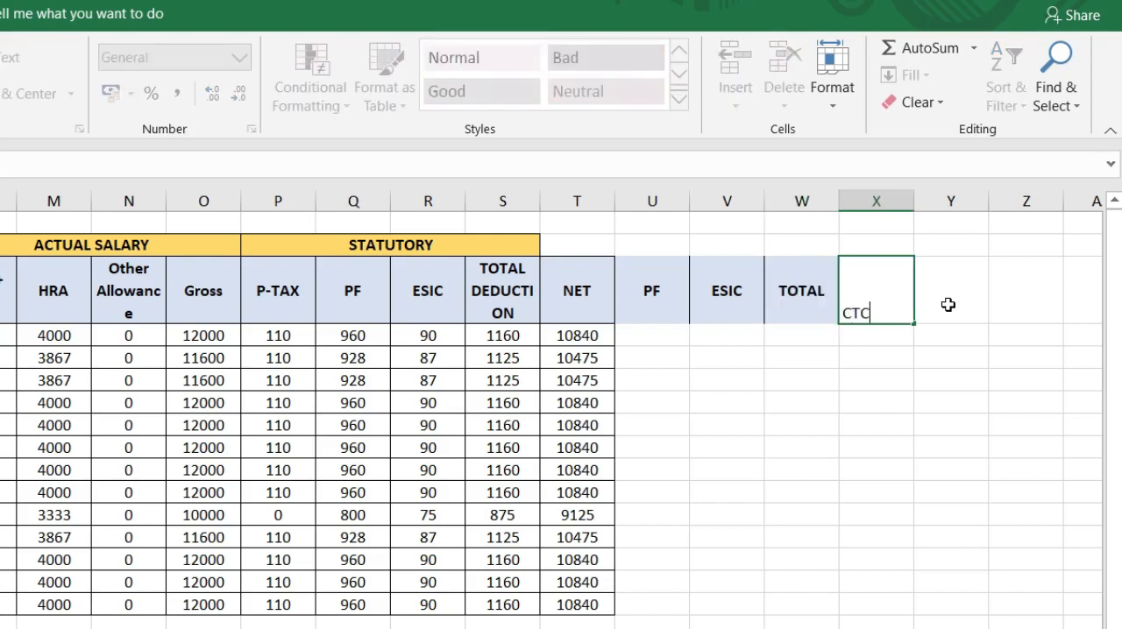
pyautogui.press('Tab')
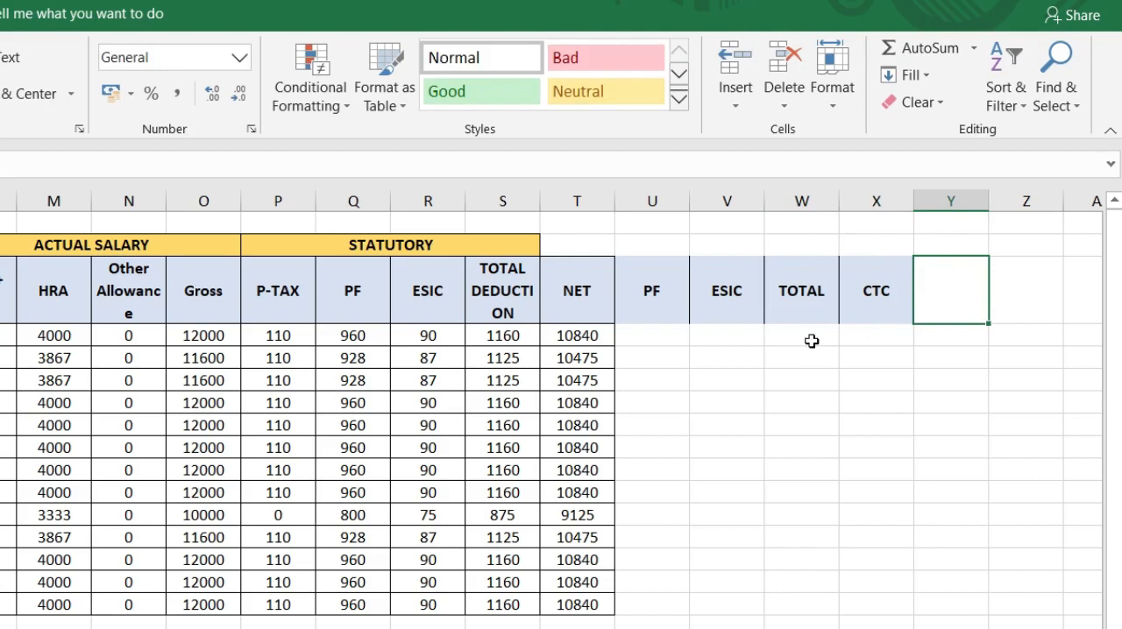
# Step: Bring the employee PF into U4 with =Q4 and fill the formula down the PF column to U16
pyautogui.click(645, 329)
pyautogui.write('=')
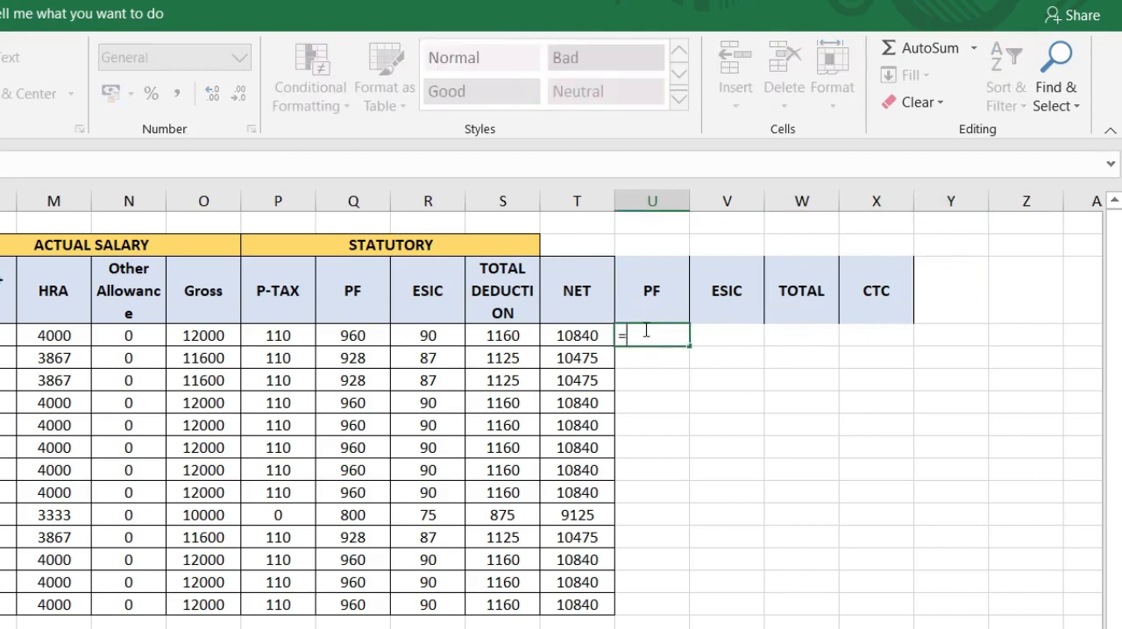
pyautogui.press('BackSpace')
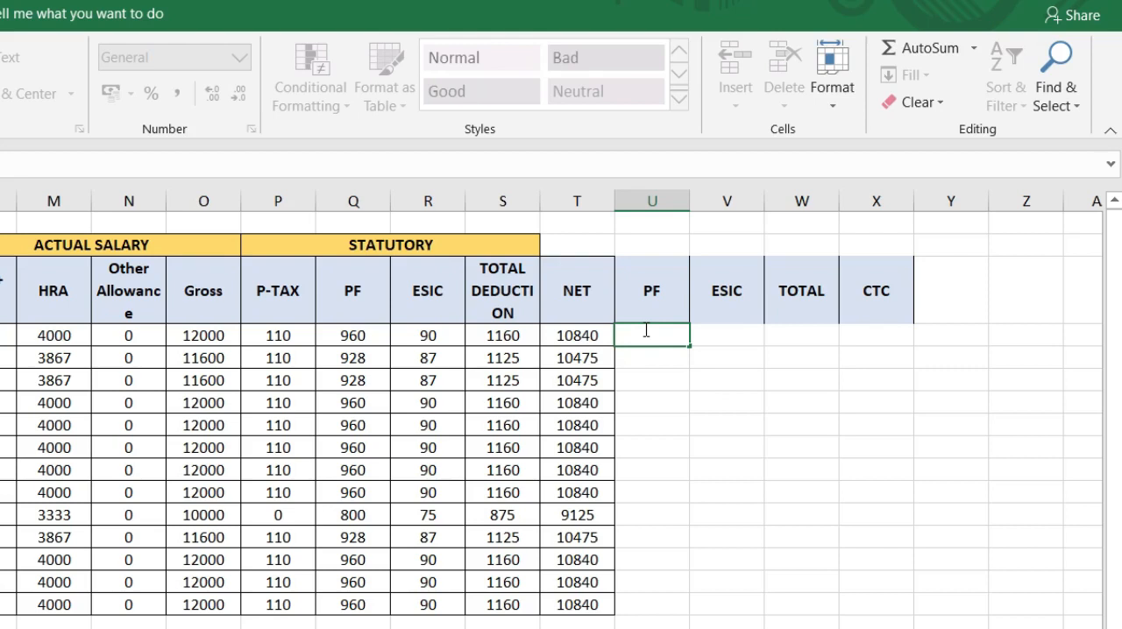
pyautogui.write('=')
pyautogui.press('Left')
pyautogui.press('Left')
pyautogui.press('Left')
pyautogui.press('Left')
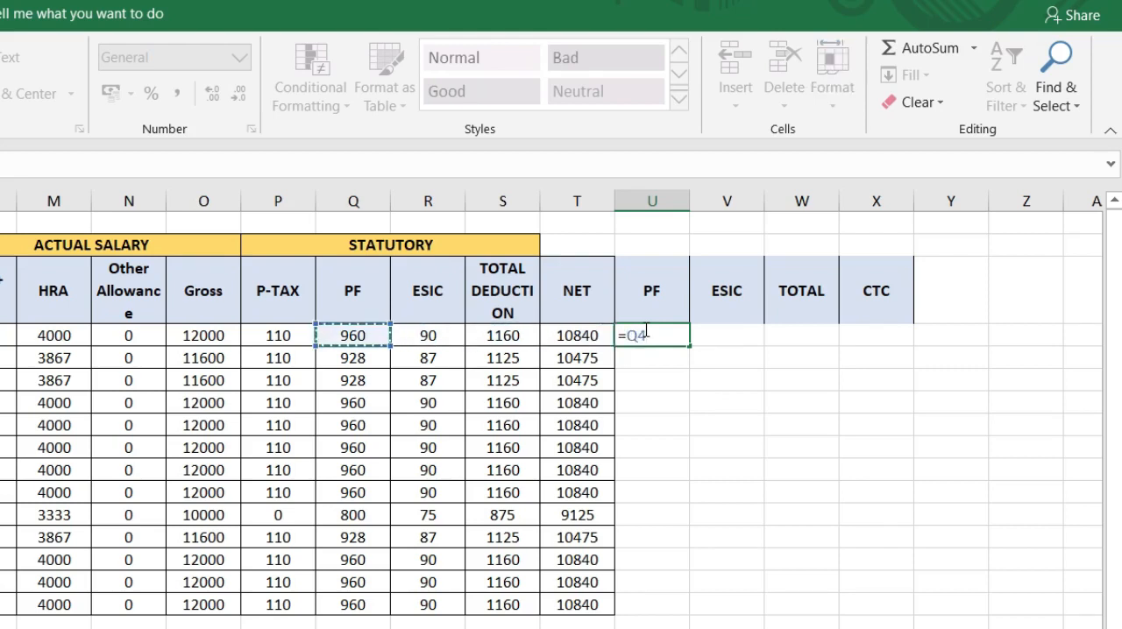
pyautogui.press('Return')
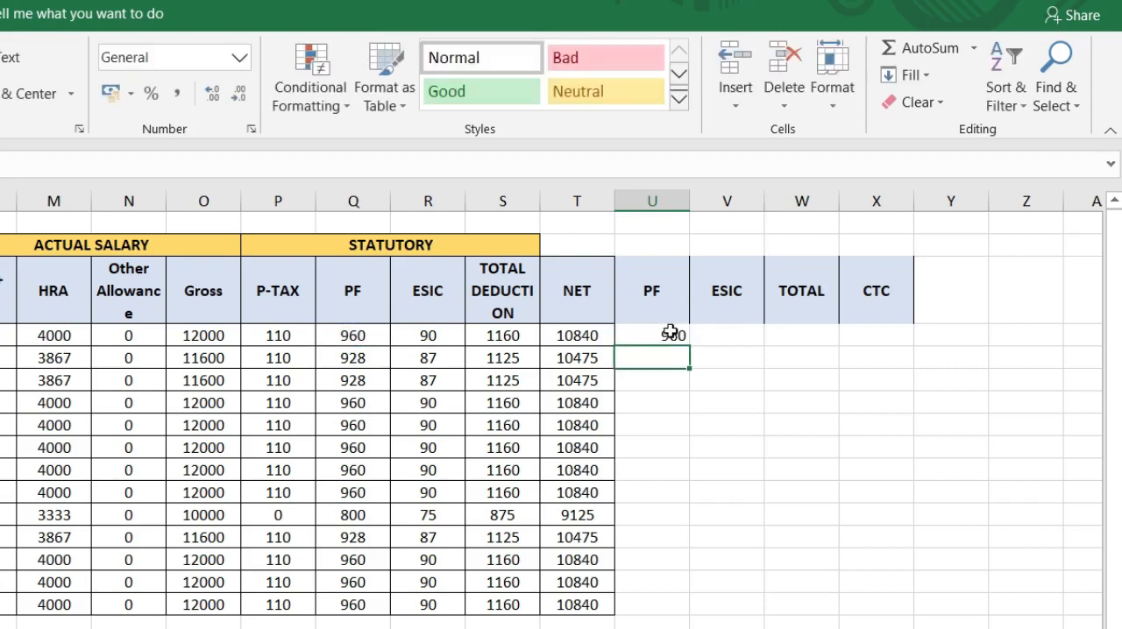
pyautogui.click(672, 334)
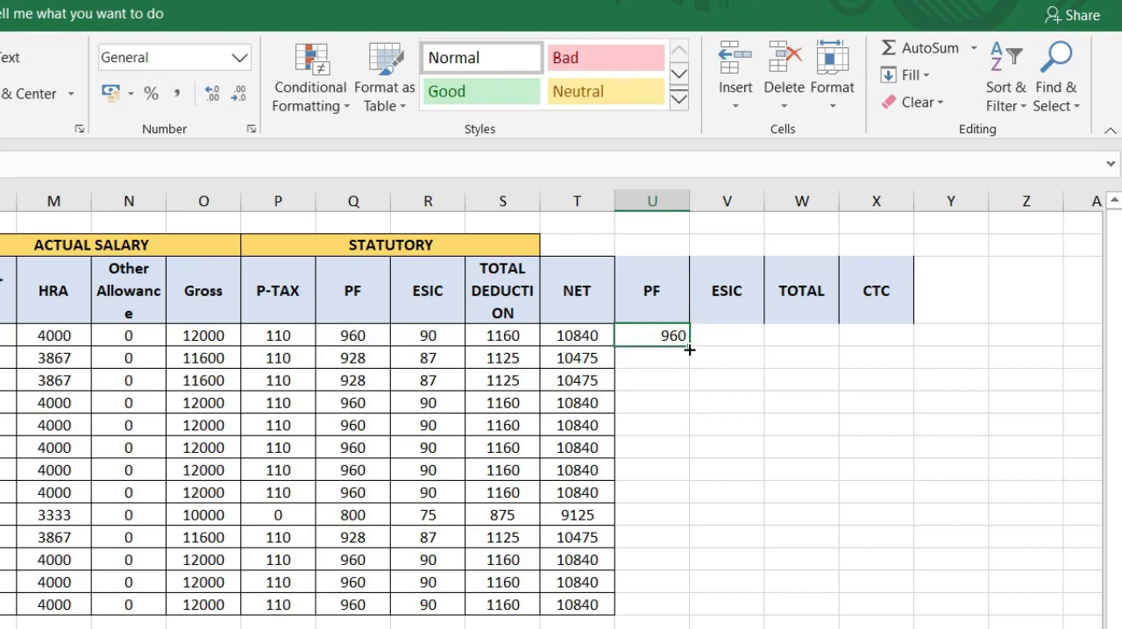
pyautogui.doubleClick(689, 350)
# Step: Copy the ESIC formula text from R4 into V4 under the second ESIC header, keeping its reference to gross salary O4
pyautogui.click(735, 339)
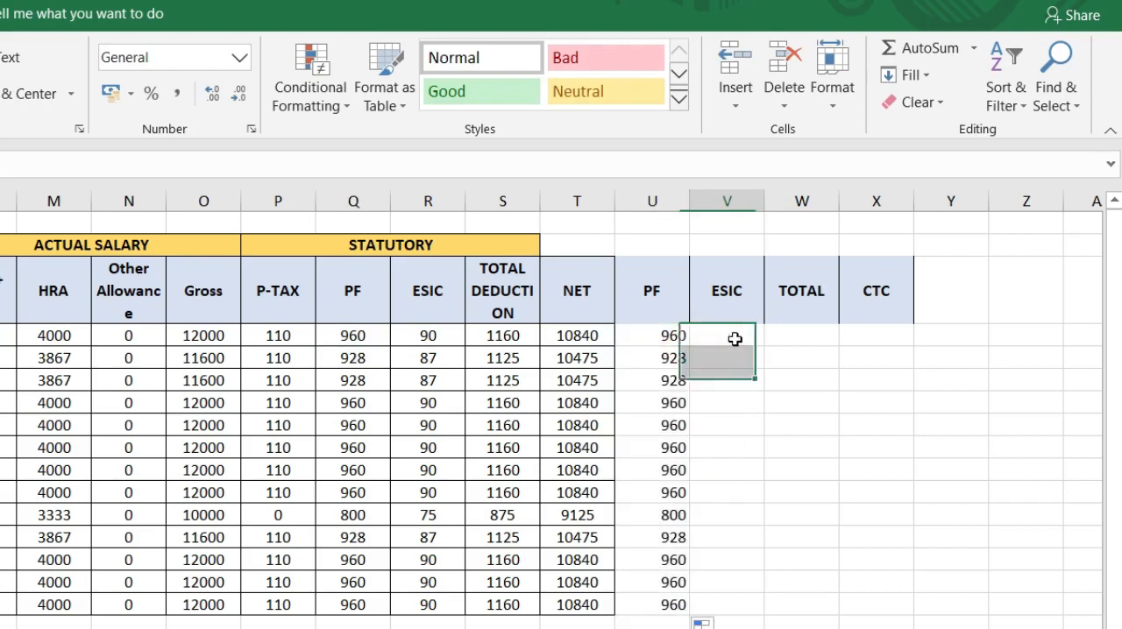
pyautogui.click(435, 338)
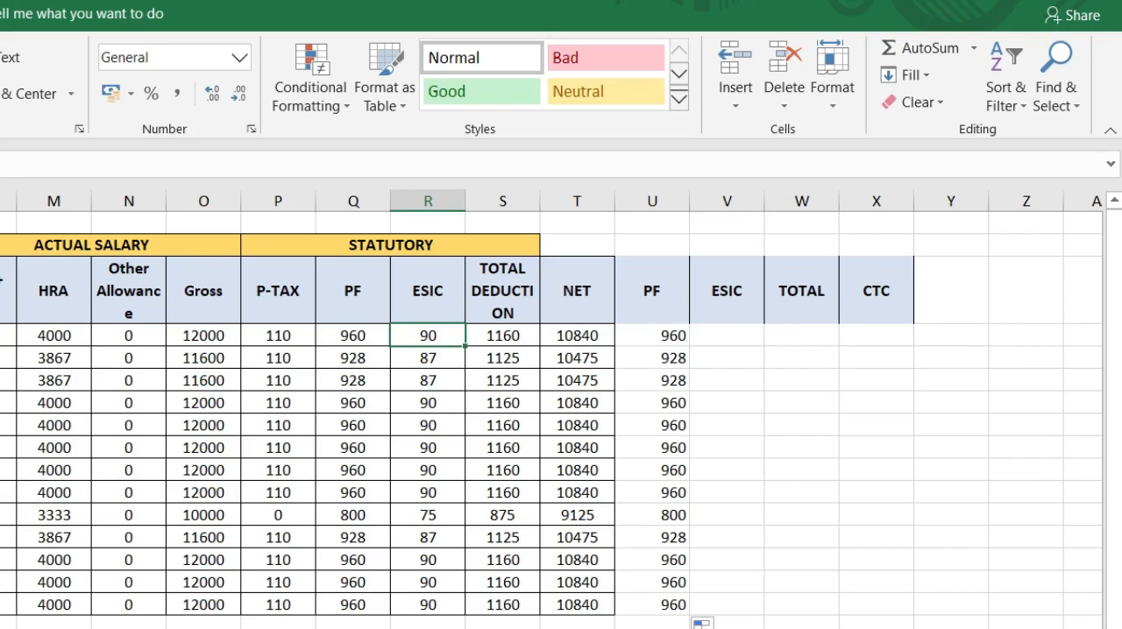
pyautogui.click(5, 164)
pyautogui.press('Escape')
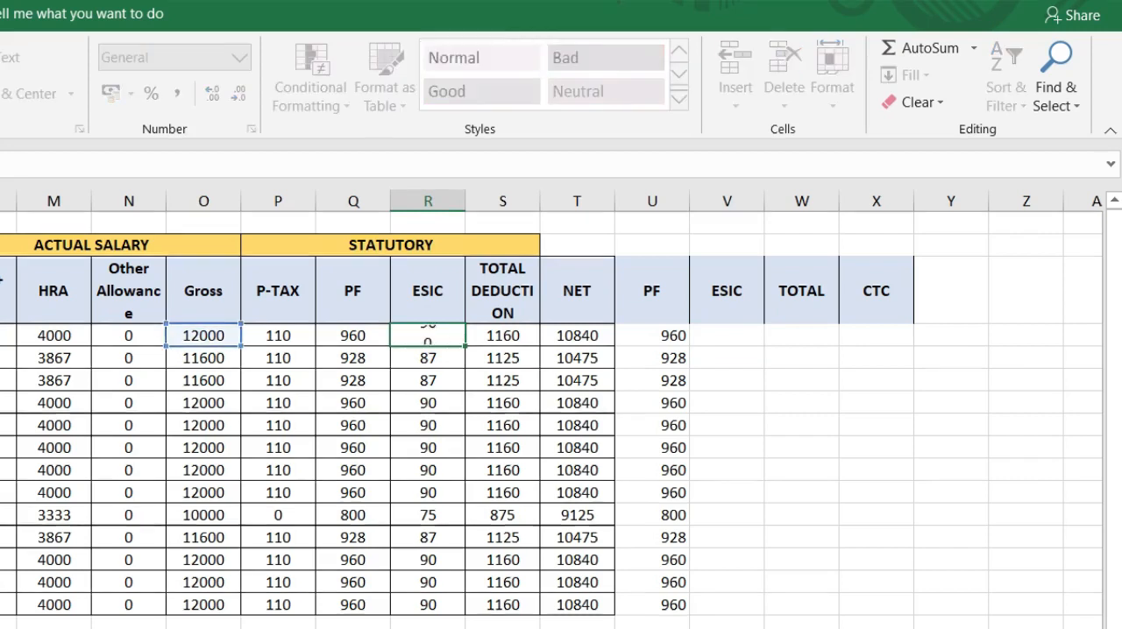
pyautogui.press('Right')
pyautogui.press('Right')
pyautogui.press('Right')
pyautogui.press('Right')
pyautogui.hotkey('ctrl', 'v')
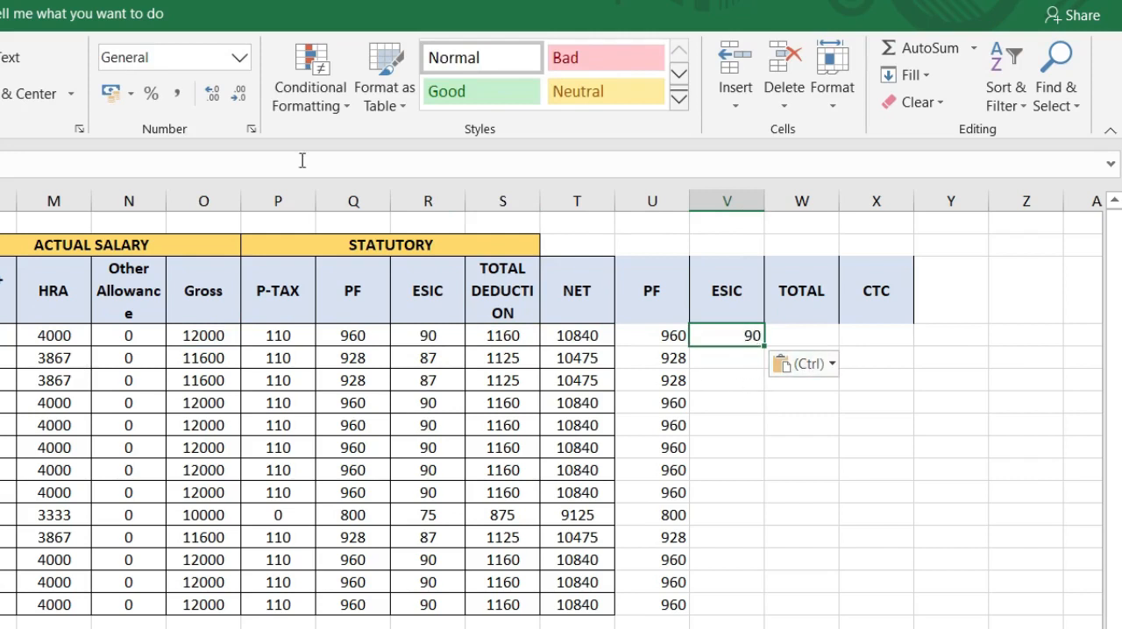
pyautogui.write('=ROUNDU')
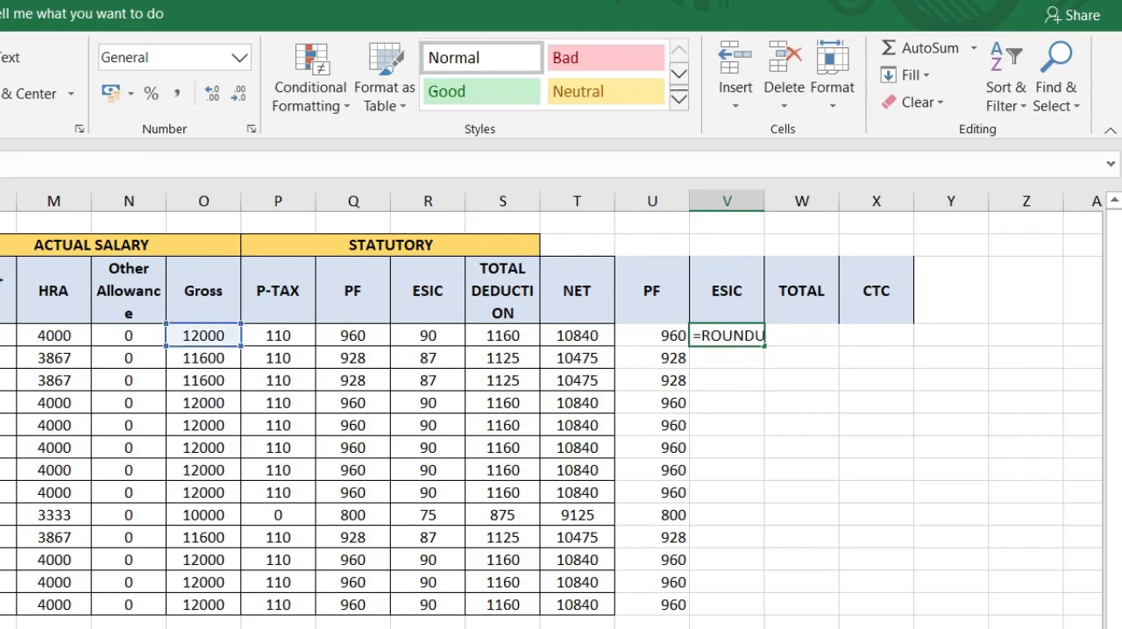
pyautogui.write('P(O4*0.75%,0')
# Step: Change the ESIC rate in V4's formula to 3.25% and fill it down the column to V16
pyautogui.press('BackSpace')
pyautogui.press('BackSpace')
pyautogui.press('BackSpace')
pyautogui.write('3.25%,')
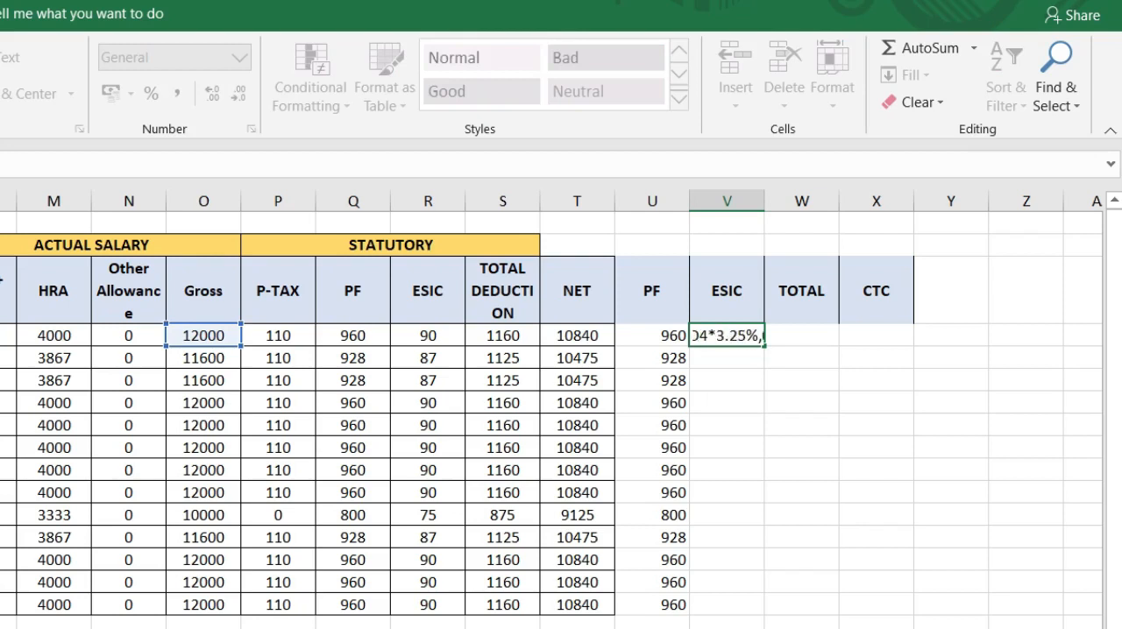
pyautogui.press('Return')
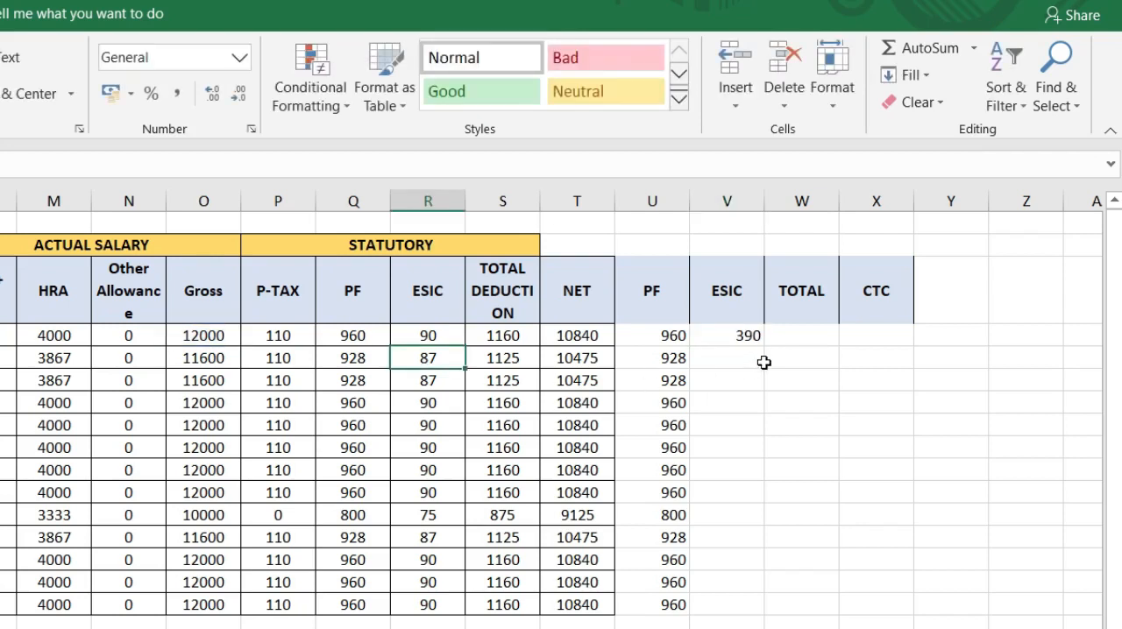
pyautogui.click(742, 337)
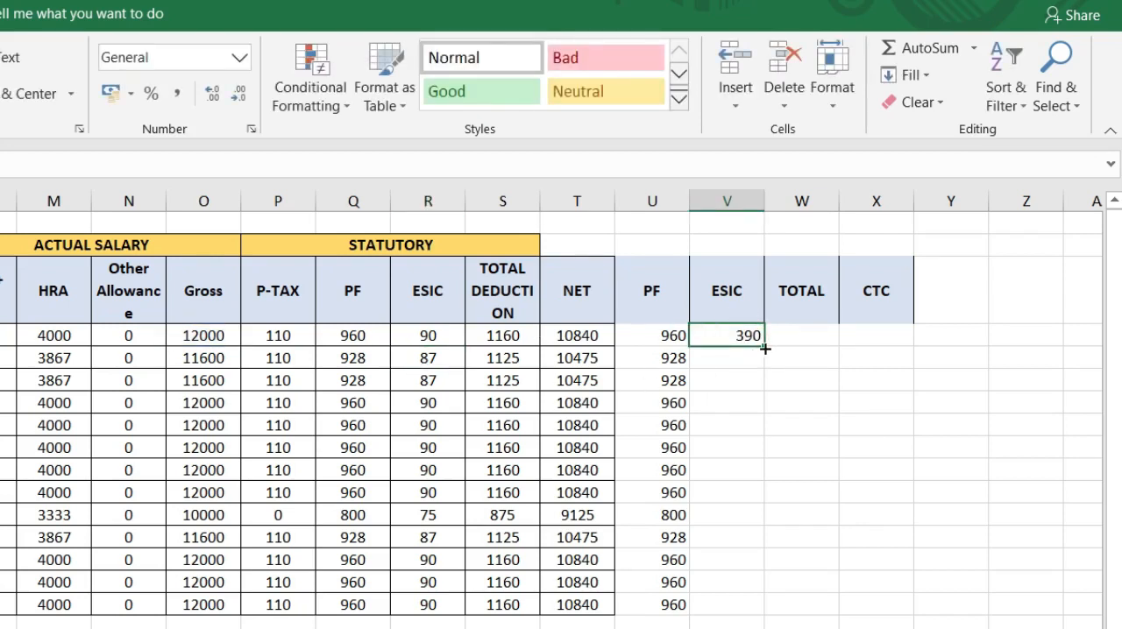
pyautogui.doubleClick(764, 347)
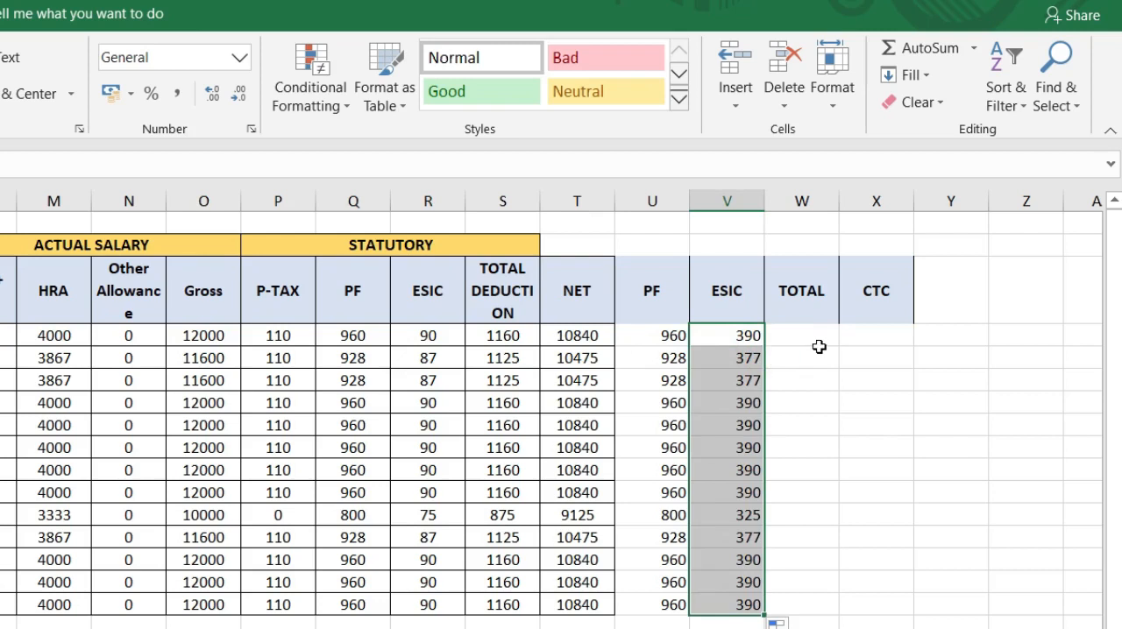
# Step: Sum PF and ESIC in W4 with =SUM(U4:V4) and fill the formula down the TOTAL column to W16
pyautogui.click(807, 337)
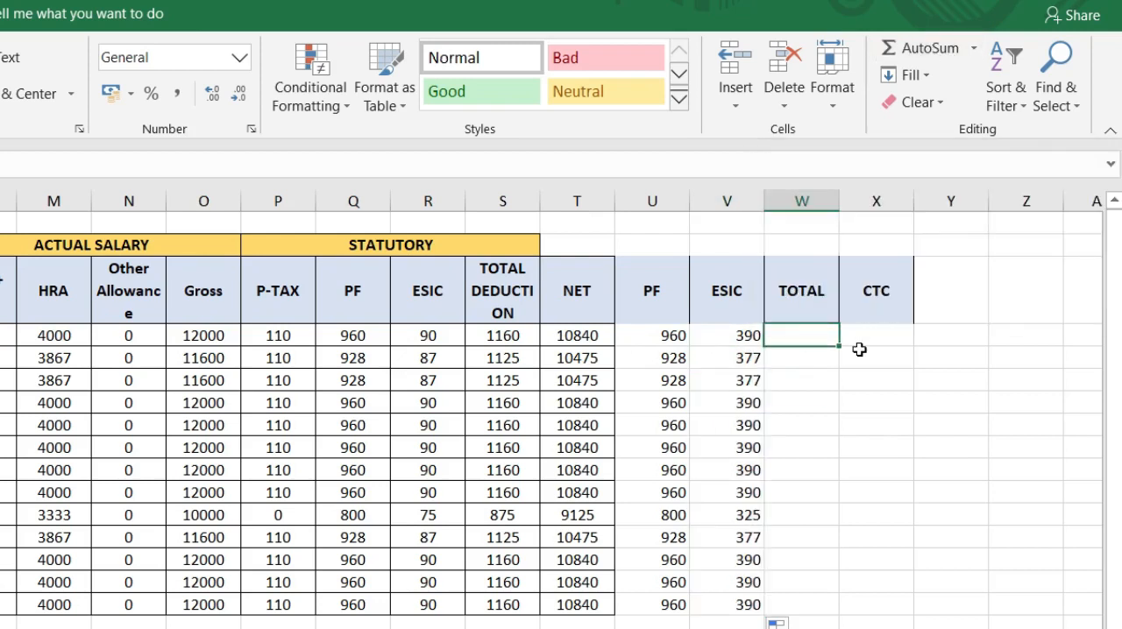
pyautogui.click(947, 59)
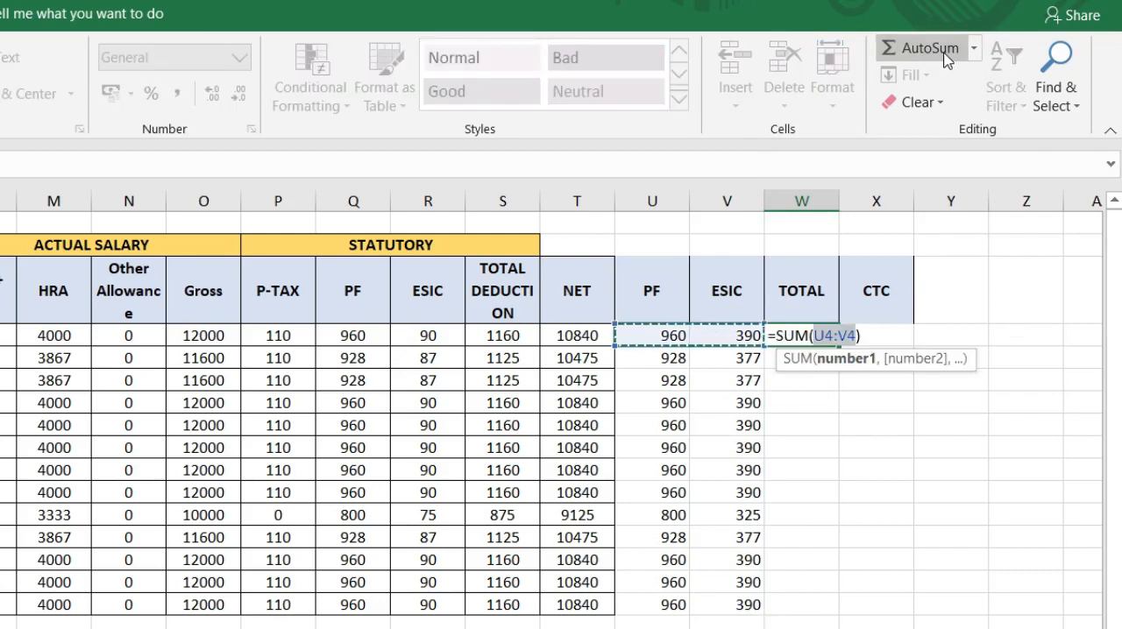
pyautogui.press('Return')
pyautogui.click(809, 332)
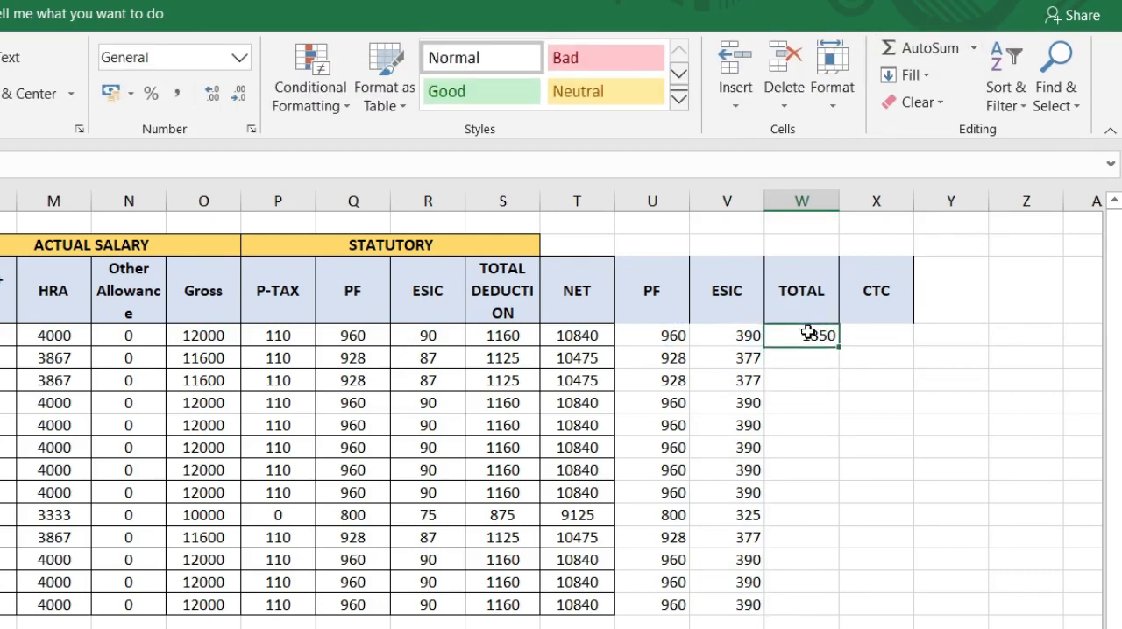
pyautogui.doubleClick(839, 350)
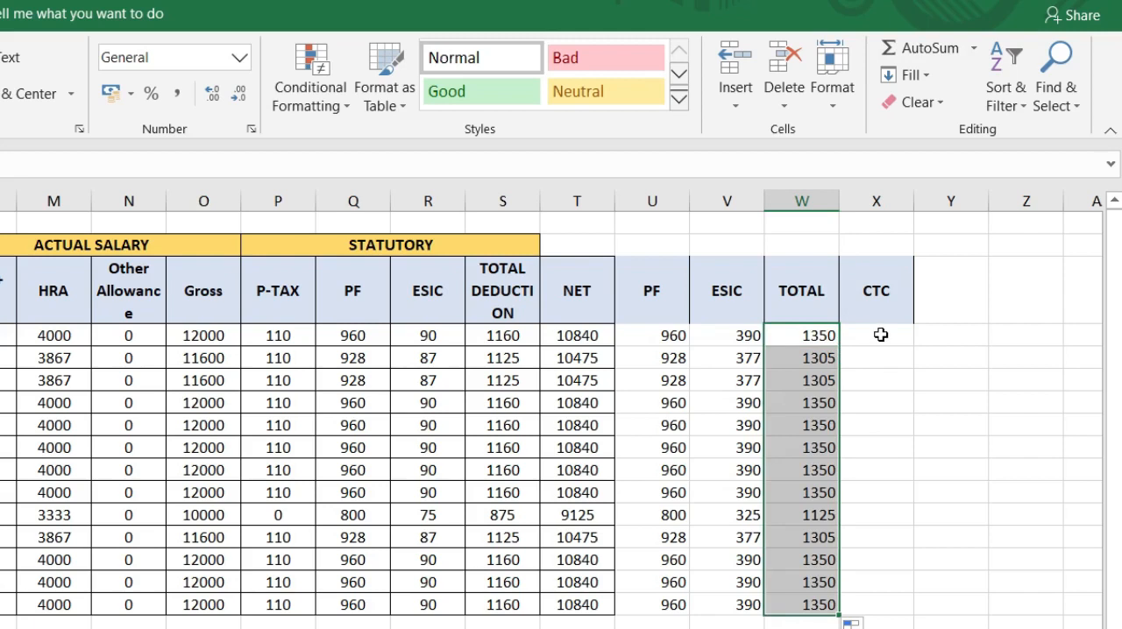
pyautogui.click(880, 335)
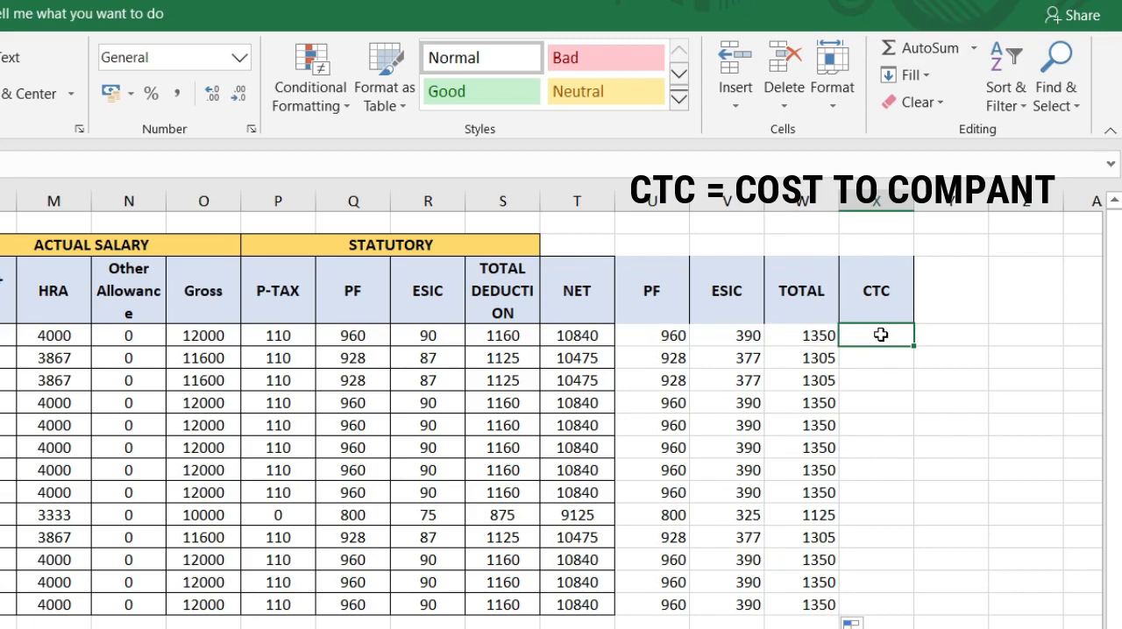
pyautogui.click(202, 336)
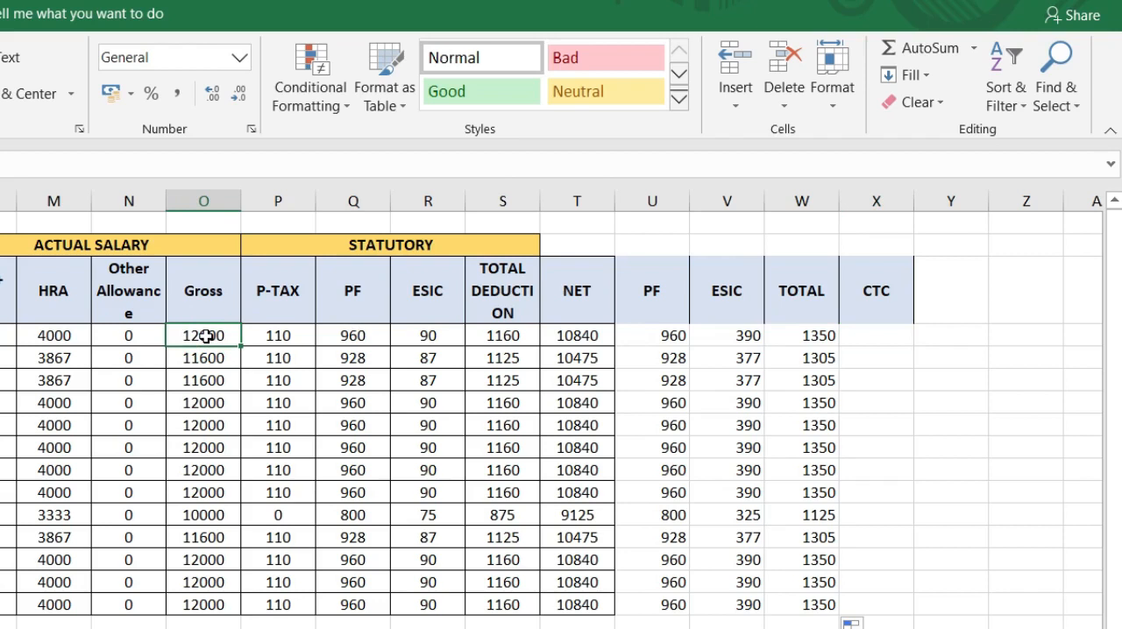
pyautogui.click(822, 334)
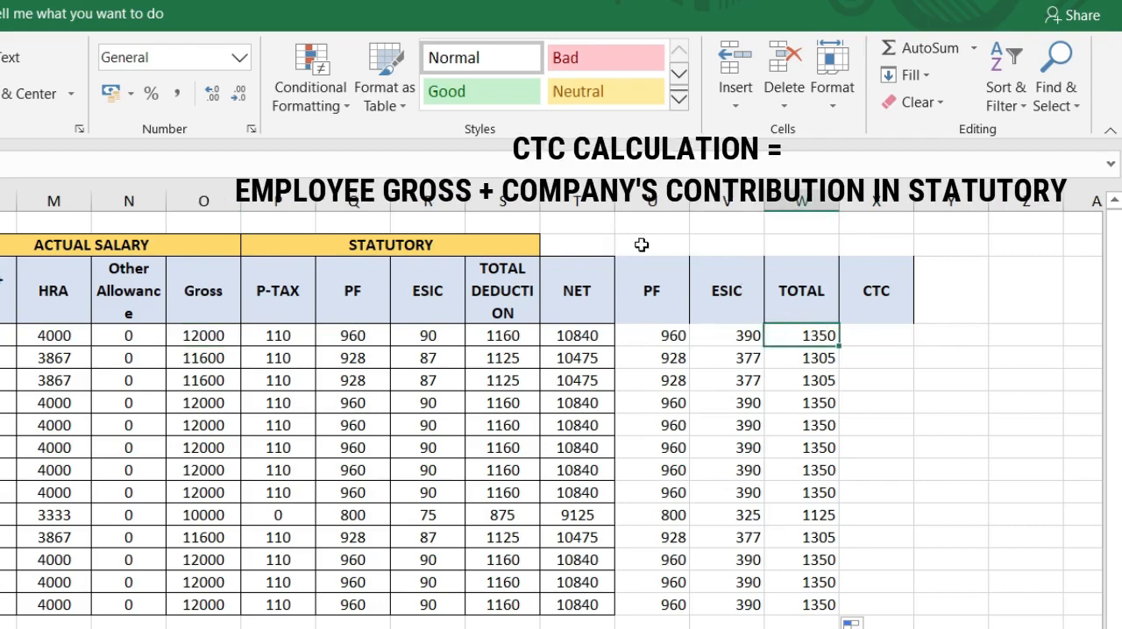
# Step: Merge and centre U2:W2 as an EMPLOYER STATUTORY heading with the same gold fill as the other section headings
pyautogui.moveTo(642, 244); pyautogui.dragTo(794, 242)
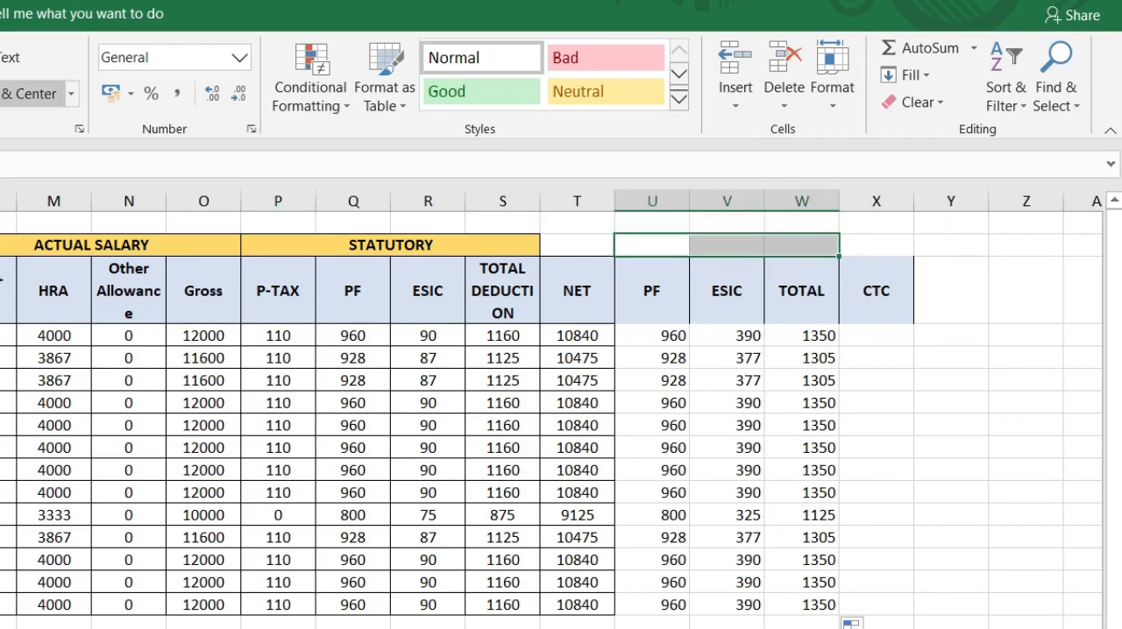
pyautogui.click(35, 93)
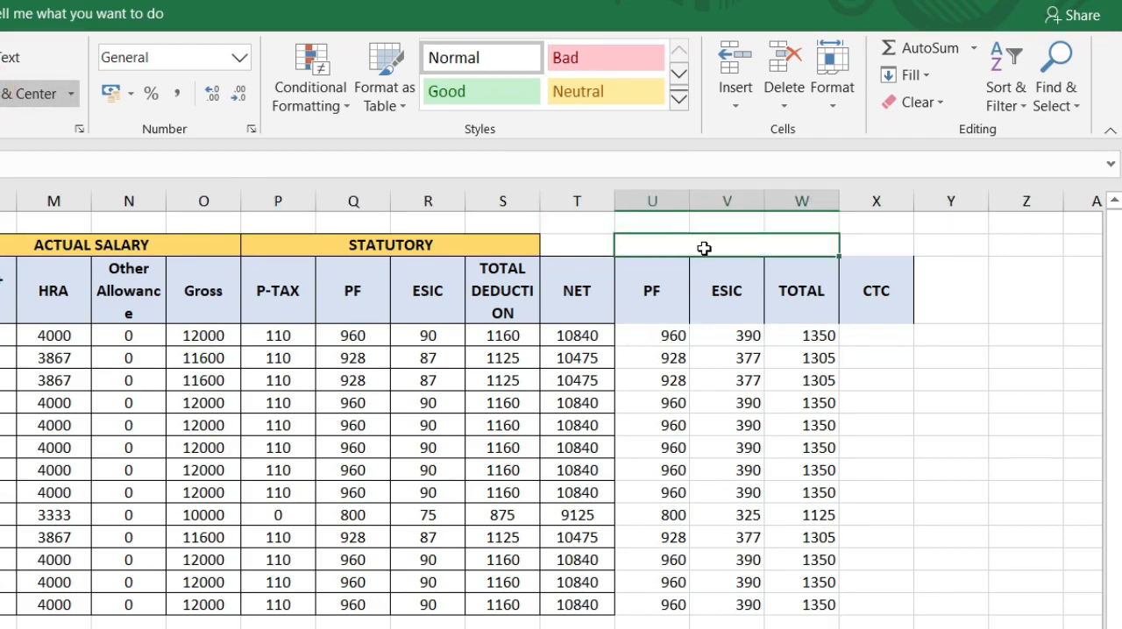
pyautogui.write('EMPLOY')
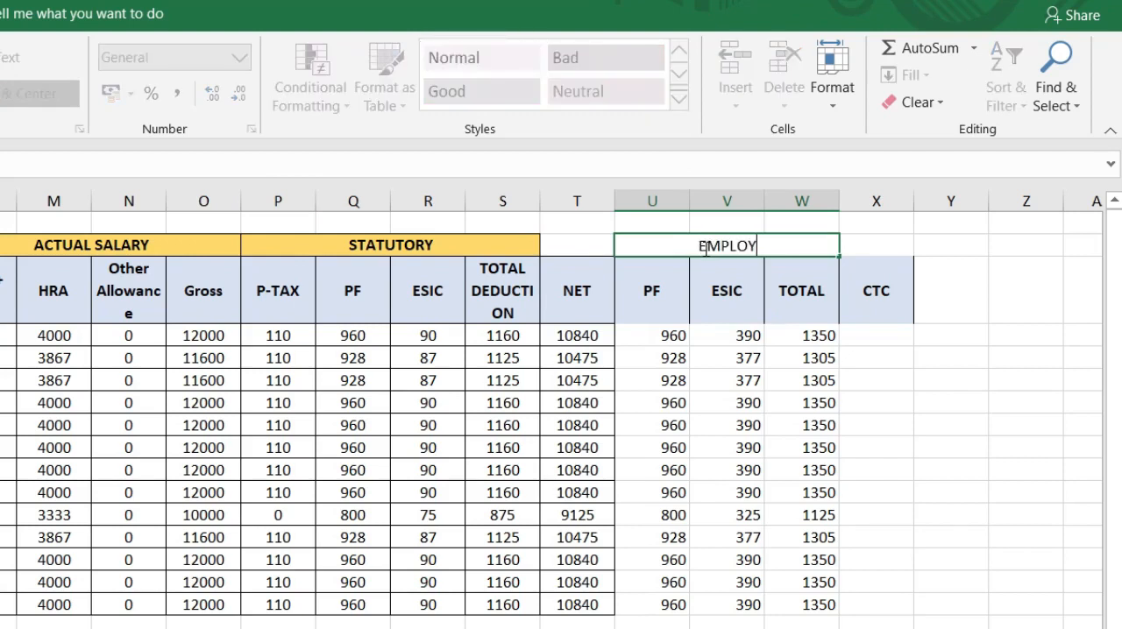
pyautogui.write('ER STATUTORY')
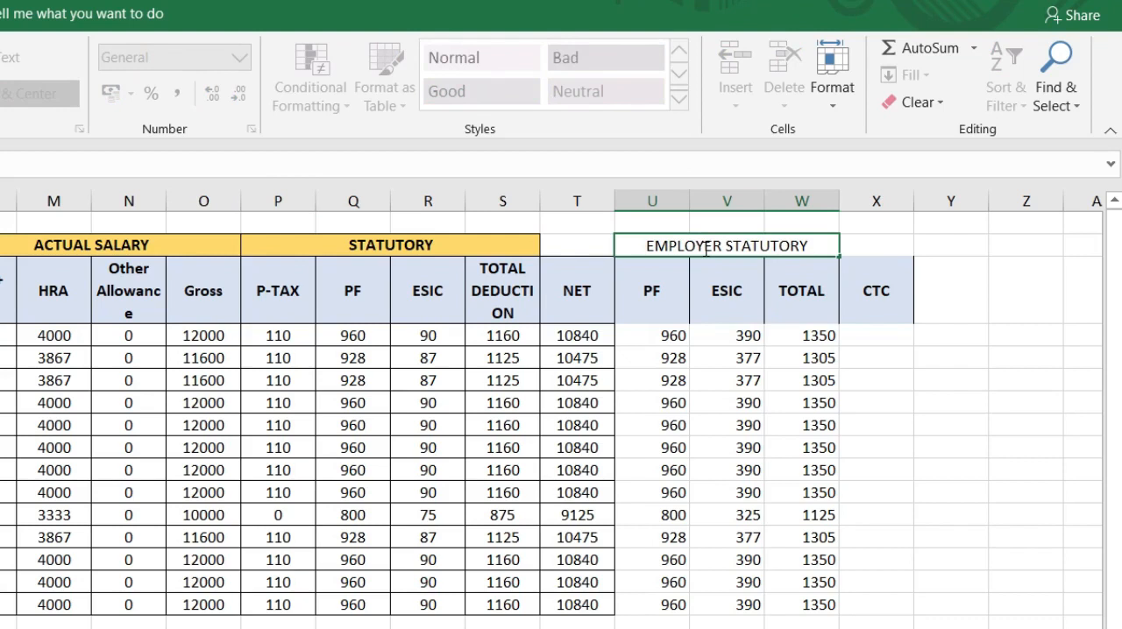
pyautogui.press('Tab')
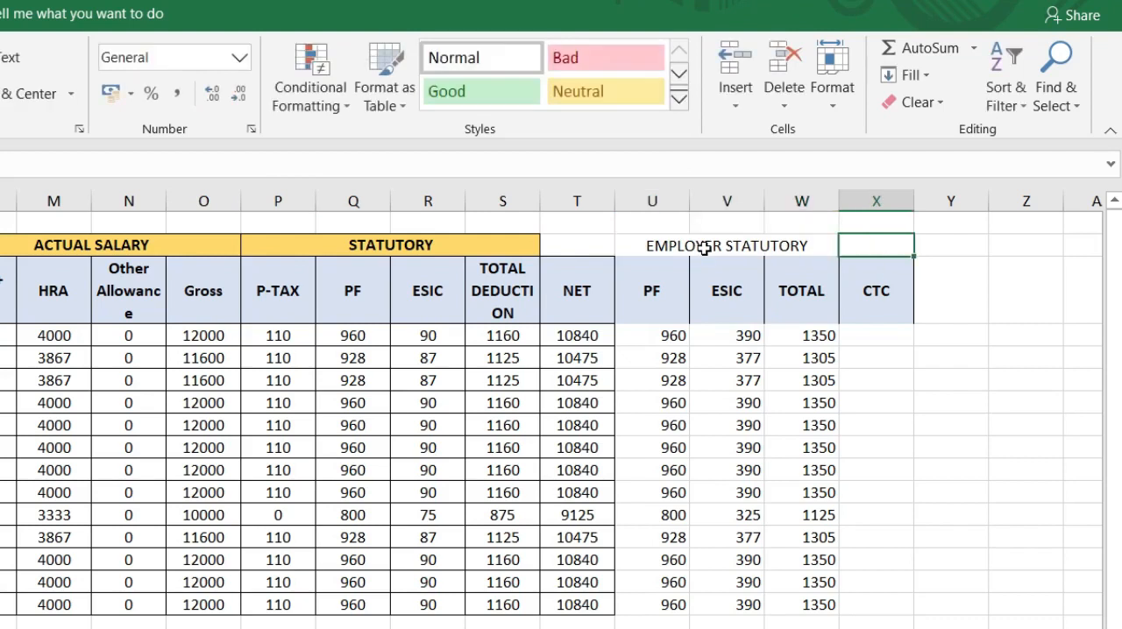
pyautogui.click(704, 246)
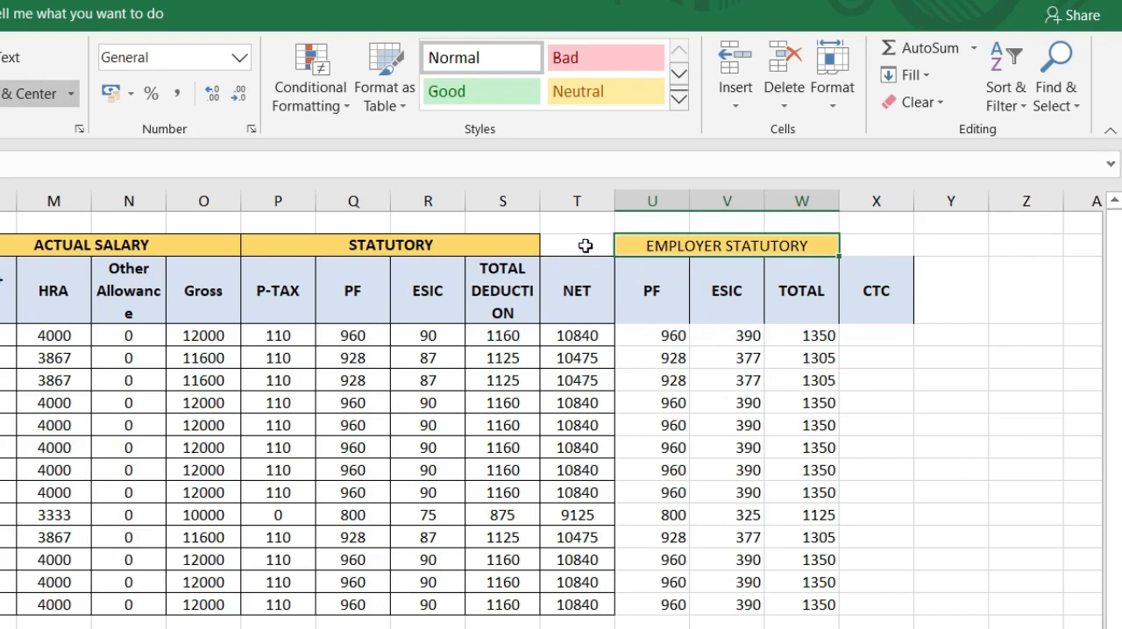
# Step: Apply all borders and centre alignment to the range T2:X16
pyautogui.moveTo(580, 245); pyautogui.dragTo(912, 624)
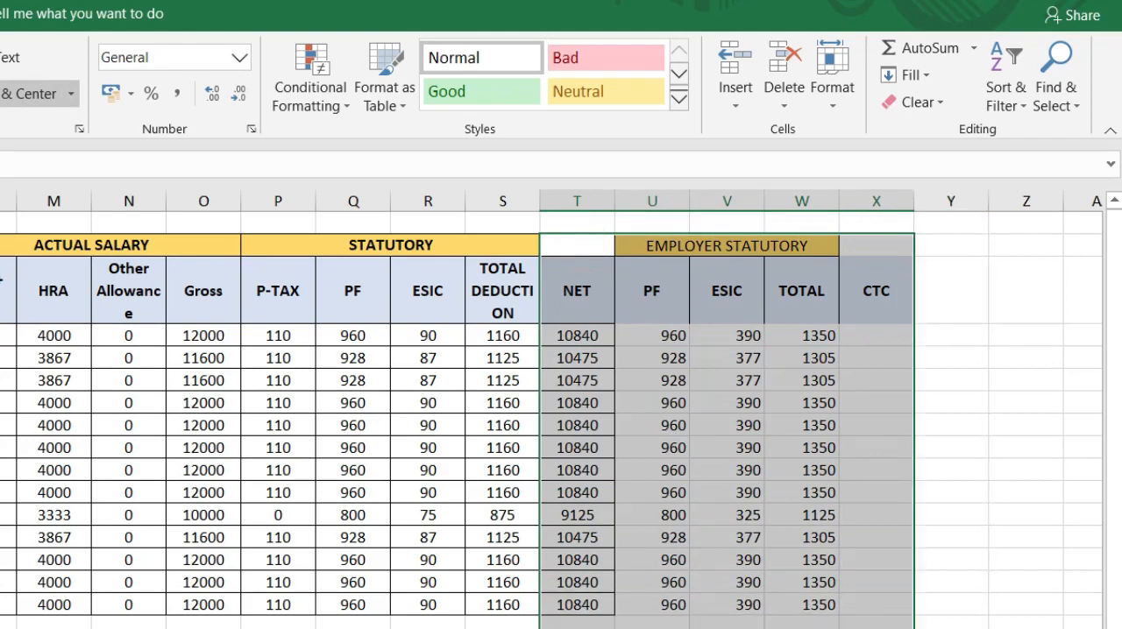
pyautogui.moveTo(844, 613); pyautogui.dragTo(844, 604)
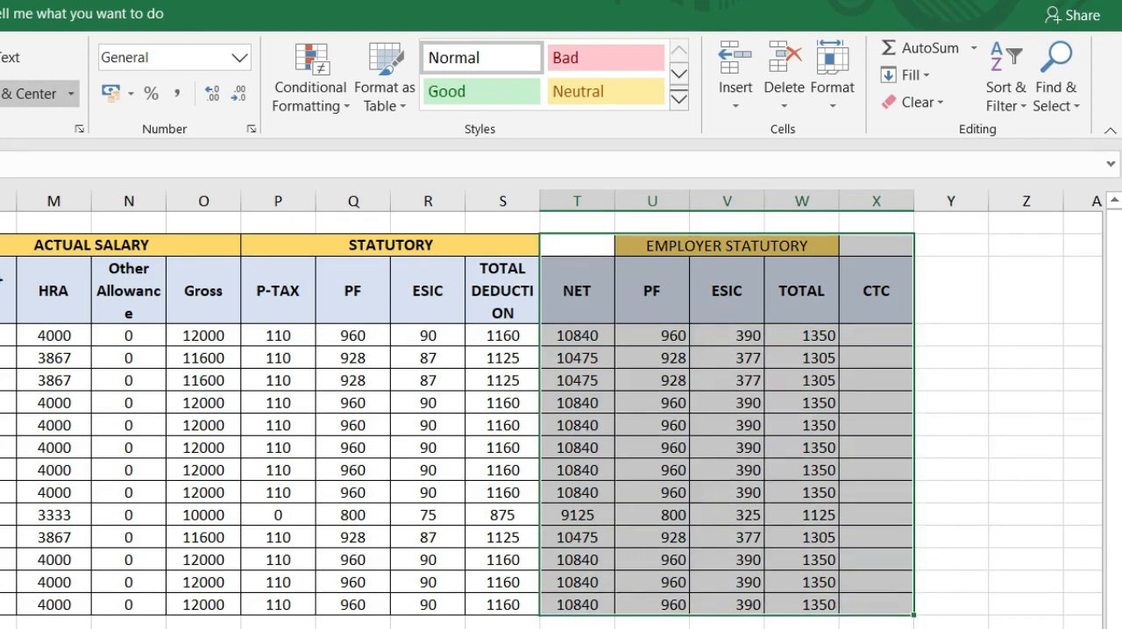
pyautogui.hotkey('alt', 'h')
pyautogui.press('a')
pyautogui.press('c')
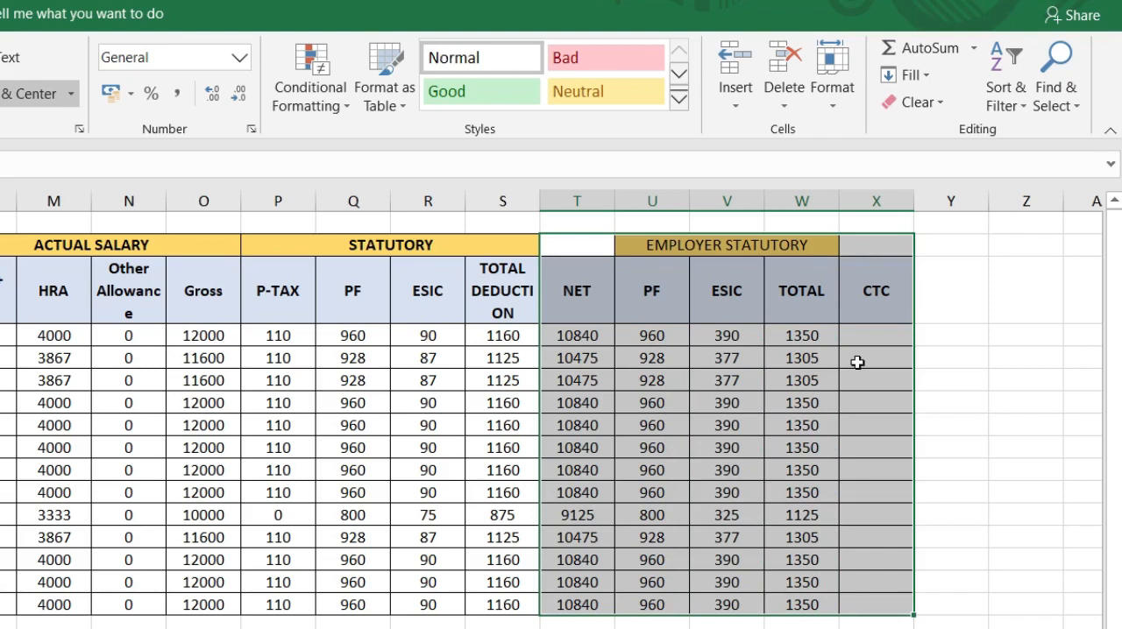
# Step: Calculate CTC in X4 with =SUM(O4,W4) from gross and employer total, and fill the formula down the column to X16
pyautogui.click(870, 331)
pyautogui.write('=')
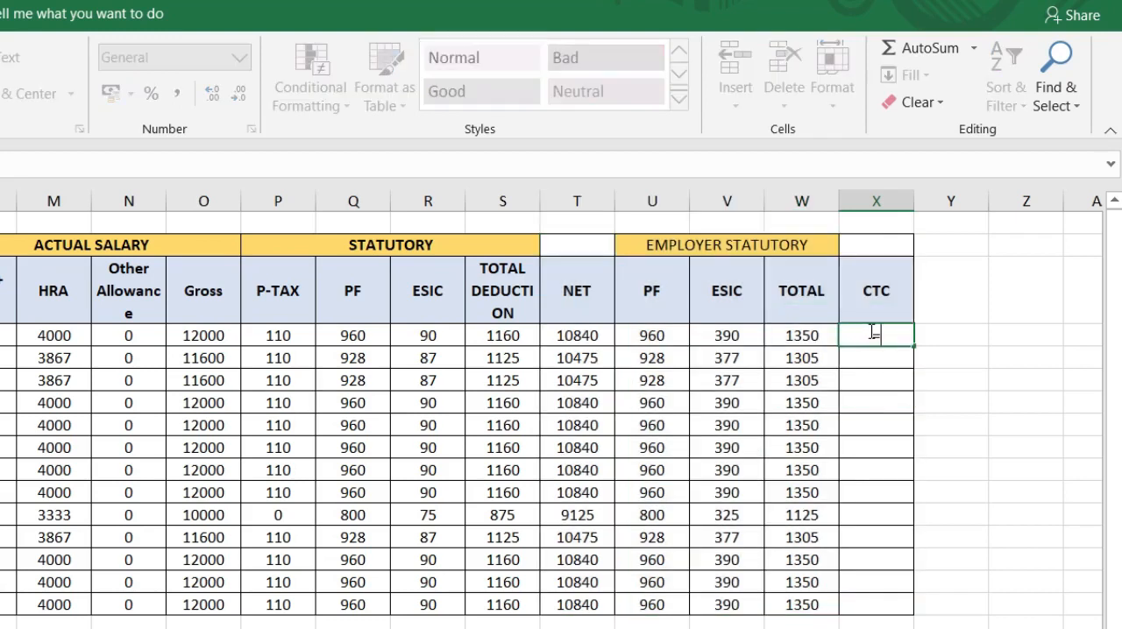
pyautogui.write('SUM(')
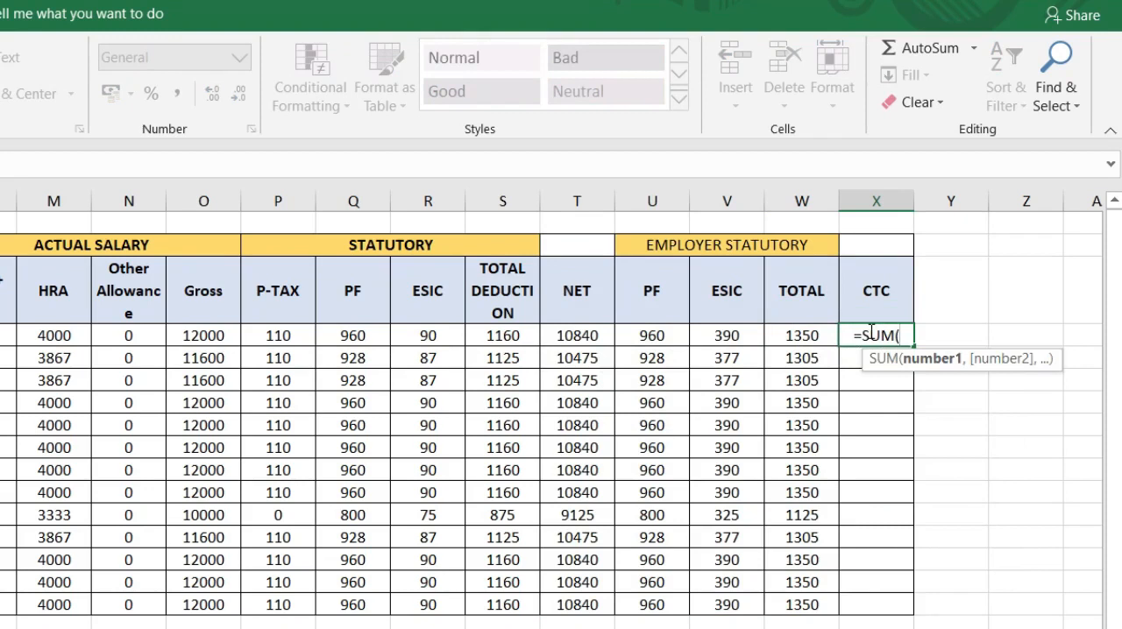
pyautogui.click(217, 338)
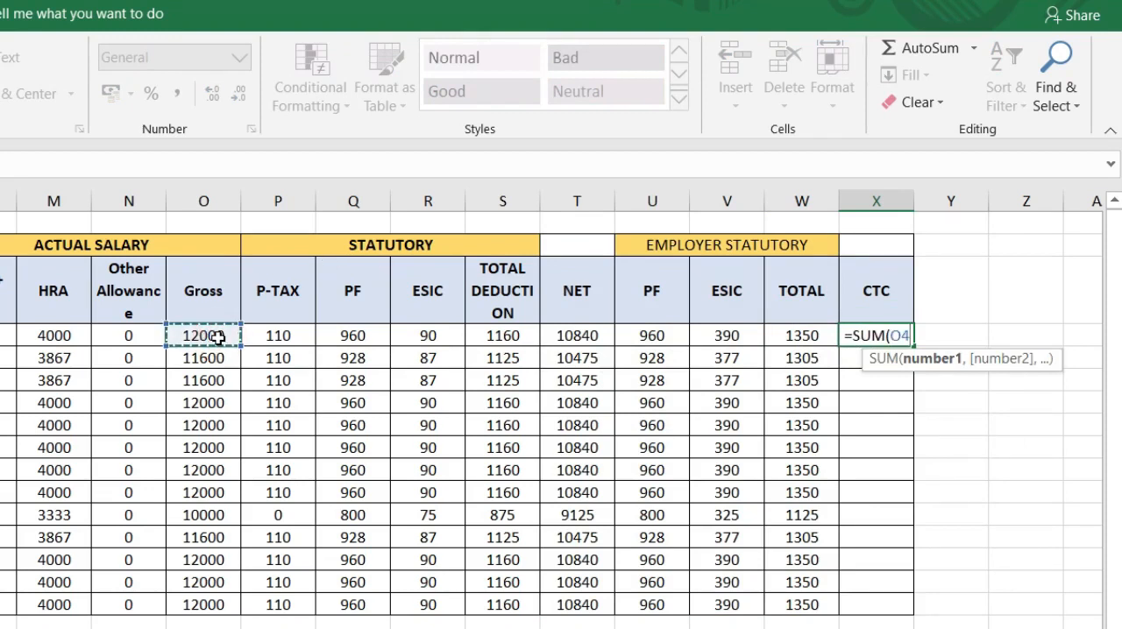
pyautogui.write(',')
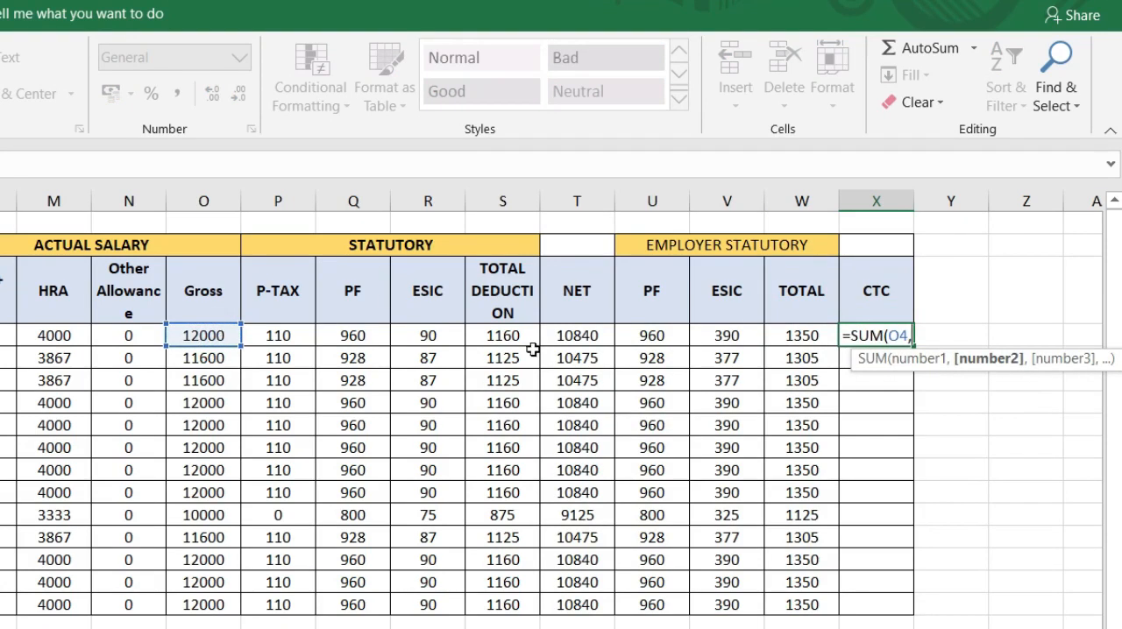
pyautogui.click(800, 336)
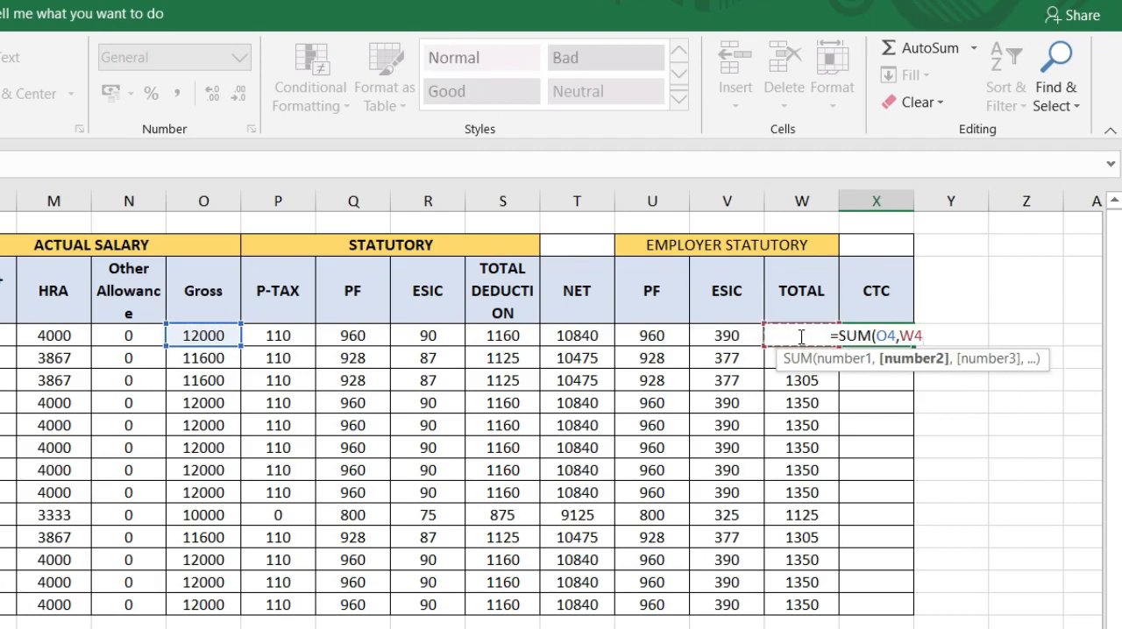
pyautogui.write(')')
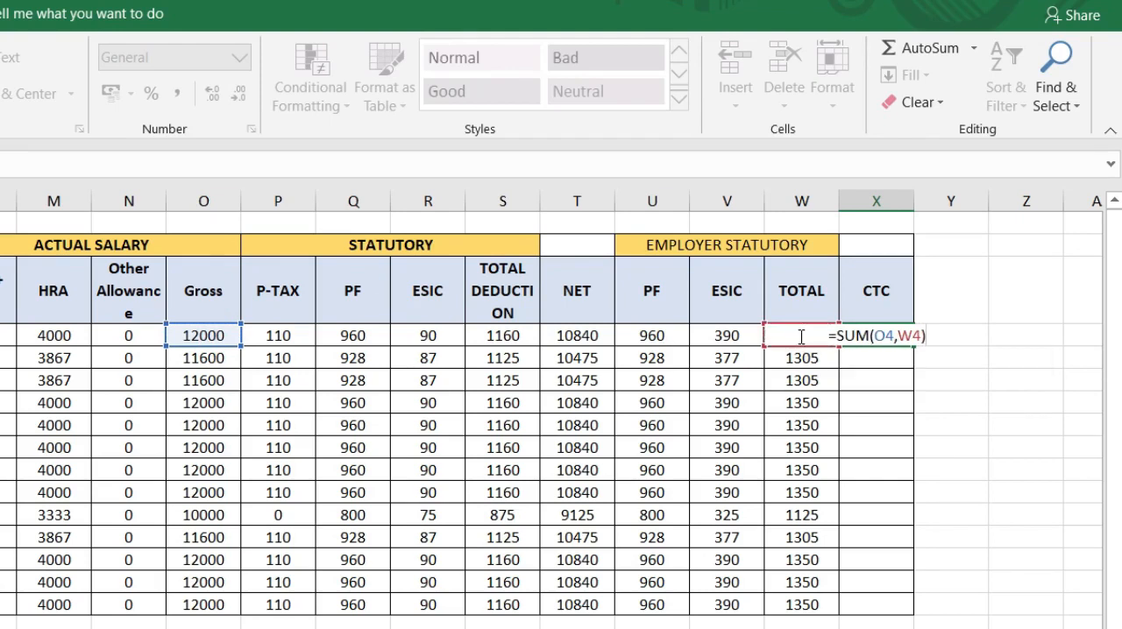
pyautogui.press('Return')
pyautogui.click(888, 335)
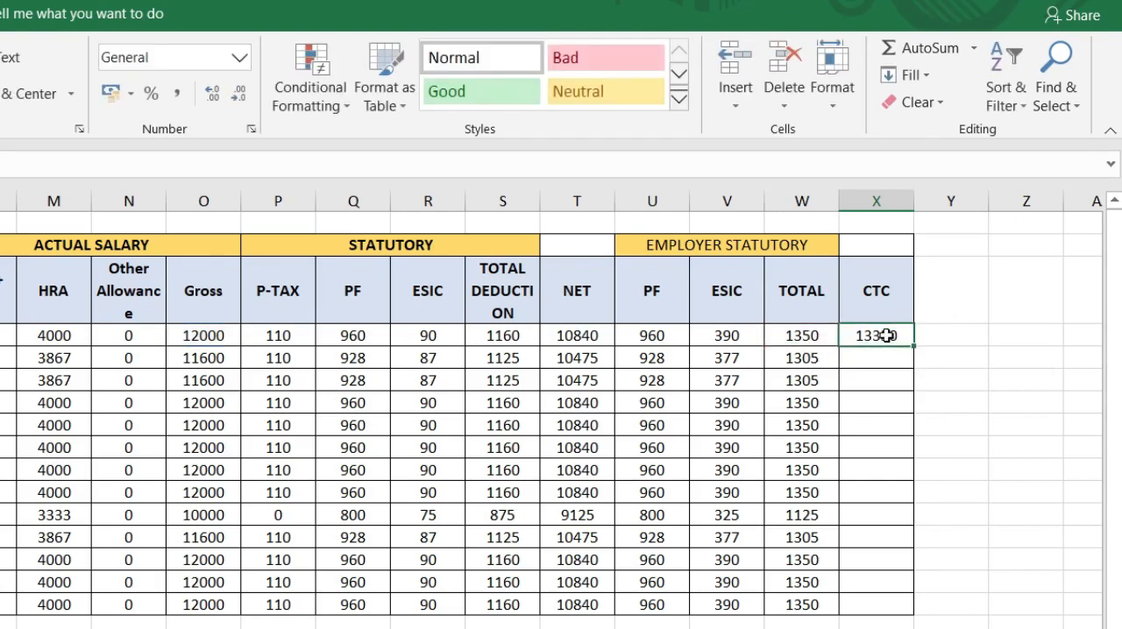
pyautogui.doubleClick(915, 348)
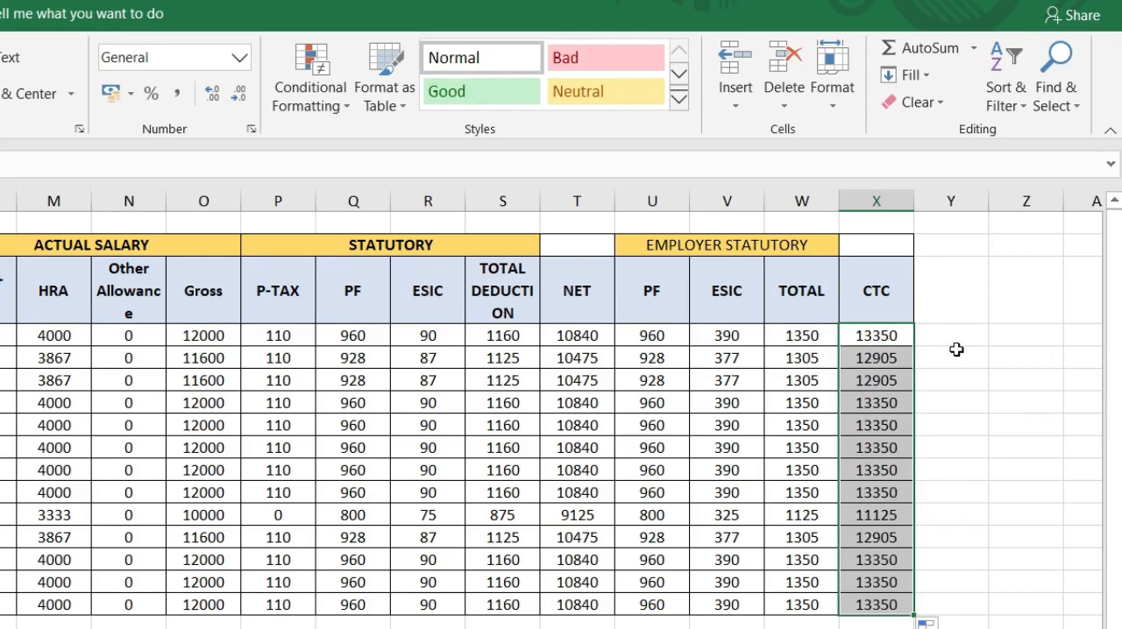
pyautogui.click(956, 352)
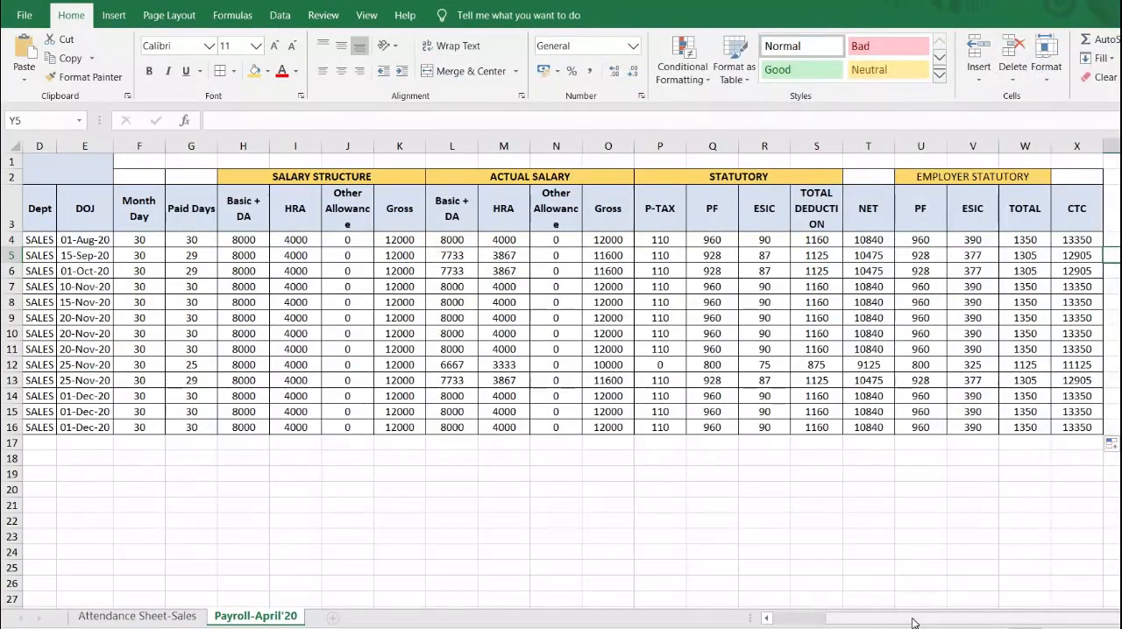
# Step: Freeze panes at cell F4 so rows 1 to 3 and columns A to E stay fixed while scrolling
pyautogui.moveTo(911, 622); pyautogui.dragTo(862, 618)
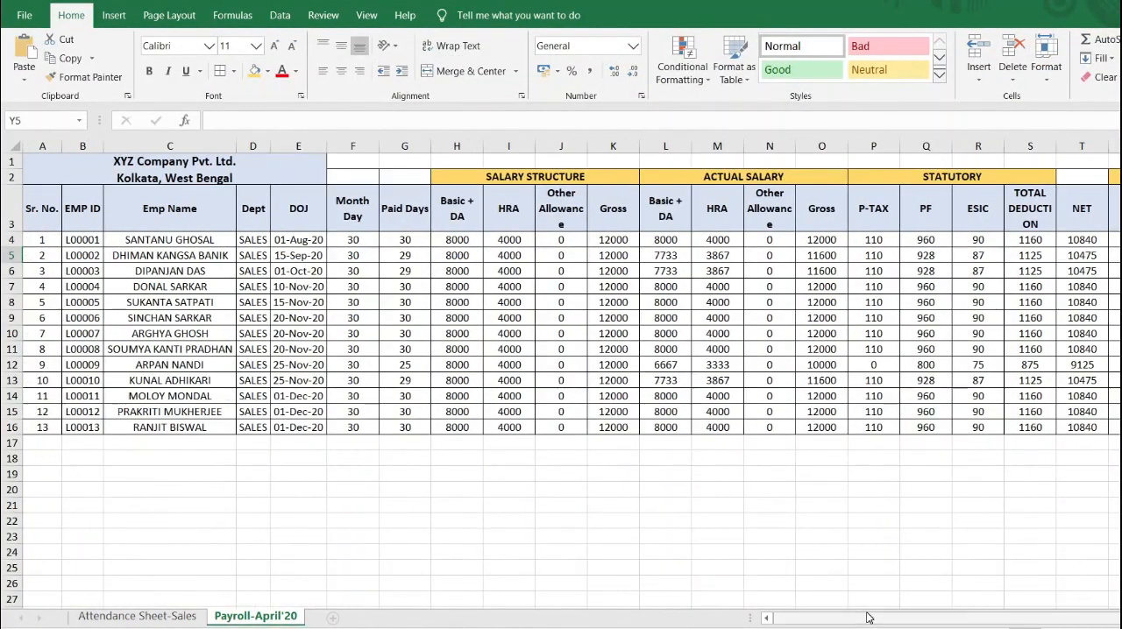
pyautogui.click(343, 238)
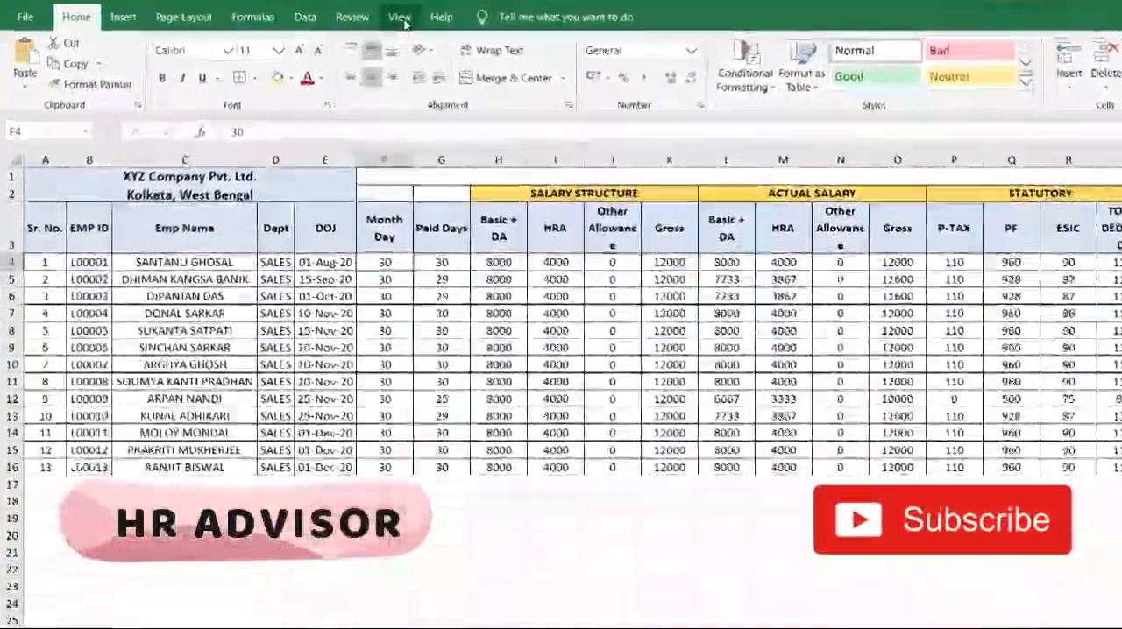
pyautogui.click(382, 22)
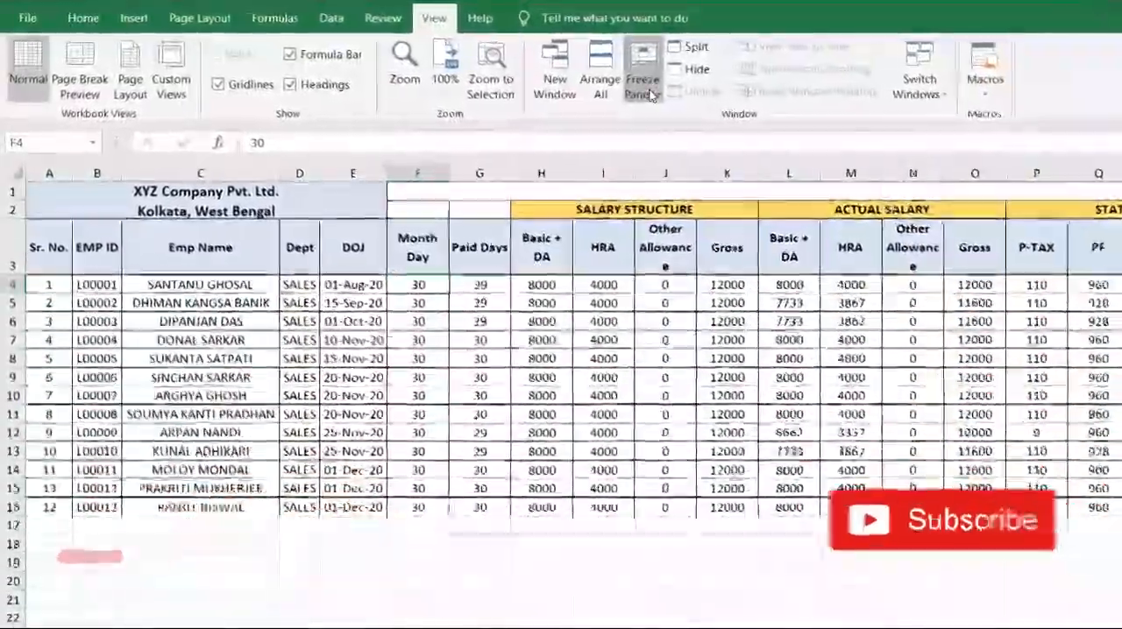
pyautogui.click(618, 80)
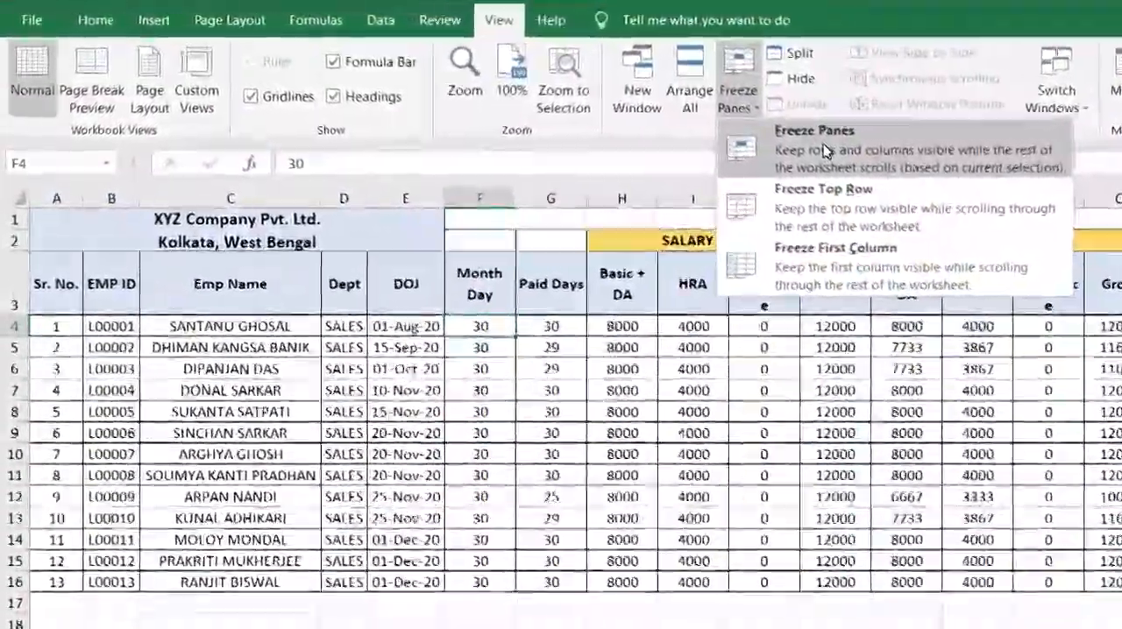
pyautogui.click(805, 147)
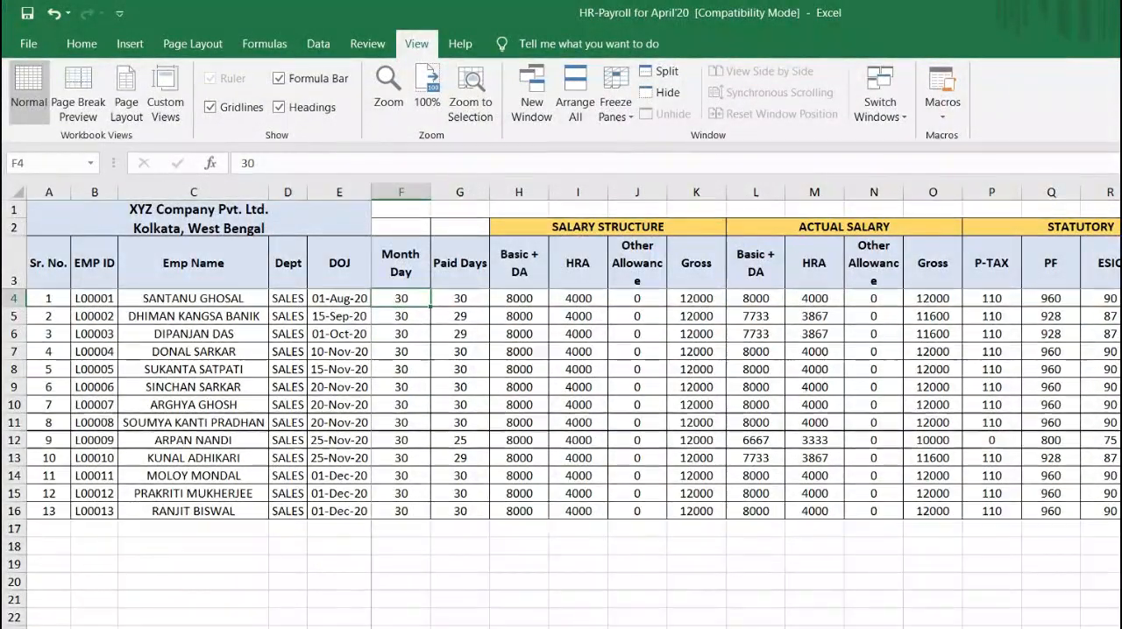
pyautogui.hscroll(1, 745, 403)
pyautogui.hscroll(1, 745, 403)
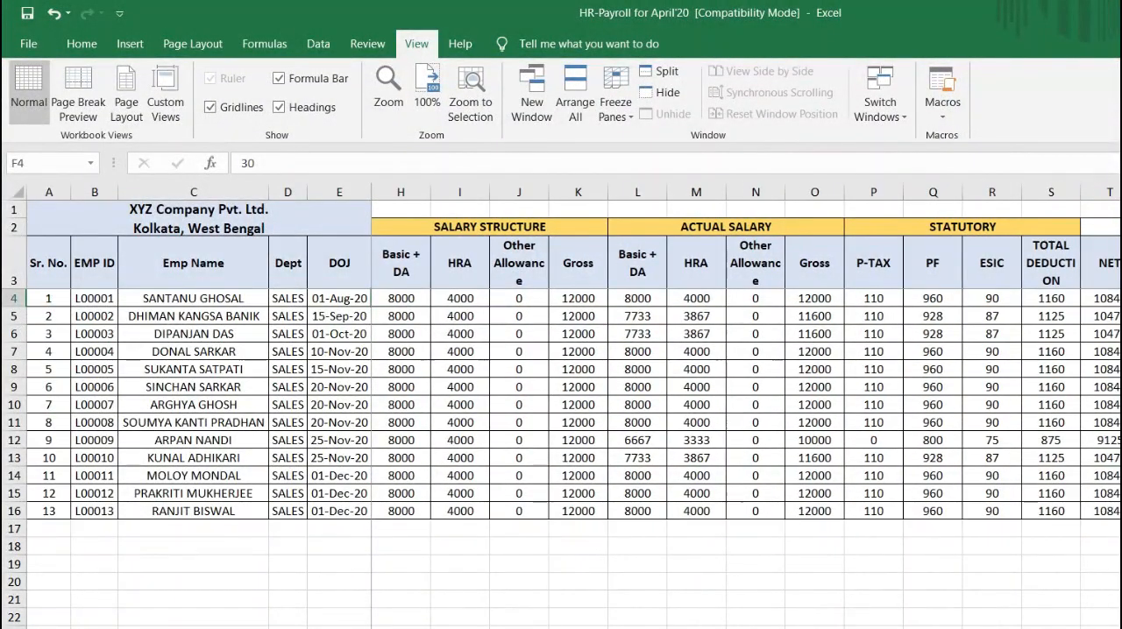
pyautogui.hscroll(3, 745, 403)
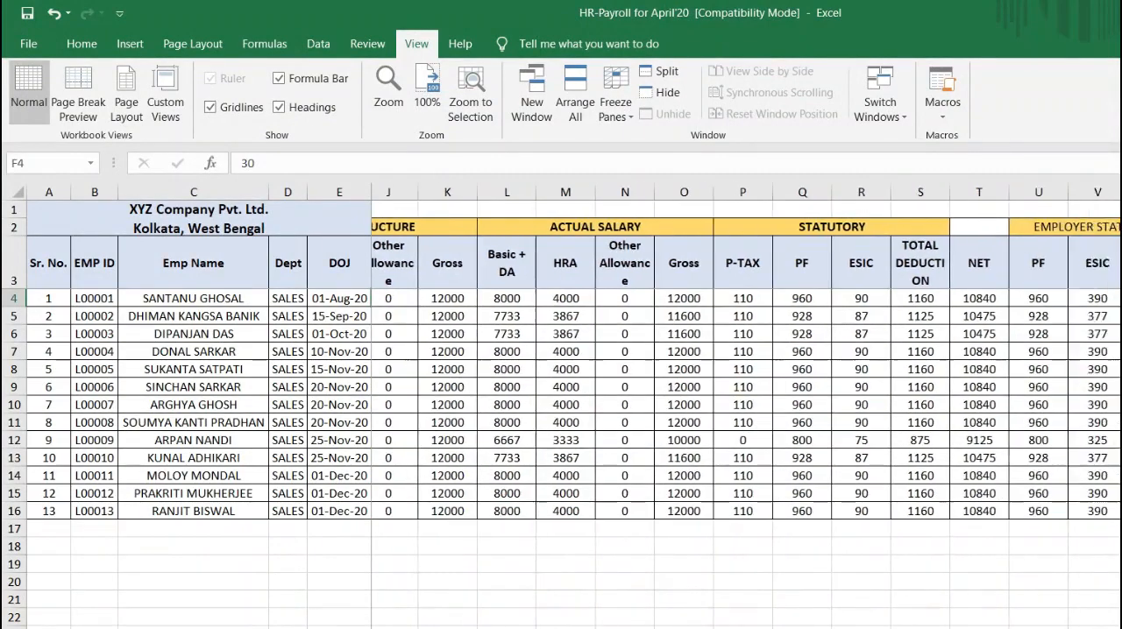
pyautogui.hscroll(-4, 953, 379)
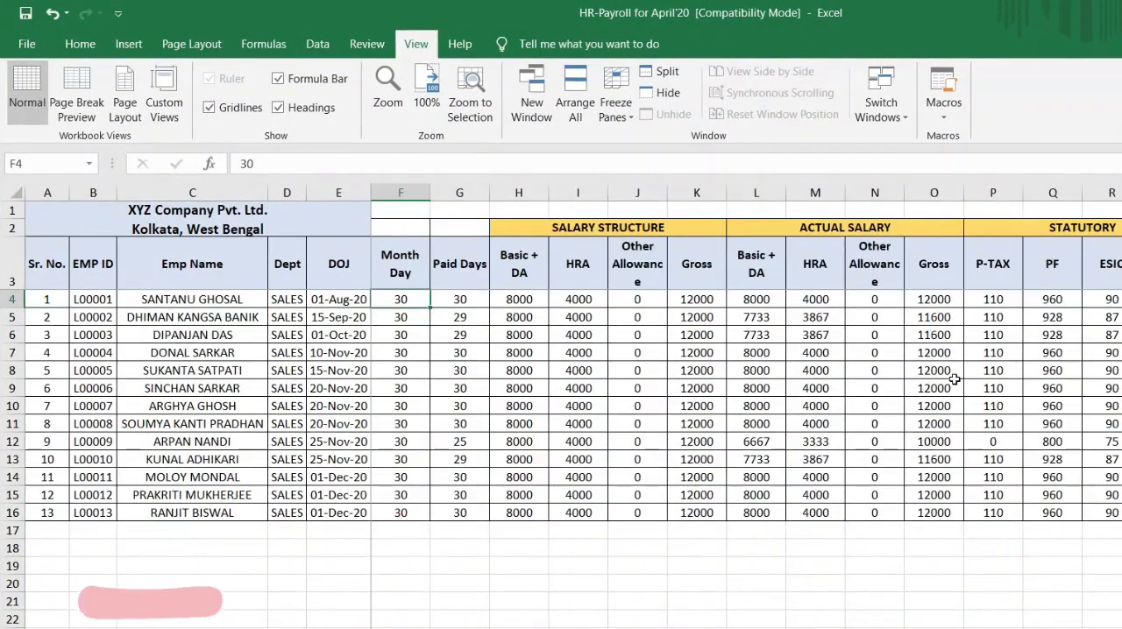